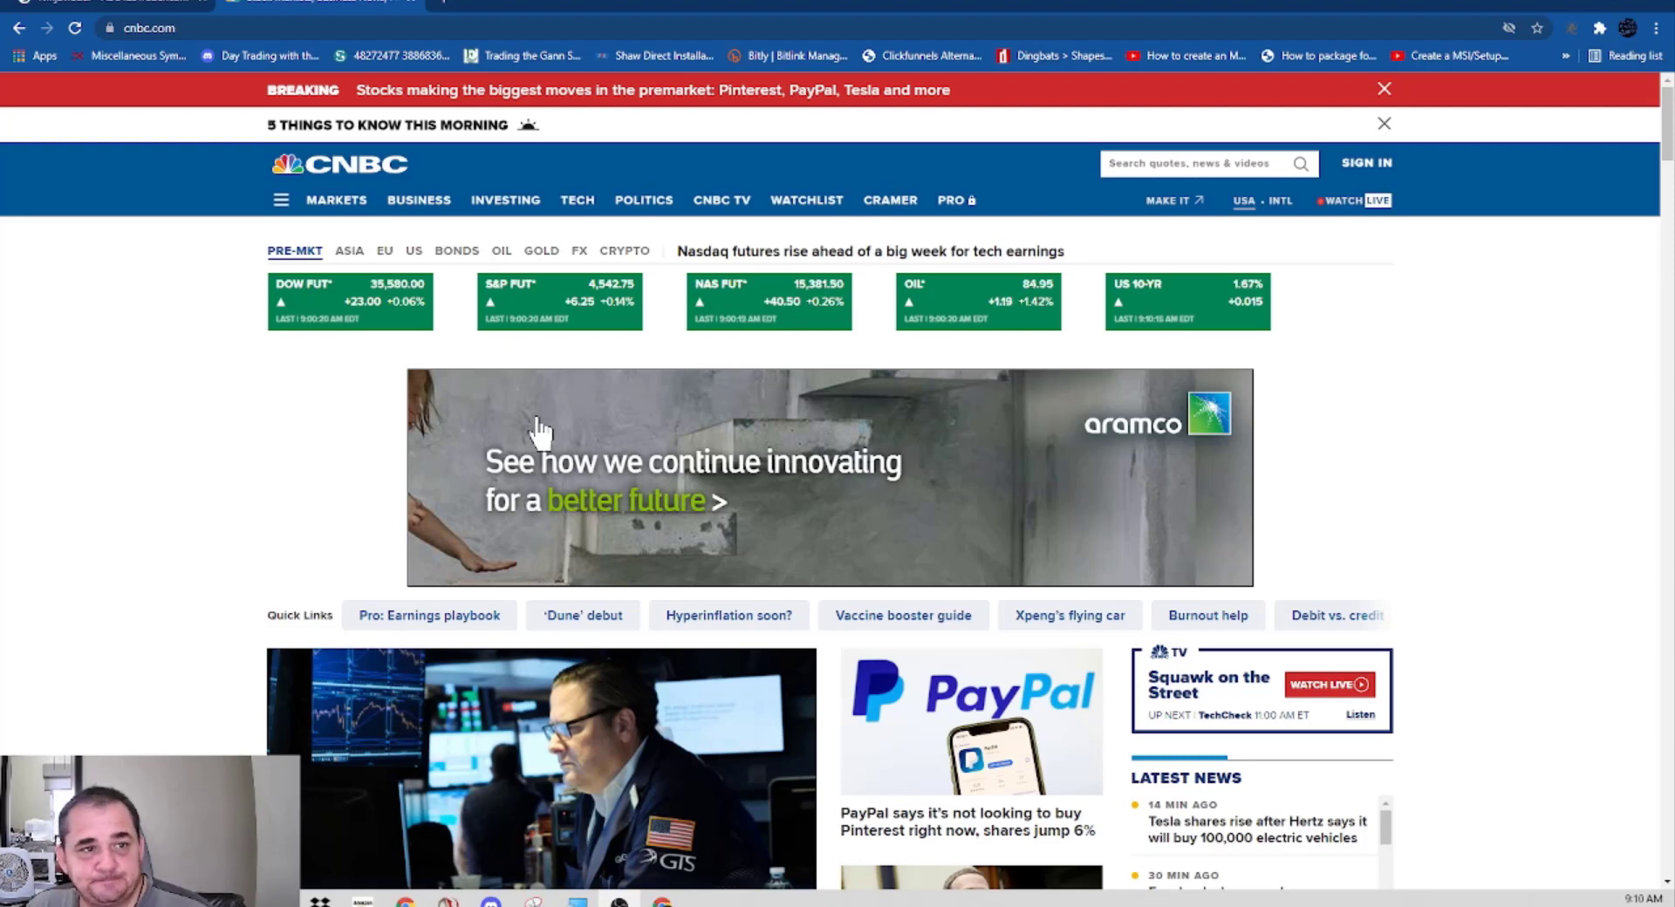
pyautogui.scroll(-6, 776, 397)
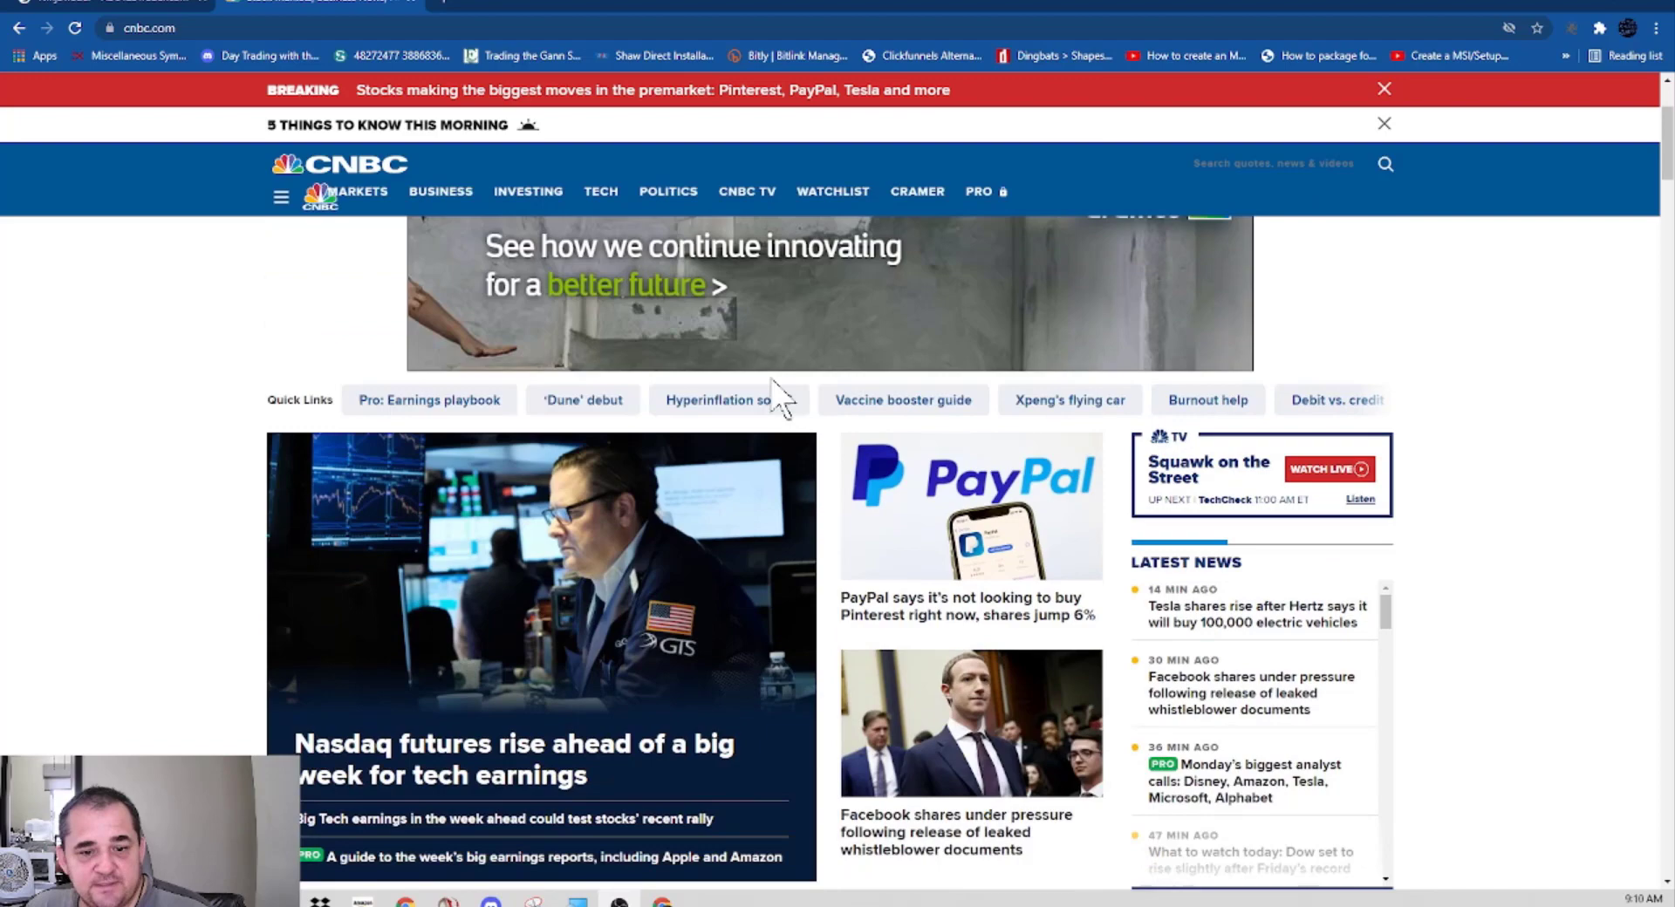
pyautogui.scroll(-2, 774, 400)
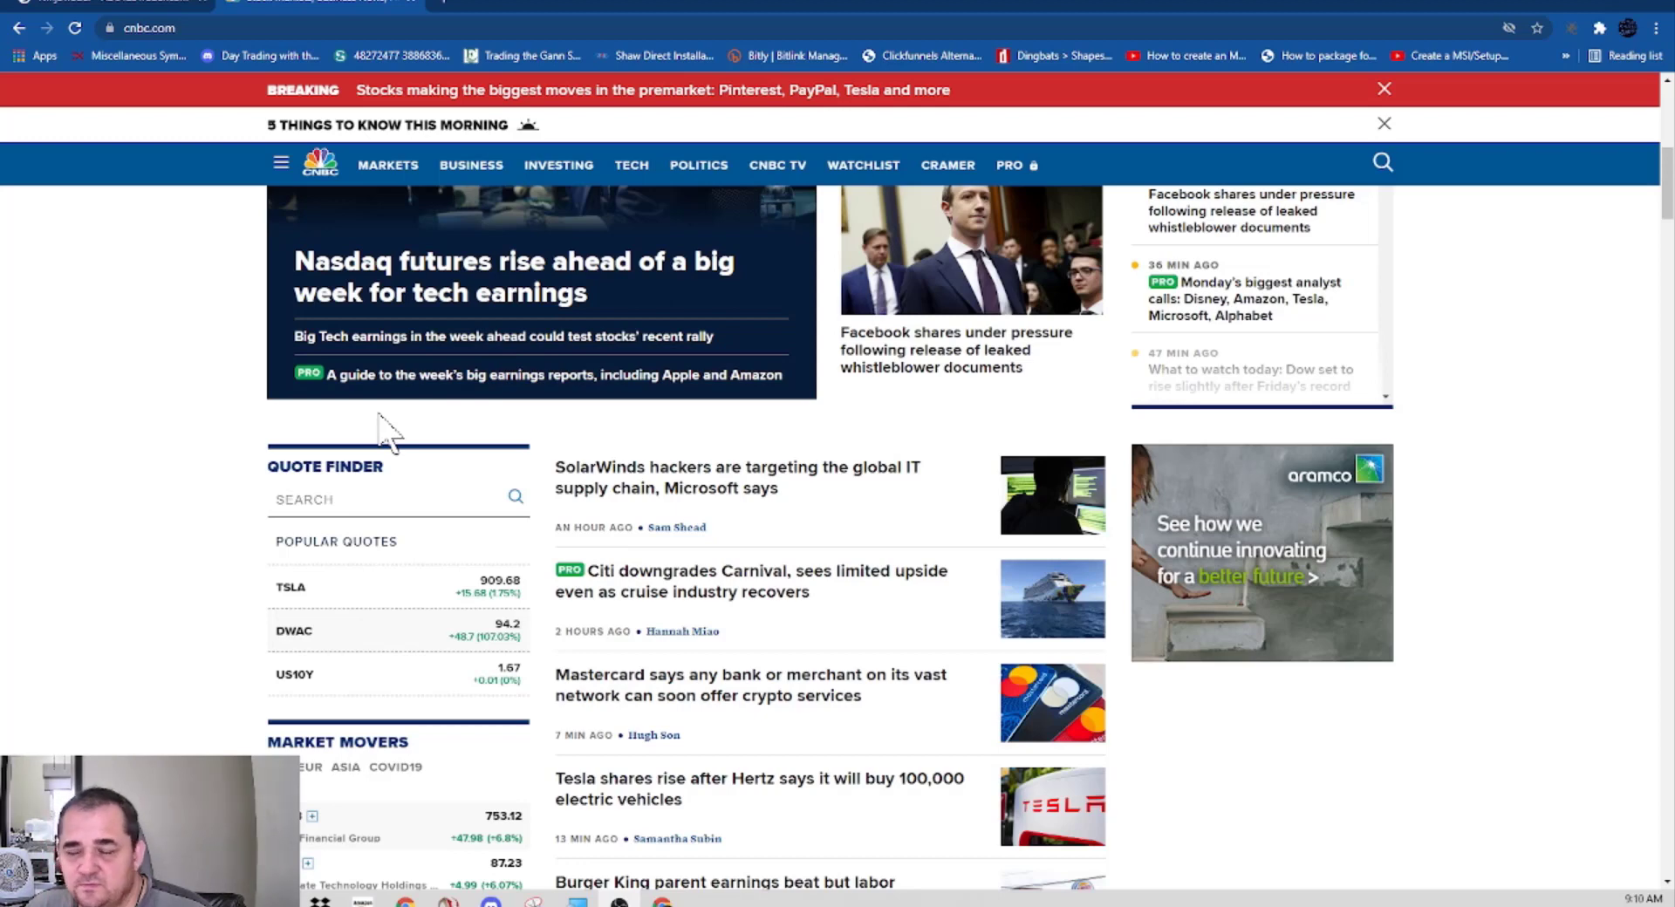
pyautogui.scroll(2, 484, 563)
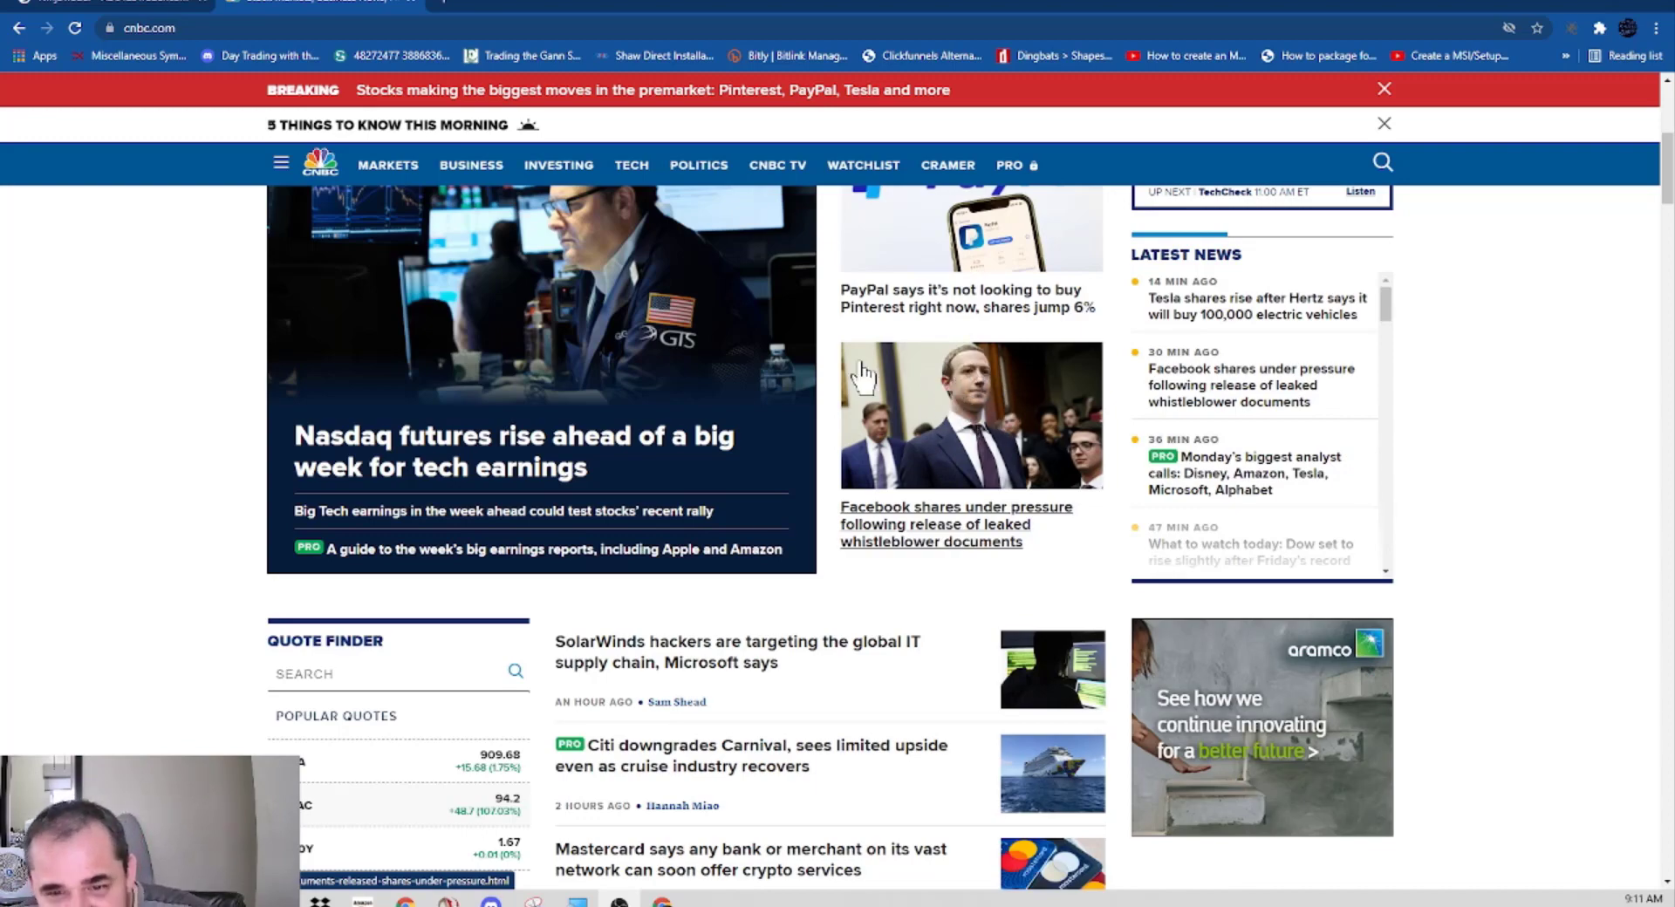
pyautogui.scroll(6, 809, 553)
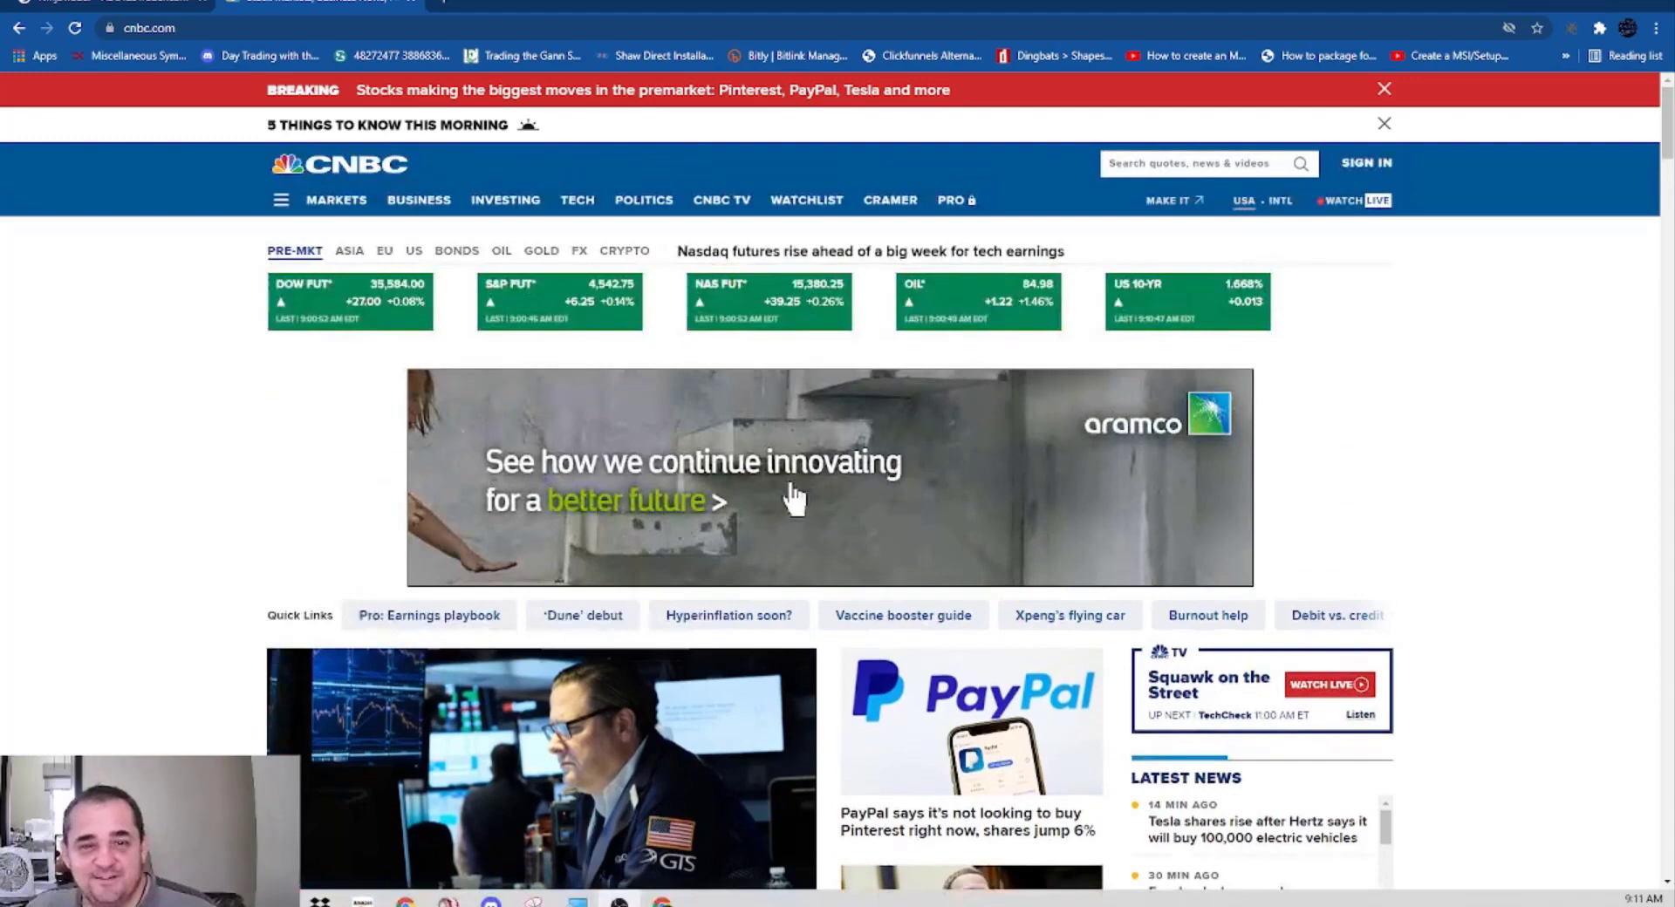
pyautogui.scroll(-3, 796, 493)
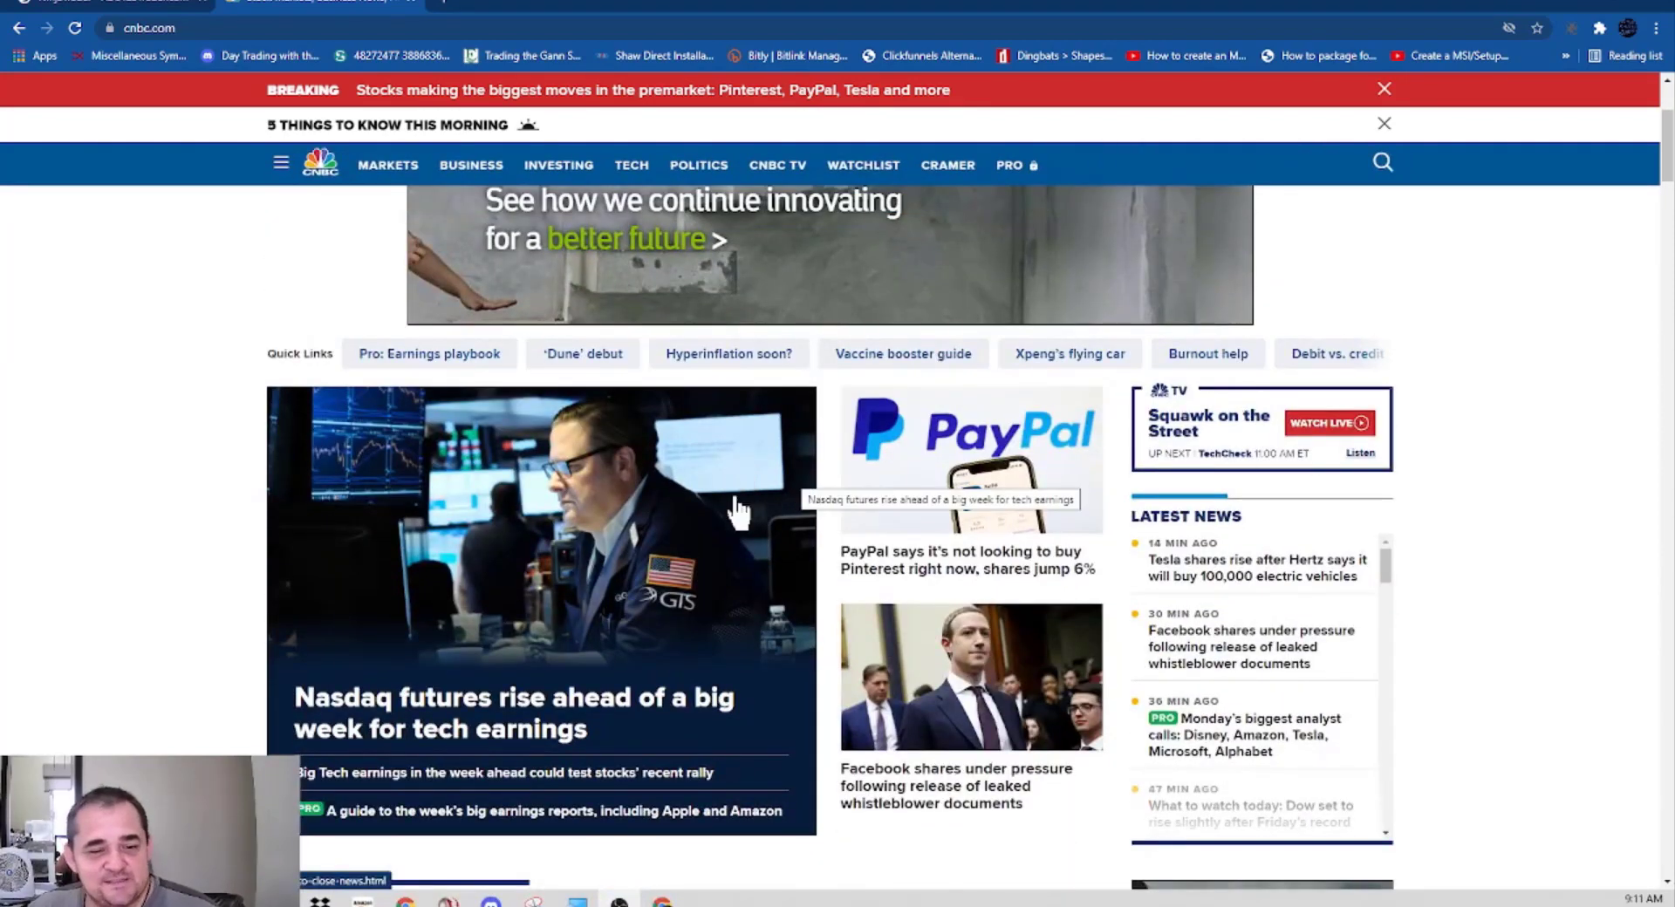
pyautogui.scroll(-4, 742, 517)
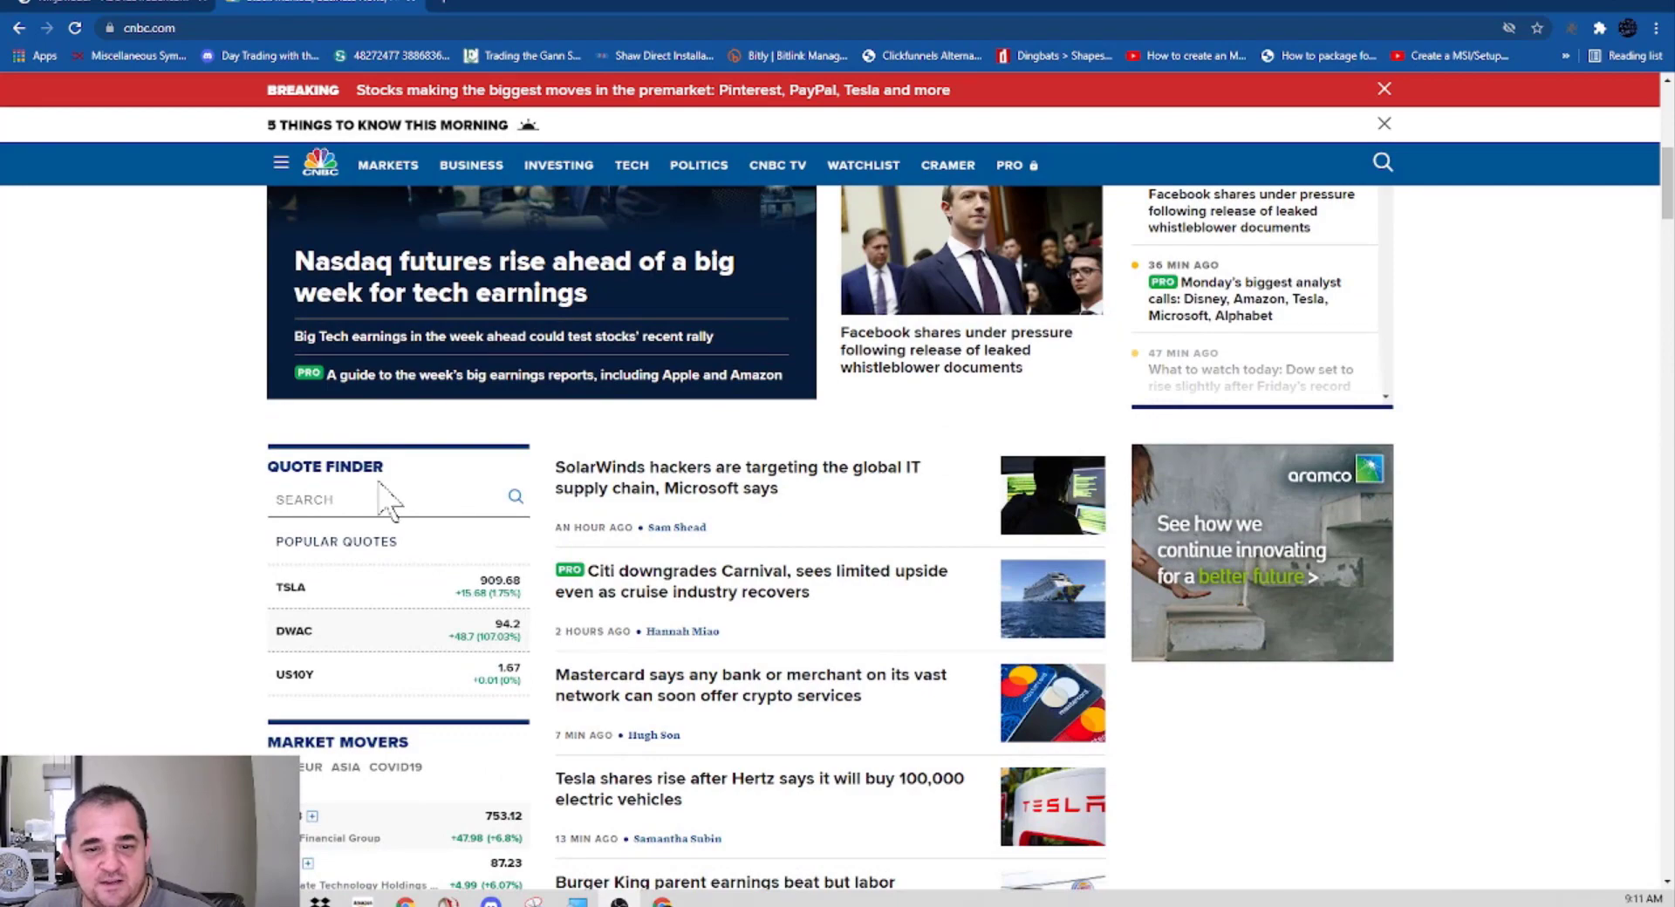
pyautogui.scroll(-2, 378, 482)
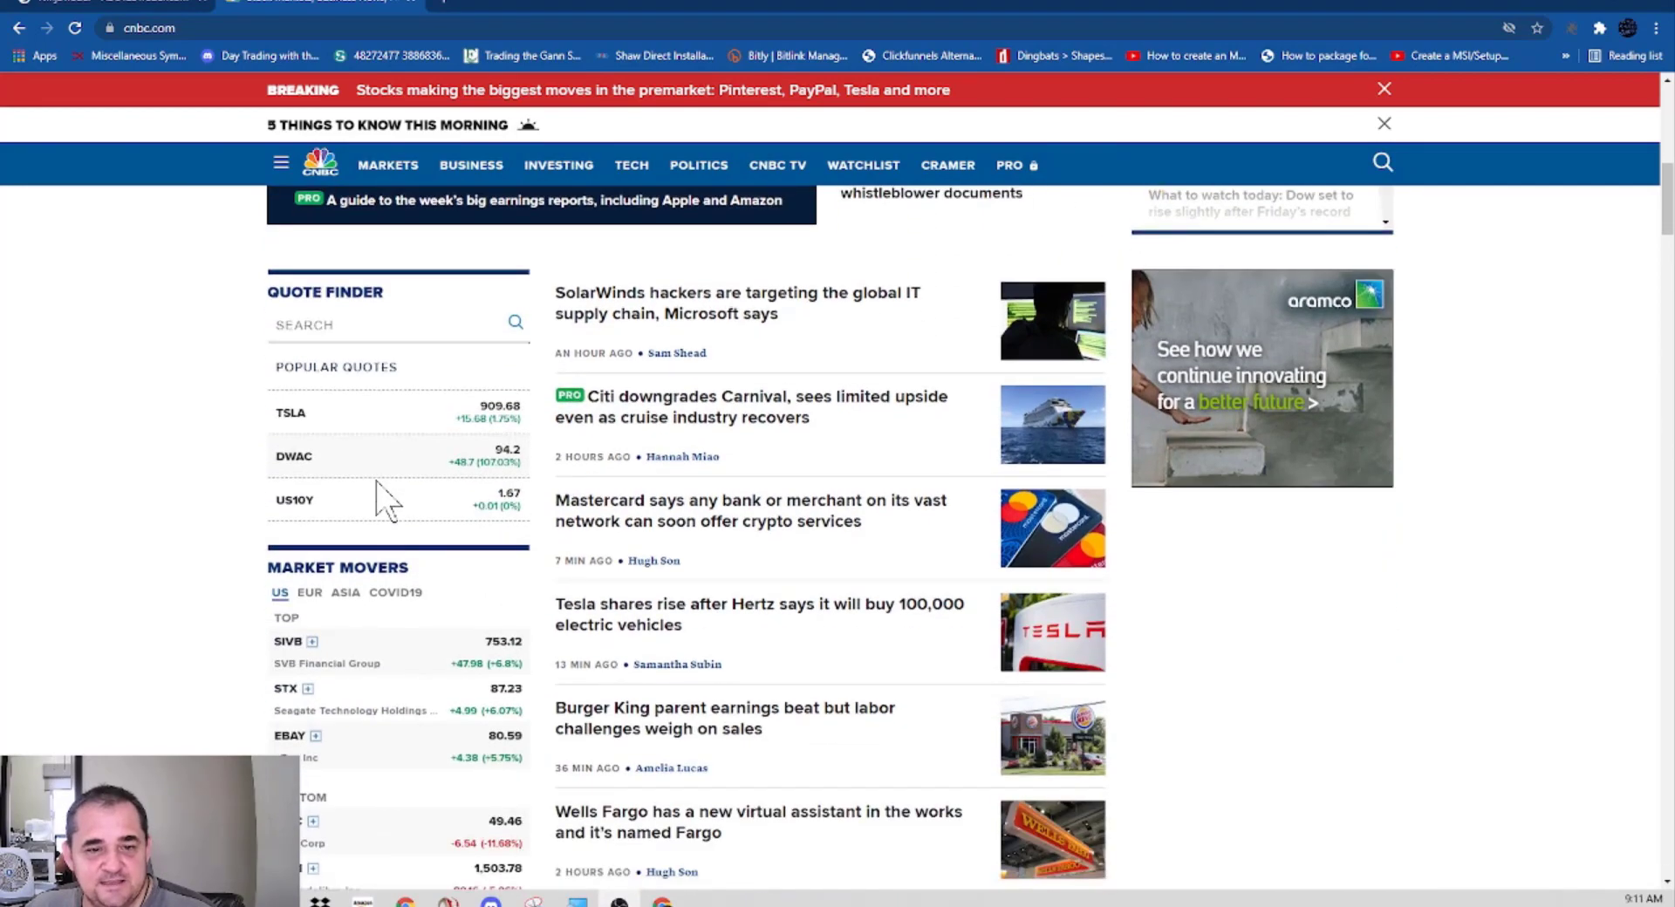
pyautogui.scroll(-1, 384, 500)
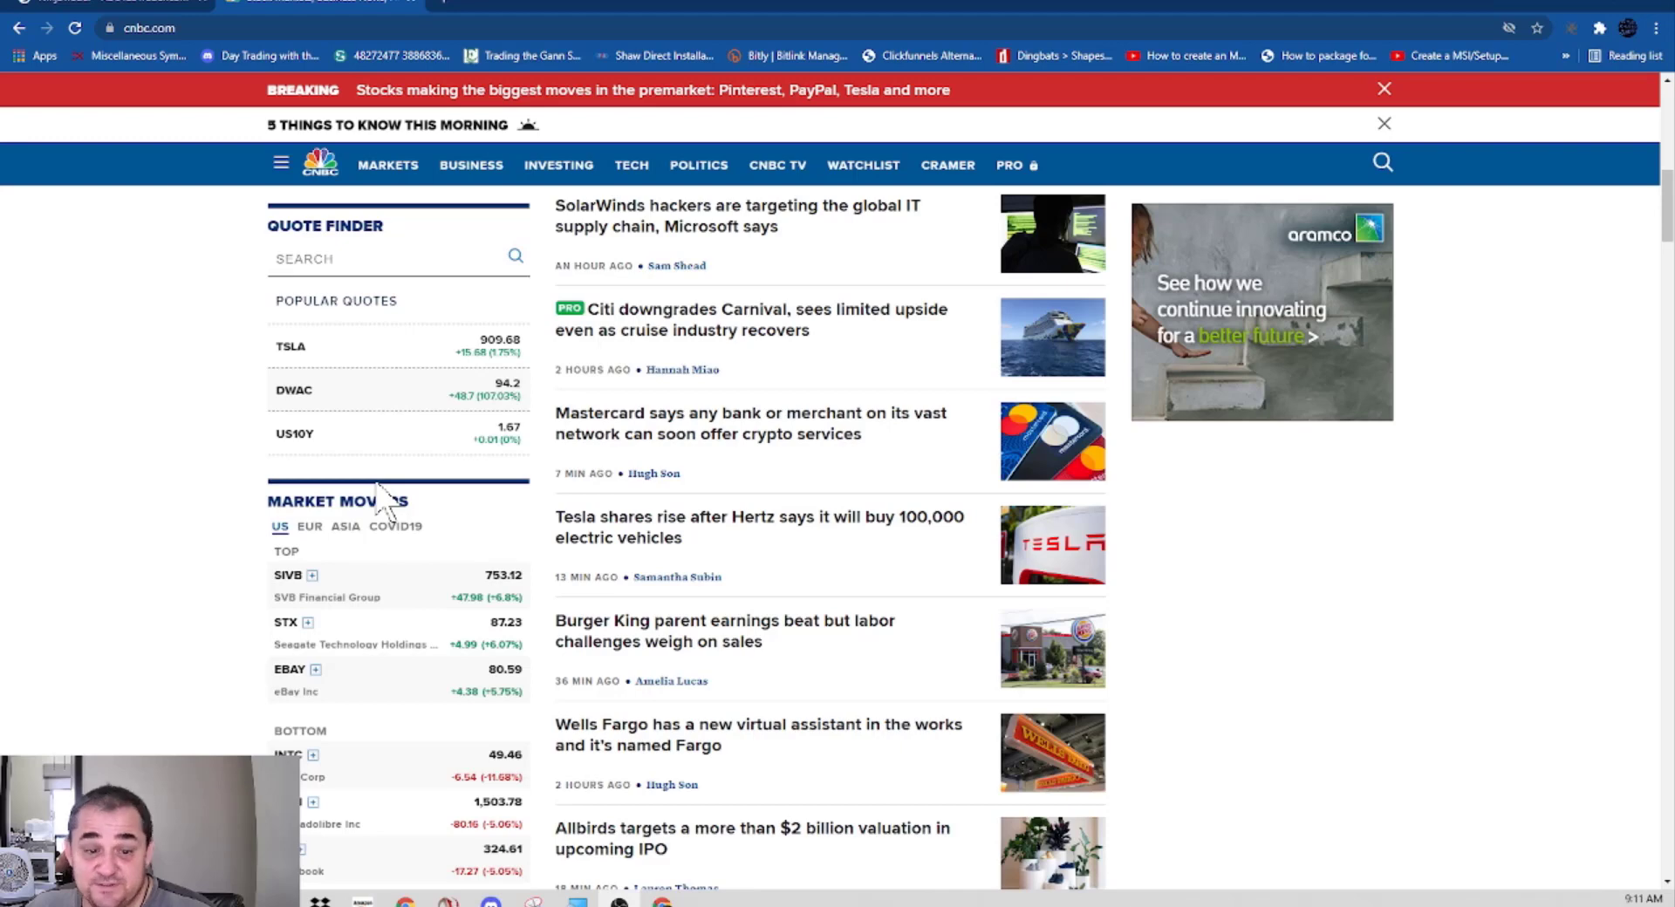
pyautogui.scroll(-4, 383, 502)
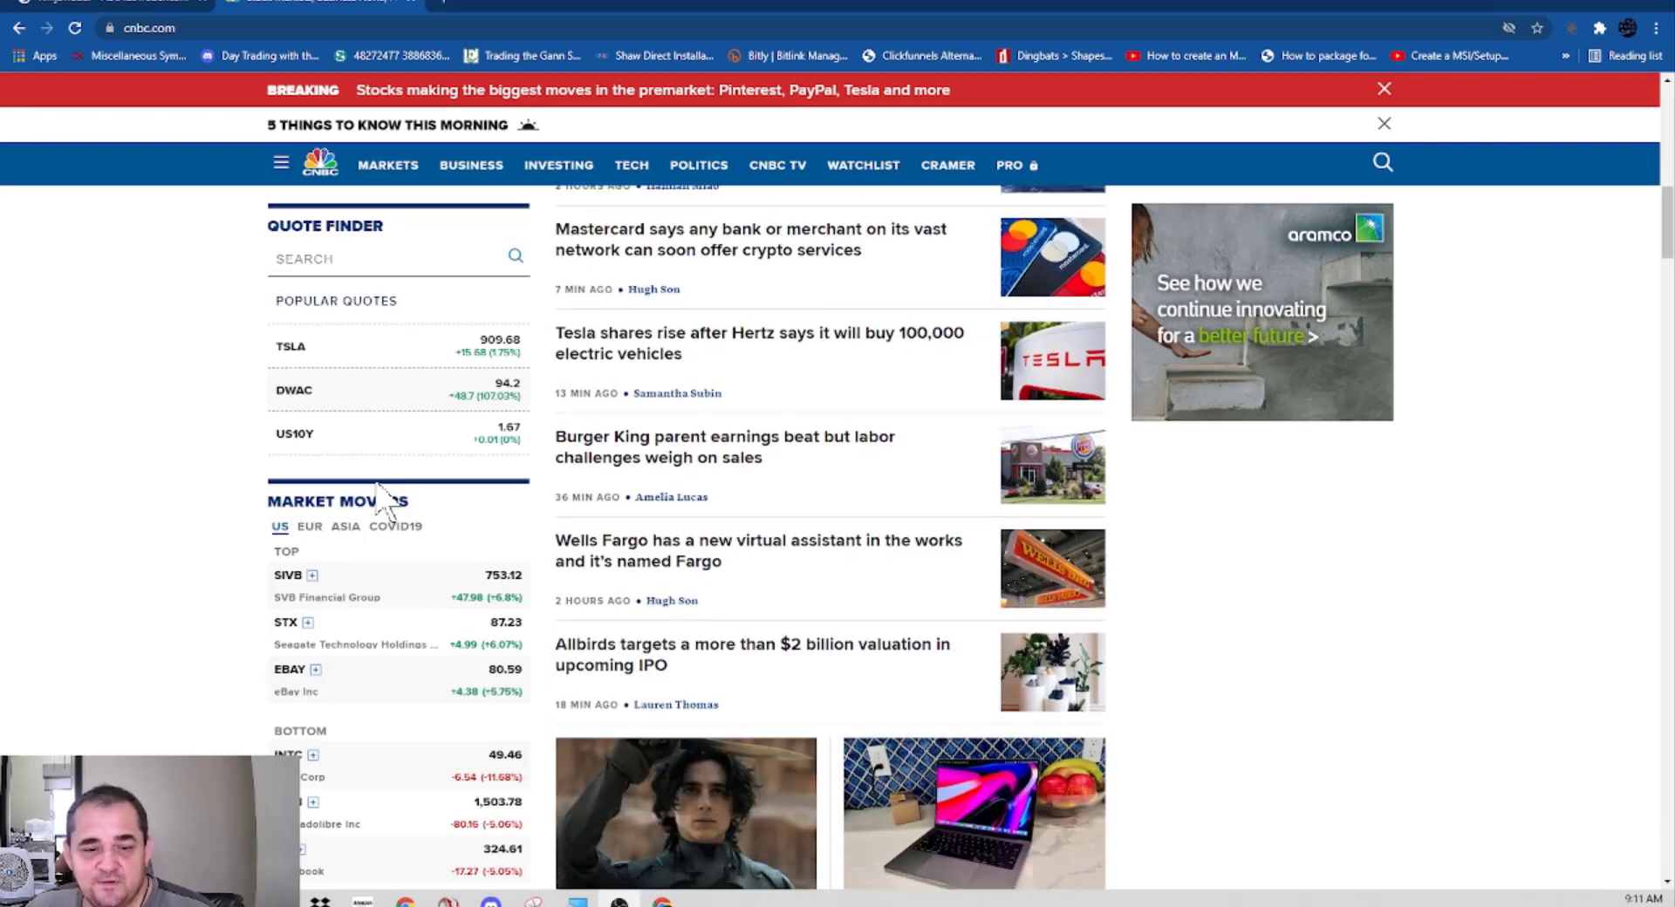
pyautogui.scroll(-3, 384, 501)
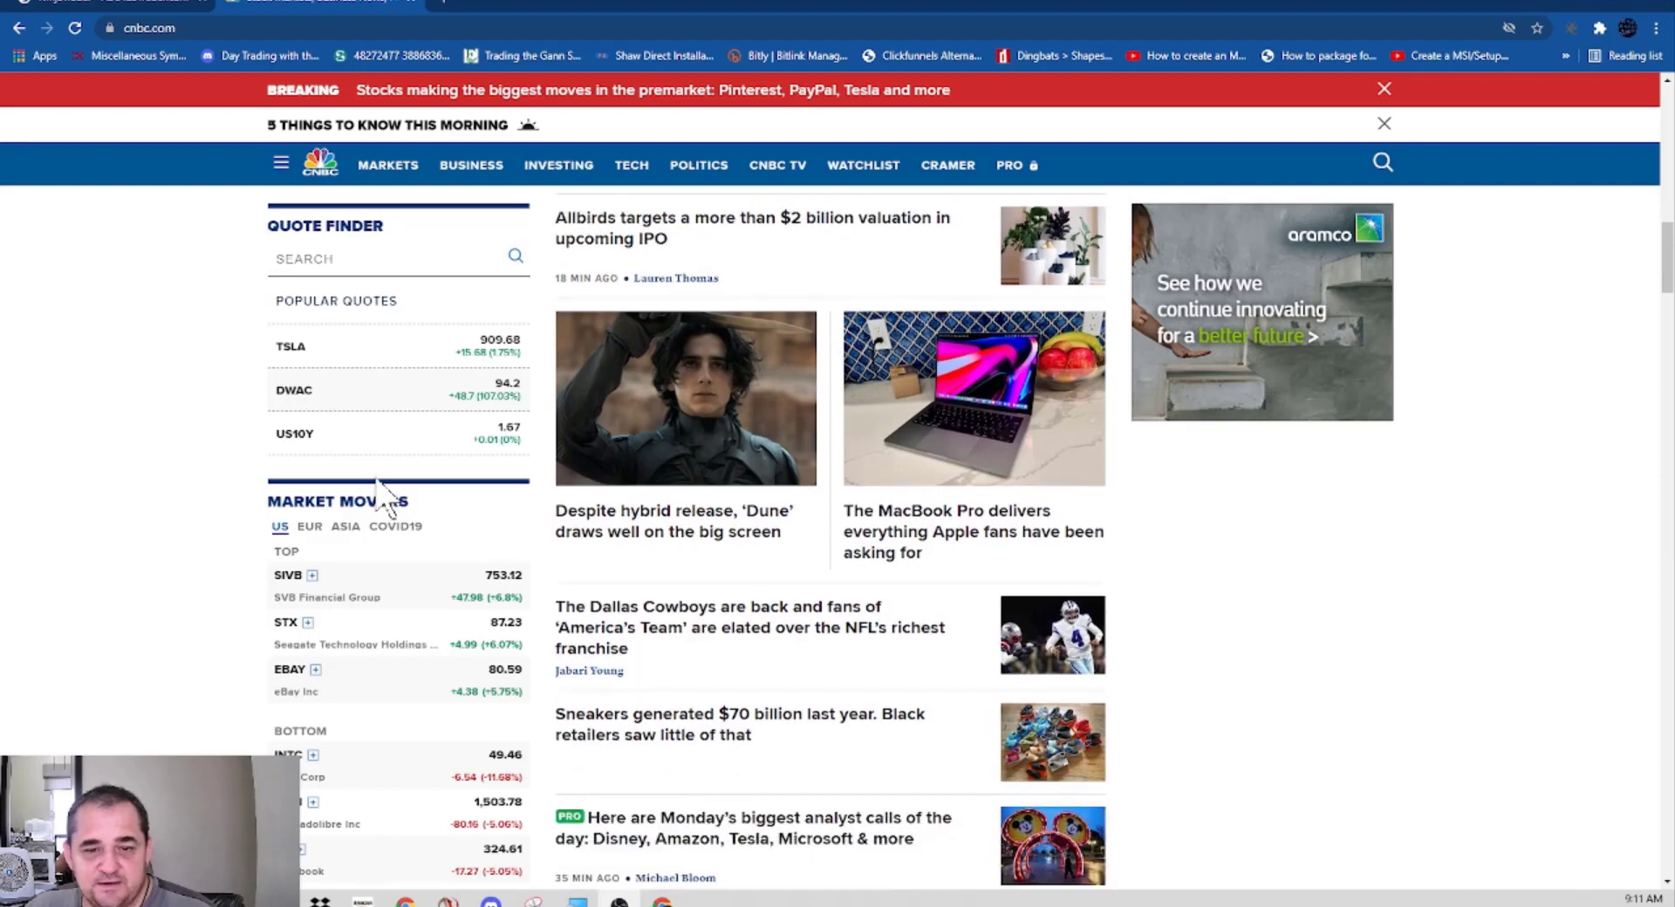
pyautogui.scroll(10, 384, 501)
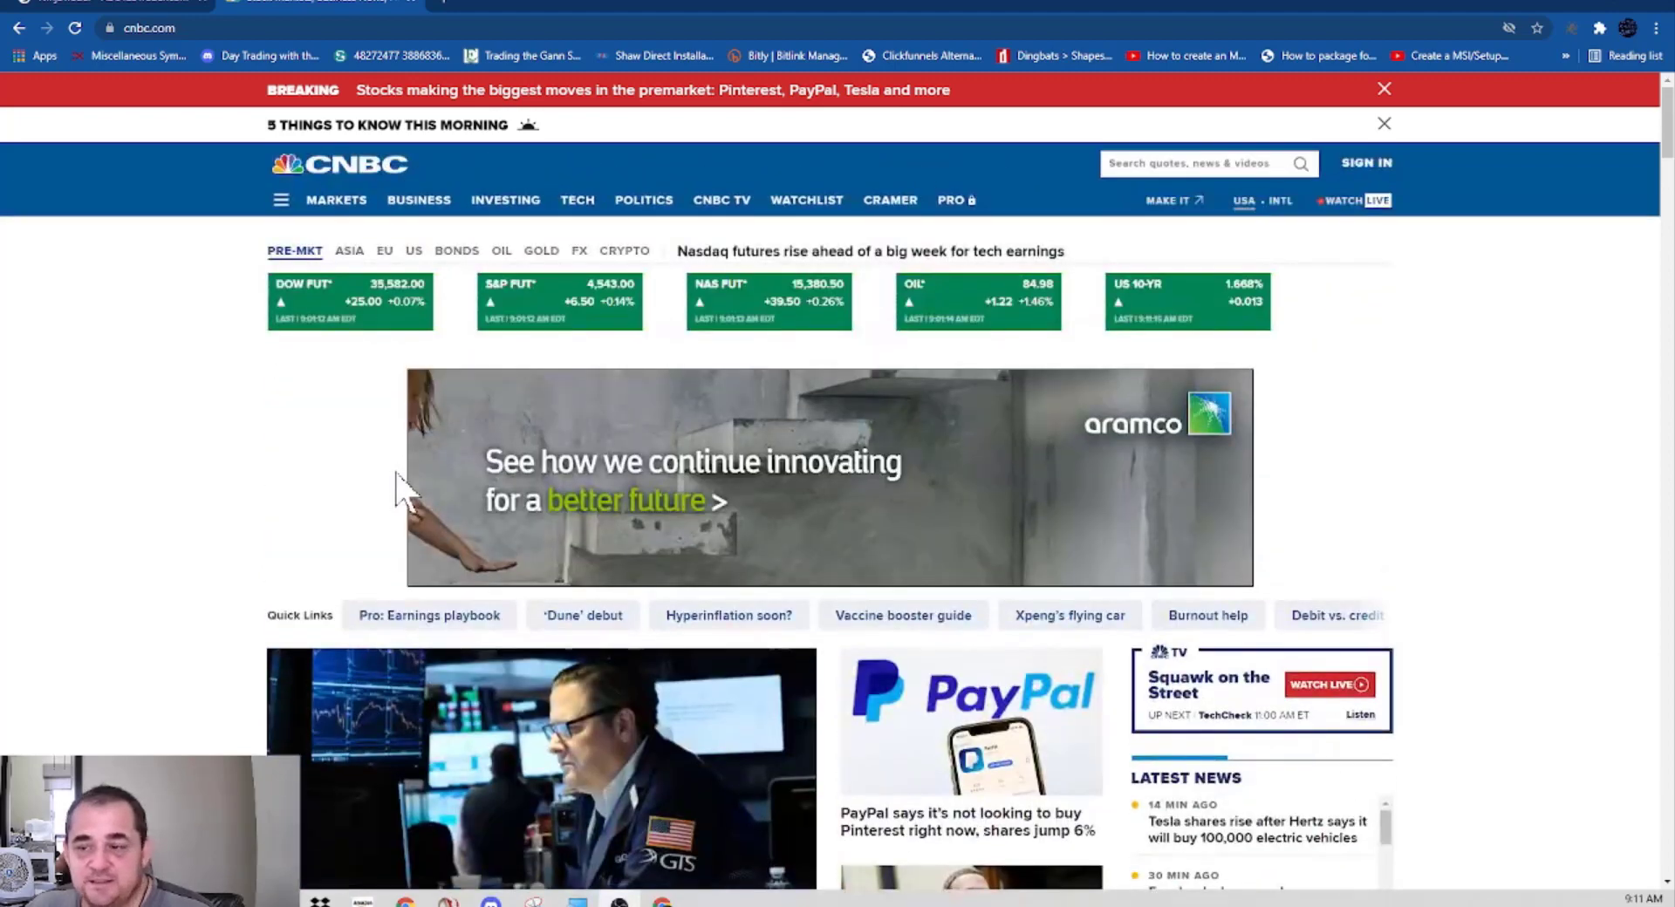
# Load Coinbase in a new Chrome tab to view the $228.17 portfolio, mostly Shiba Inu
pyautogui.click(441, 4)
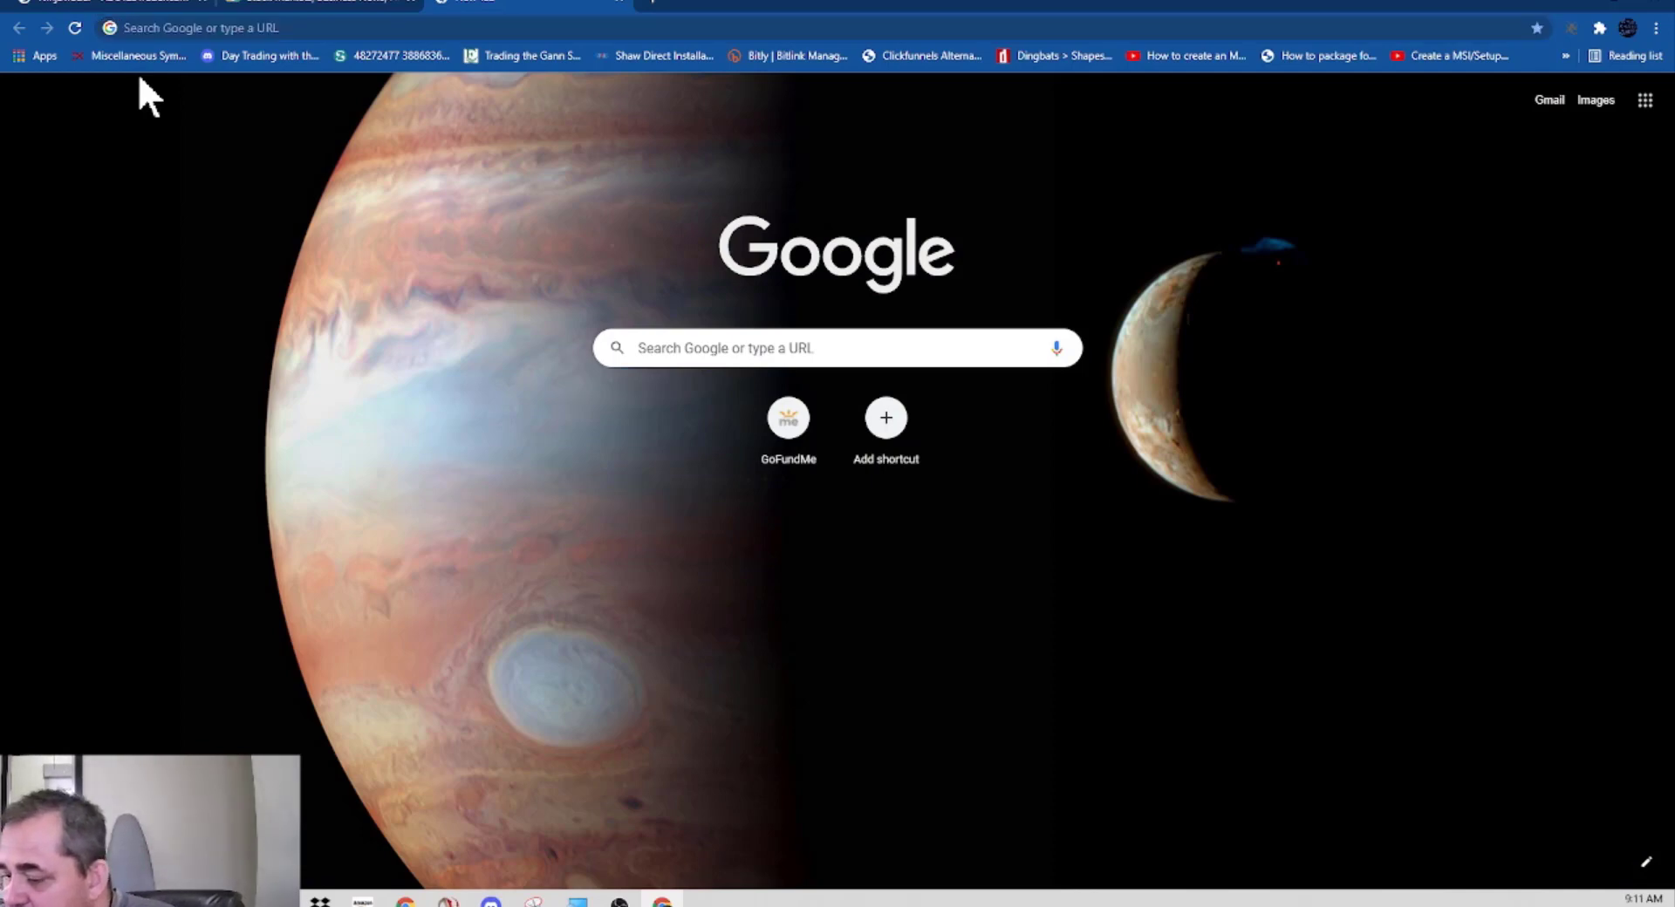
pyautogui.click(266, 7)
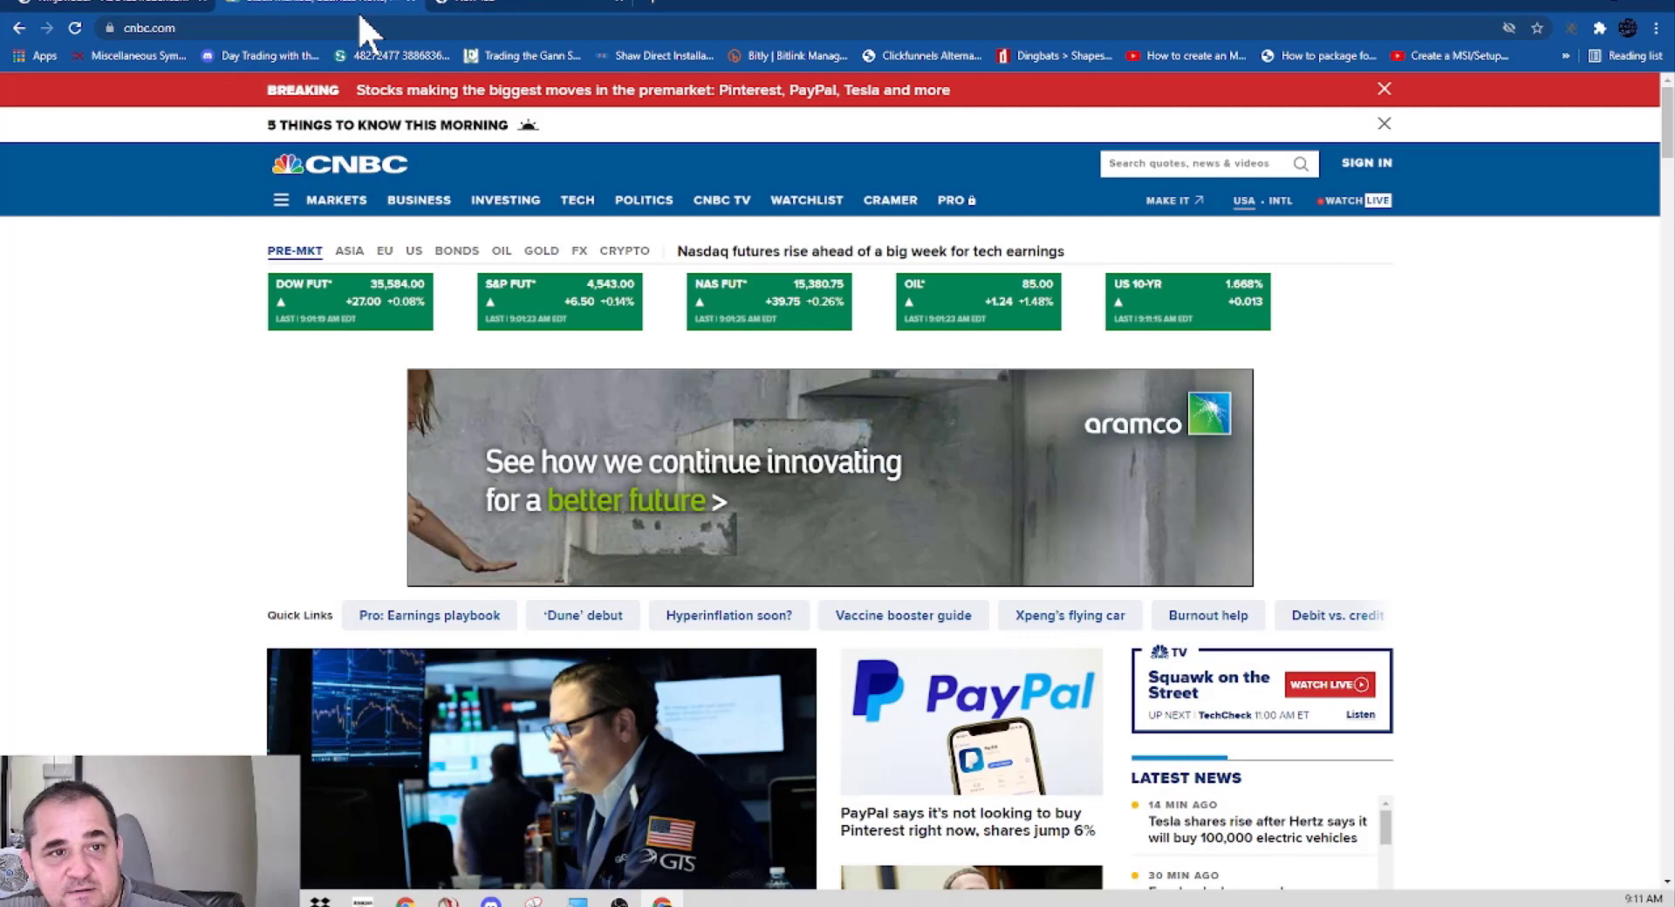
pyautogui.click(441, 7)
pyautogui.click(350, 27)
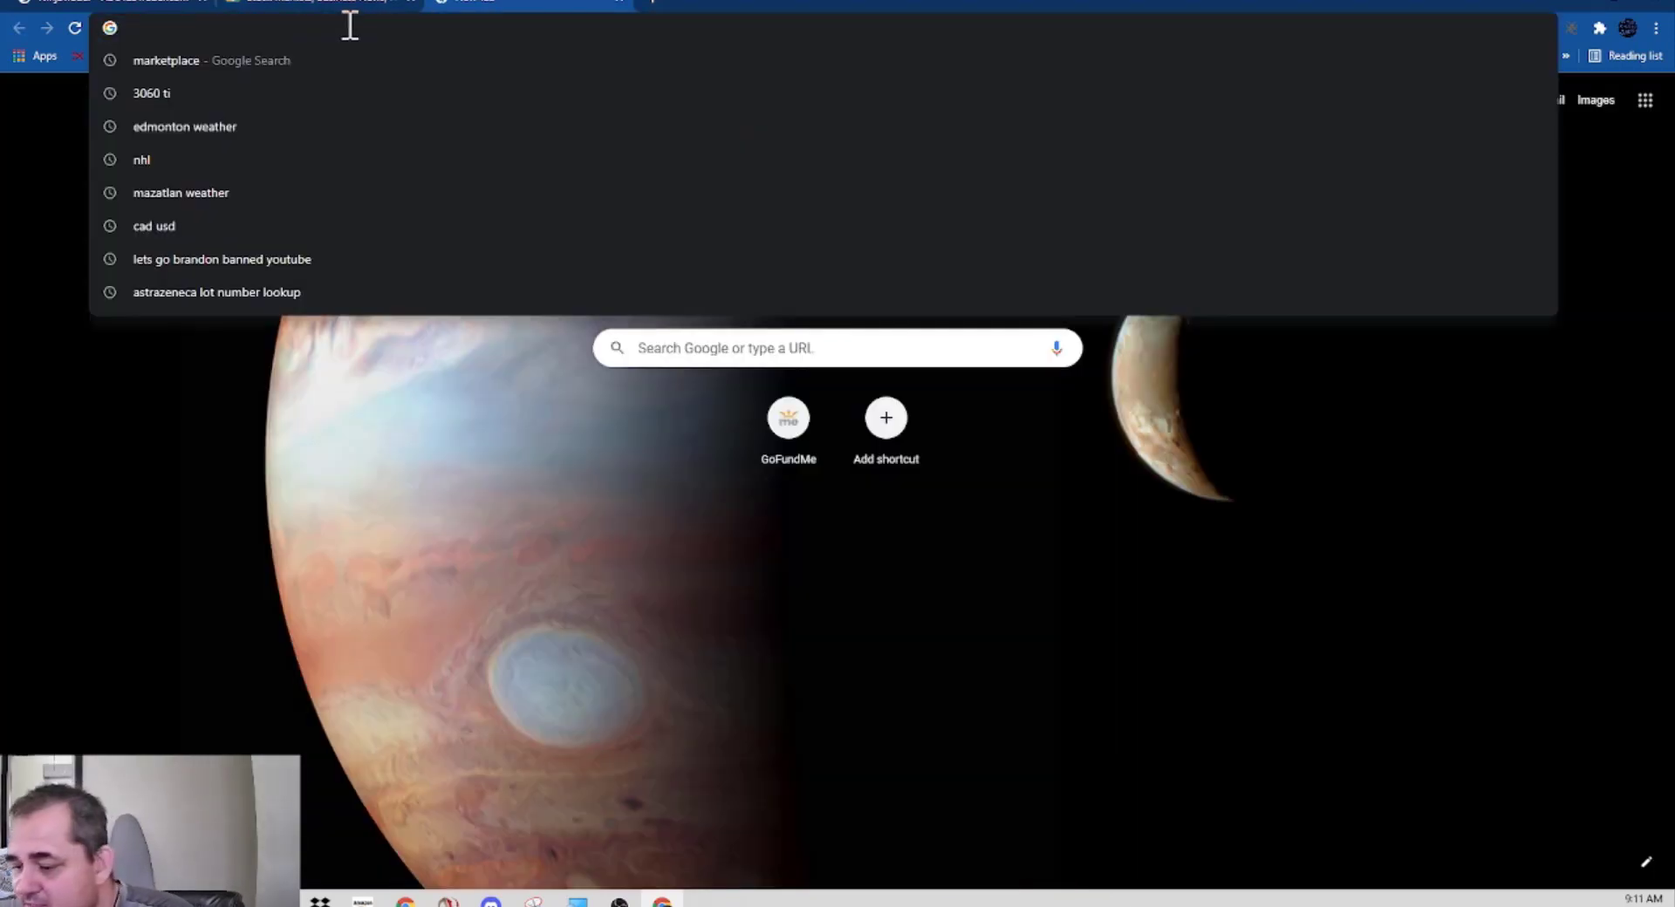
pyautogui.write('coin')
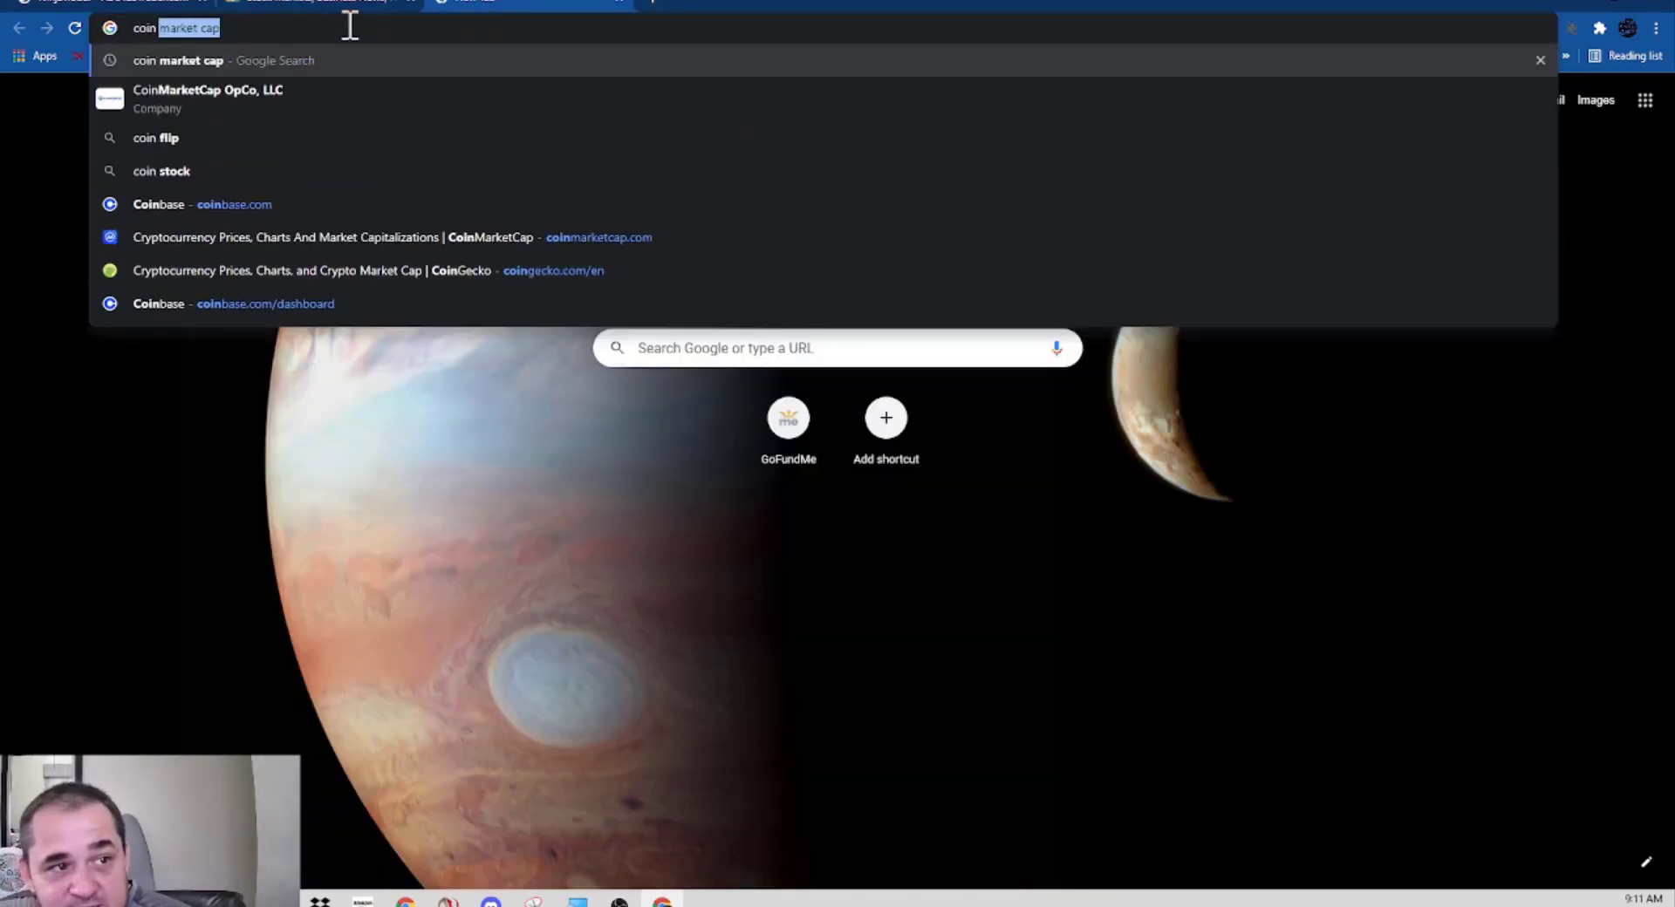
pyautogui.write('ba')
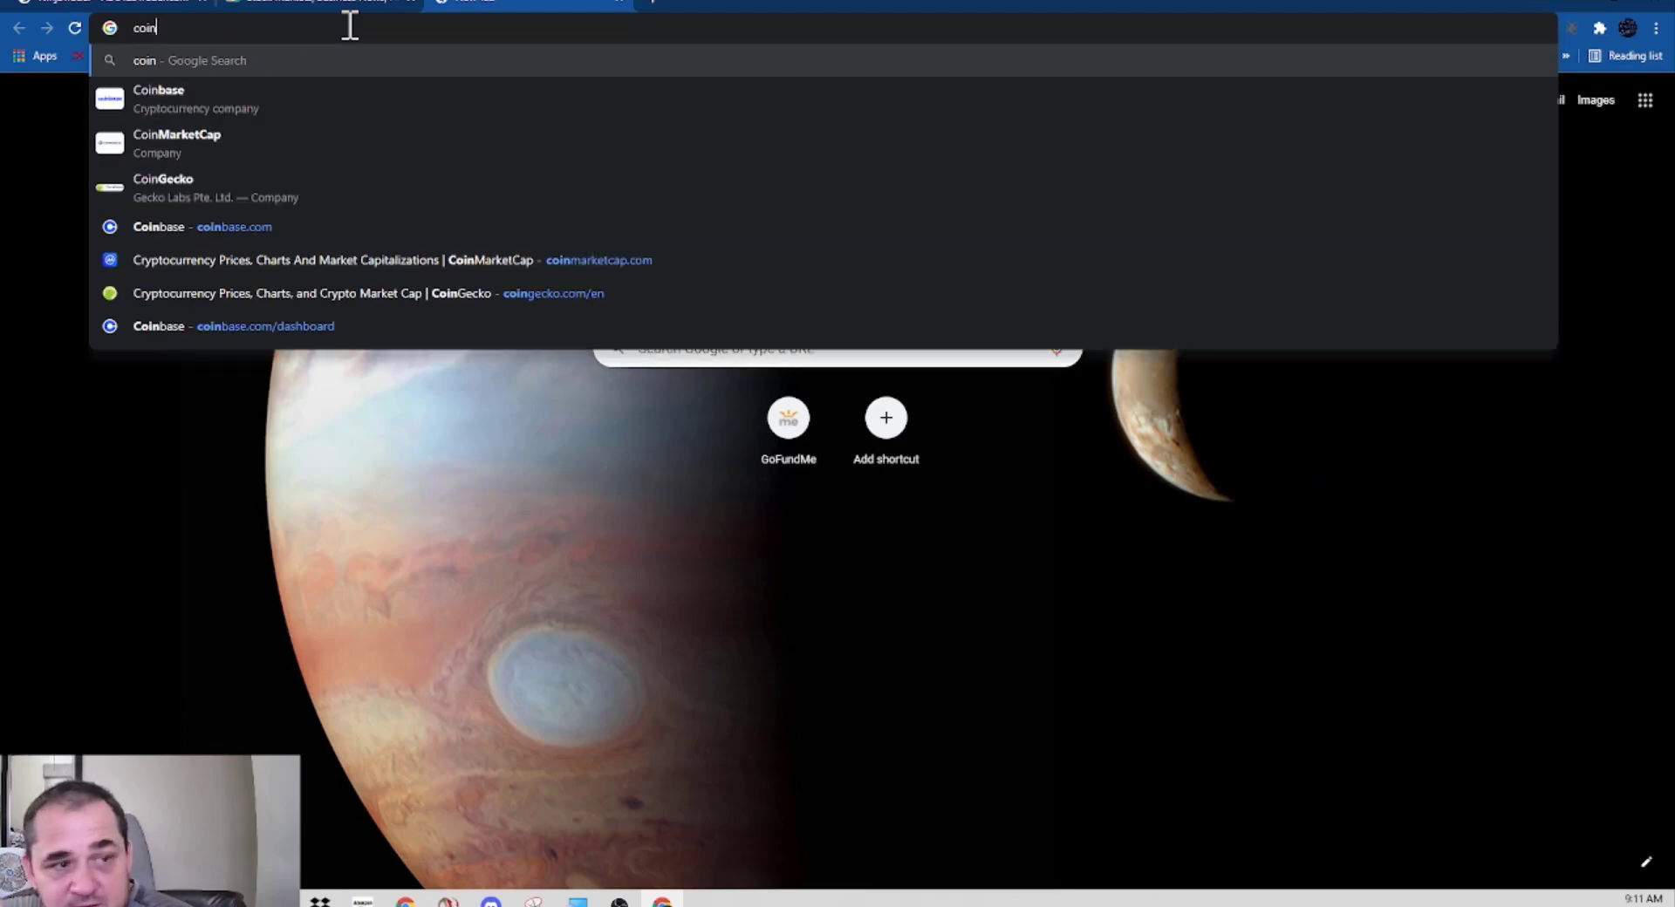
pyautogui.write('se')
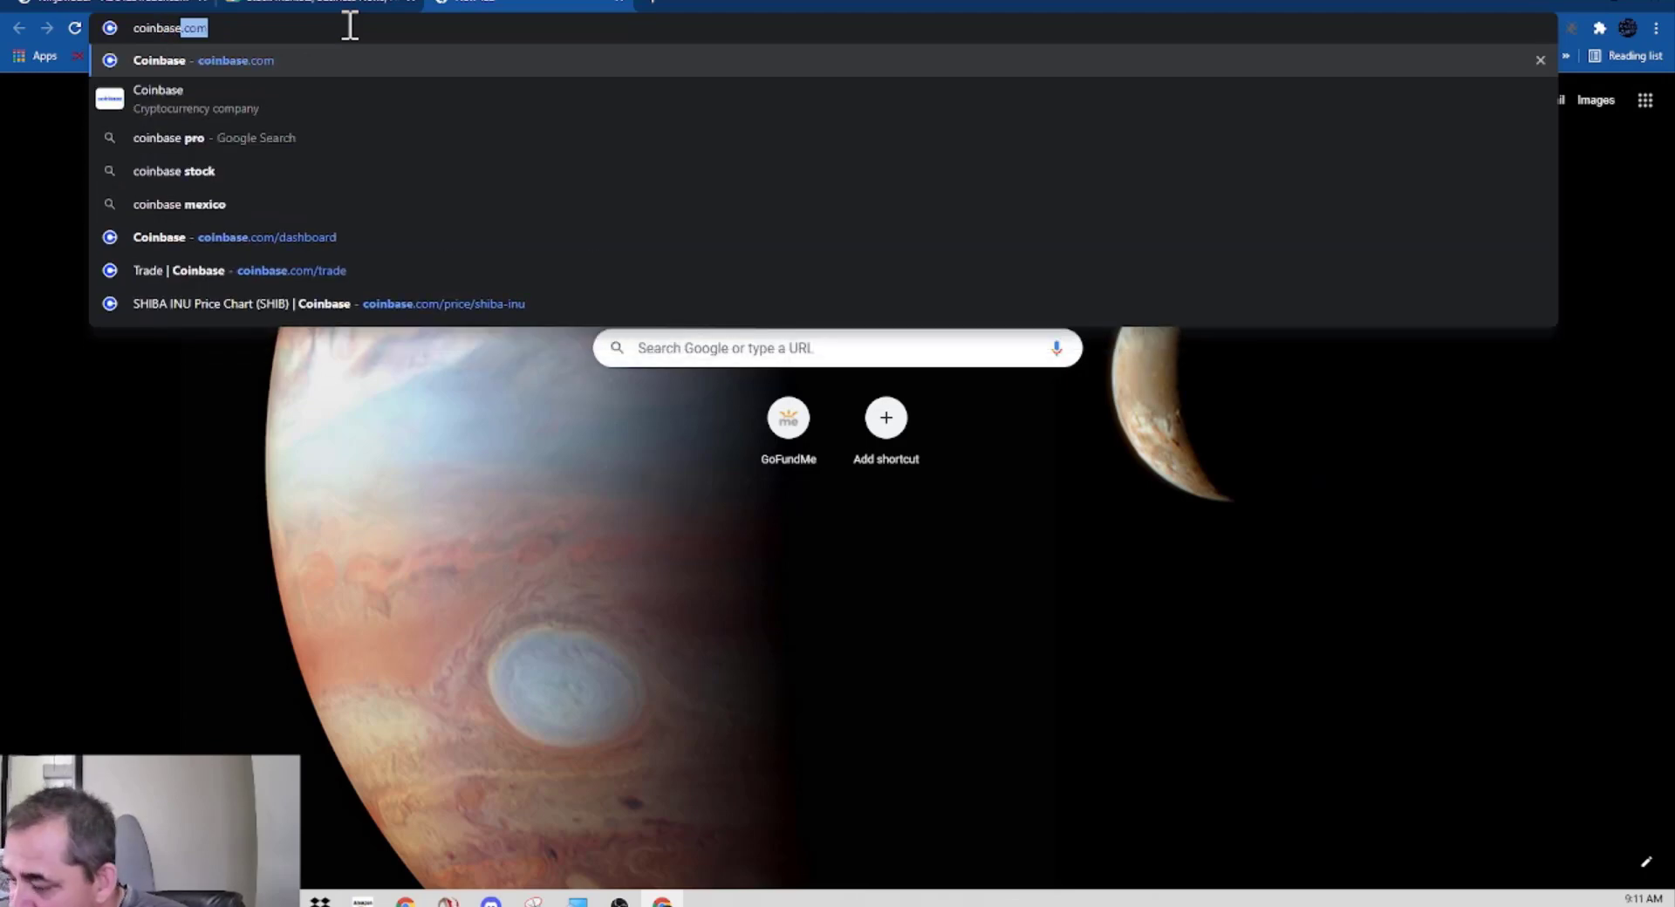
pyautogui.press('Return')
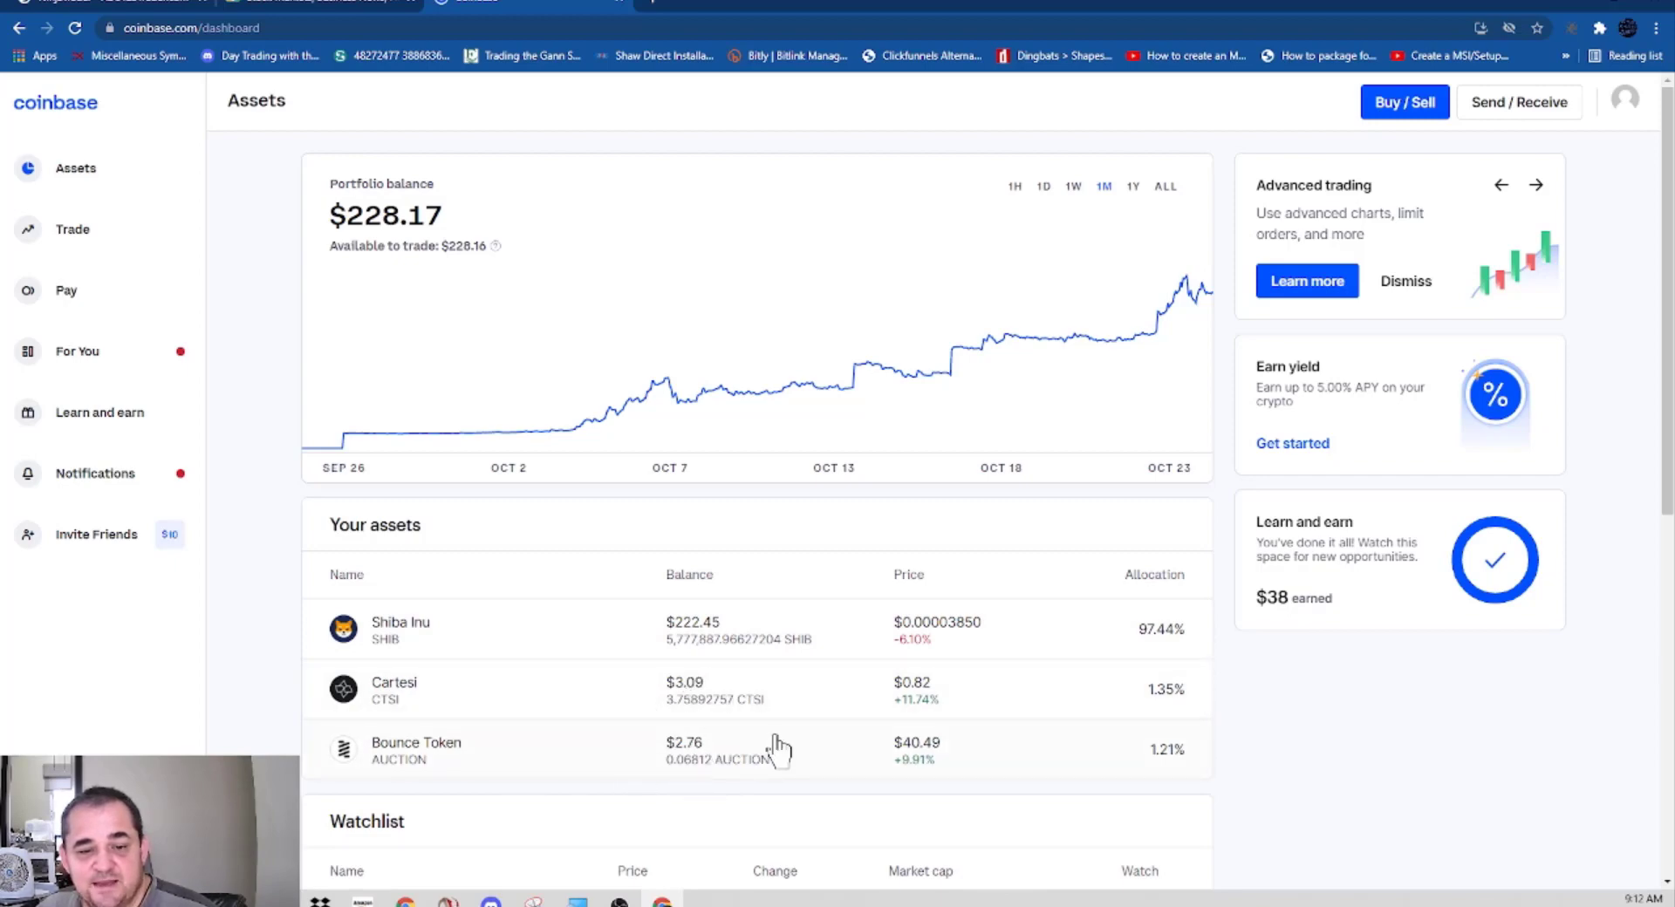
pyautogui.moveTo(1209, 301)
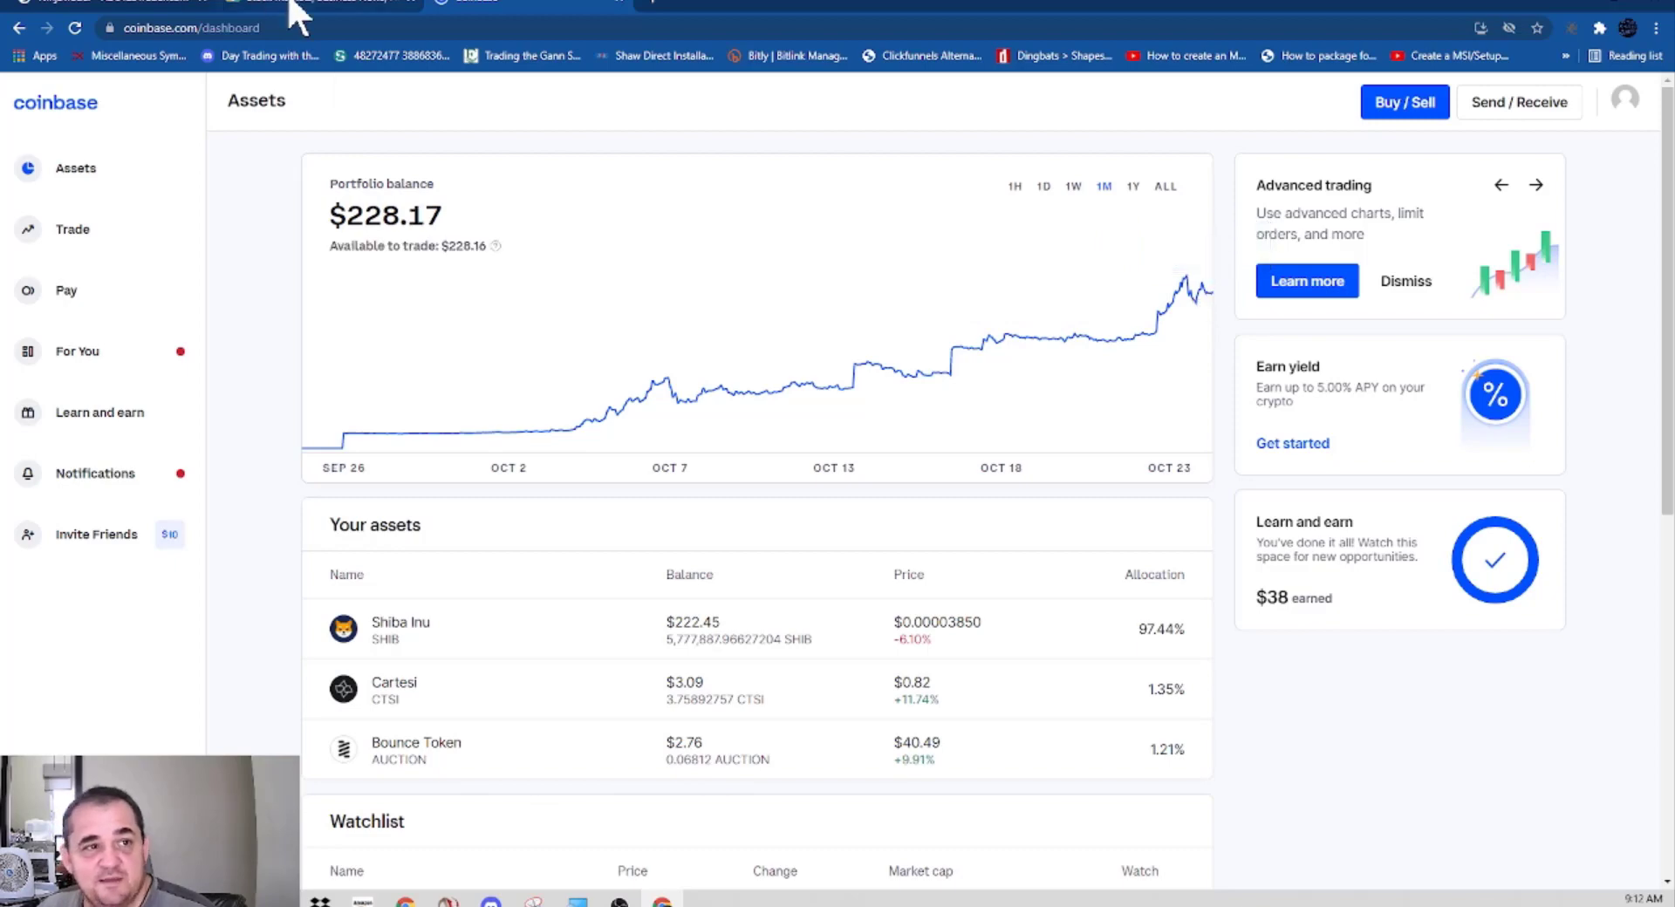
pyautogui.click(304, 26)
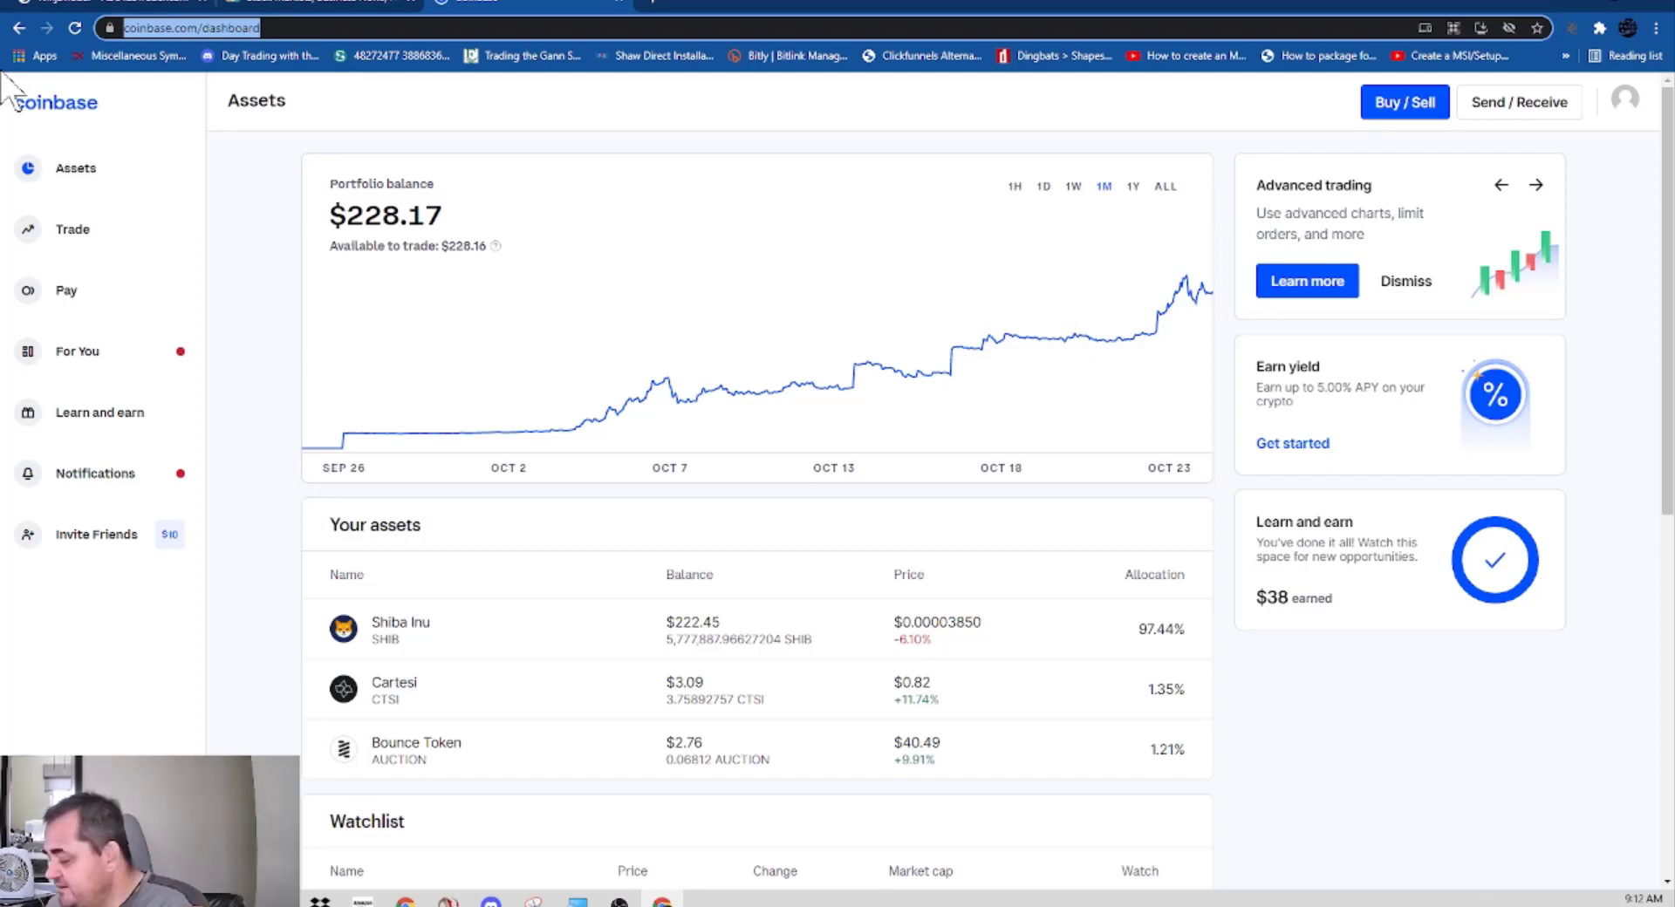
# Check the NiceHash mining dashboard, go back to Coinbase, and minimize Chrome to reveal the NQ chart
pyautogui.write('nic')
pyautogui.press('Return')
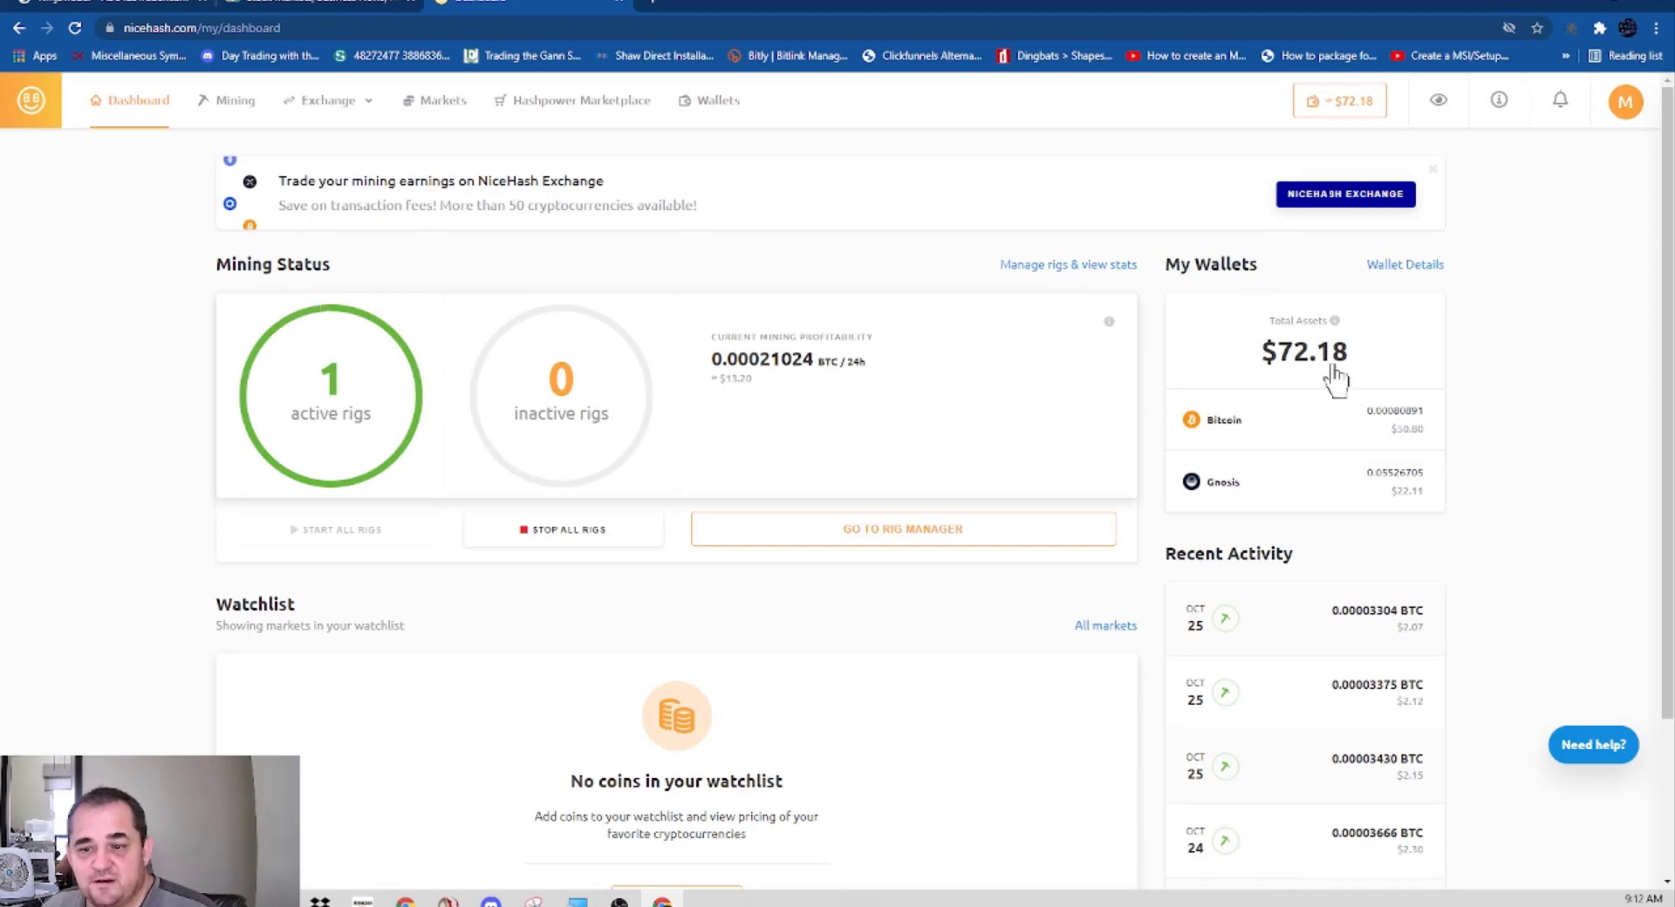
pyautogui.scroll(-3, 1297, 672)
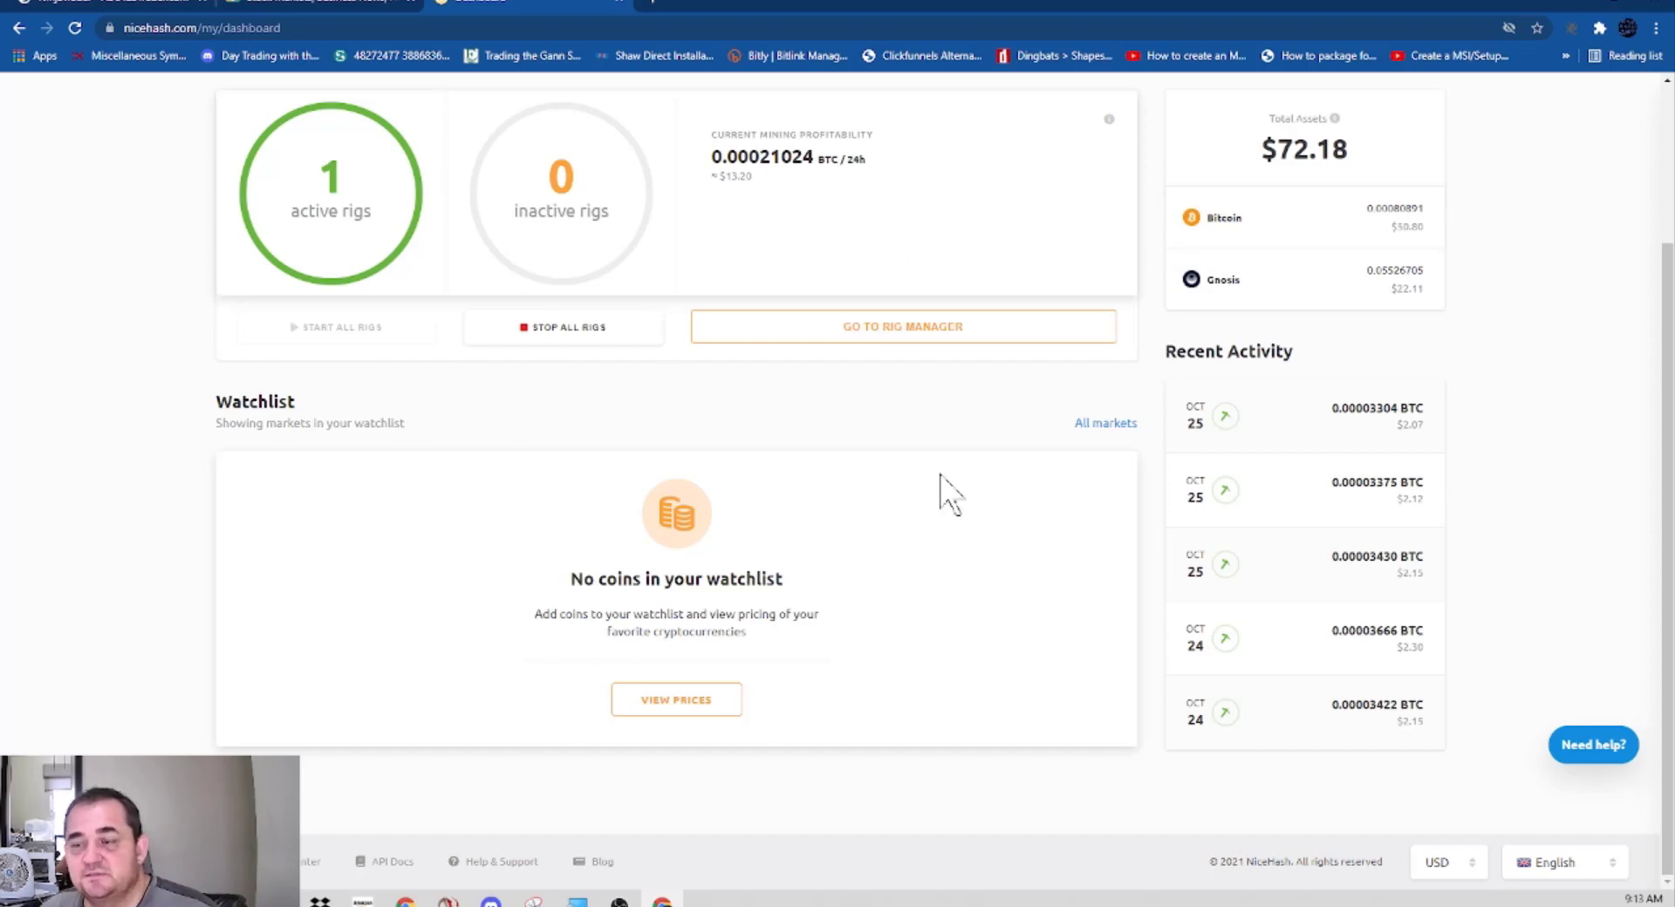
pyautogui.hotkey('alt', 'Left')
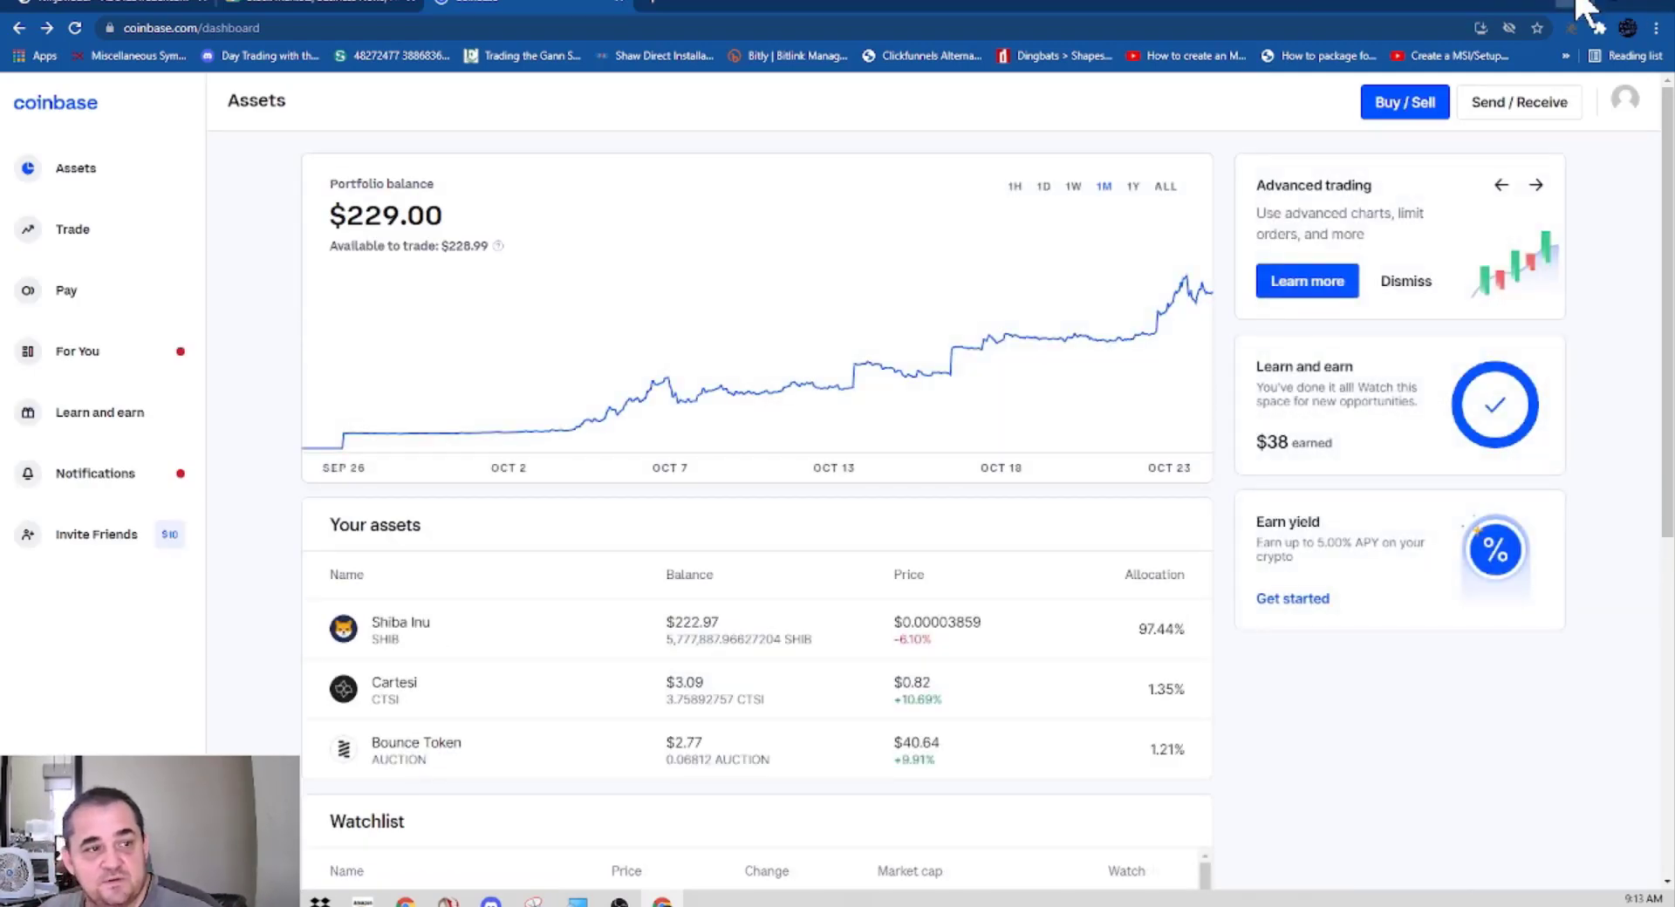
pyautogui.click(1584, 9)
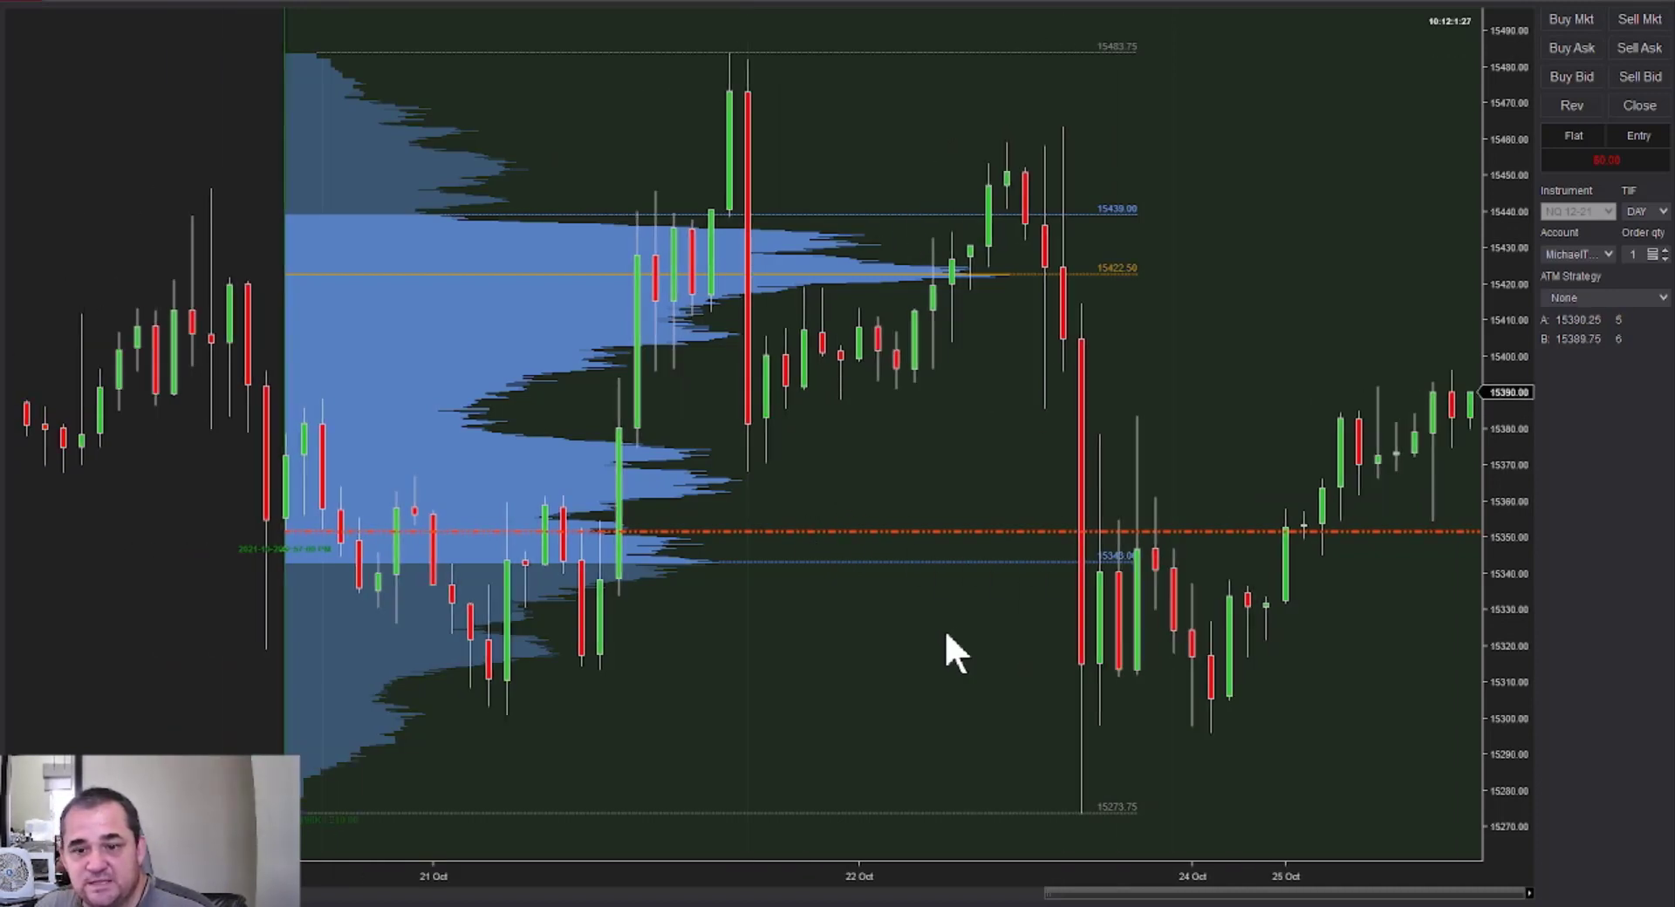
# Switch the NQ 12-21 chart to the Day 1 interval to show daily candles
pyautogui.scroll(-3, 945, 630)
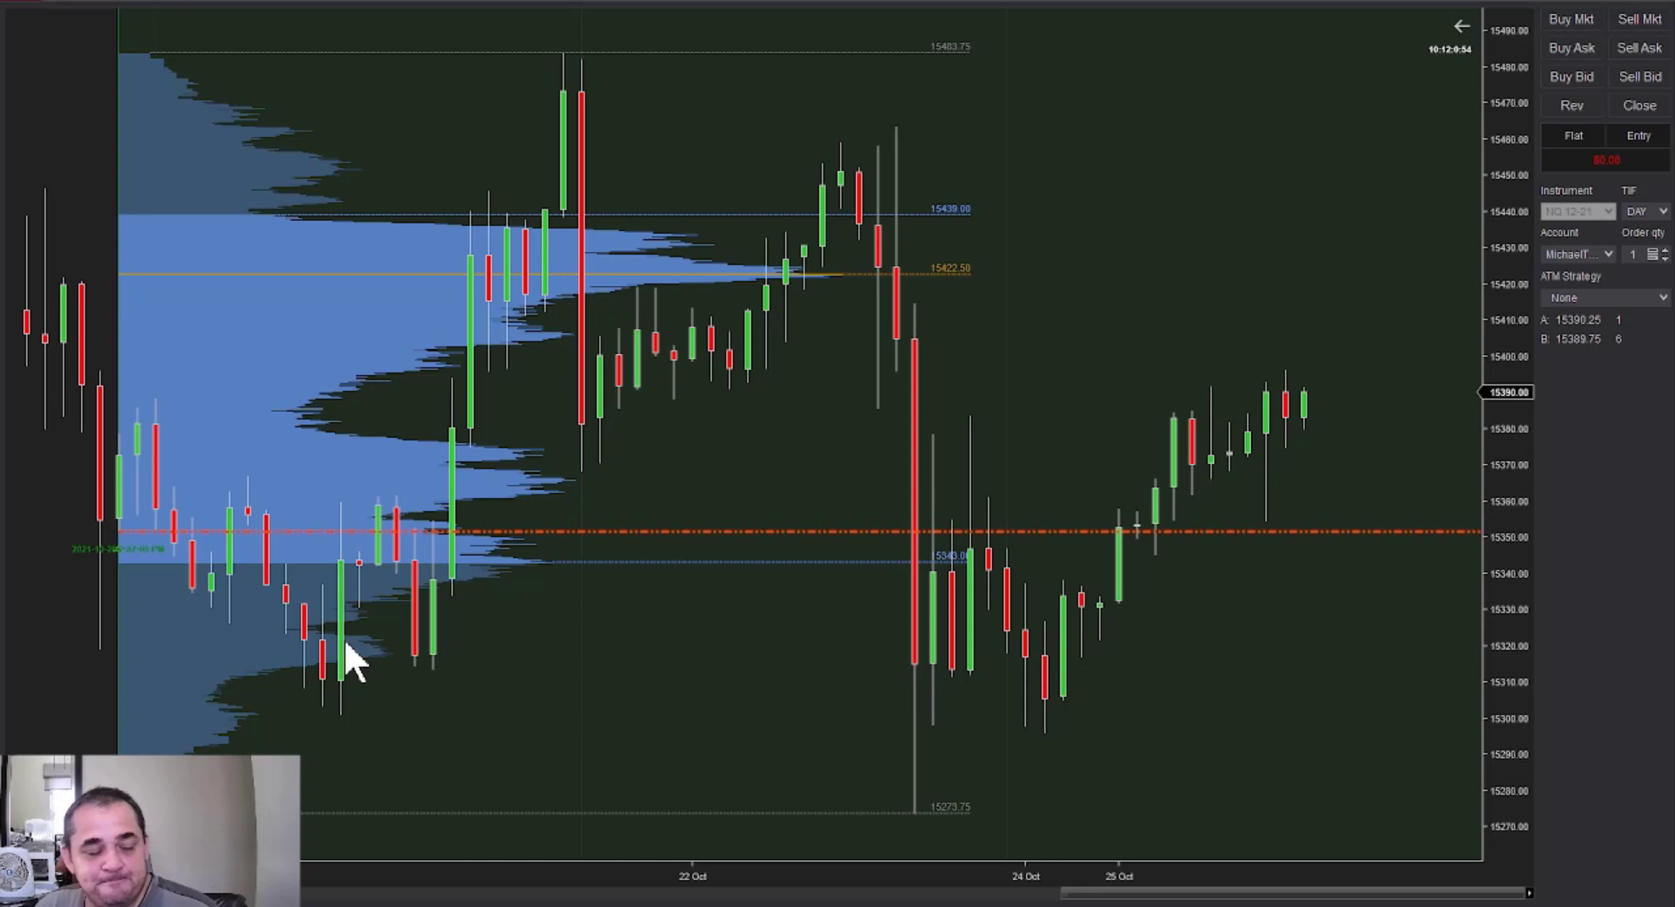
pyautogui.click(196, 12)
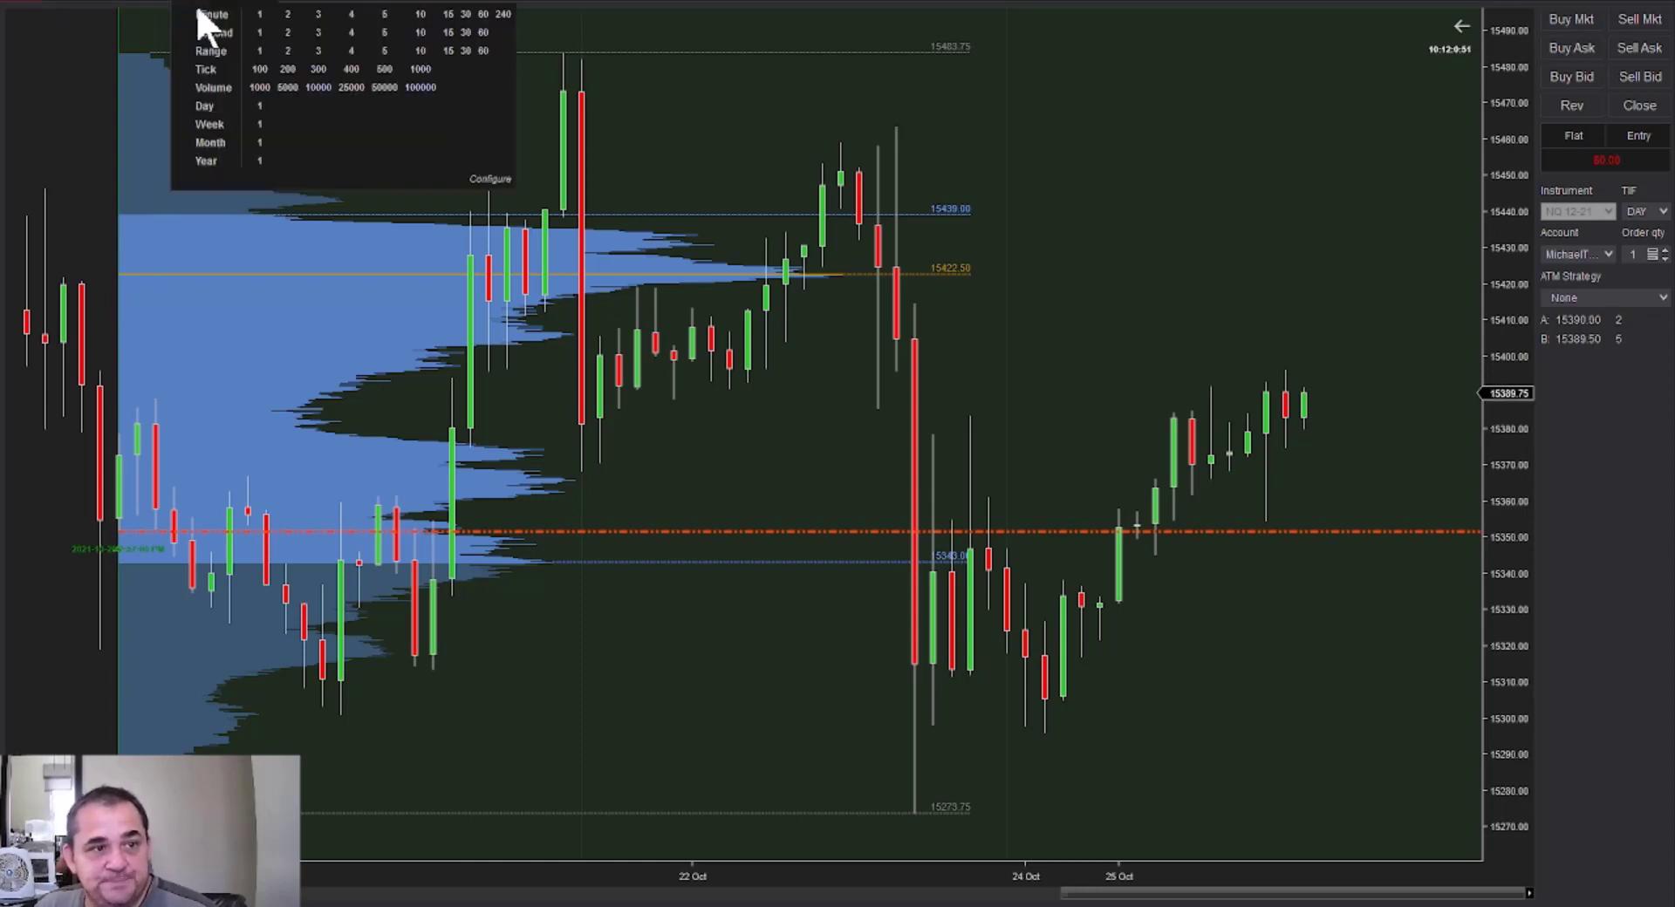
pyautogui.click(259, 107)
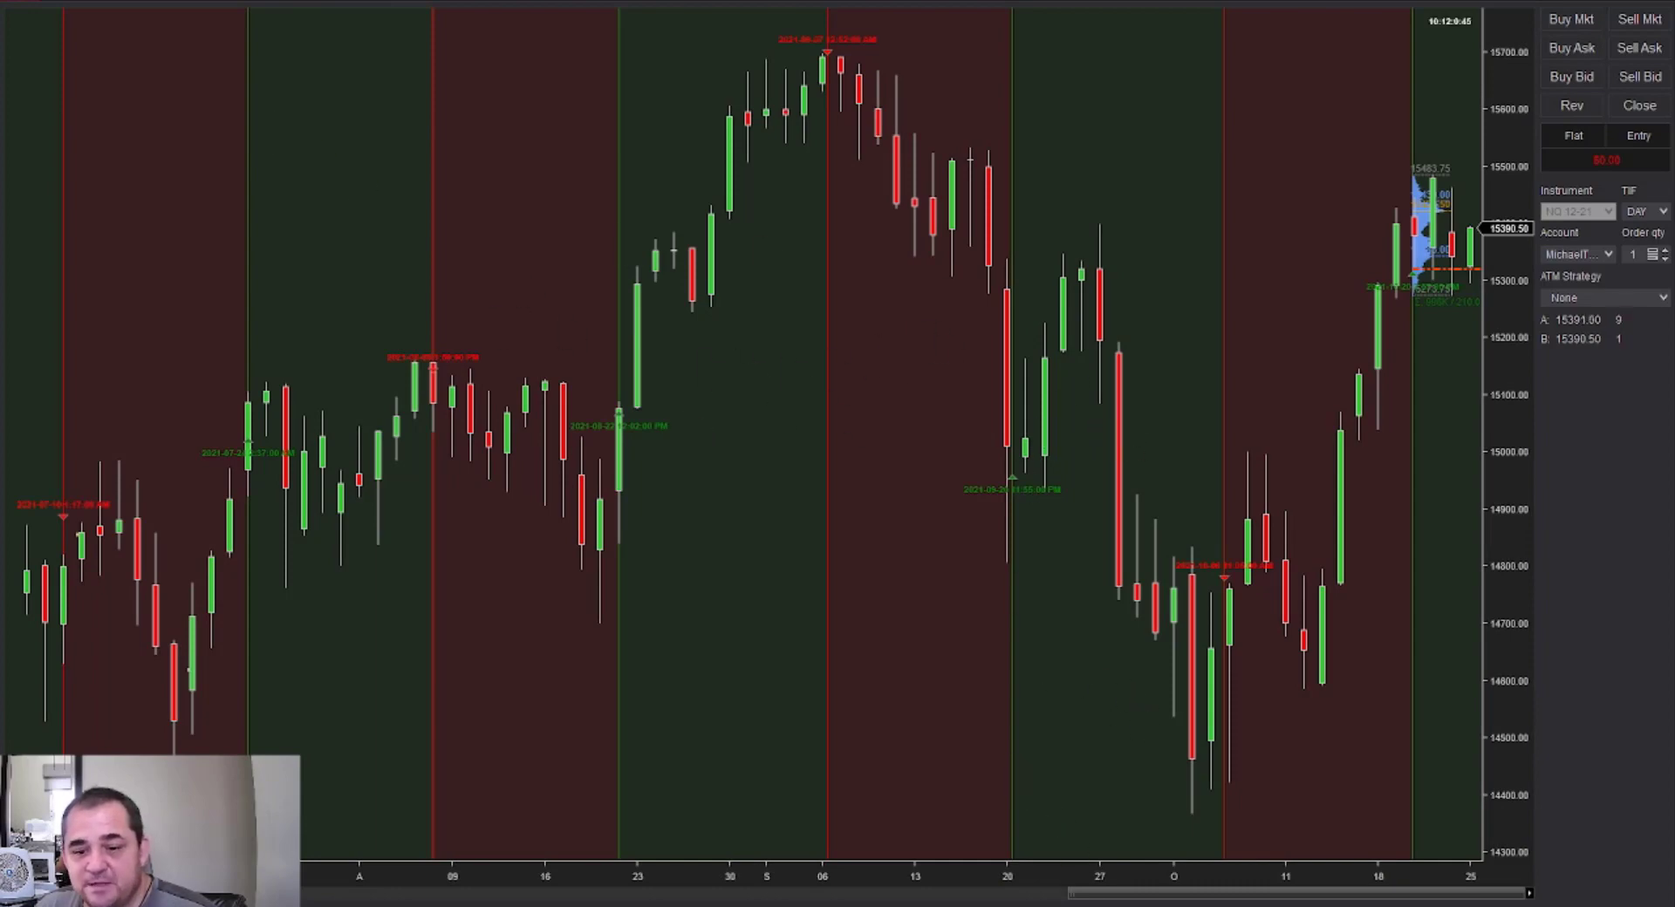
# Draw horizontal levels just above 15500 and just below 15700 on the daily NQ chart
pyautogui.scroll(5, 793, 885)
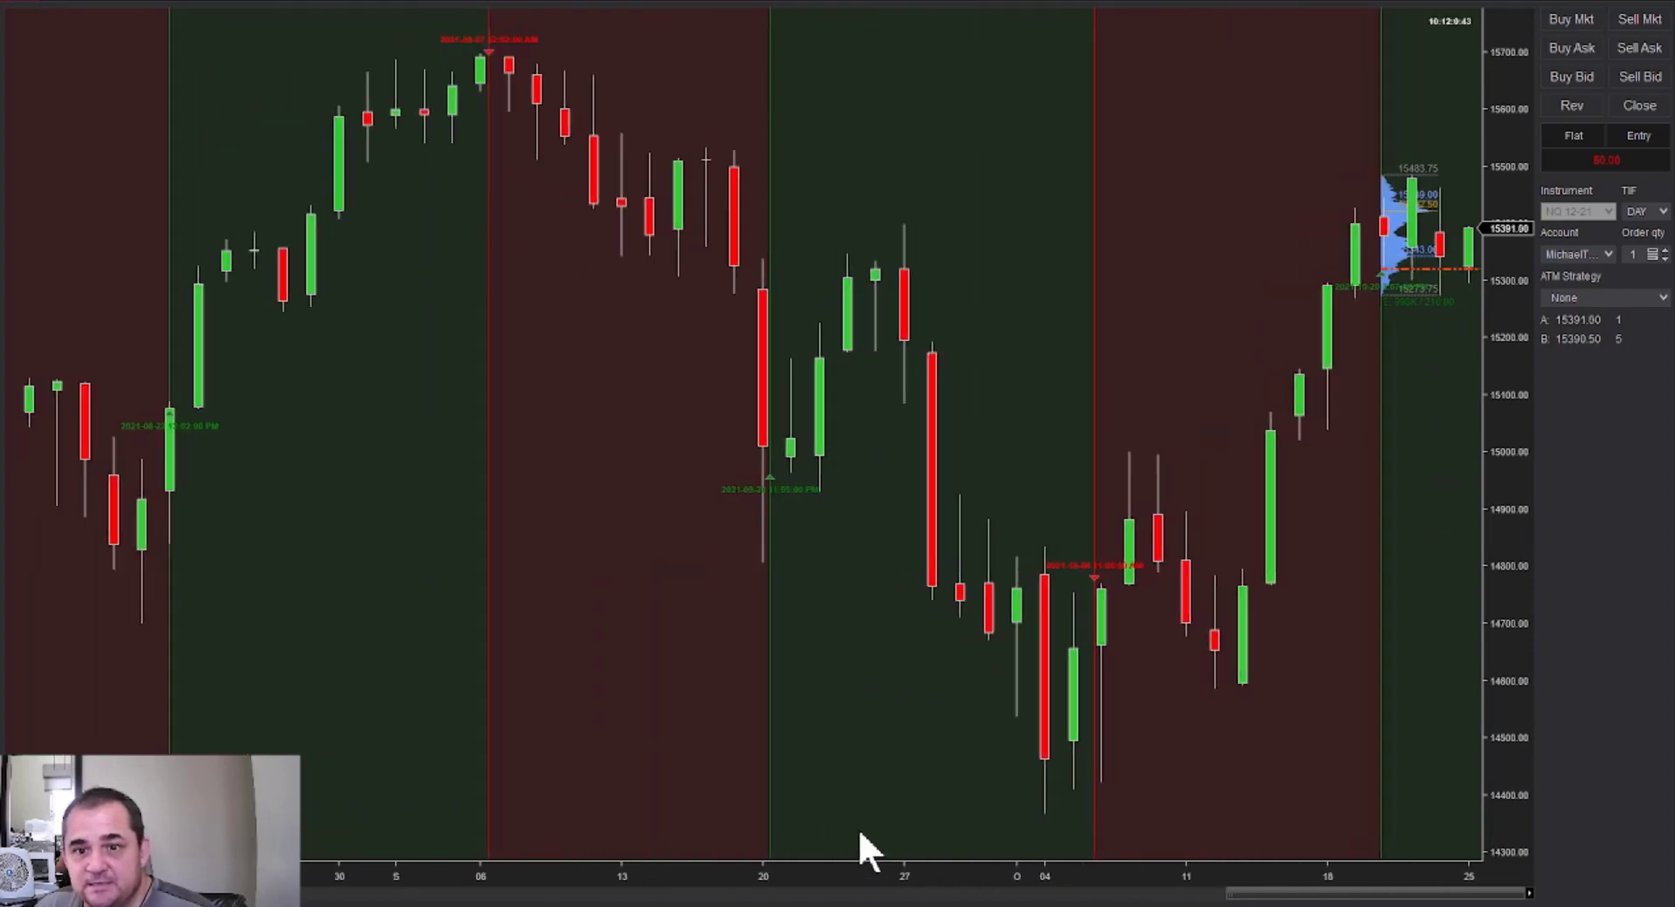
pyautogui.moveTo(1085, 415); pyautogui.dragTo(739, 412)
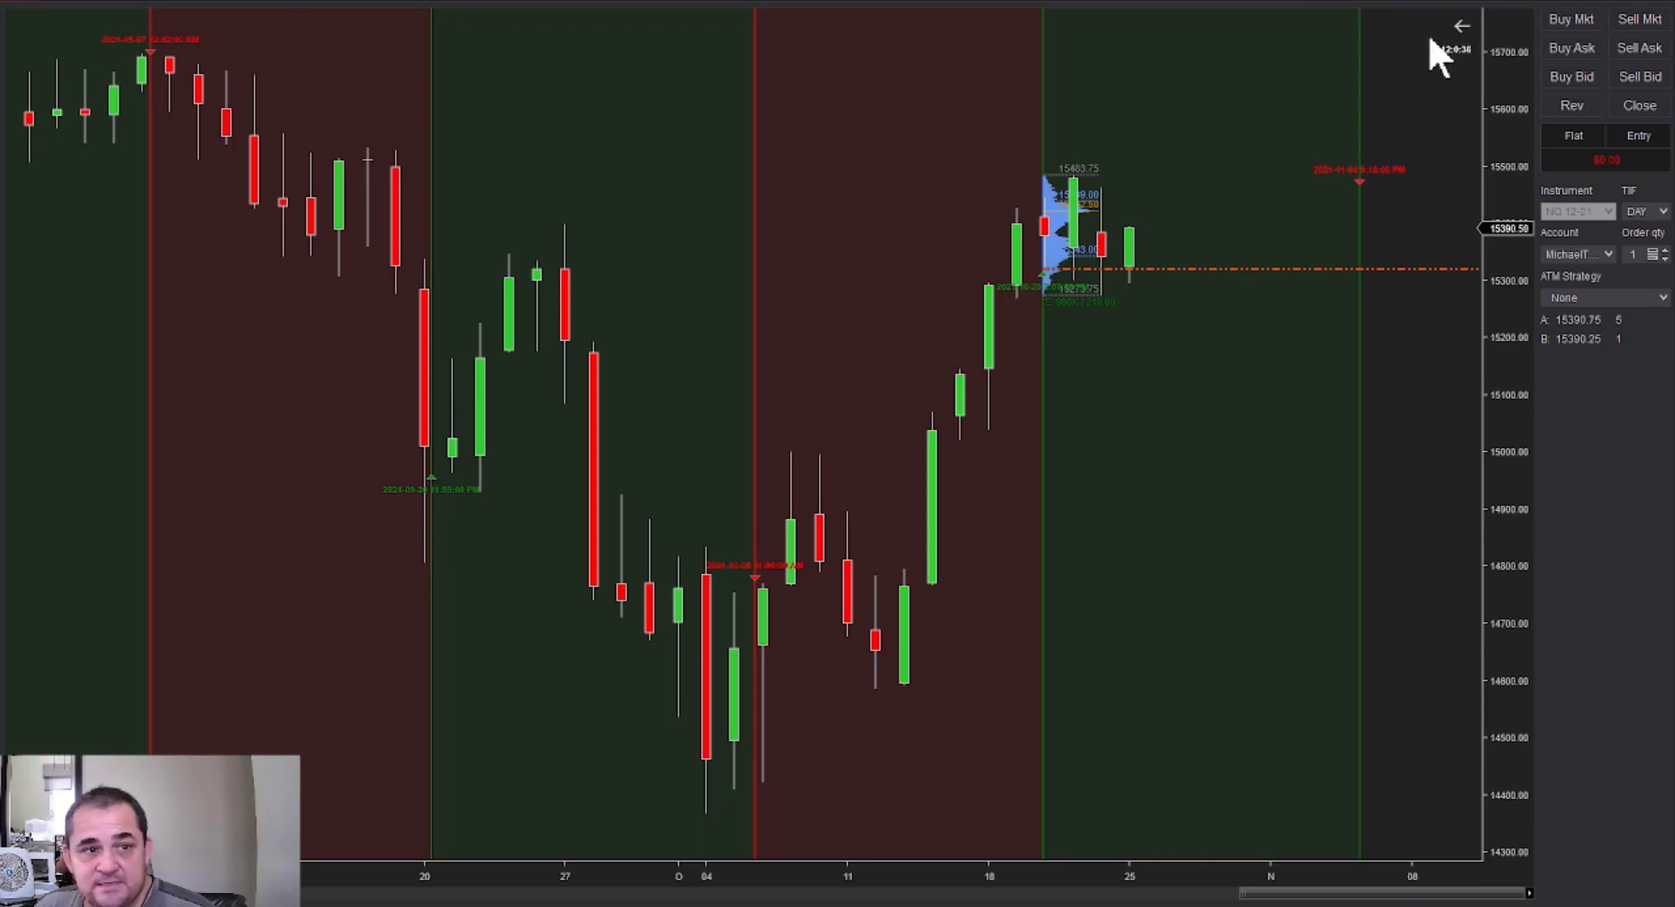
pyautogui.click(355, 160)
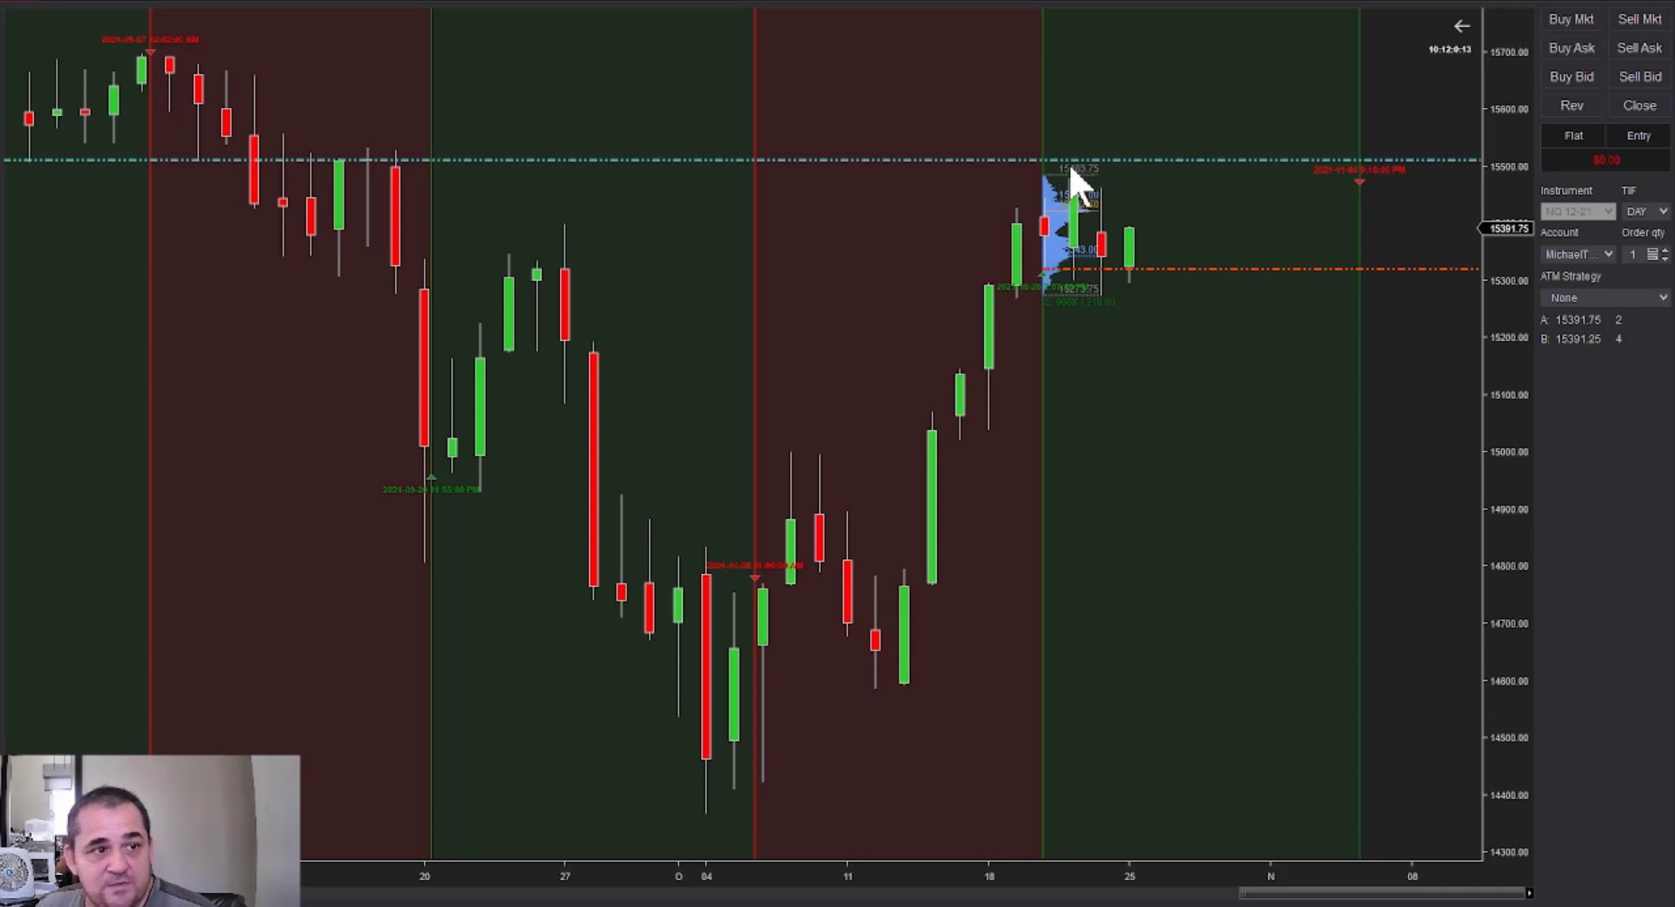
pyautogui.click(155, 59)
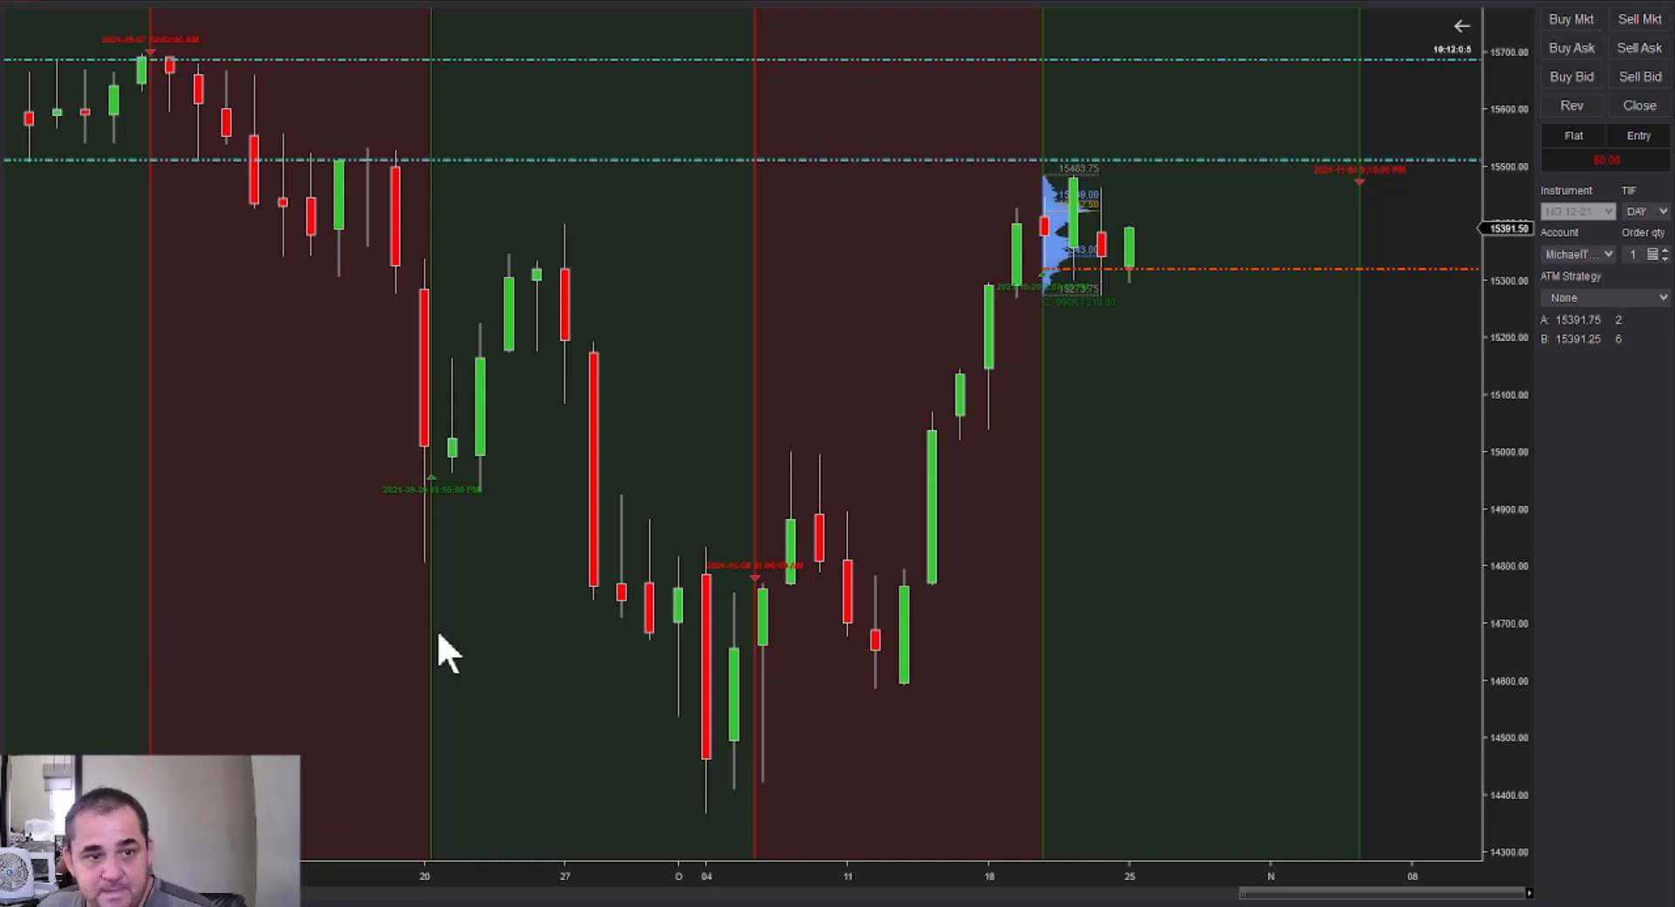
# Enable Stay In Draw Mode and select the Arrow Line drawing tool
pyautogui.click(318, 4)
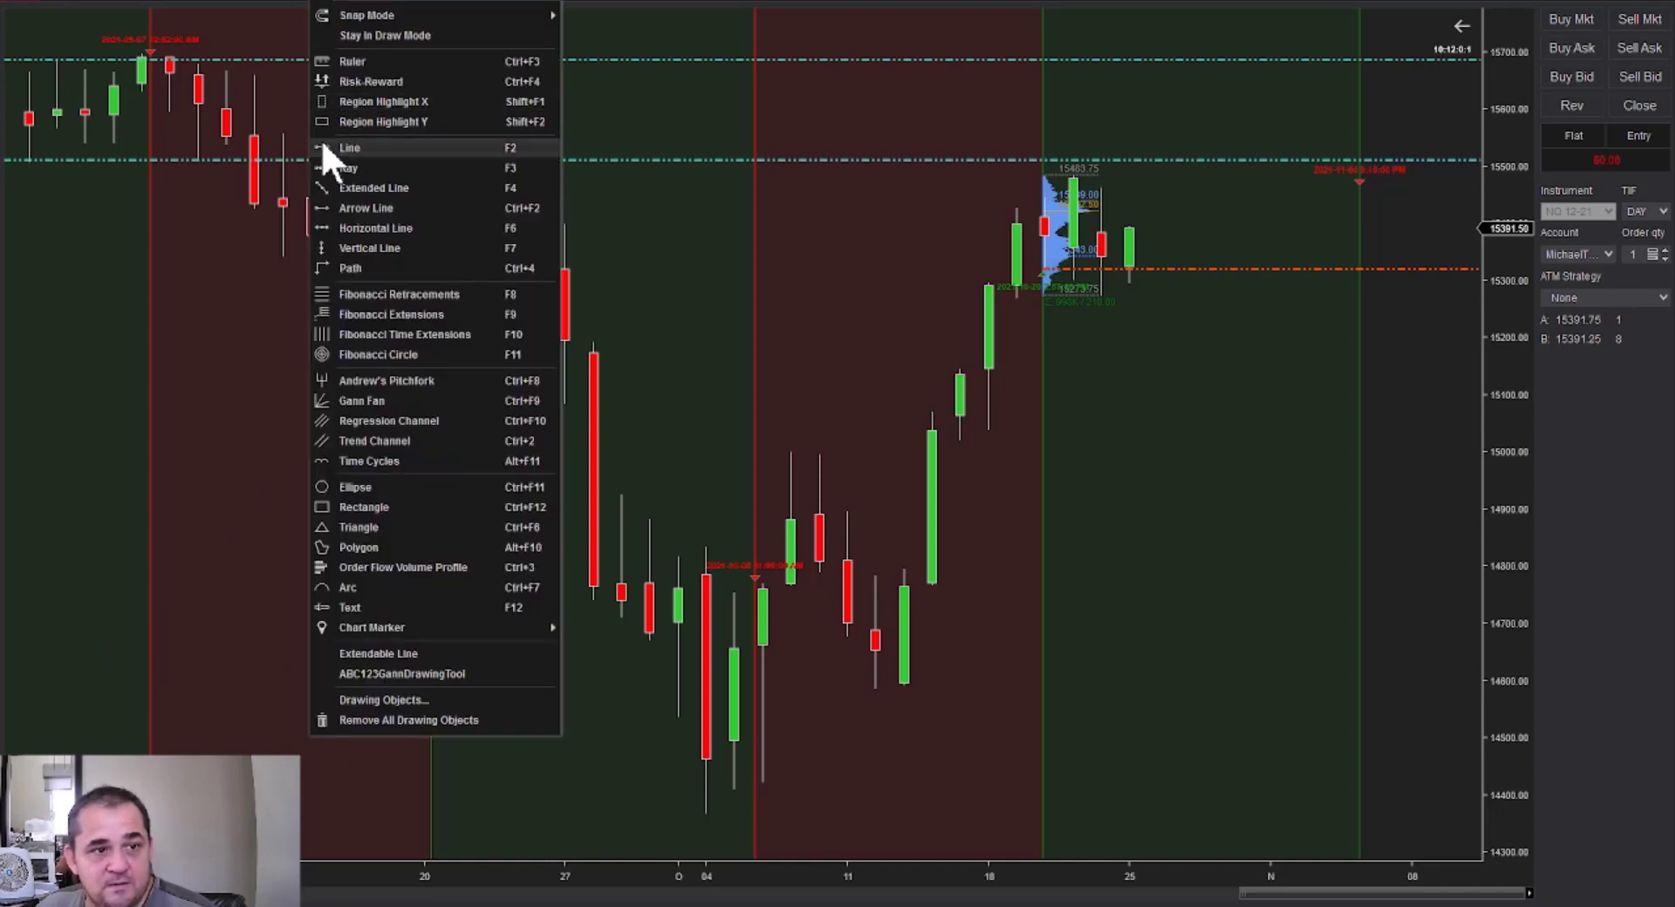
pyautogui.click(328, 37)
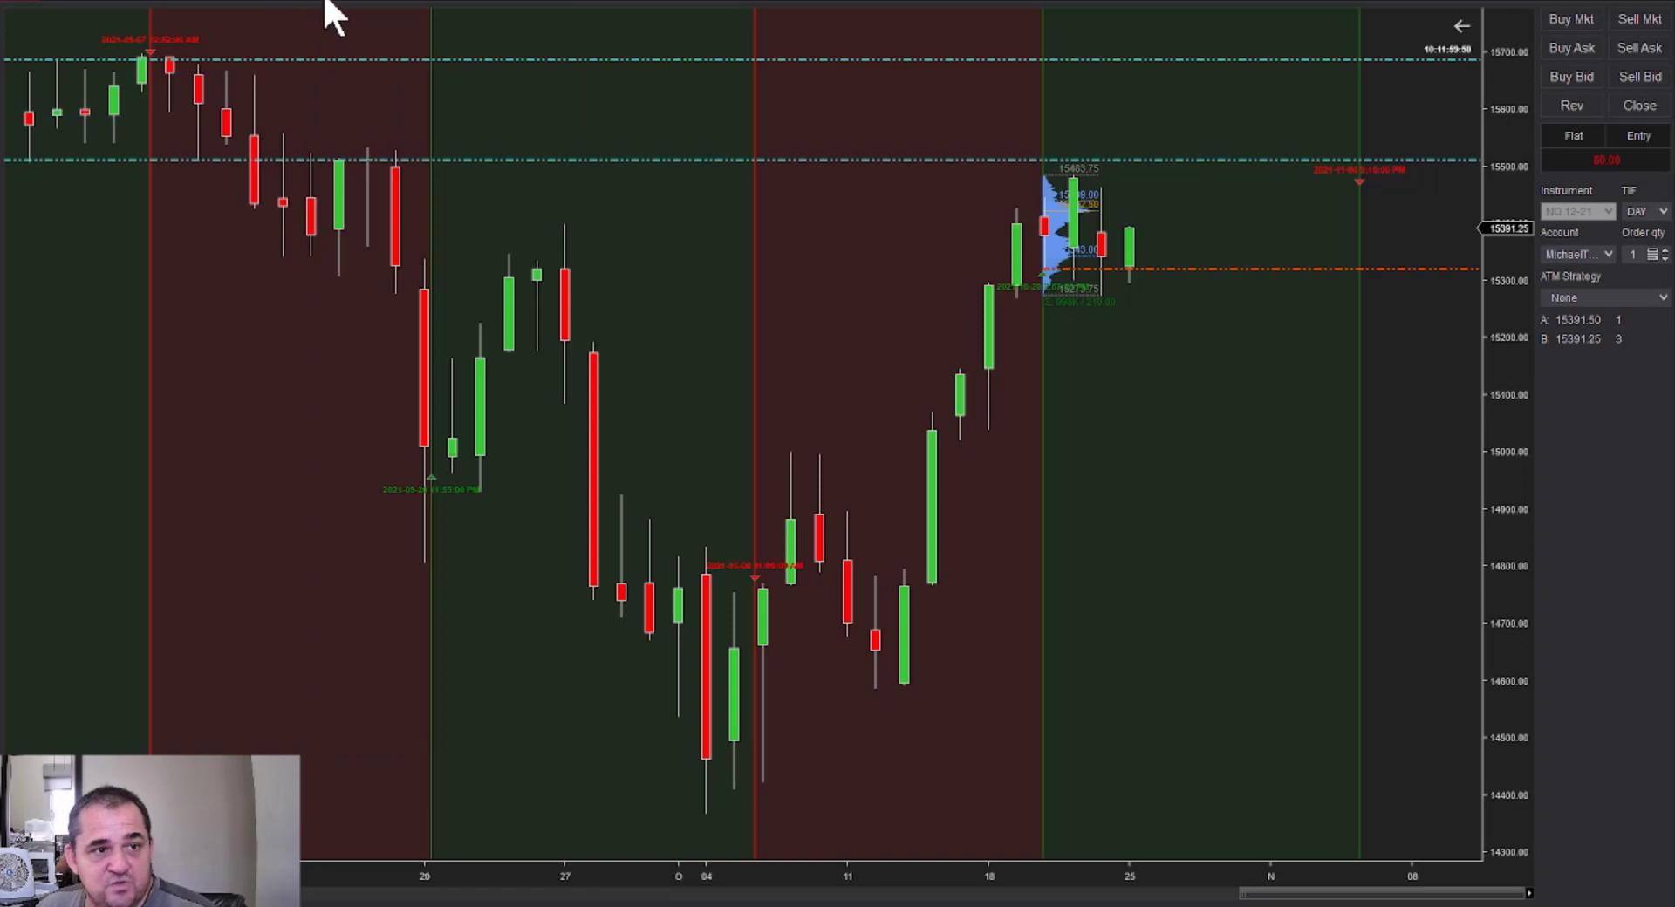
pyautogui.click(327, 5)
pyautogui.click(332, 210)
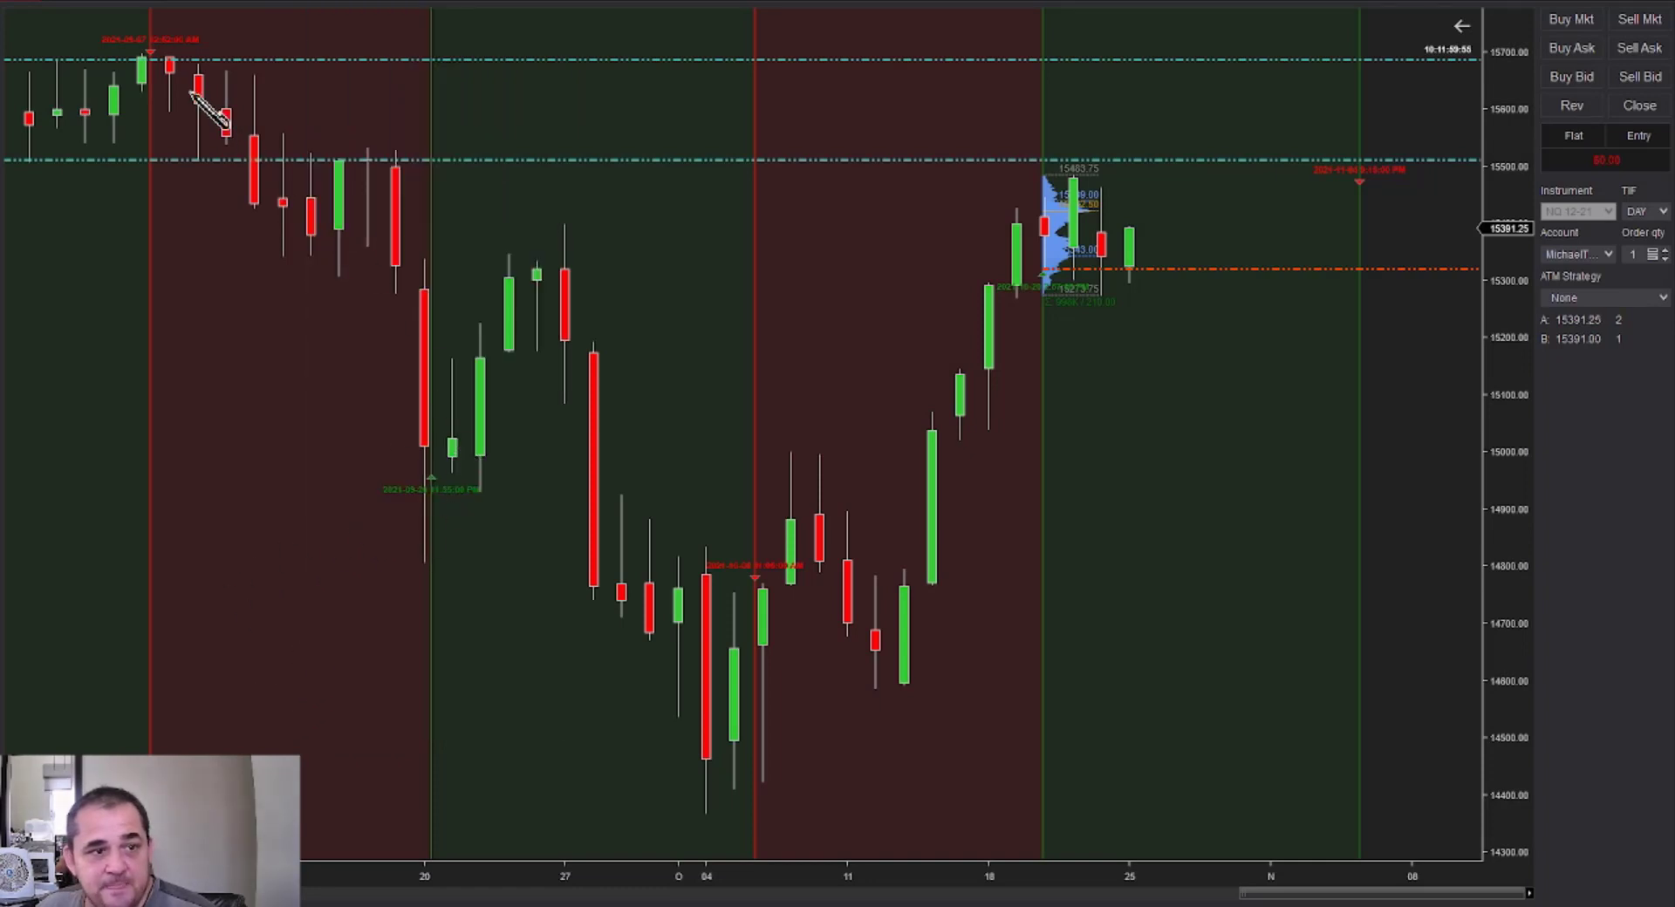
# Draw a zigzag of arrows through the September–October swing highs and lows
pyautogui.moveTo(169, 62)
pyautogui.mouseDown()
pyautogui.moveTo(370, 401)
pyautogui.moveTo(422, 455)
pyautogui.mouseUp()
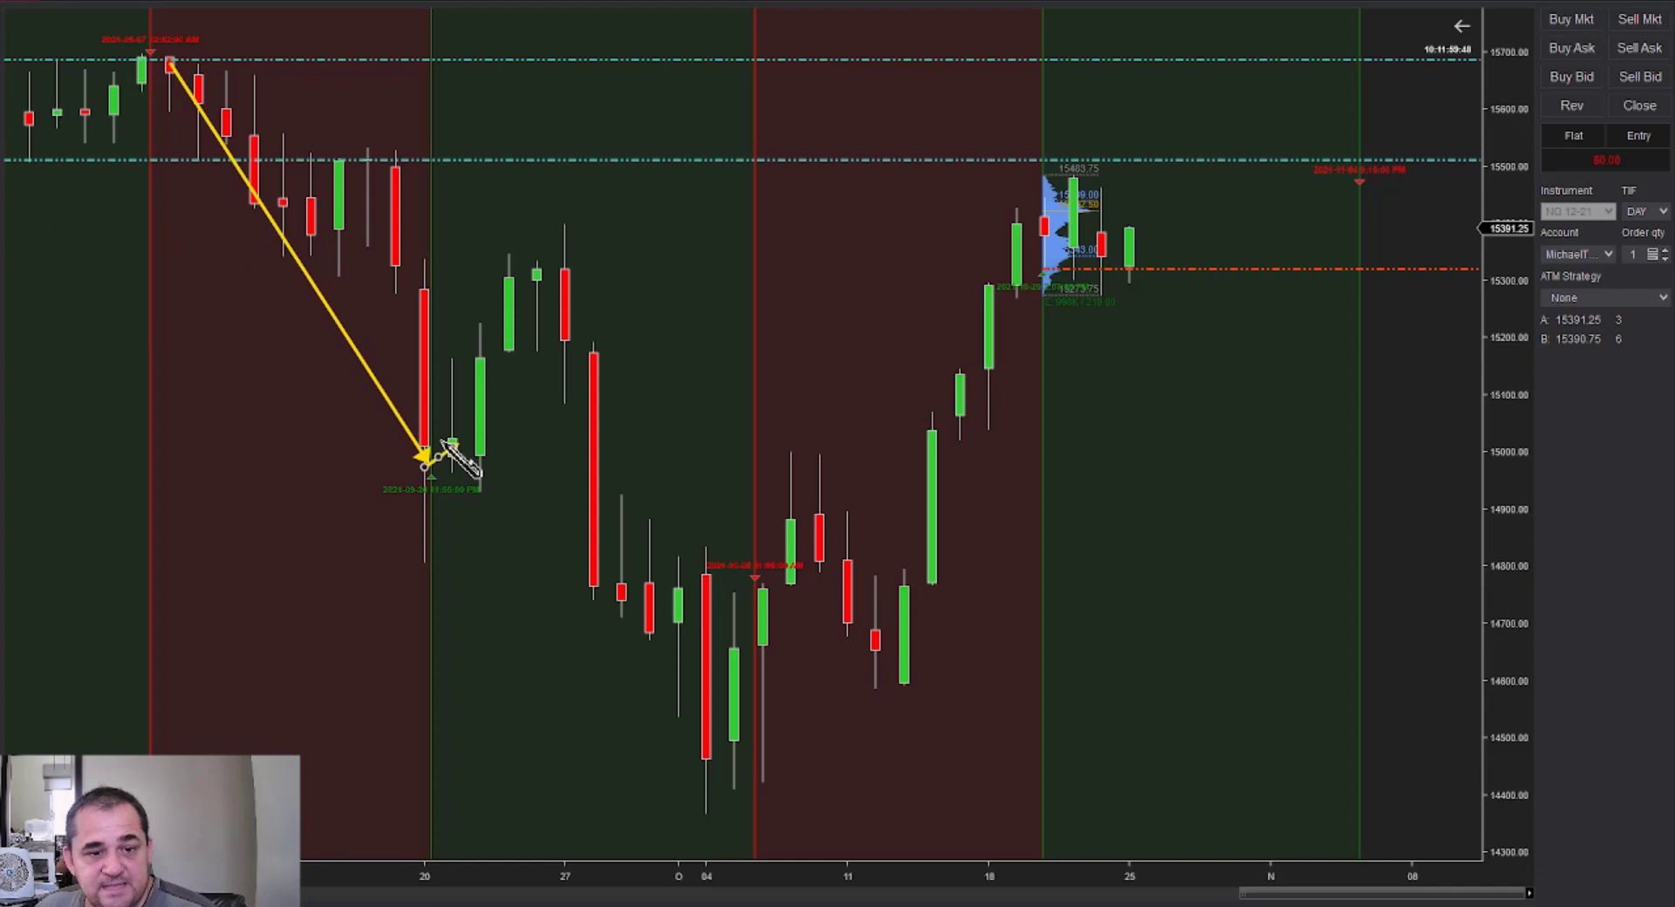
pyautogui.click(565, 277)
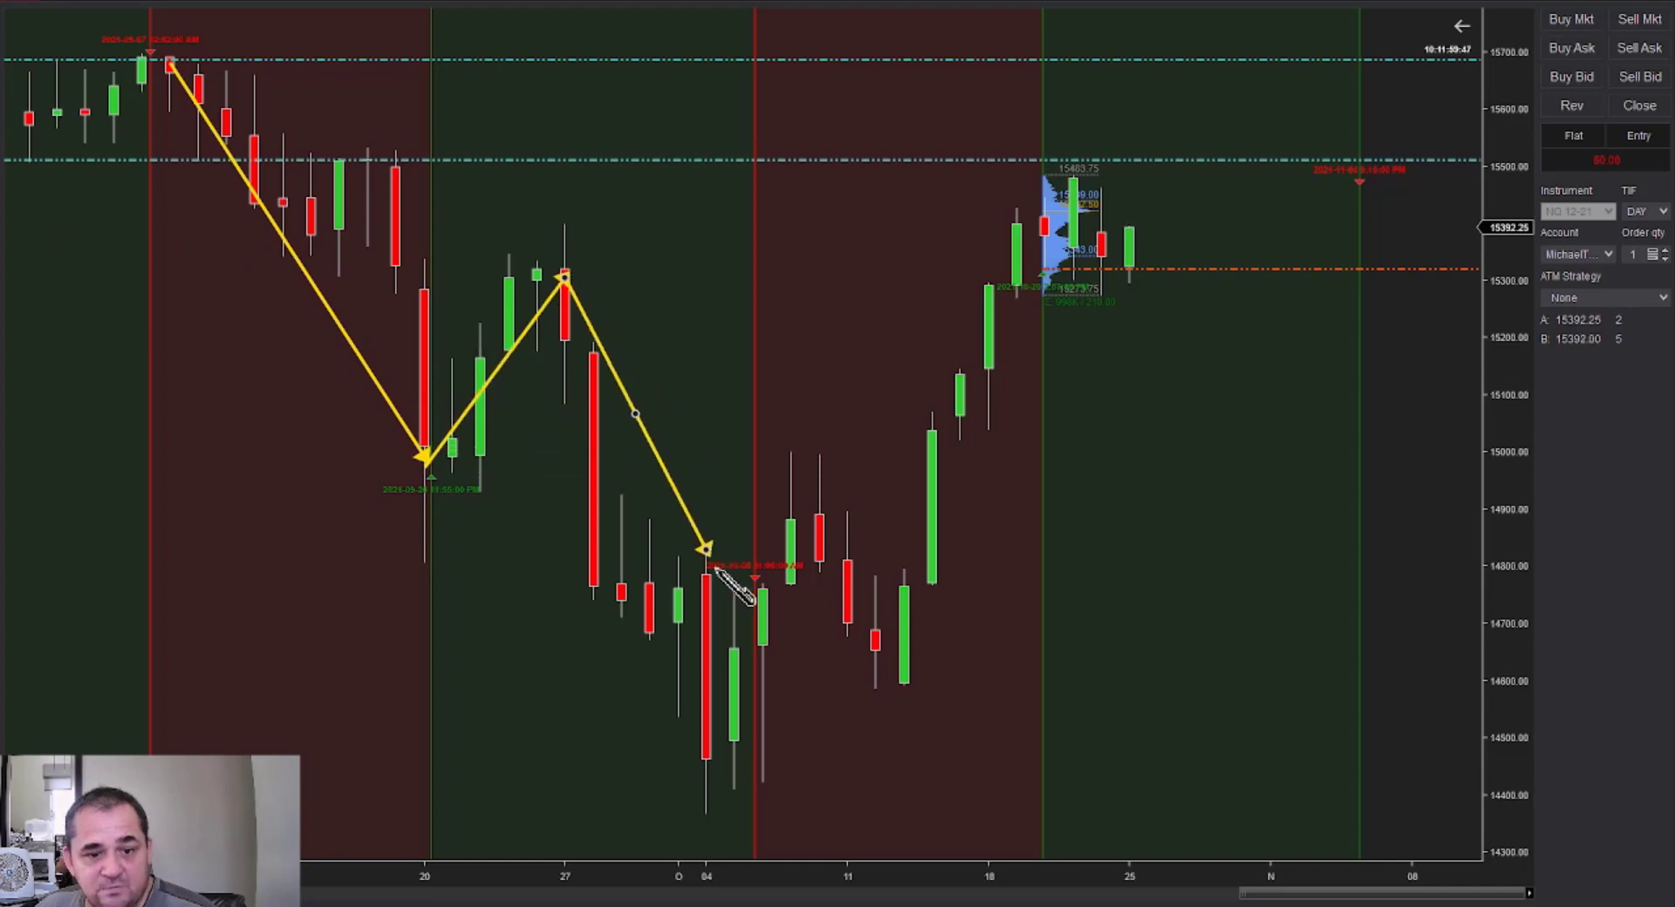
pyautogui.click(705, 752)
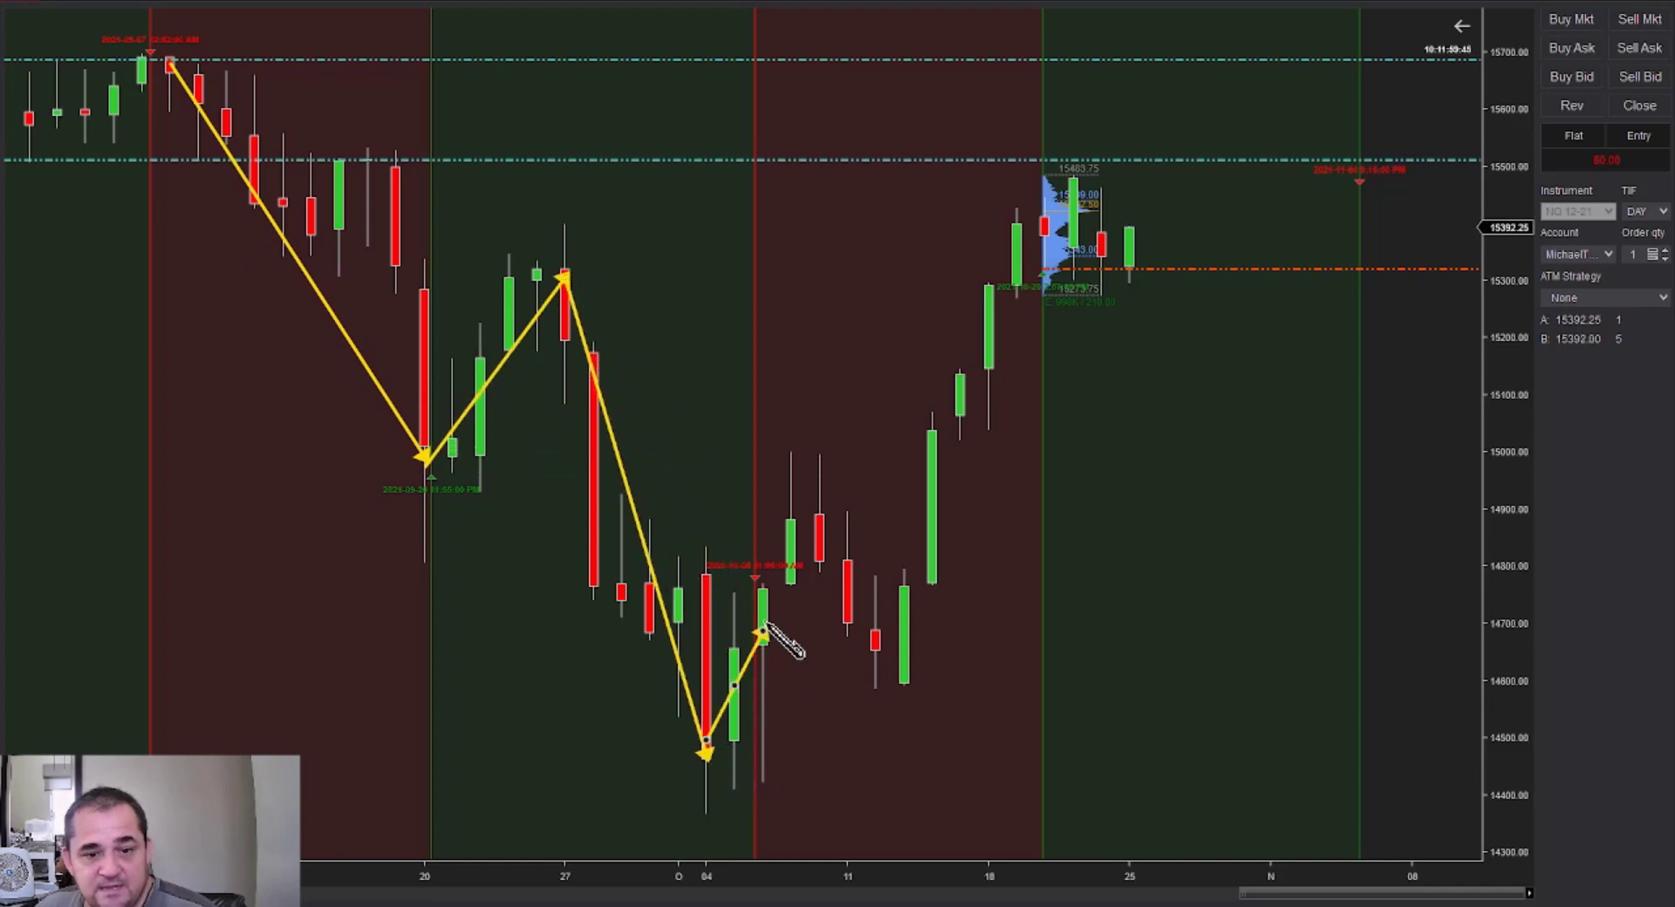
pyautogui.click(789, 528)
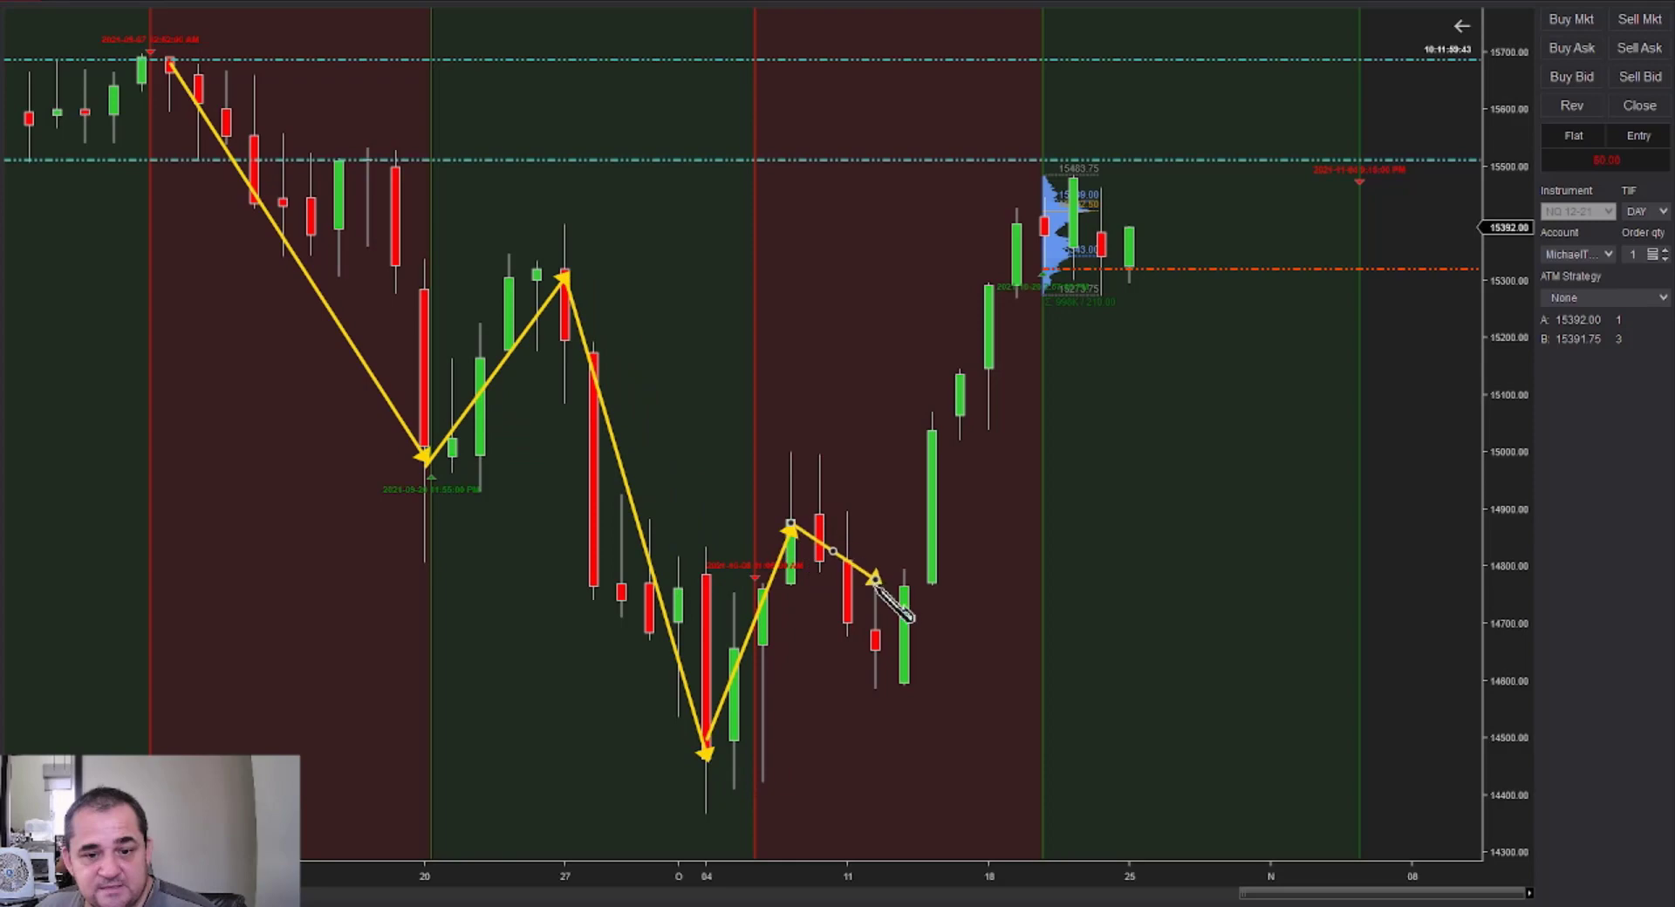
pyautogui.click(903, 656)
pyautogui.click(1044, 248)
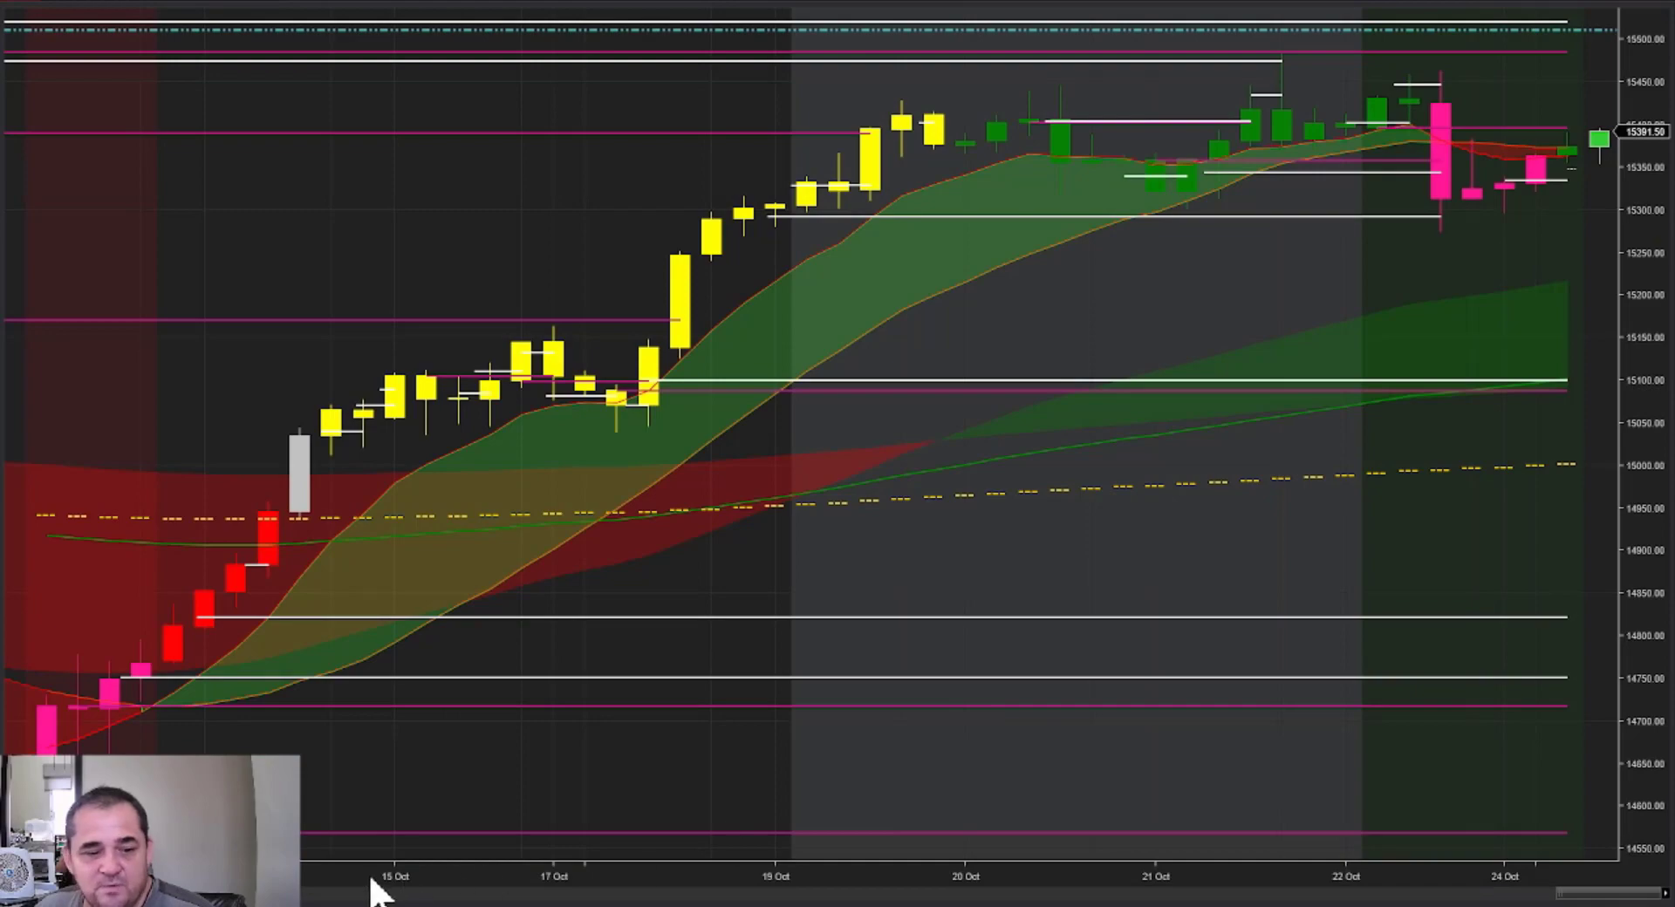
# Zoom the ribbon chart out to August–October, then minimize it to show the desktop
pyautogui.moveTo(372, 881); pyautogui.dragTo(691, 868)
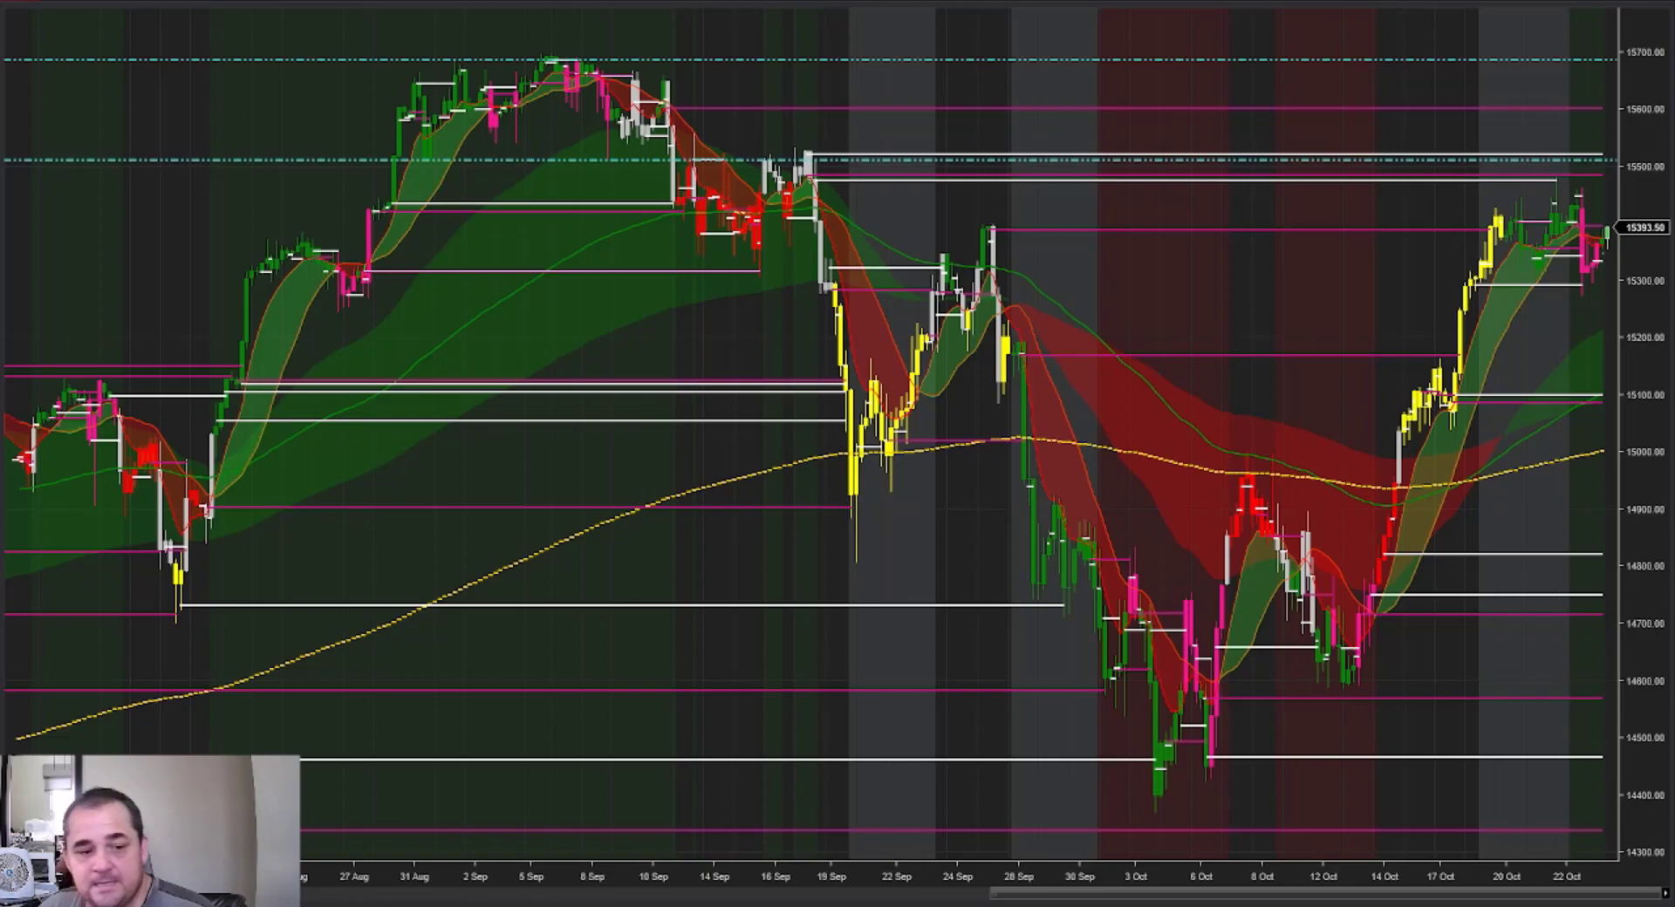
pyautogui.click(1640, 13)
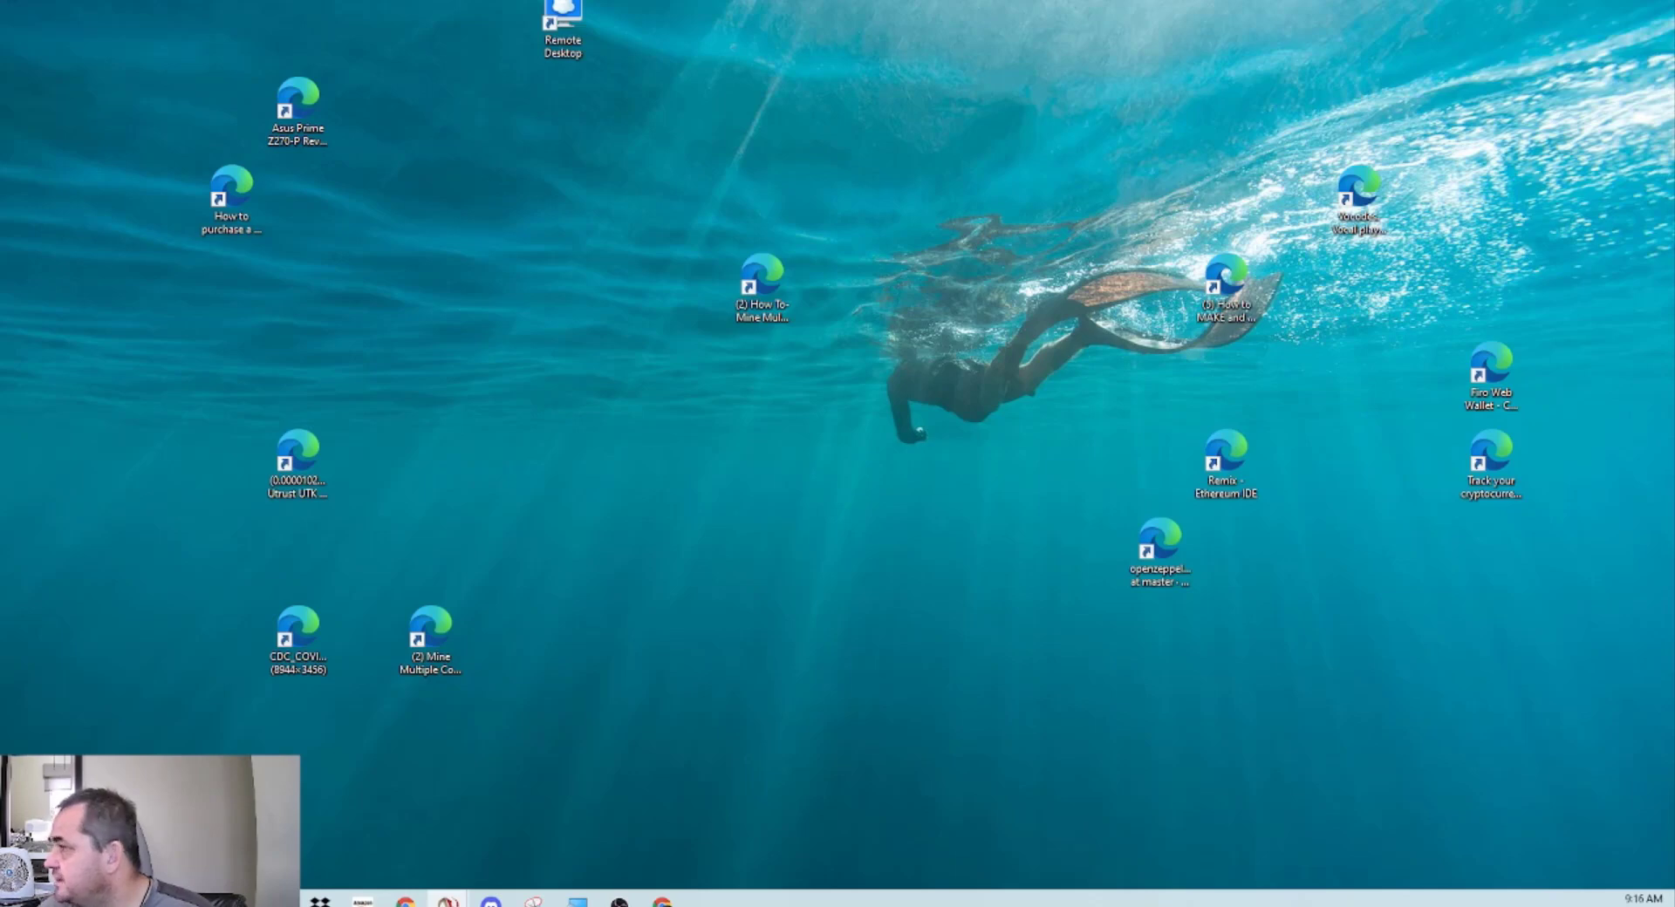
# Bring up the 5-minute NQ 12-21 MarketCycle chart and maximize it to fill the screen
pyautogui.hotkey('alt', 'Tab')
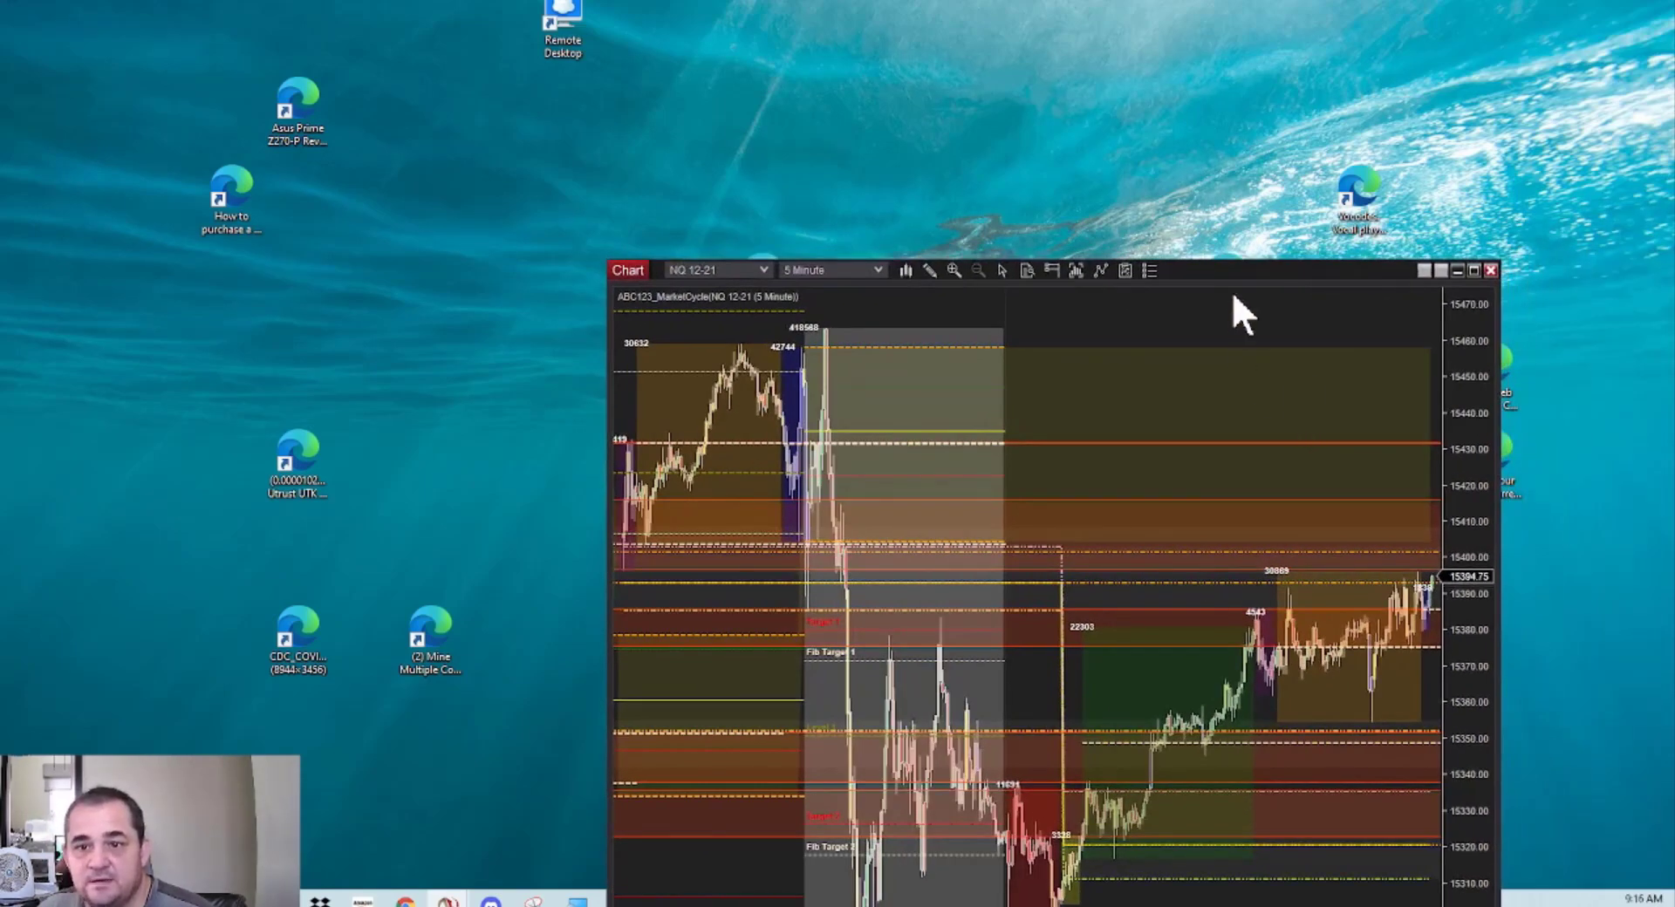
pyautogui.moveTo(1233, 269); pyautogui.dragTo(929, 38)
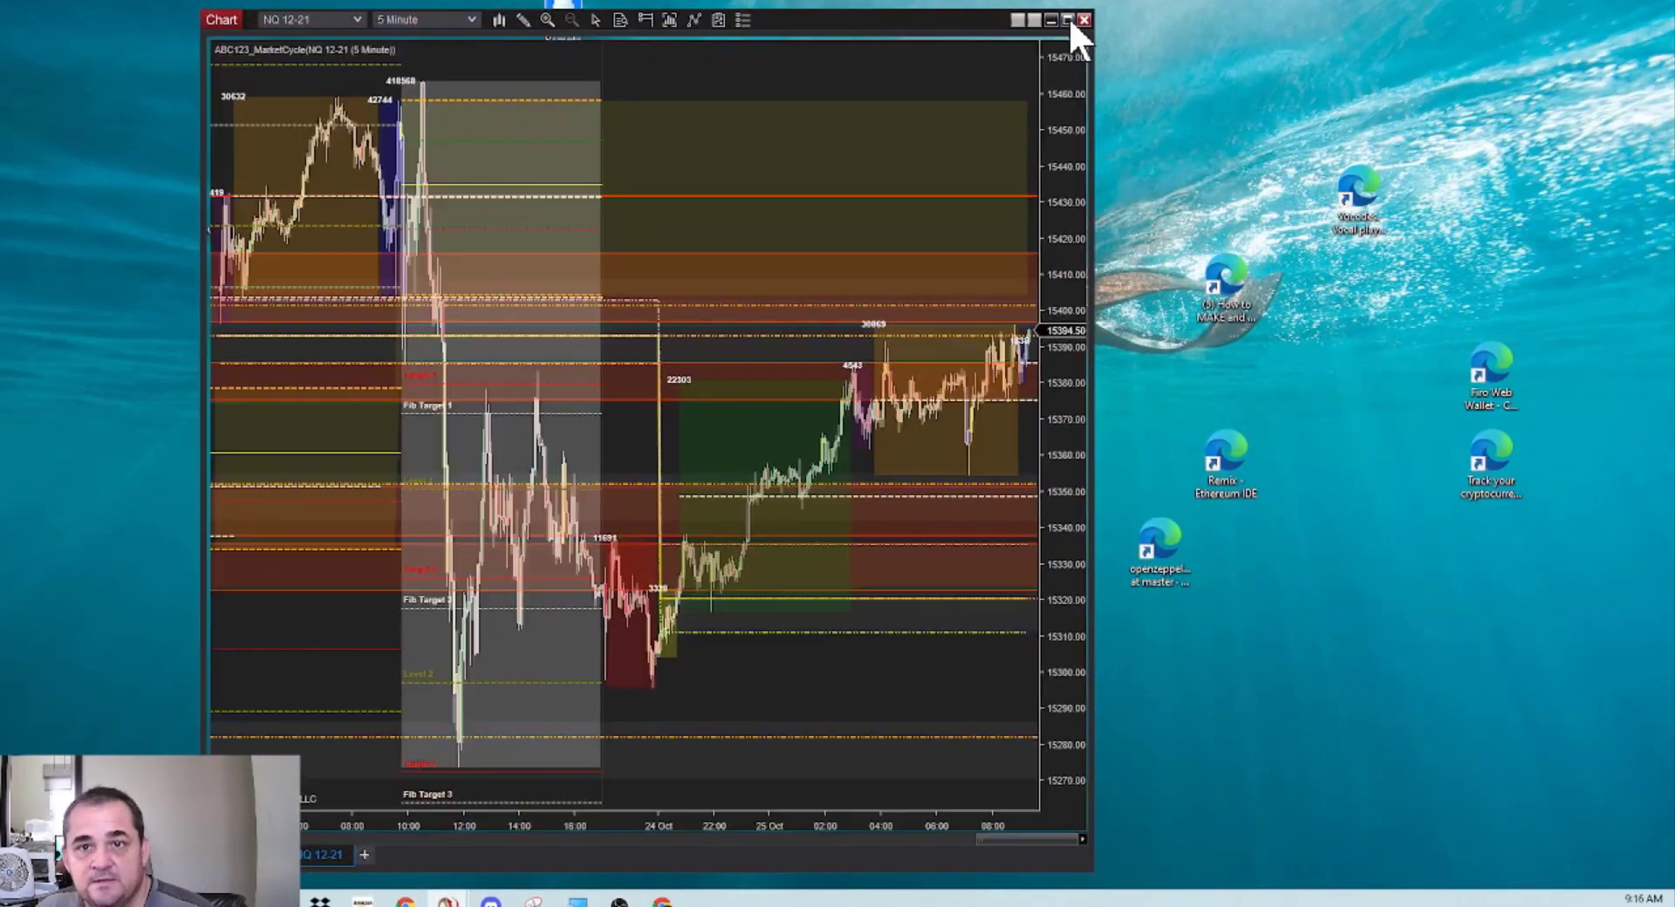
pyautogui.click(1067, 19)
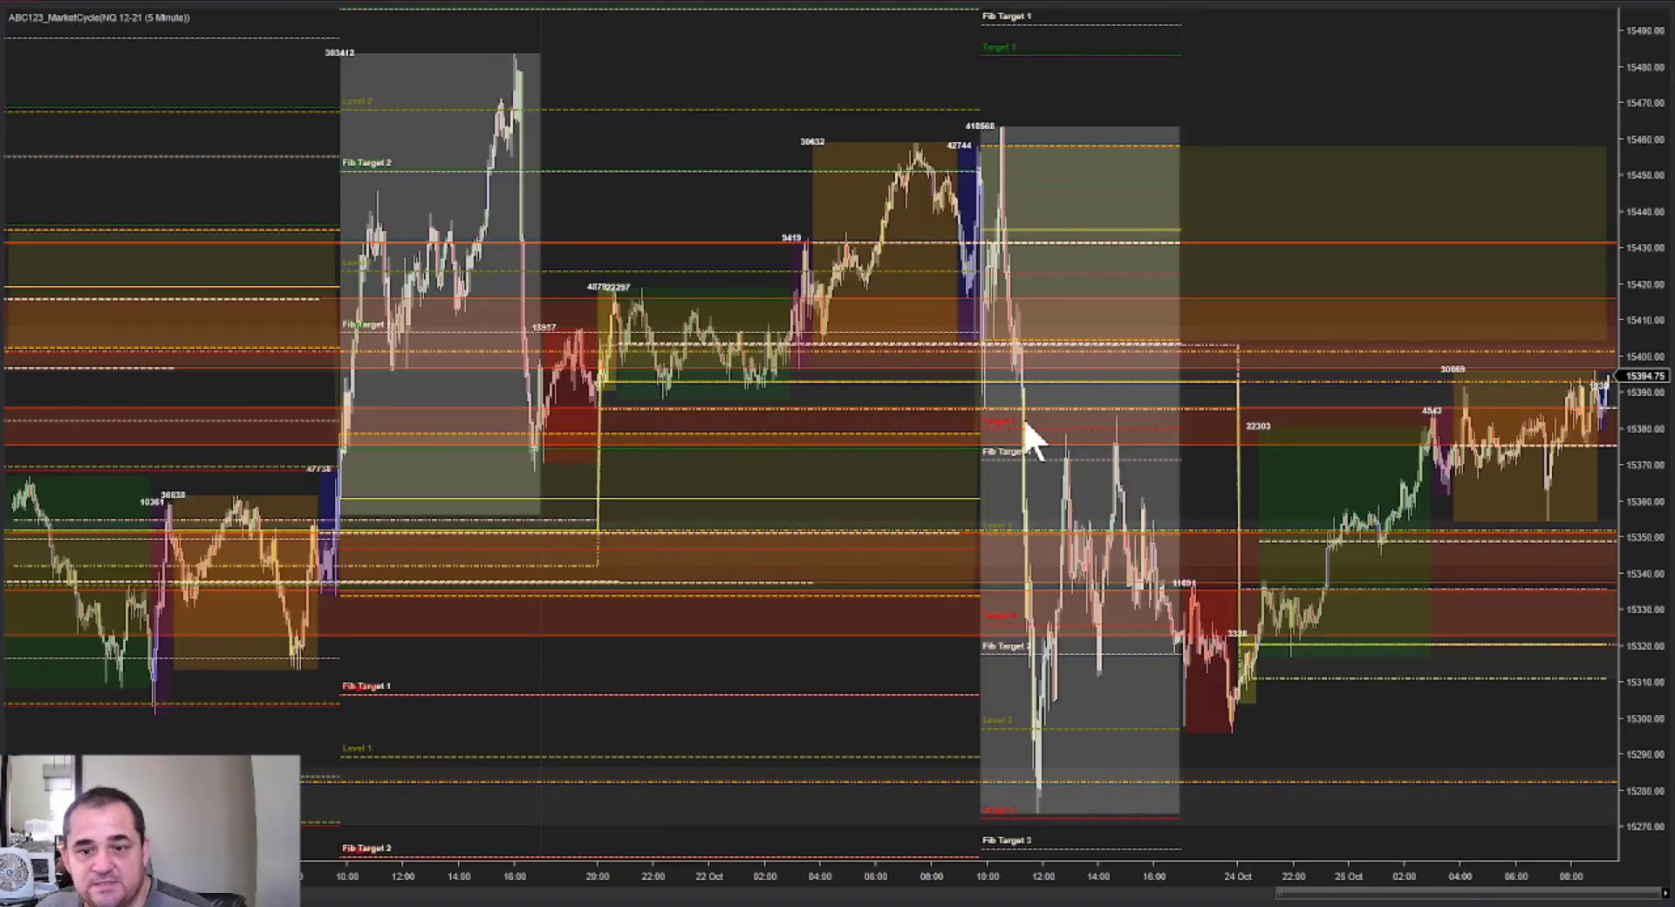
pyautogui.scroll(-5, 1396, 78)
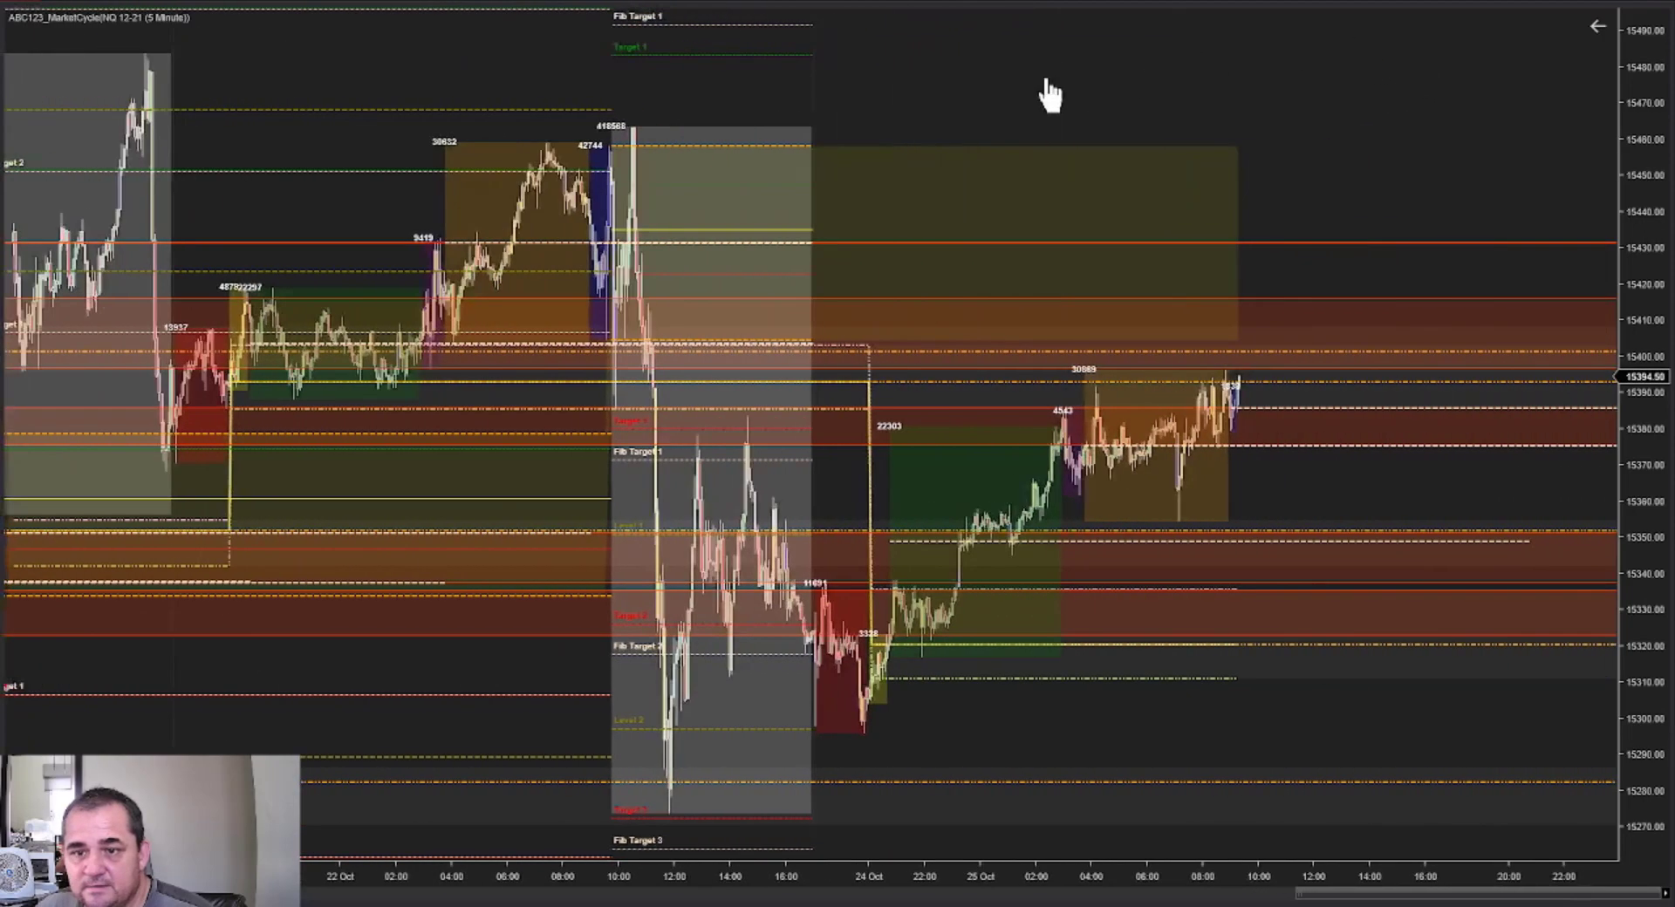
pyautogui.scroll(1, 1047, 93)
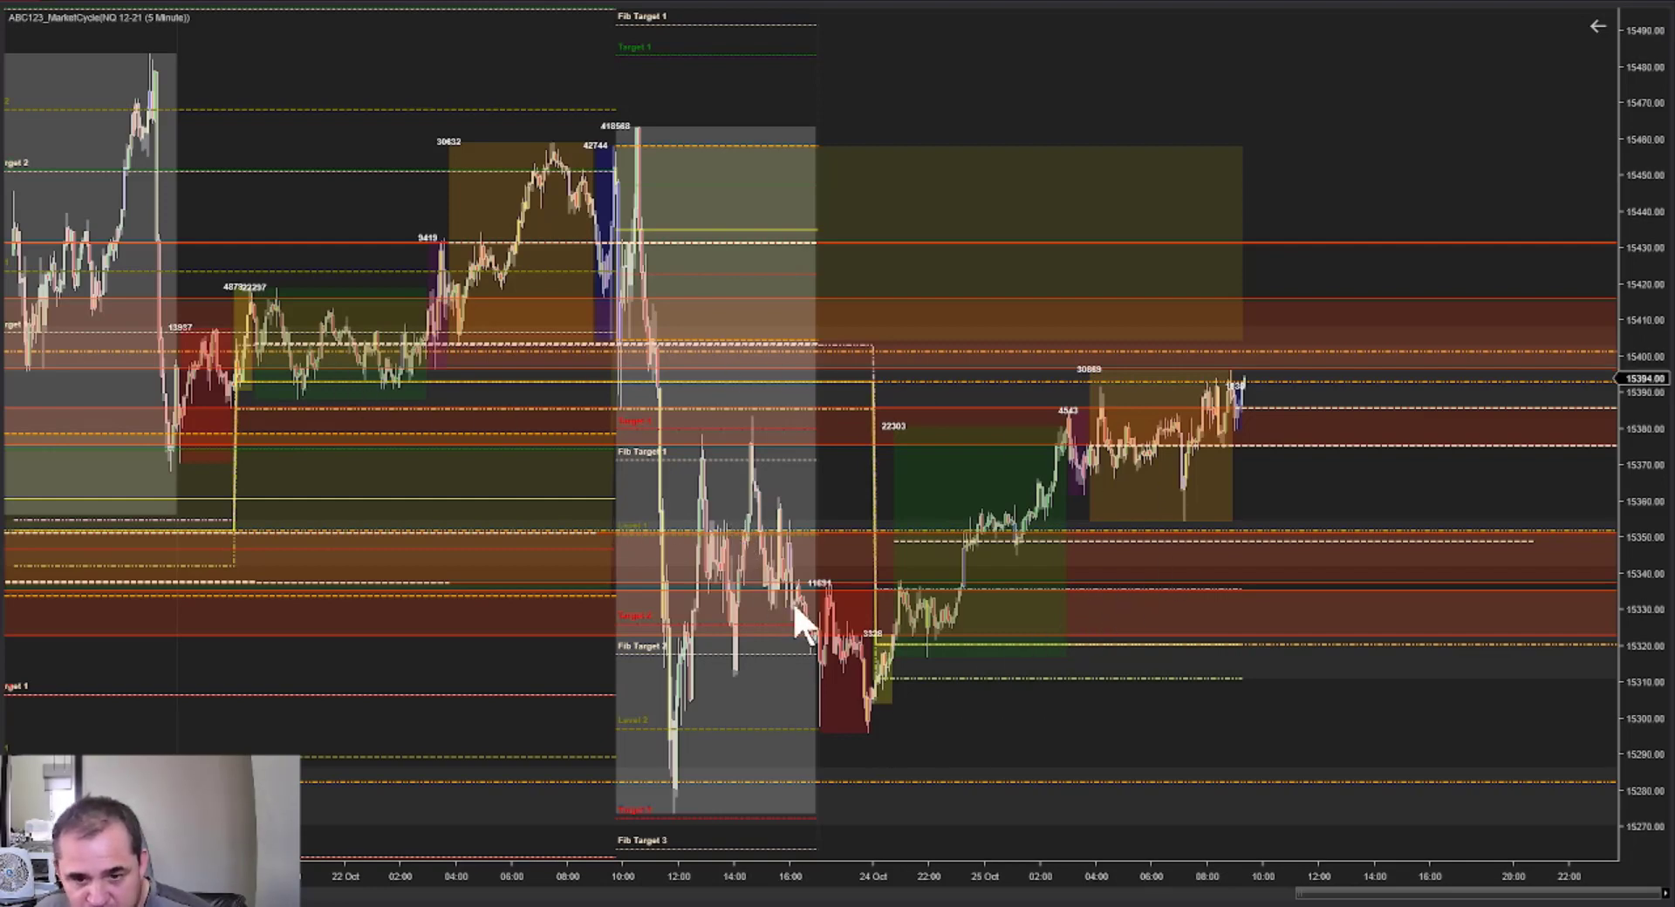
pyautogui.click(318, 9)
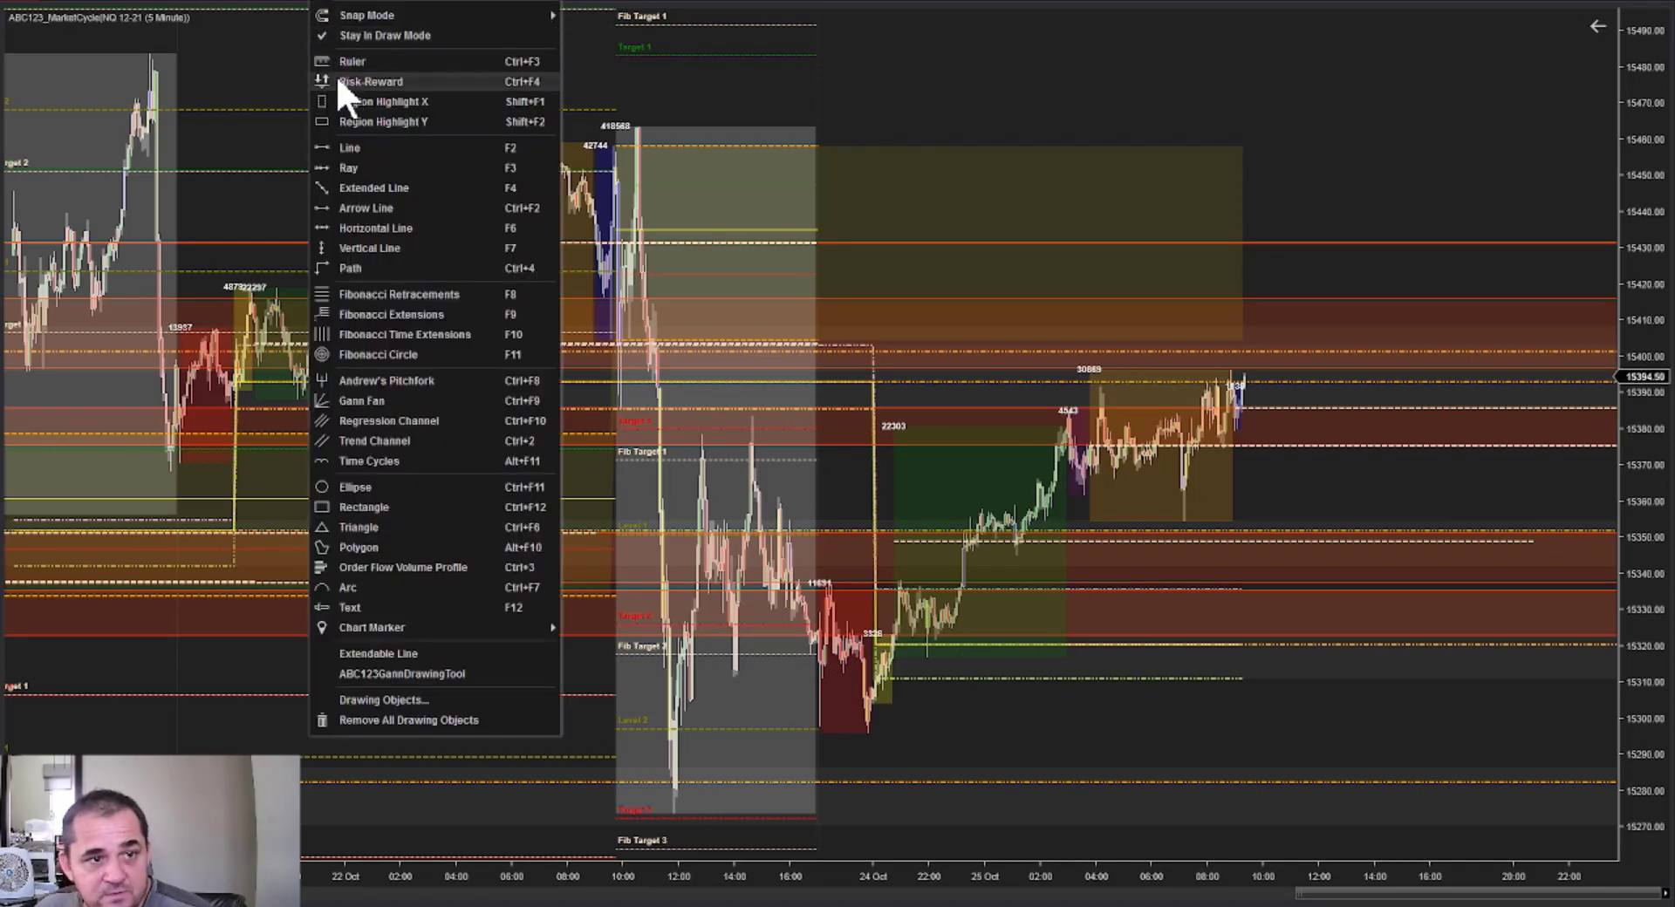
# Shade a Region Highlight Y zone from about 15337 to 15310, then widen the price scale
pyautogui.click(340, 120)
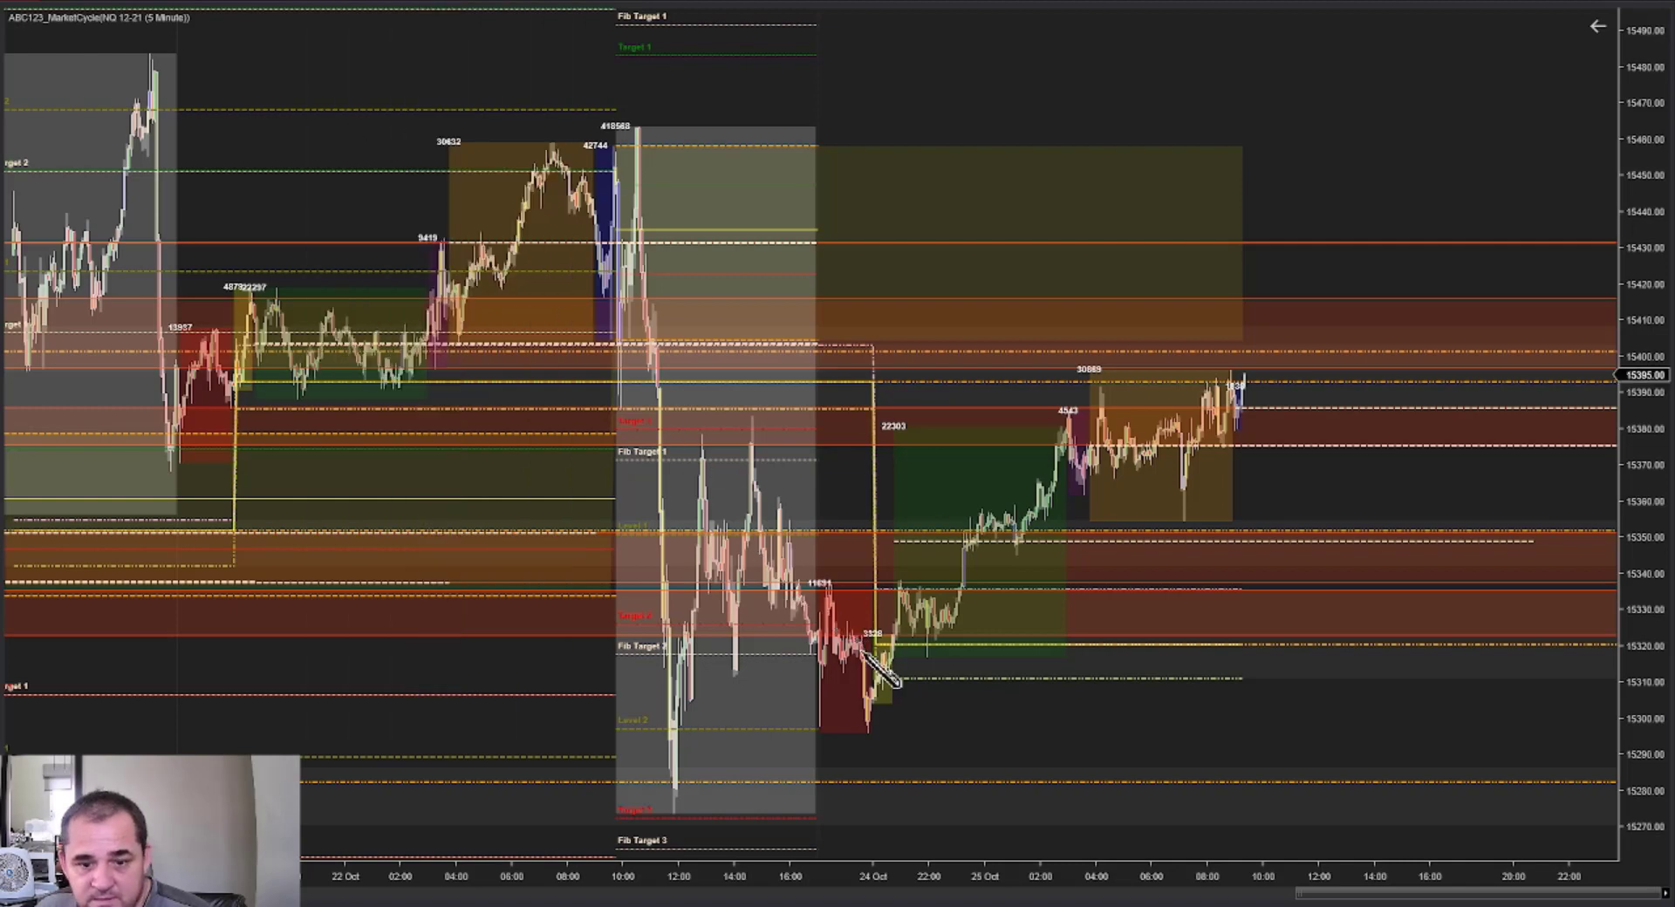
pyautogui.moveTo(879, 591); pyautogui.dragTo(883, 679)
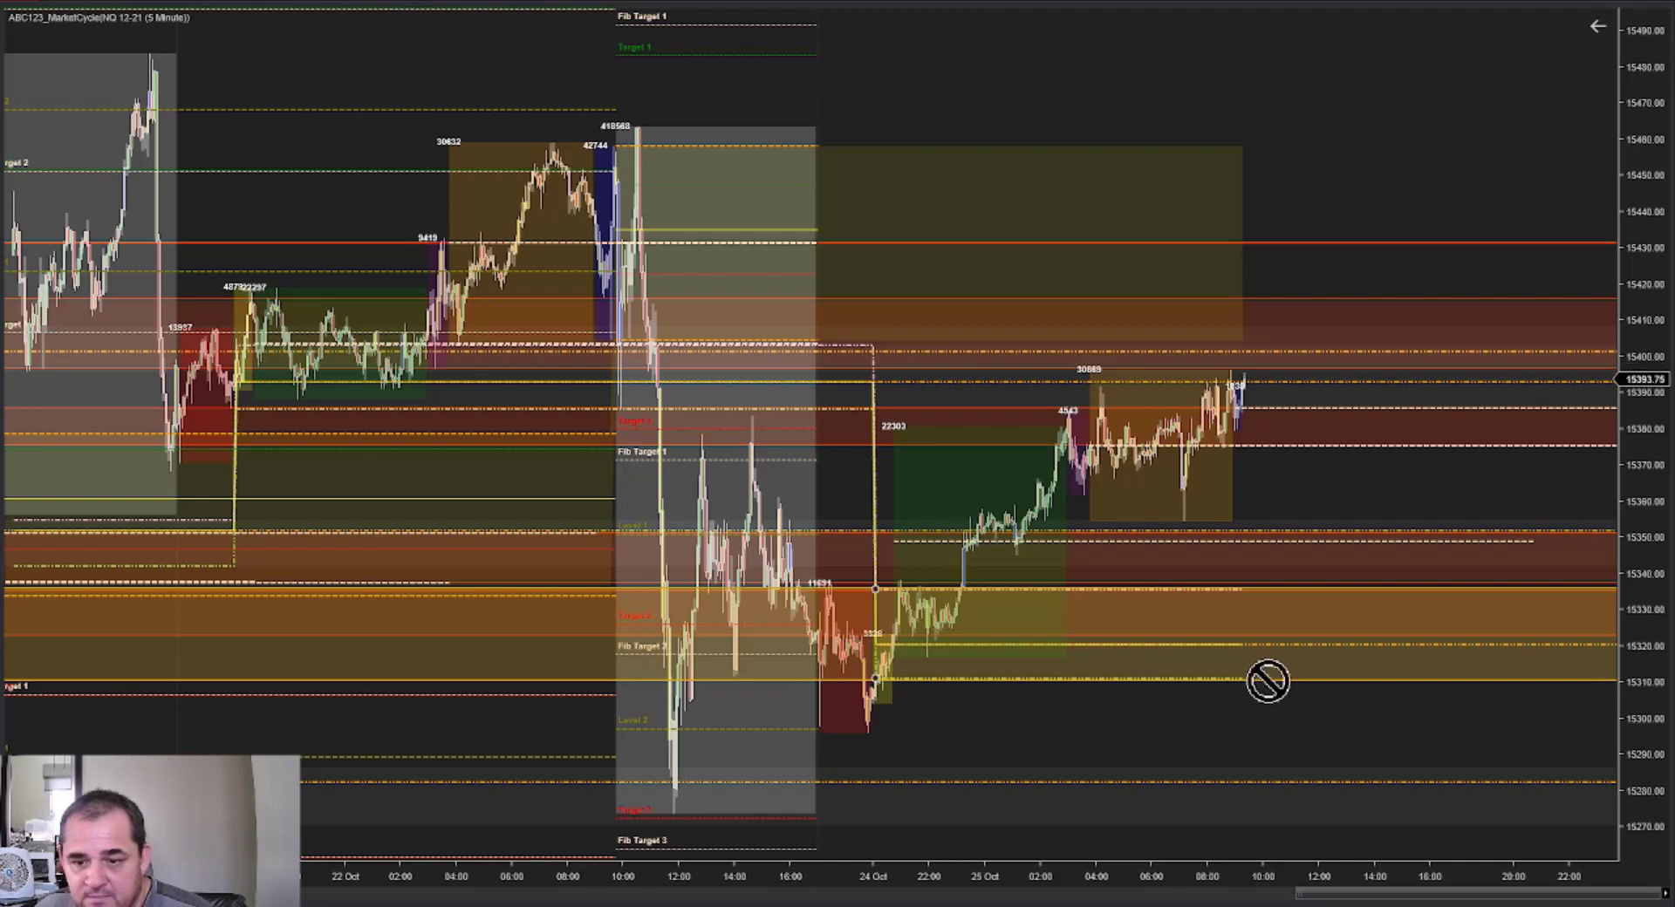
pyautogui.click(469, 586)
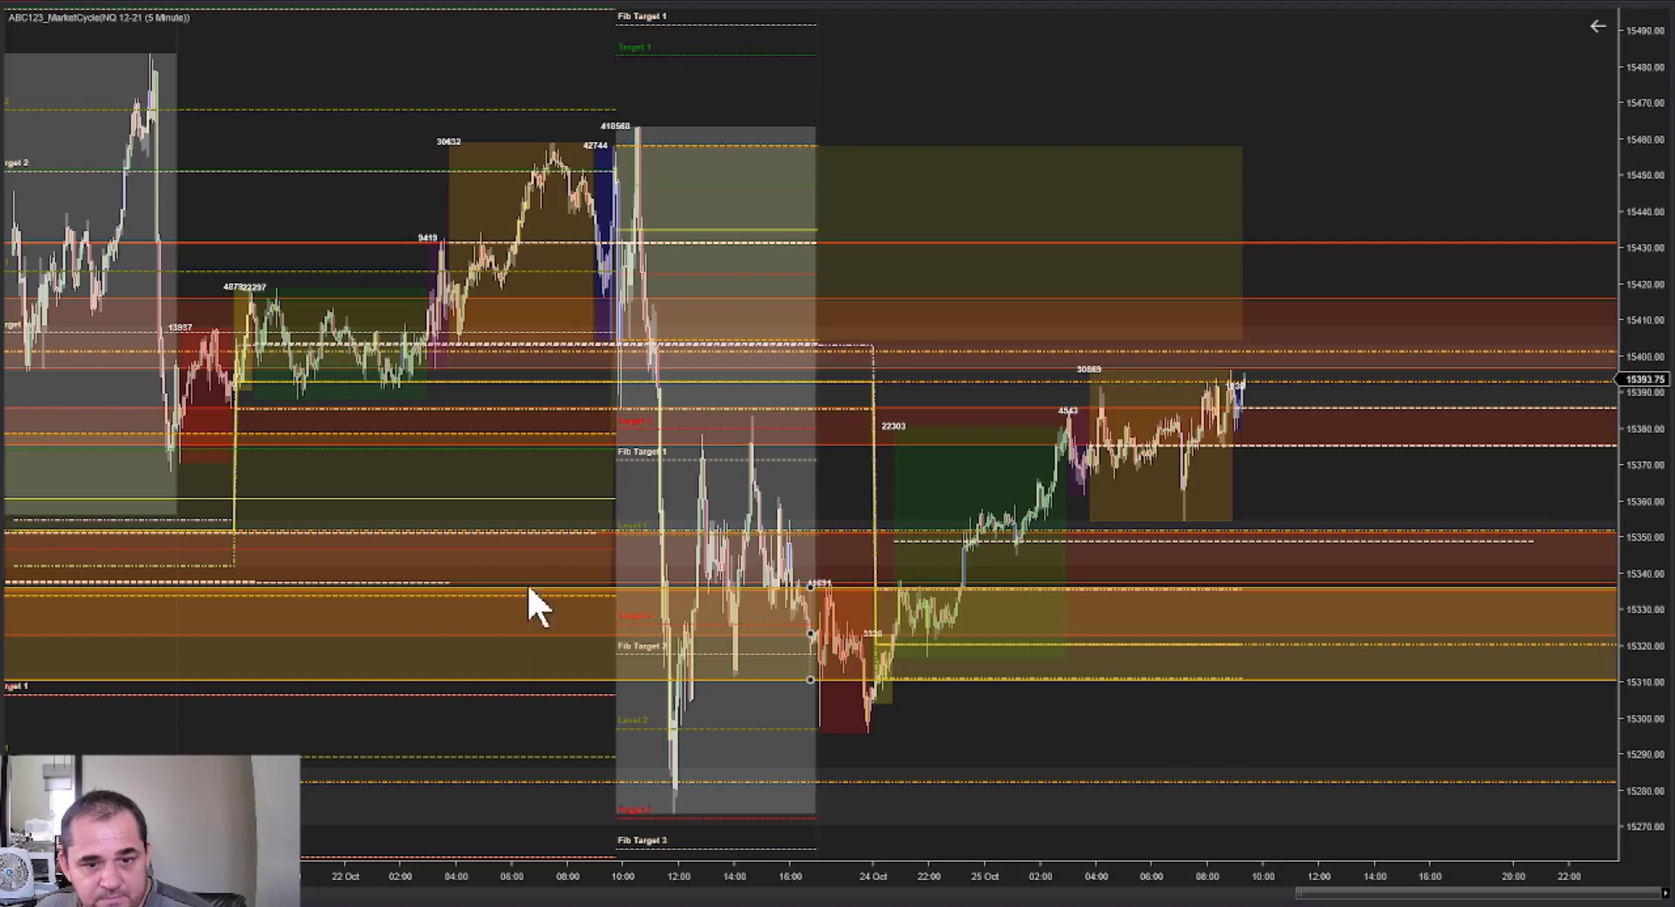
pyautogui.rightClick(529, 589)
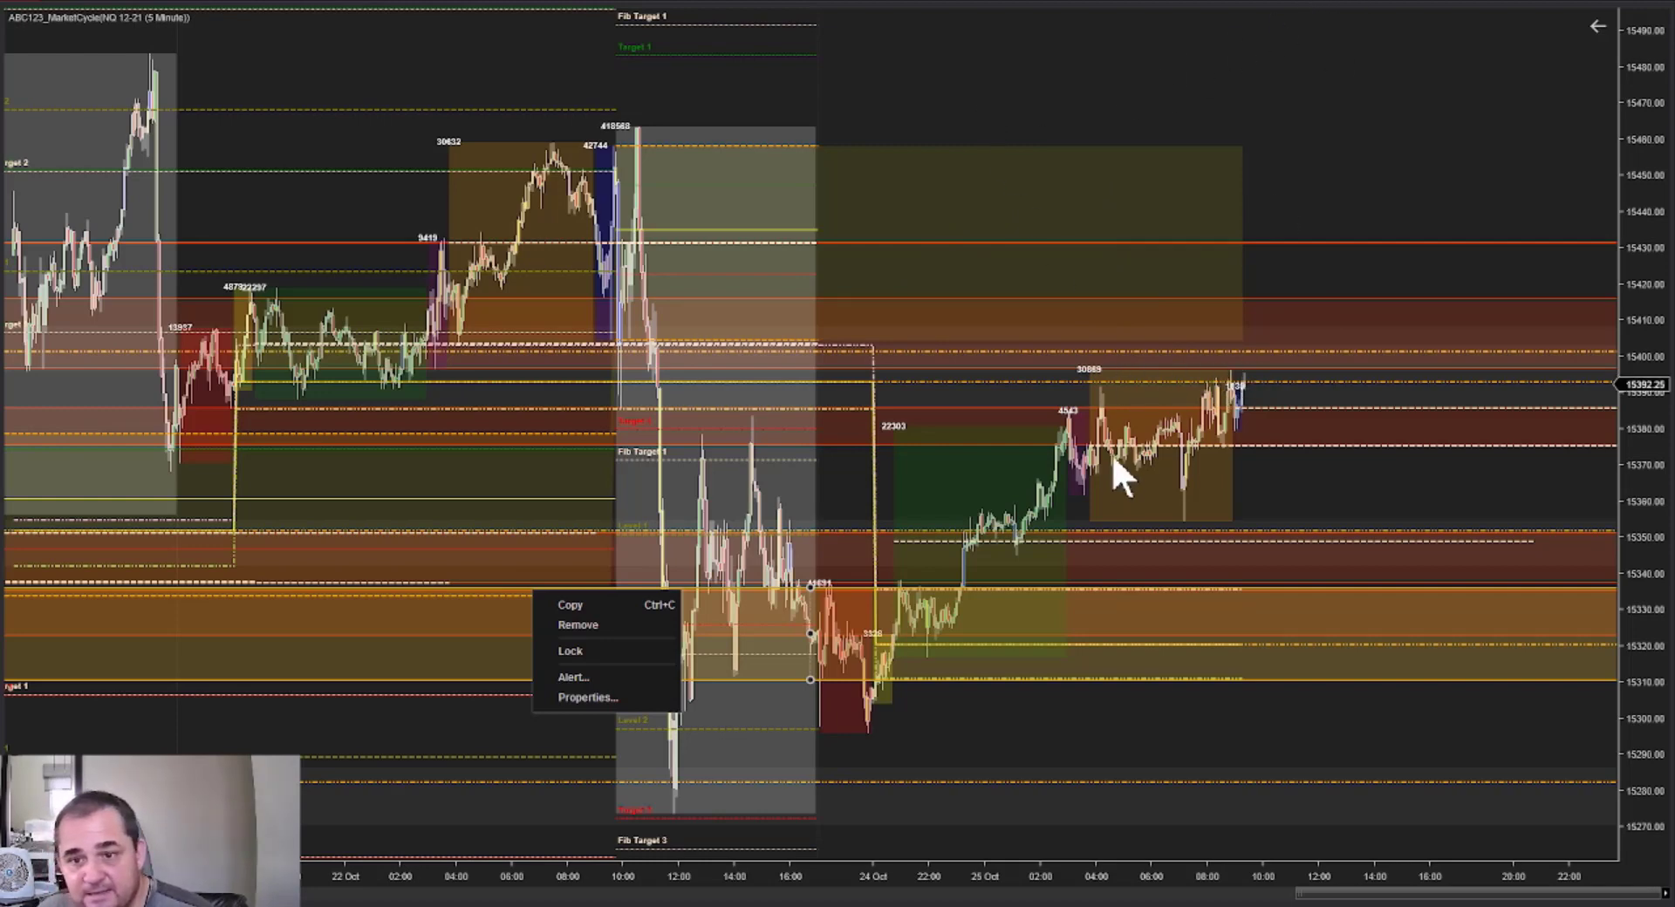
pyautogui.click(773, 558)
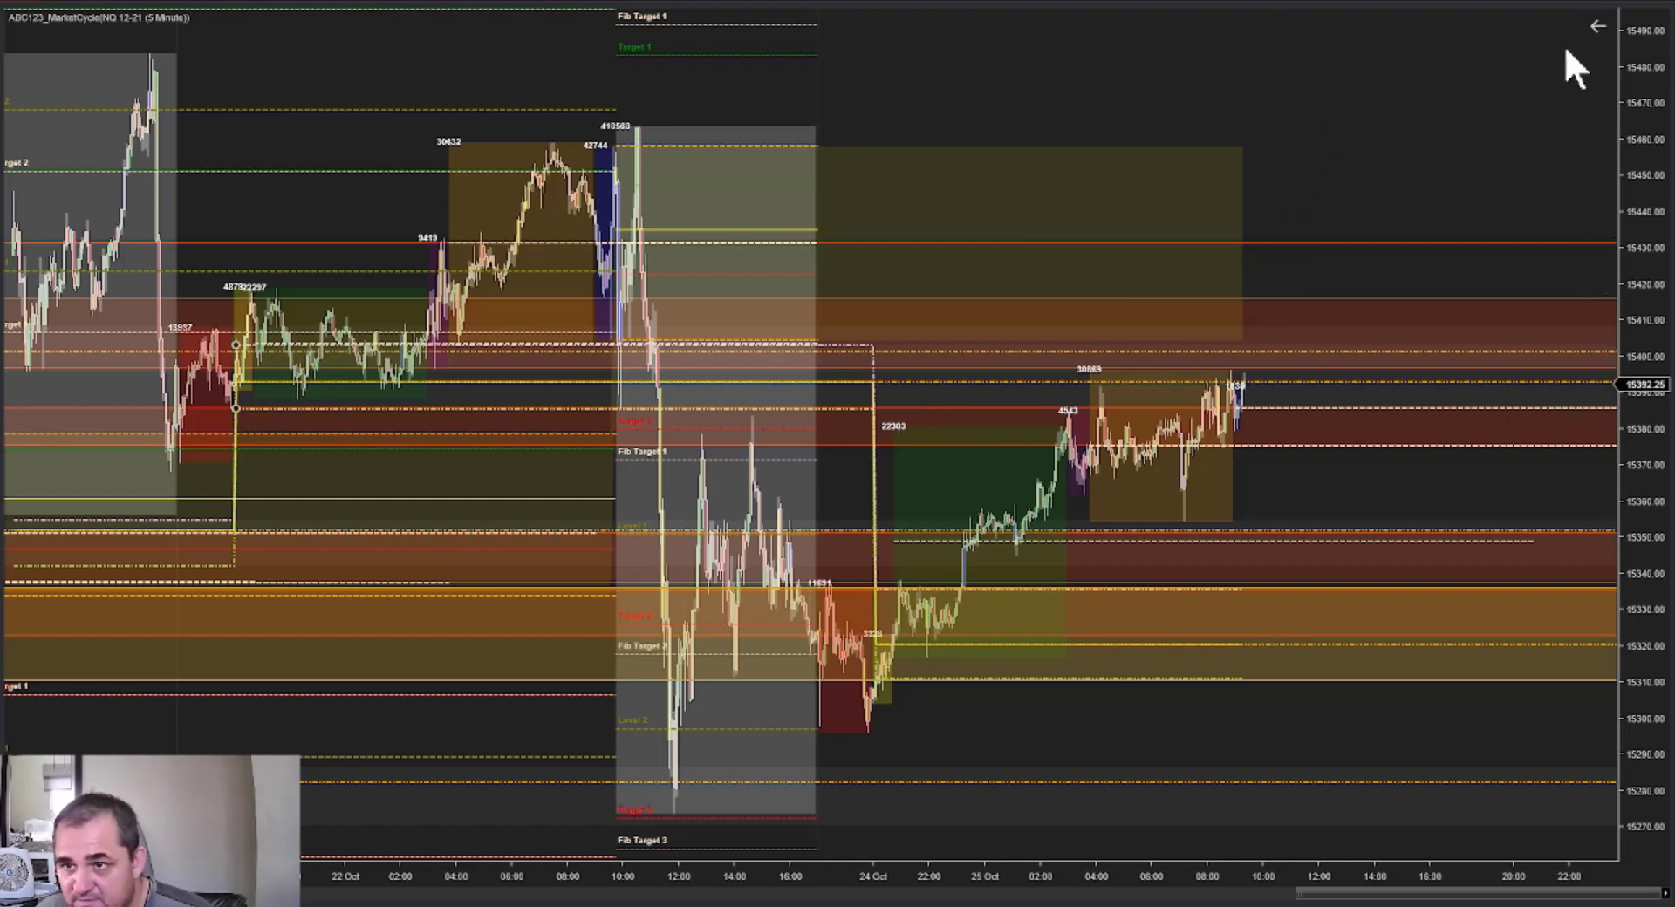
pyautogui.moveTo(1636, 224); pyautogui.dragTo(1631, 161)
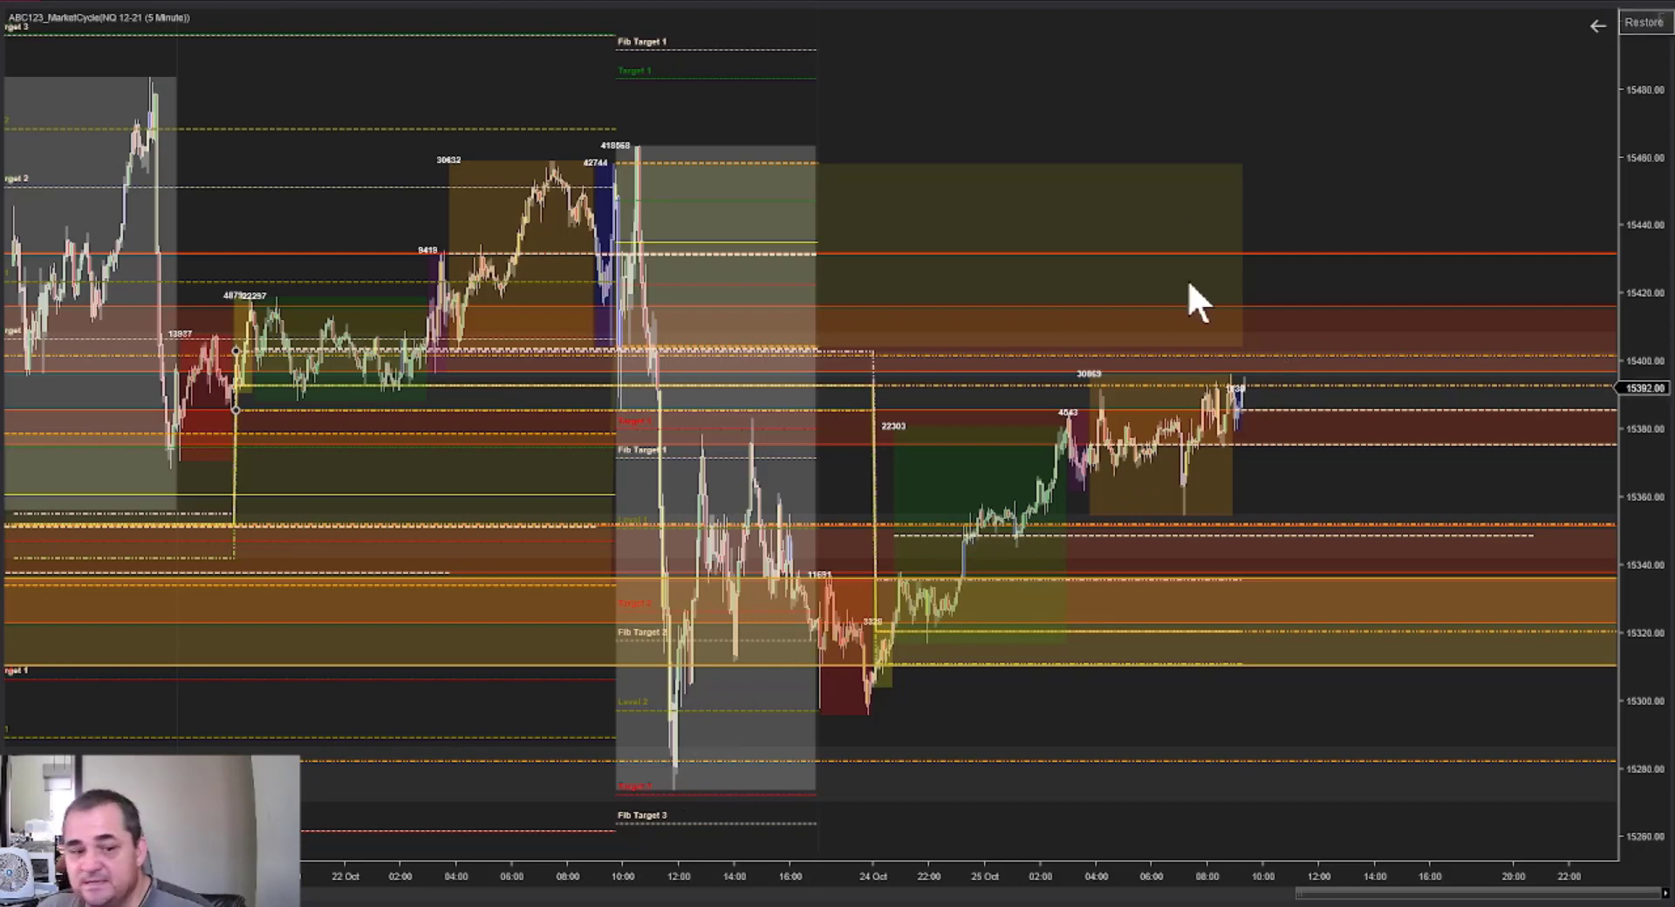
# Switch to the TrendTracker 5-minute NQ chart and zoom out to show days back to 20 Oct
pyautogui.hotkey('alt', 'Tab')
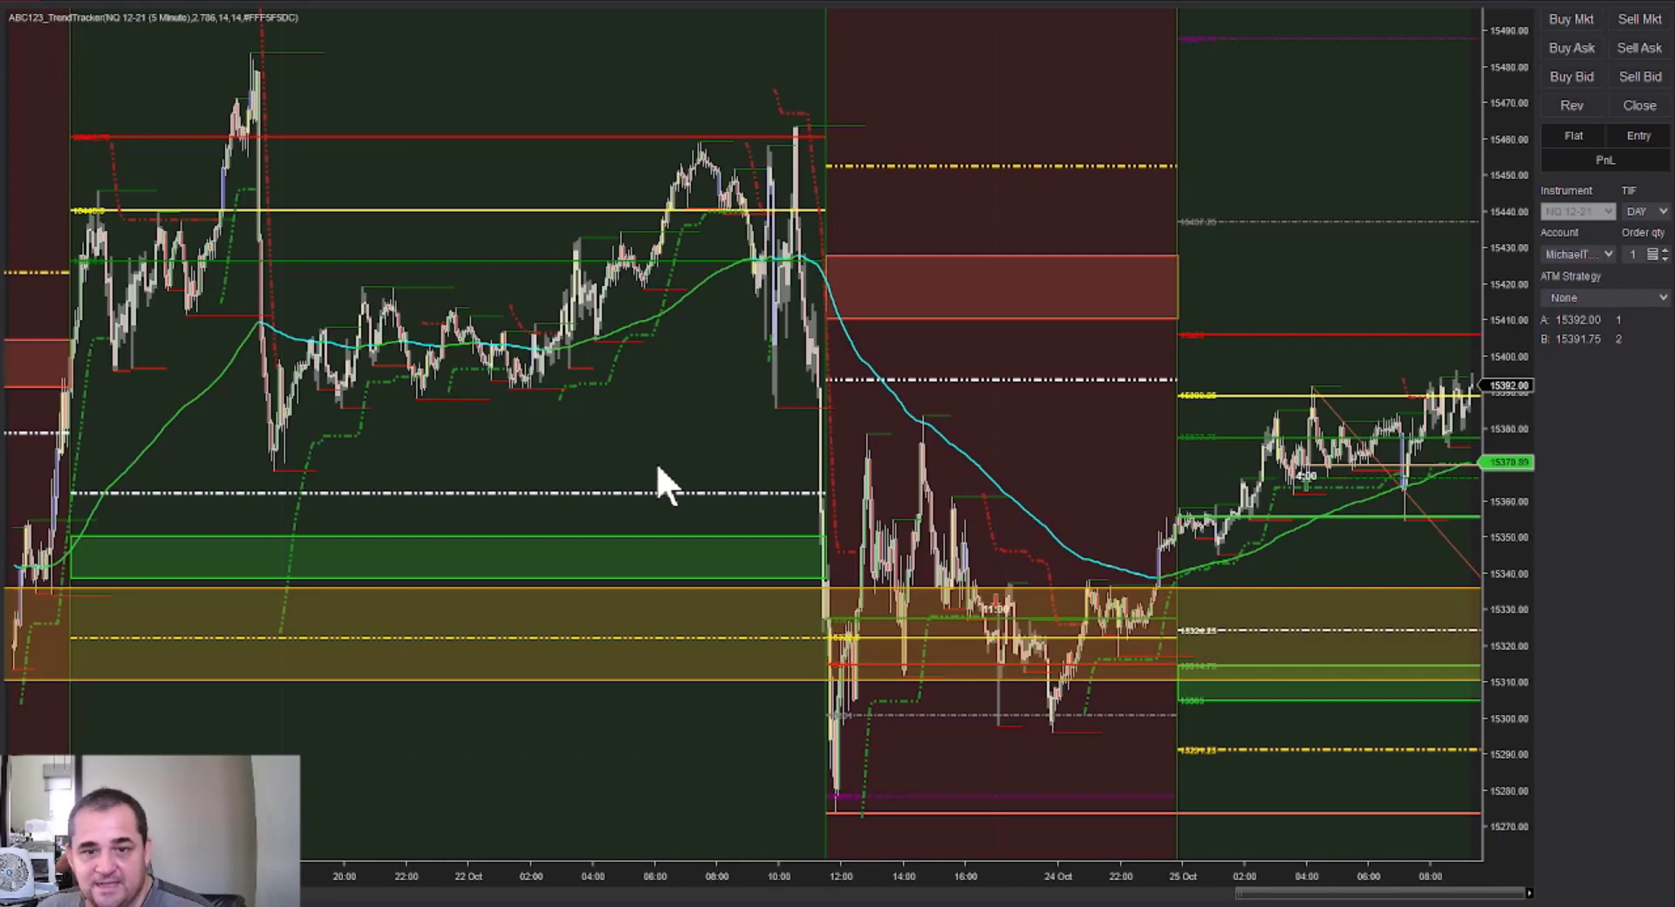
pyautogui.moveTo(691, 448); pyautogui.dragTo(280, 515)
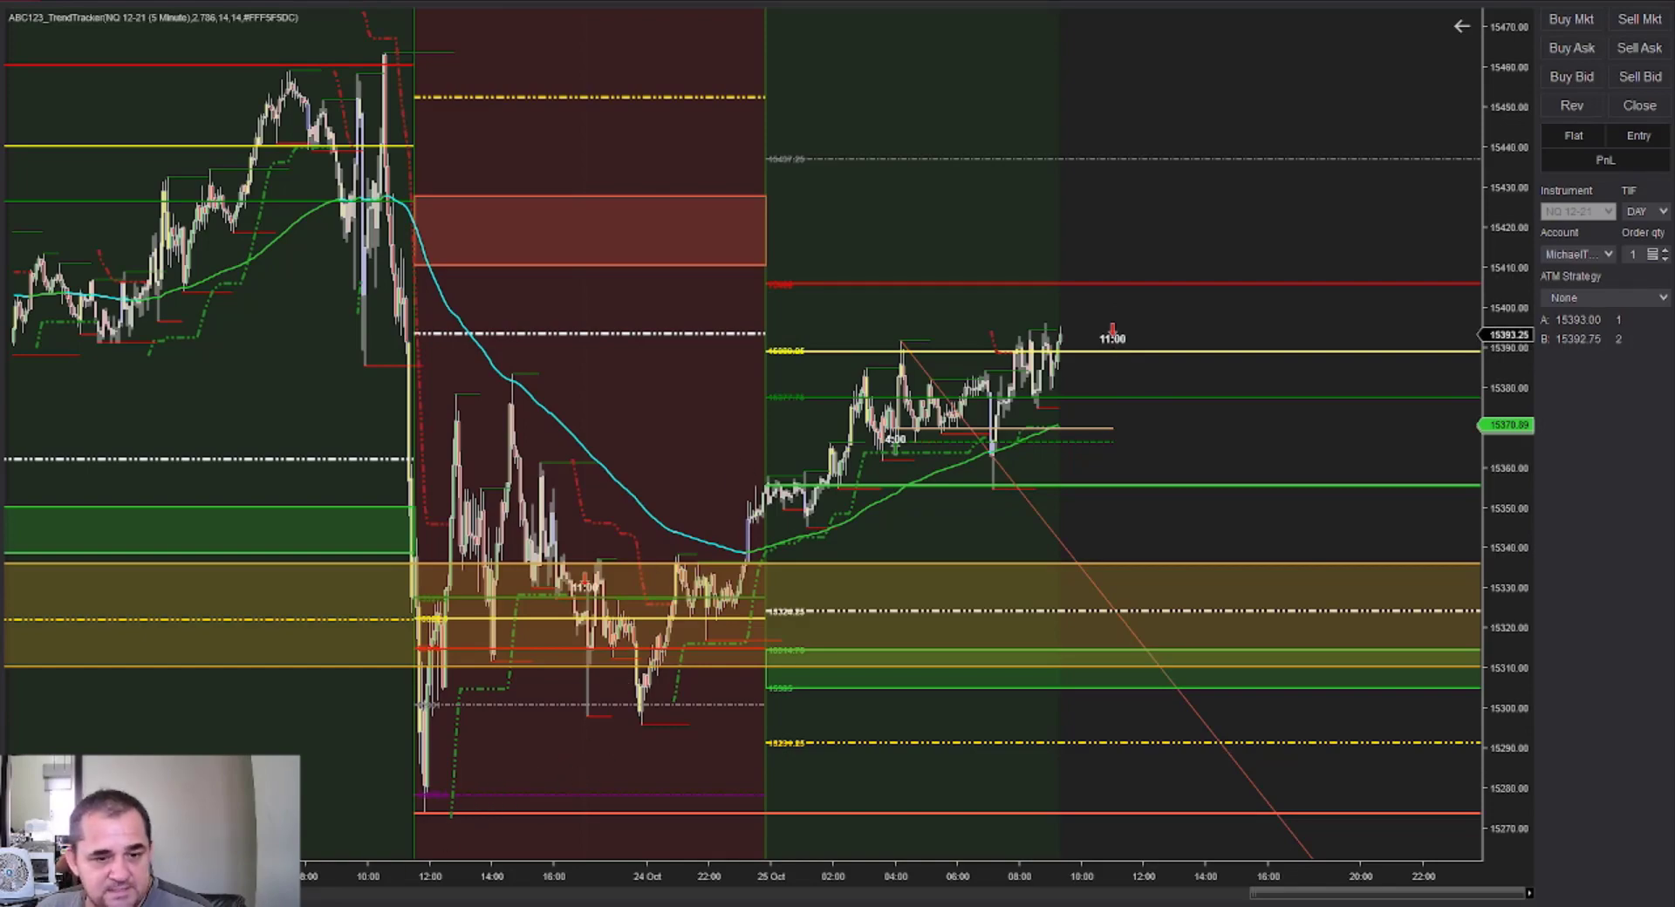
pyautogui.scroll(-6, 329, 777)
pyautogui.moveTo(423, 881); pyautogui.dragTo(484, 883)
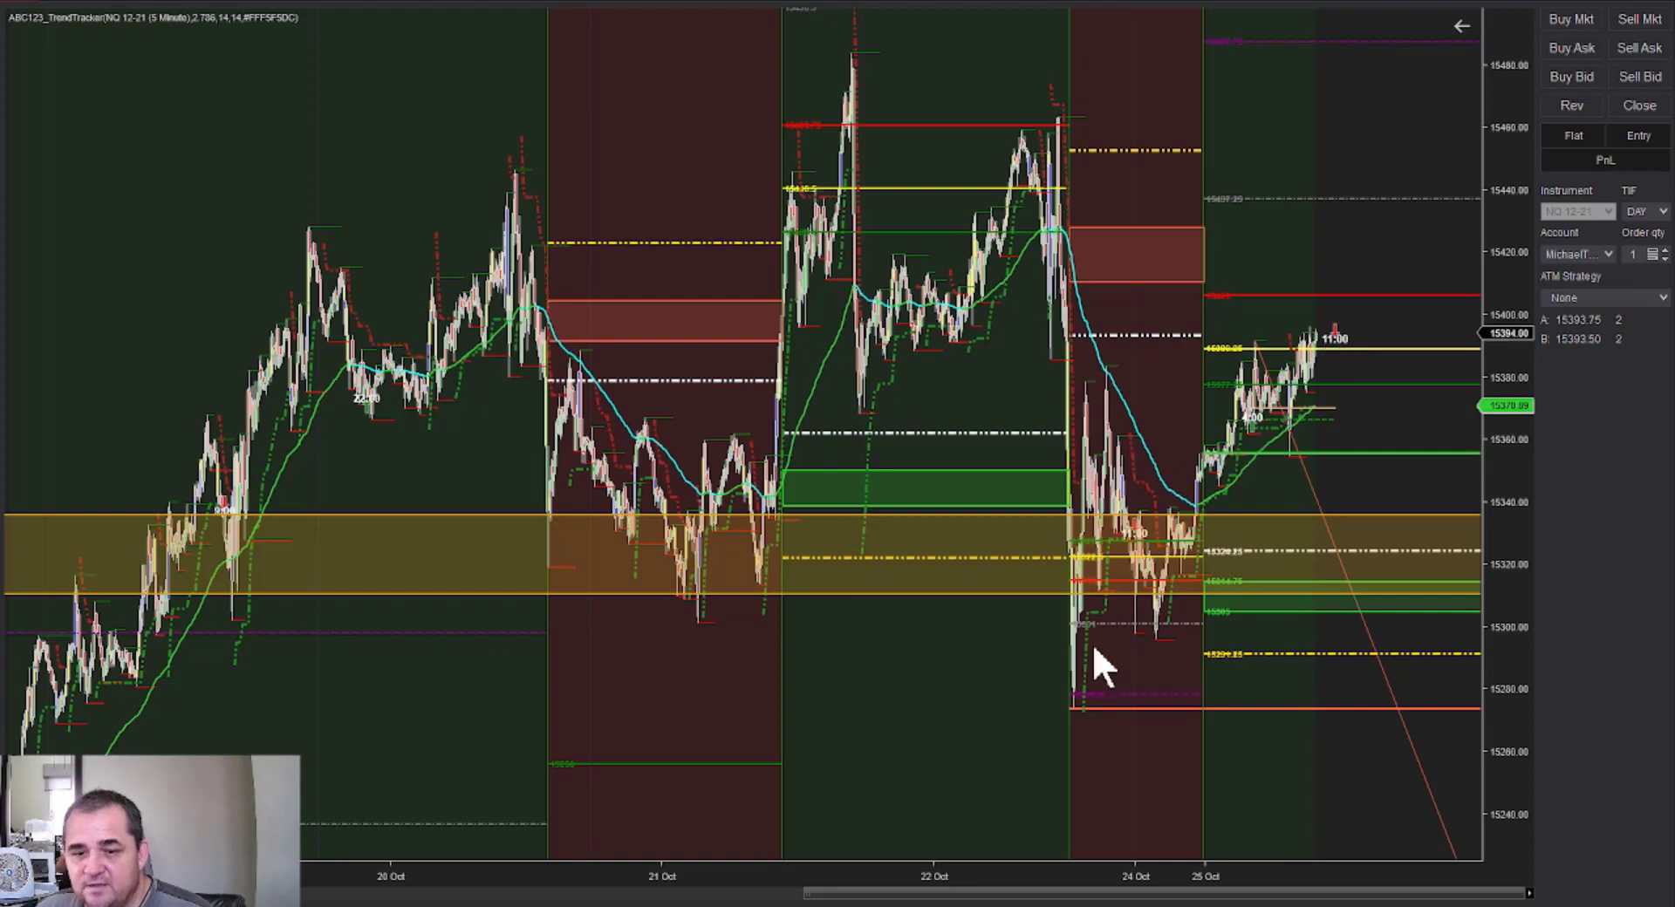
pyautogui.moveTo(931, 755); pyautogui.dragTo(684, 785)
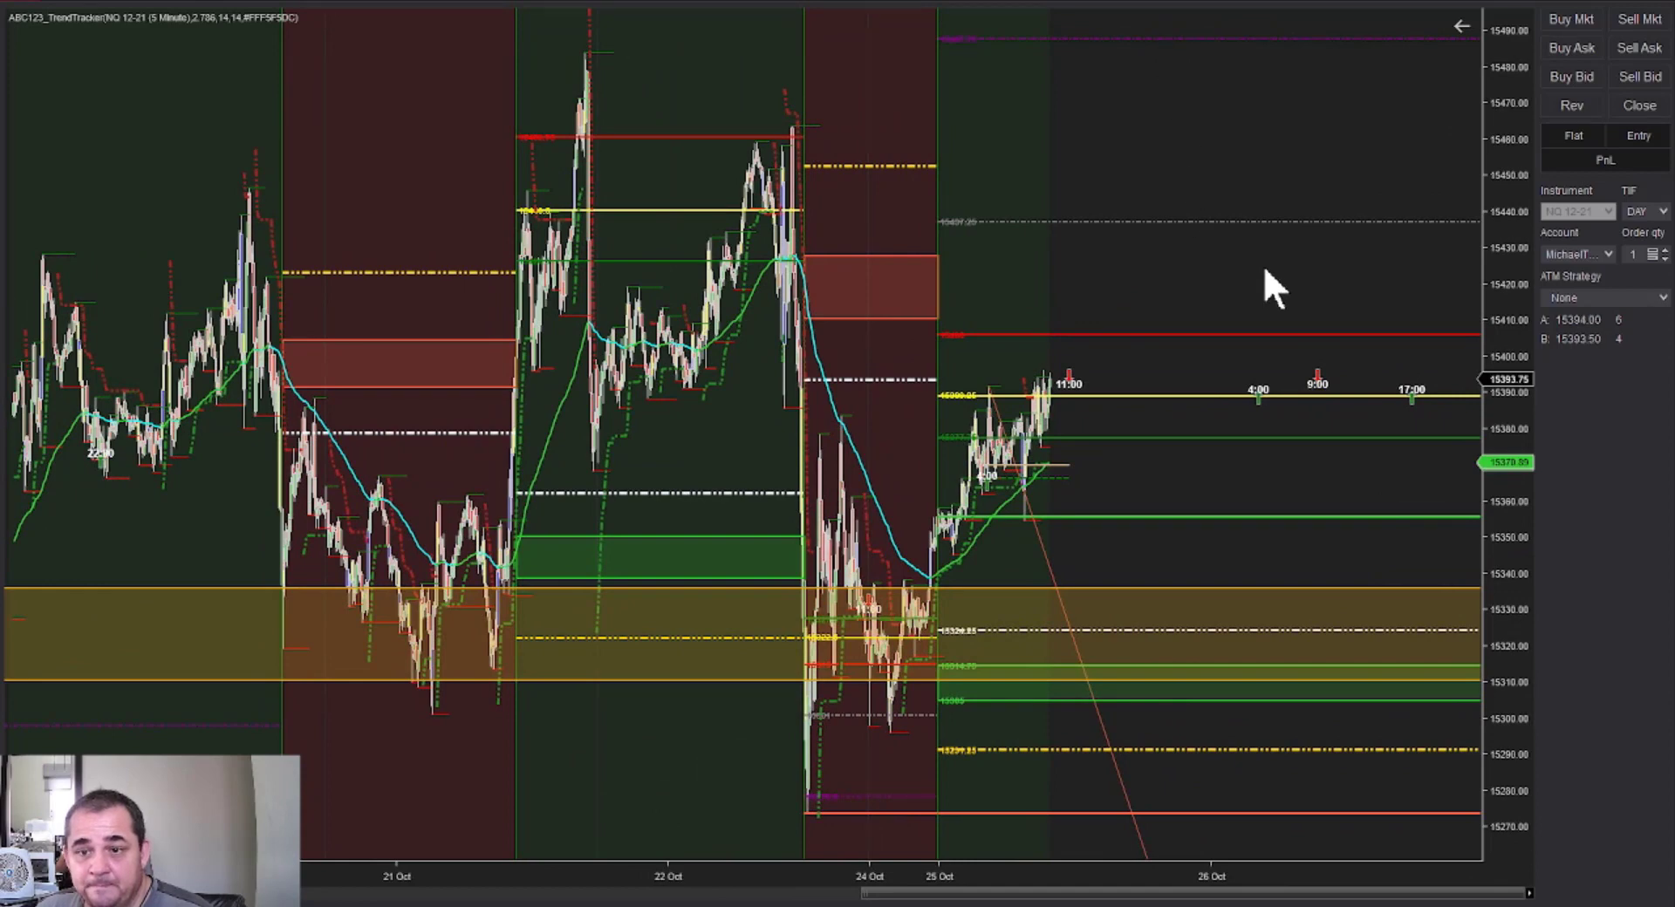
pyautogui.moveTo(1161, 284); pyautogui.dragTo(903, 436)
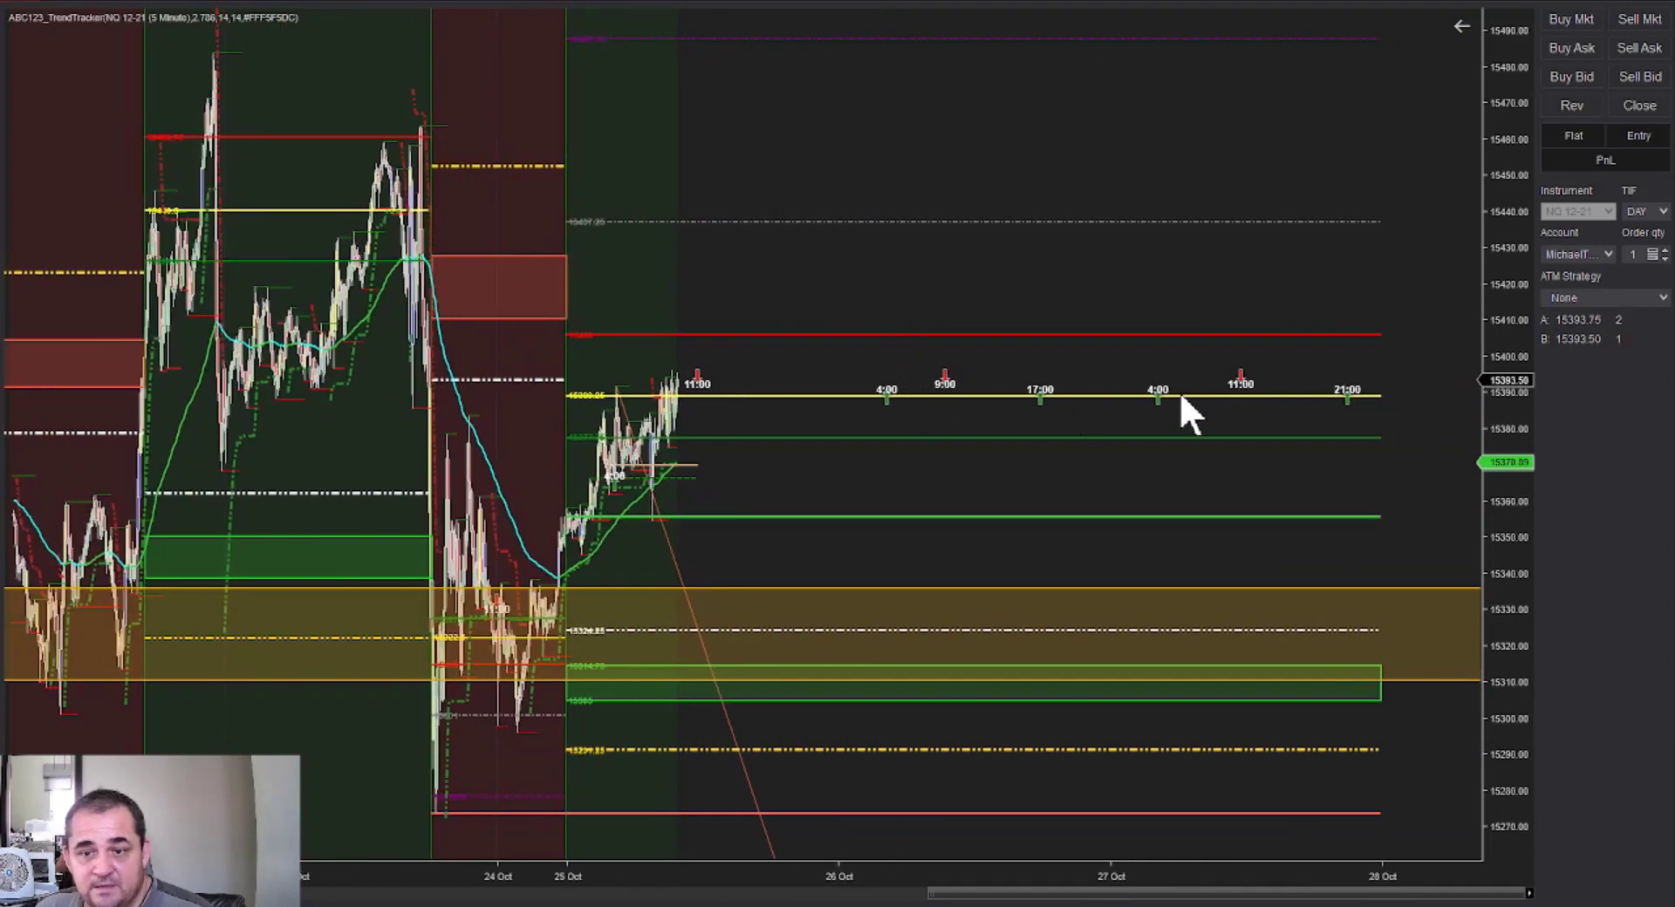
pyautogui.scroll(5, 385, 852)
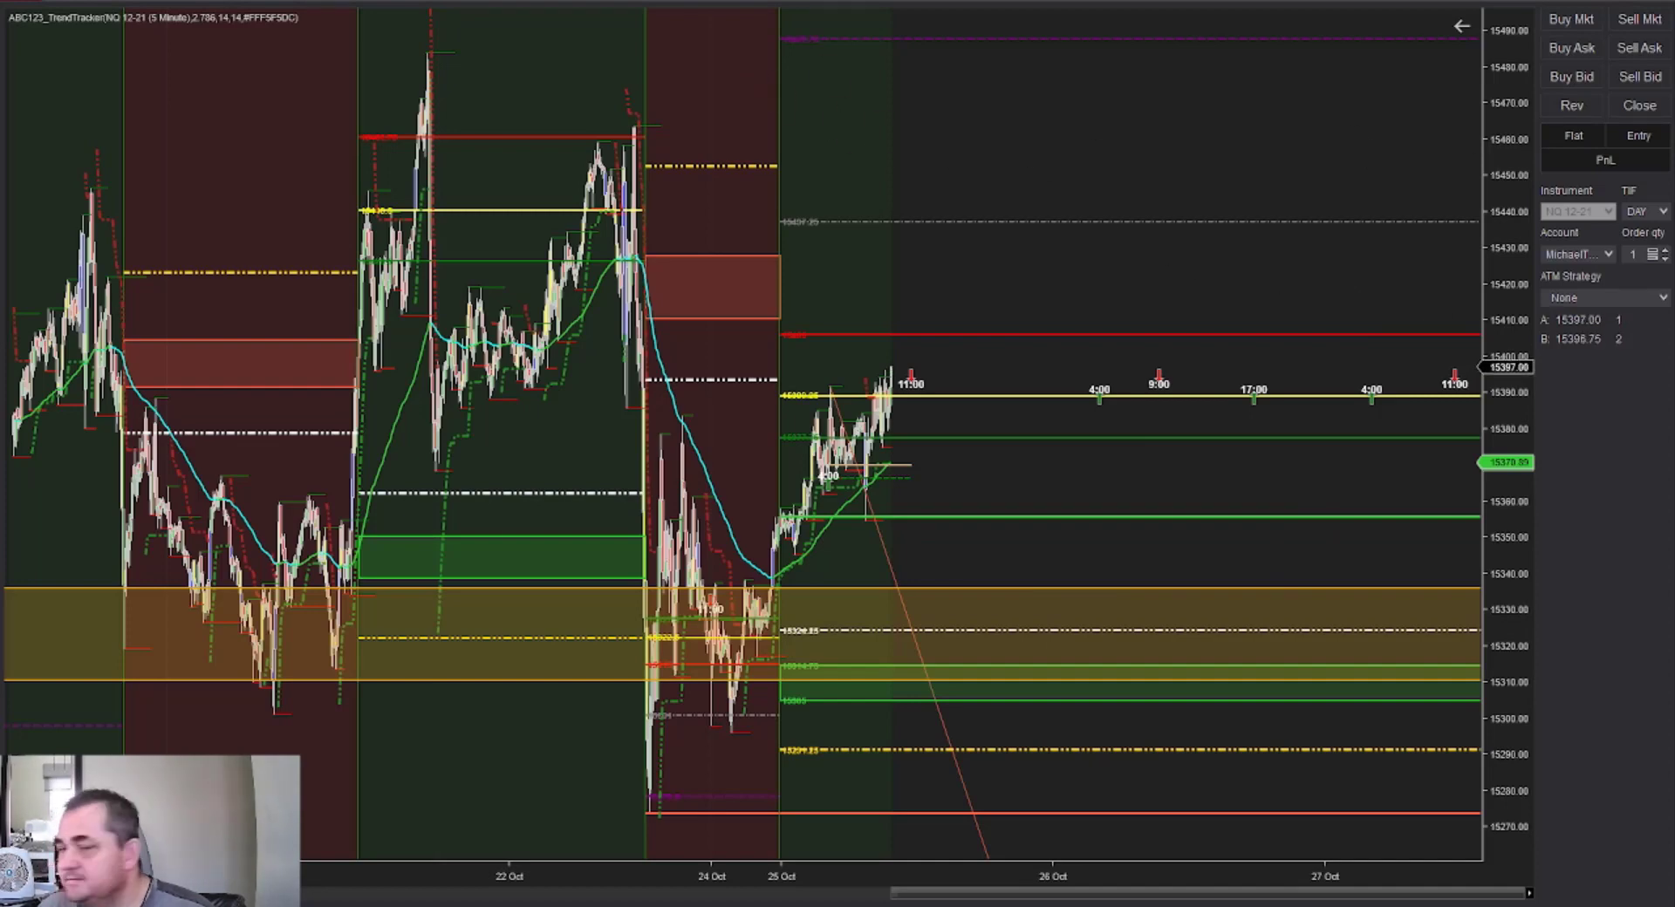
# Restore the chart window, move it aside, and bring the Time & Sales window into position
pyautogui.click(1658, 13)
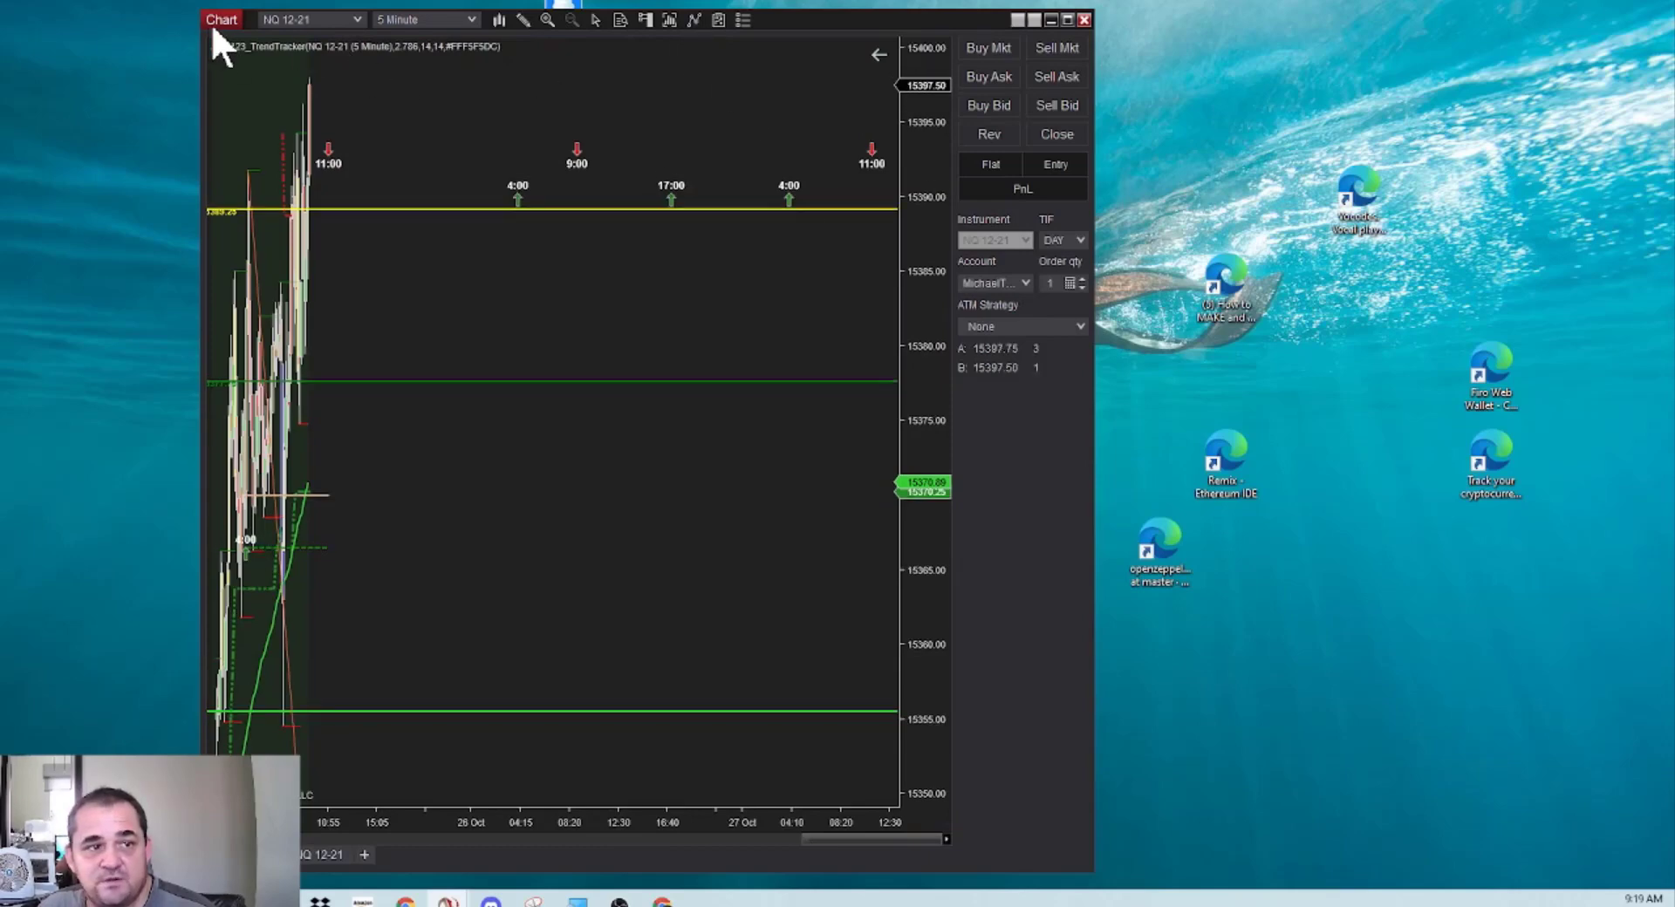
pyautogui.moveTo(212, 18); pyautogui.dragTo(1674, 174)
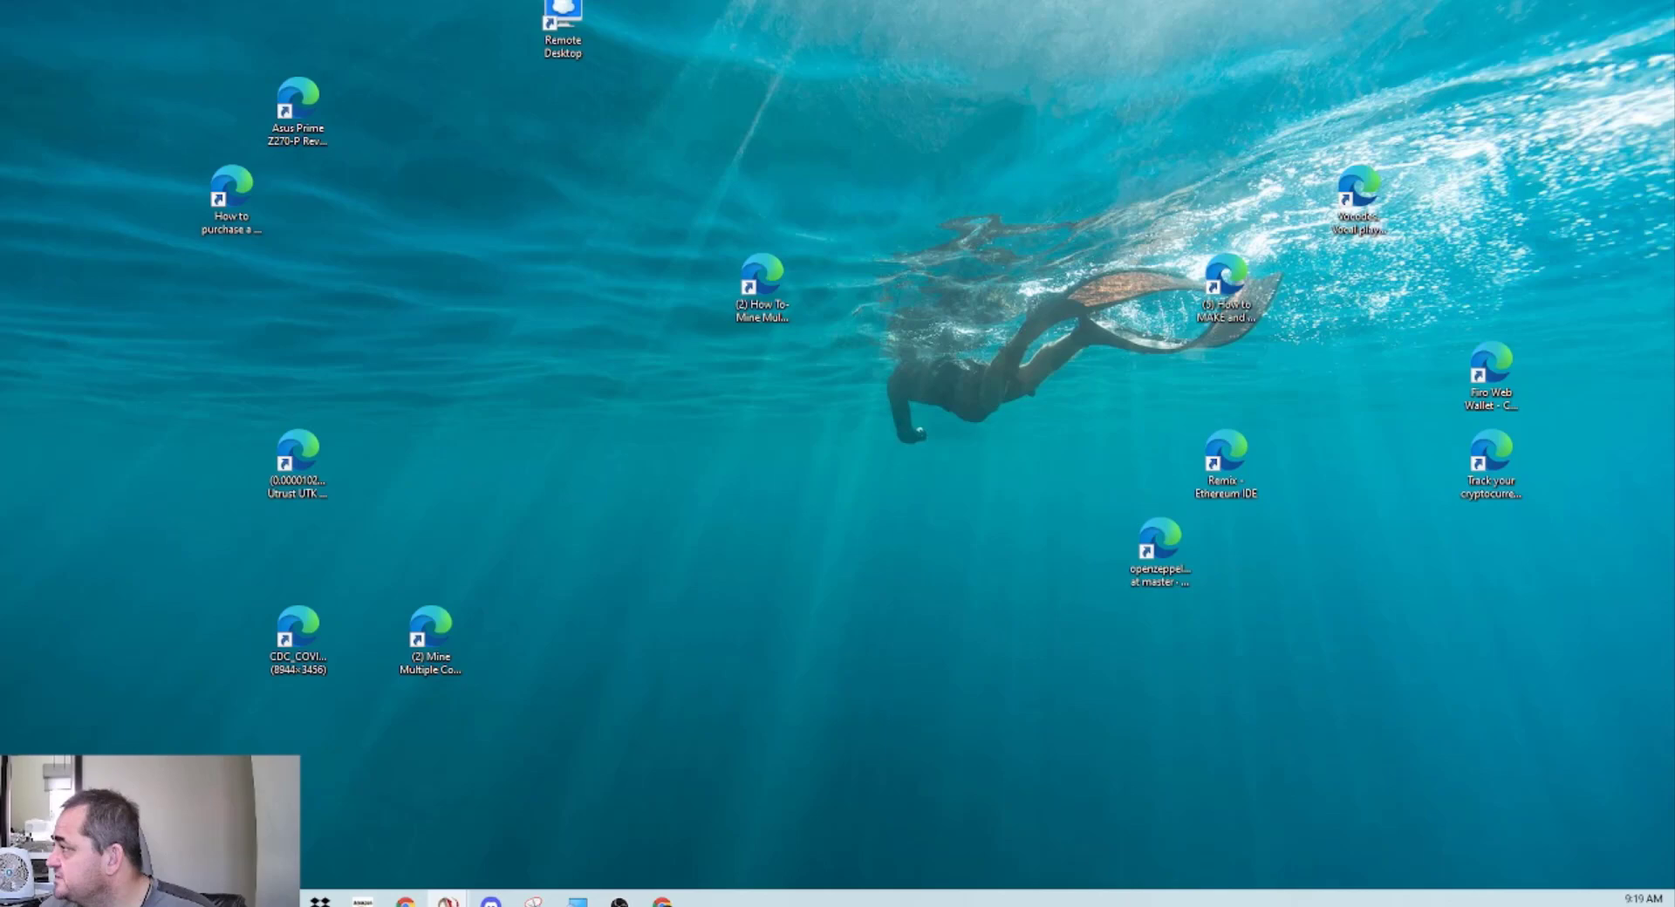
pyautogui.moveTo(1674, 602); pyautogui.dragTo(410, 48)
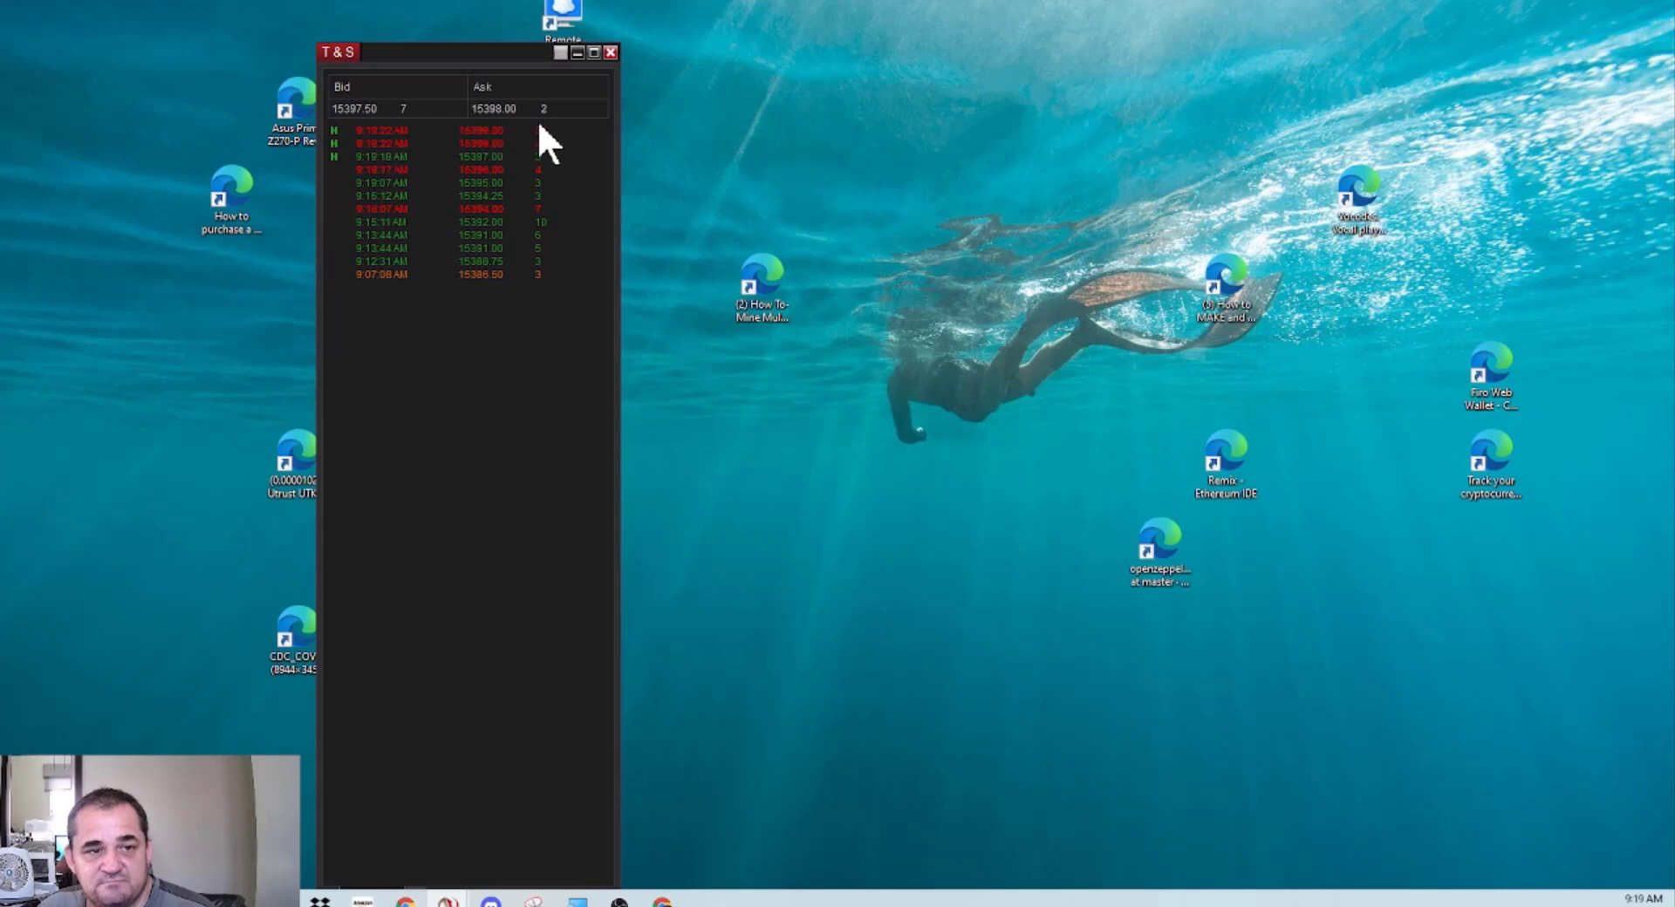
pyautogui.moveTo(412, 65); pyautogui.dragTo(1674, 393)
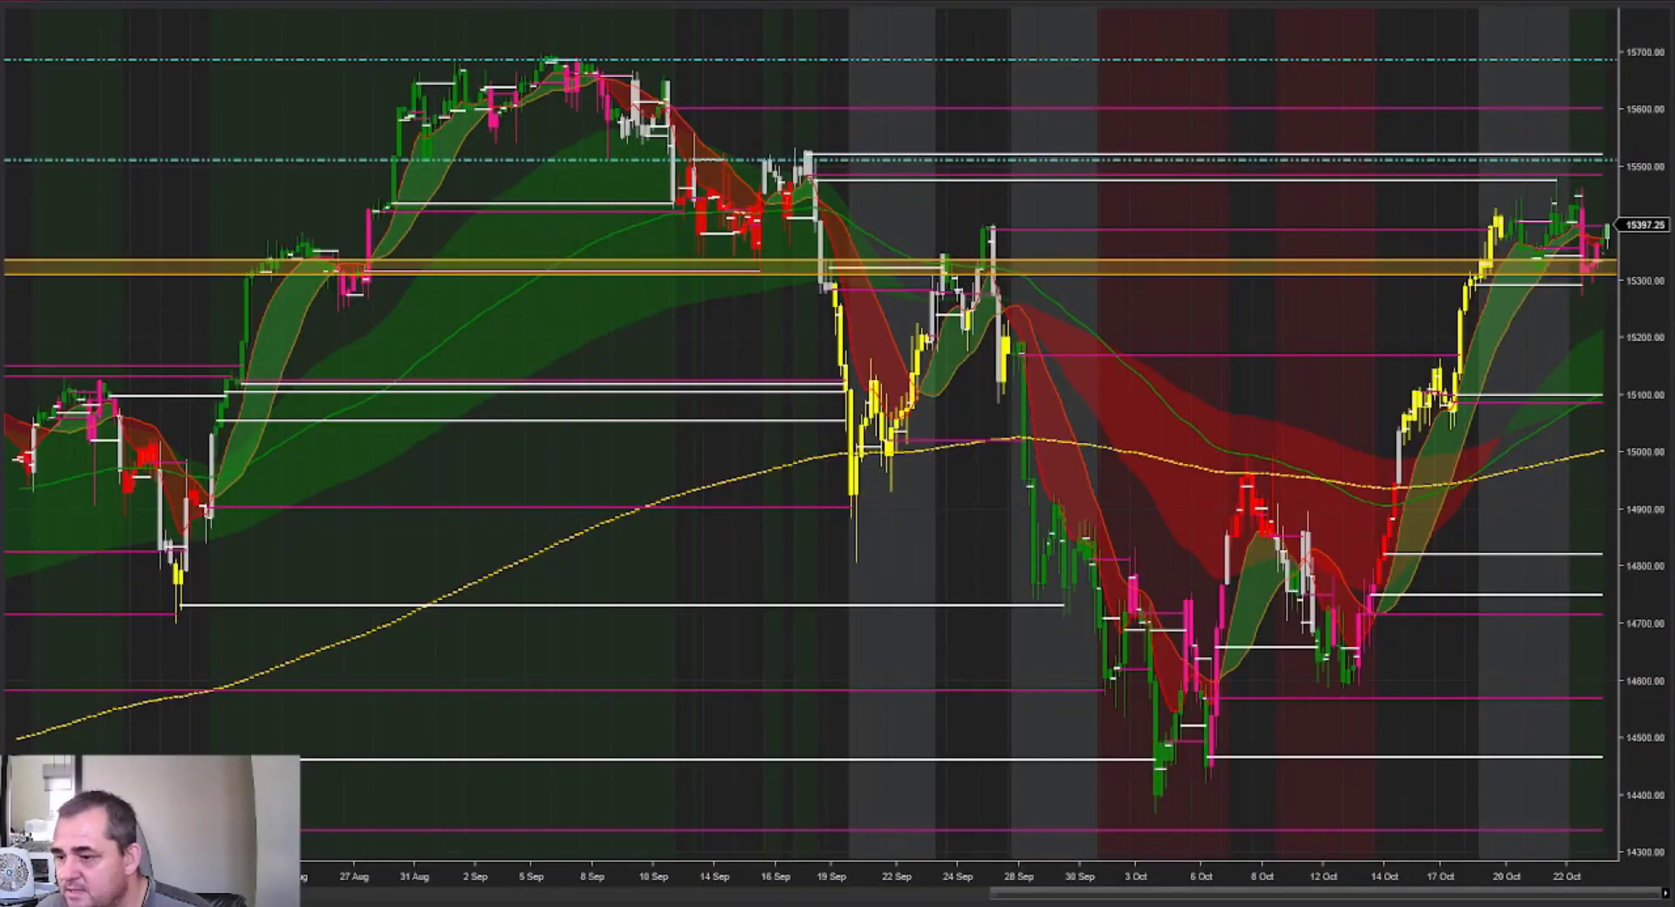
# Minimize the daily chart and maximize the 1-minute NQ 12-21 chart
pyautogui.hotkey('alt', 'Tab')
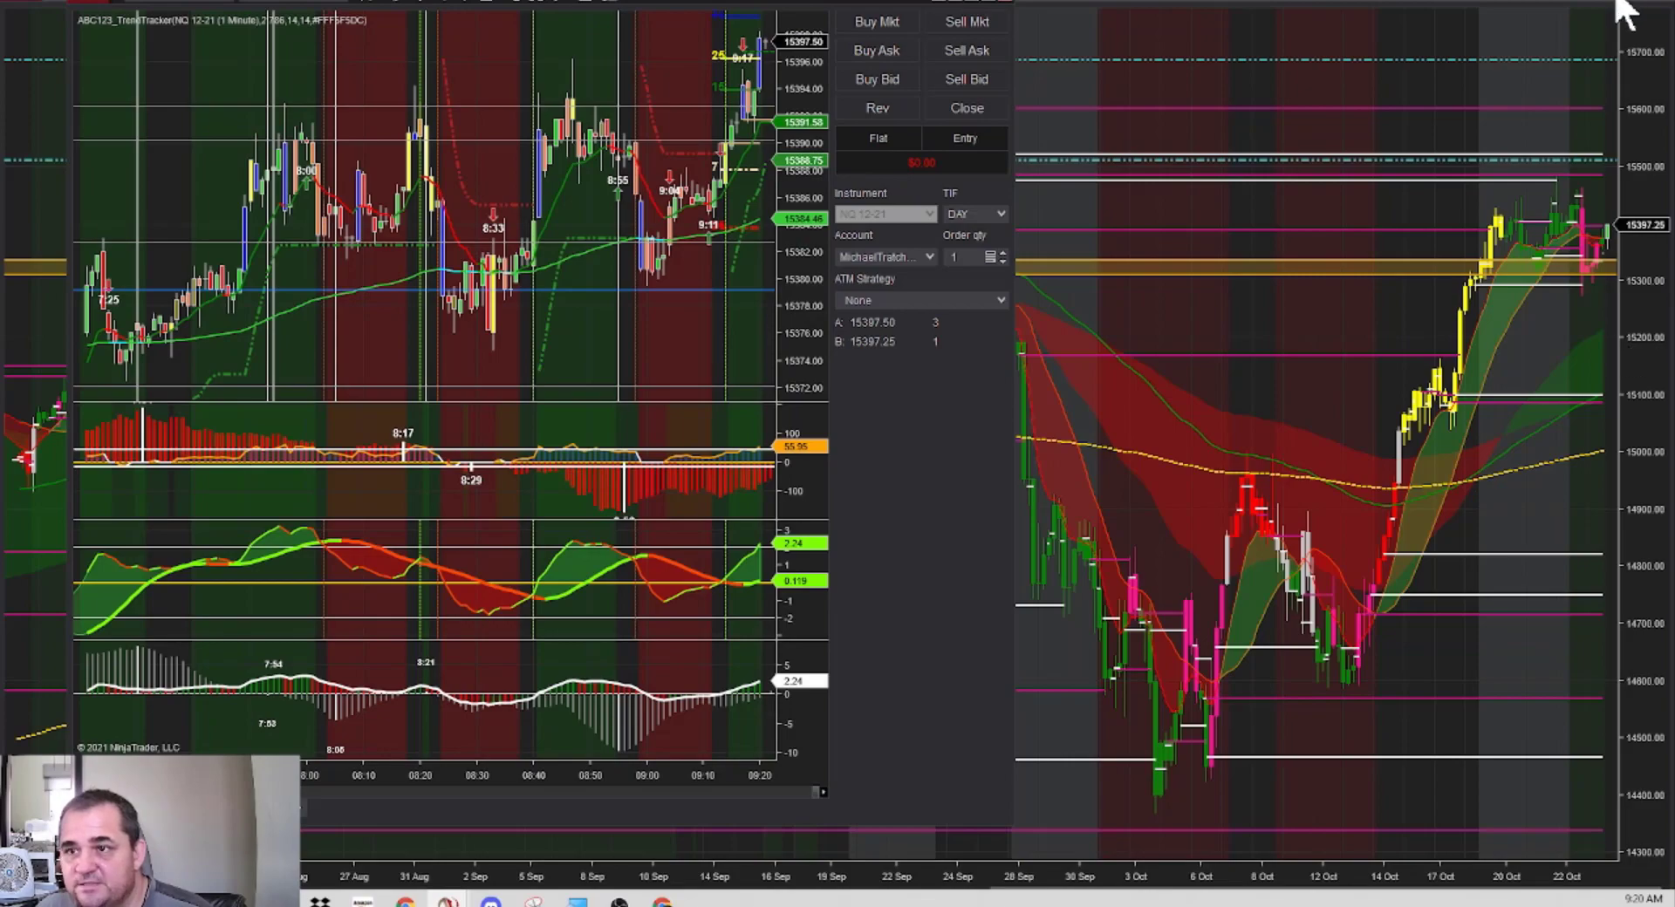
pyautogui.click(1624, 10)
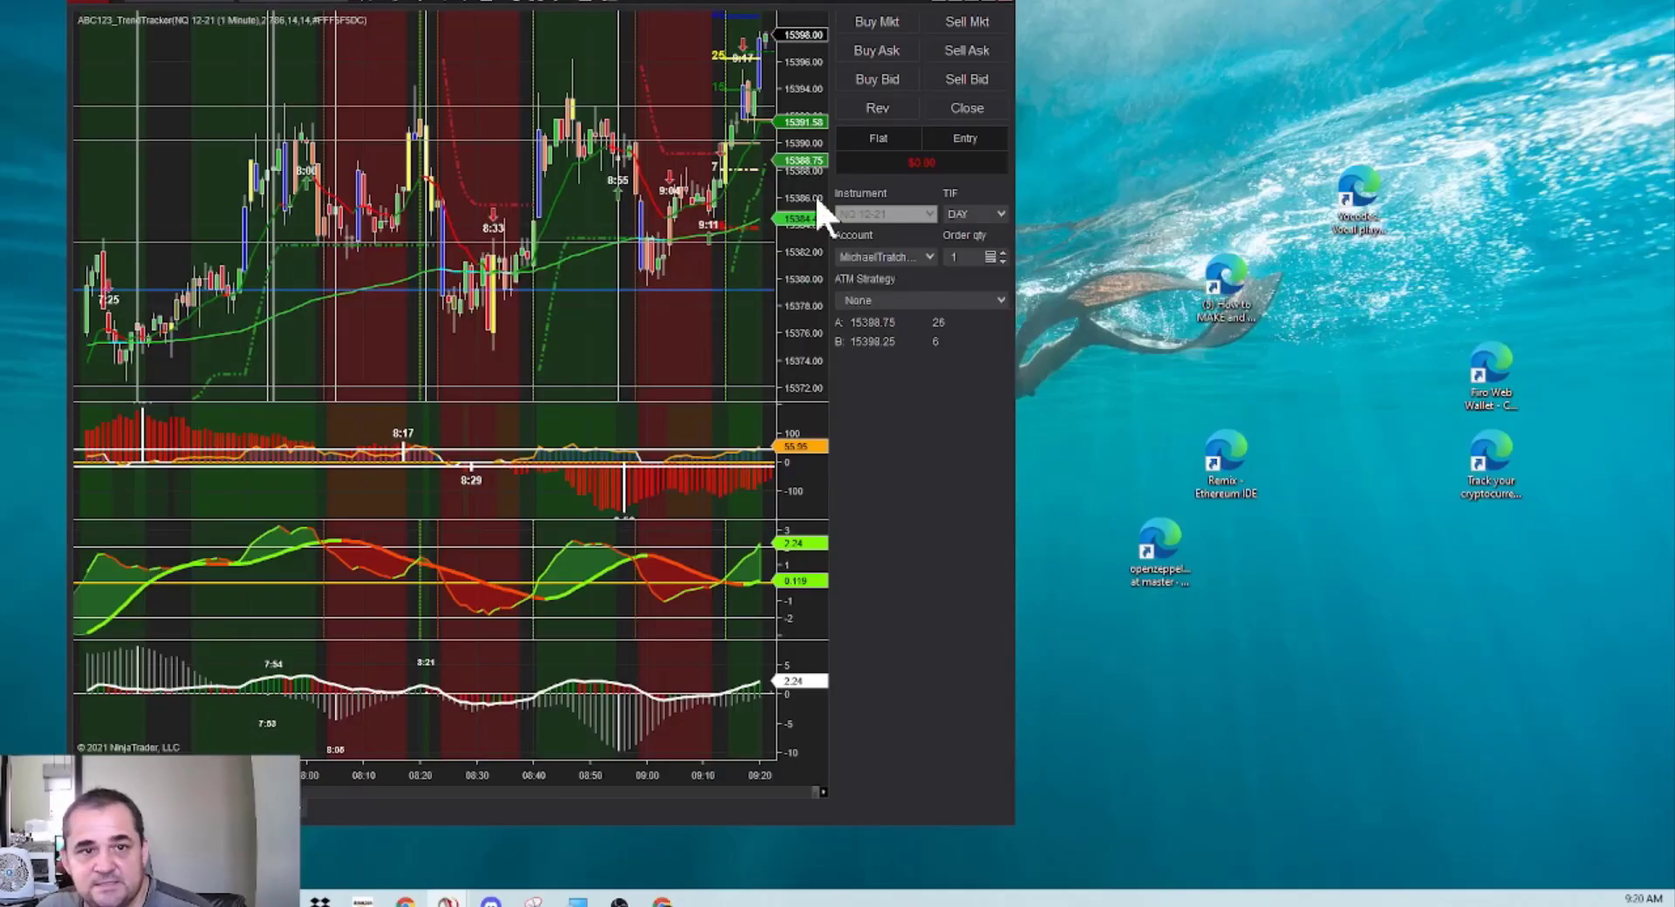
pyautogui.click(992, 4)
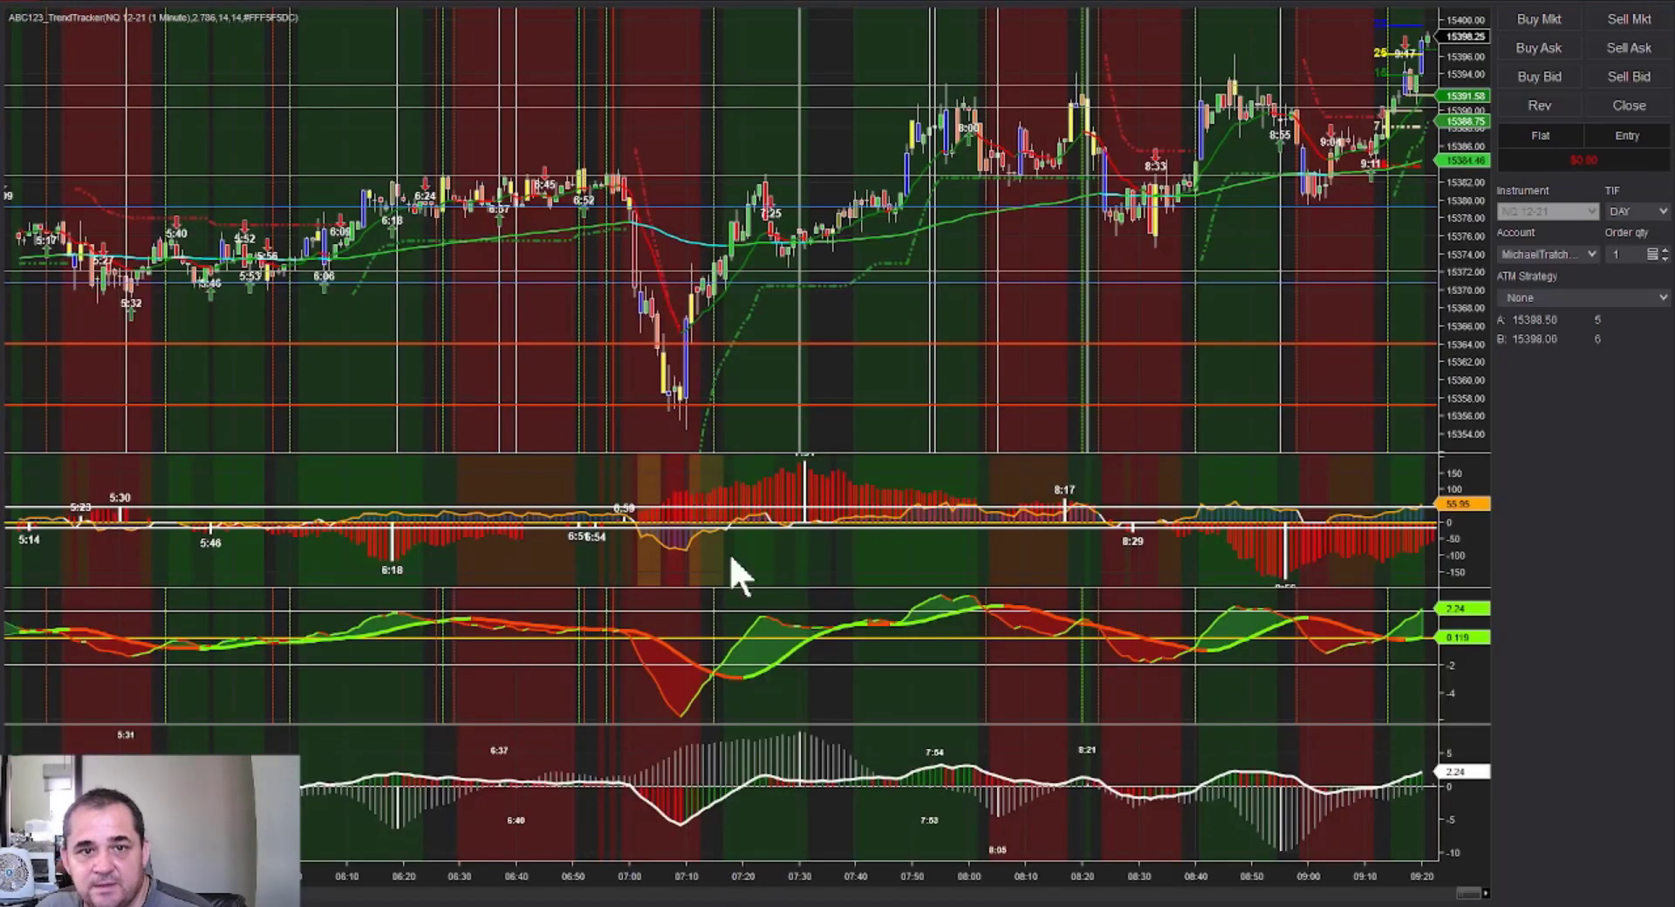
# Rescale the price and indicator panels and pan the chart to span 07:30 to 12:00
pyautogui.moveTo(1239, 720); pyautogui.dragTo(677, 710)
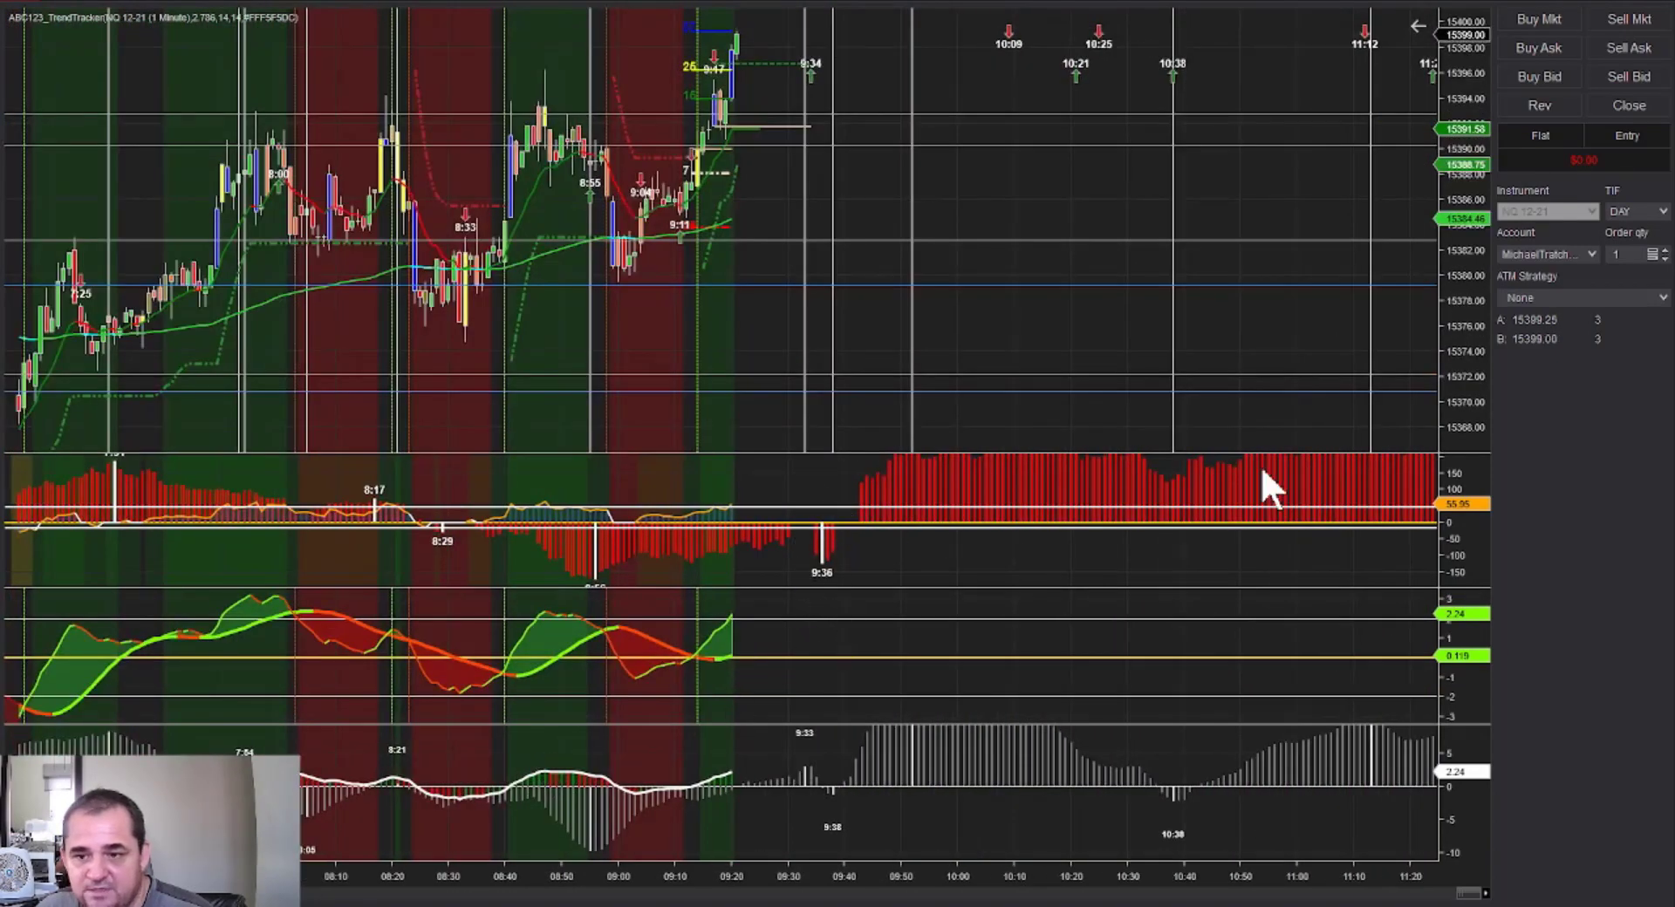
pyautogui.moveTo(1442, 492); pyautogui.dragTo(1459, 531)
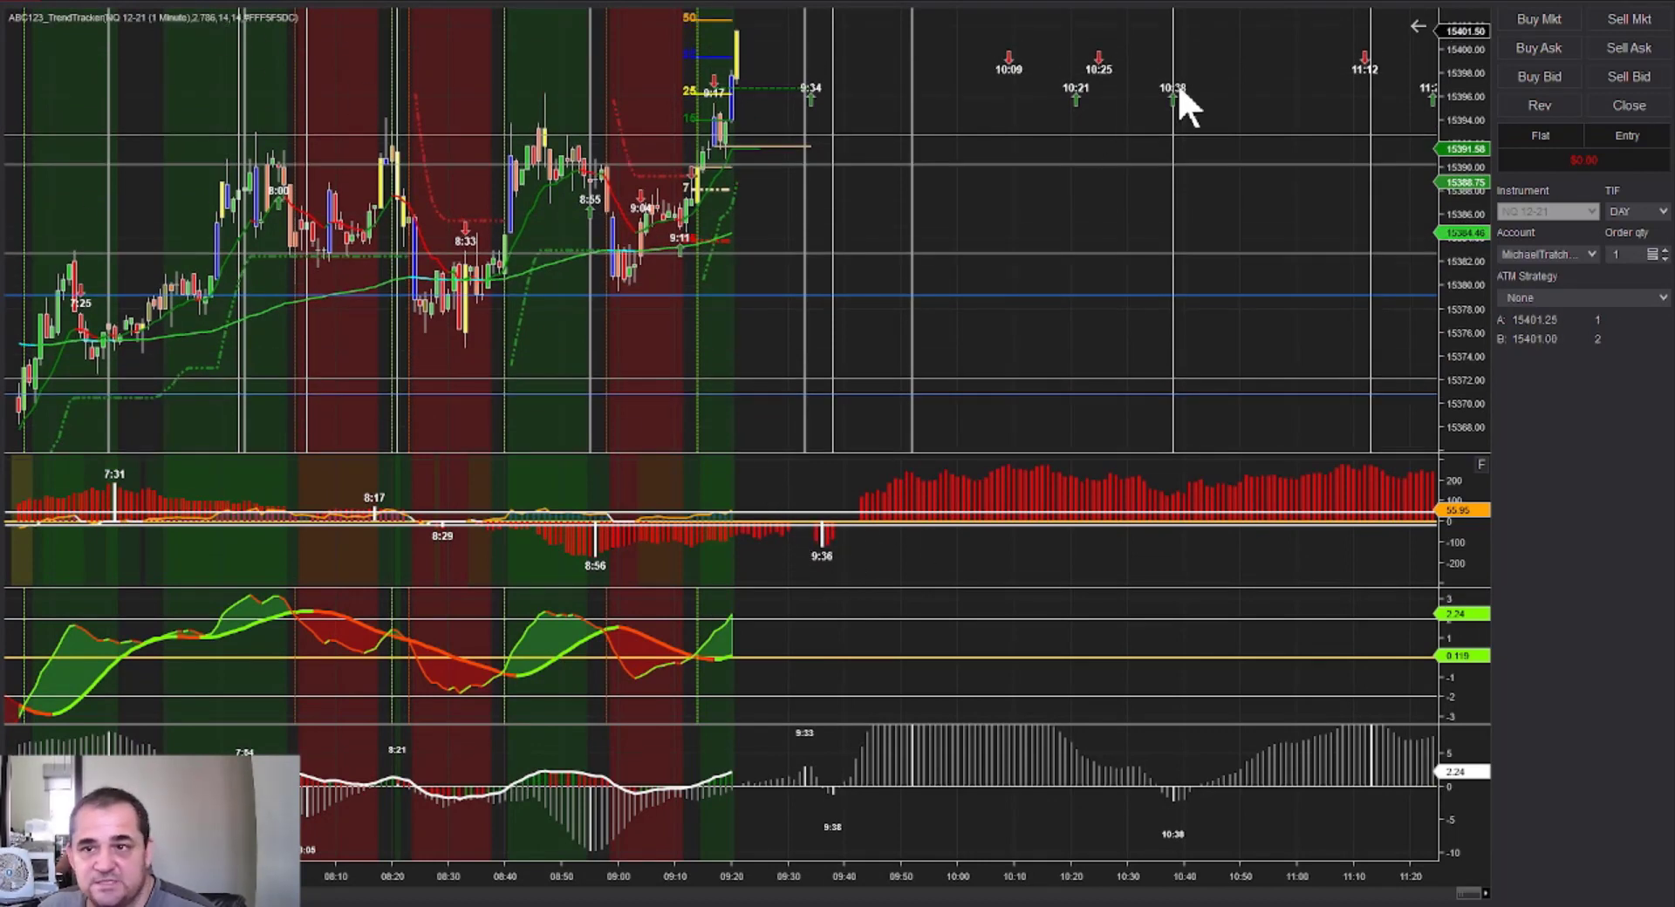
pyautogui.moveTo(1458, 114); pyautogui.dragTo(1463, 239)
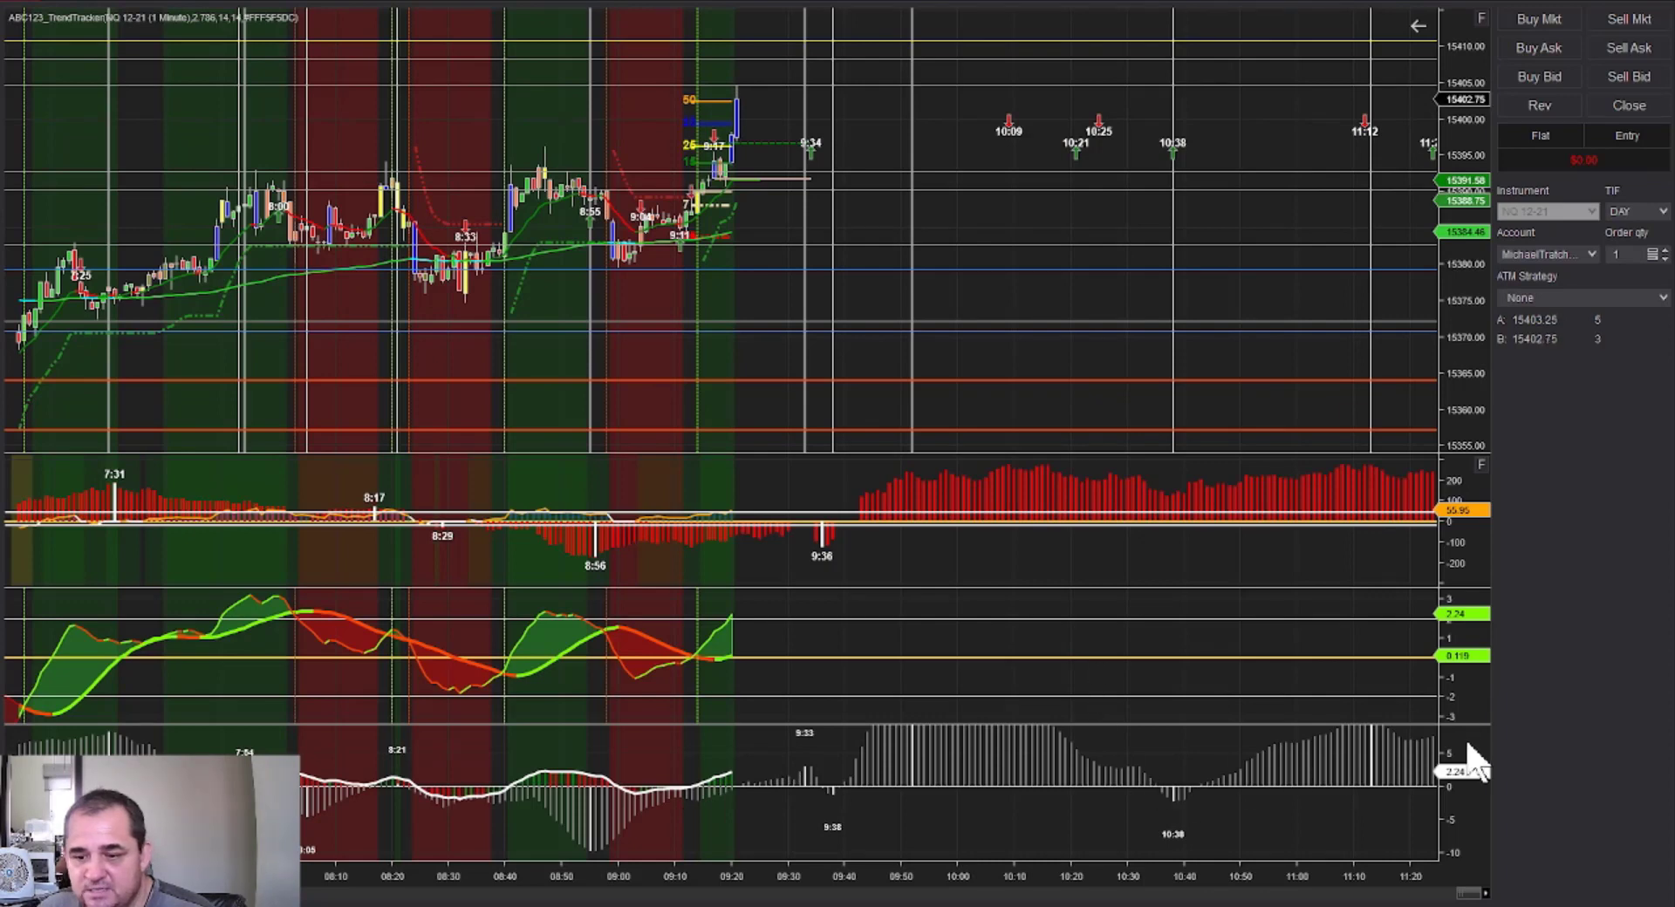
pyautogui.moveTo(1466, 767)
pyautogui.mouseDown()
pyautogui.moveTo(1473, 857)
pyautogui.moveTo(1462, 776)
pyautogui.moveTo(1448, 782)
pyautogui.mouseUp()
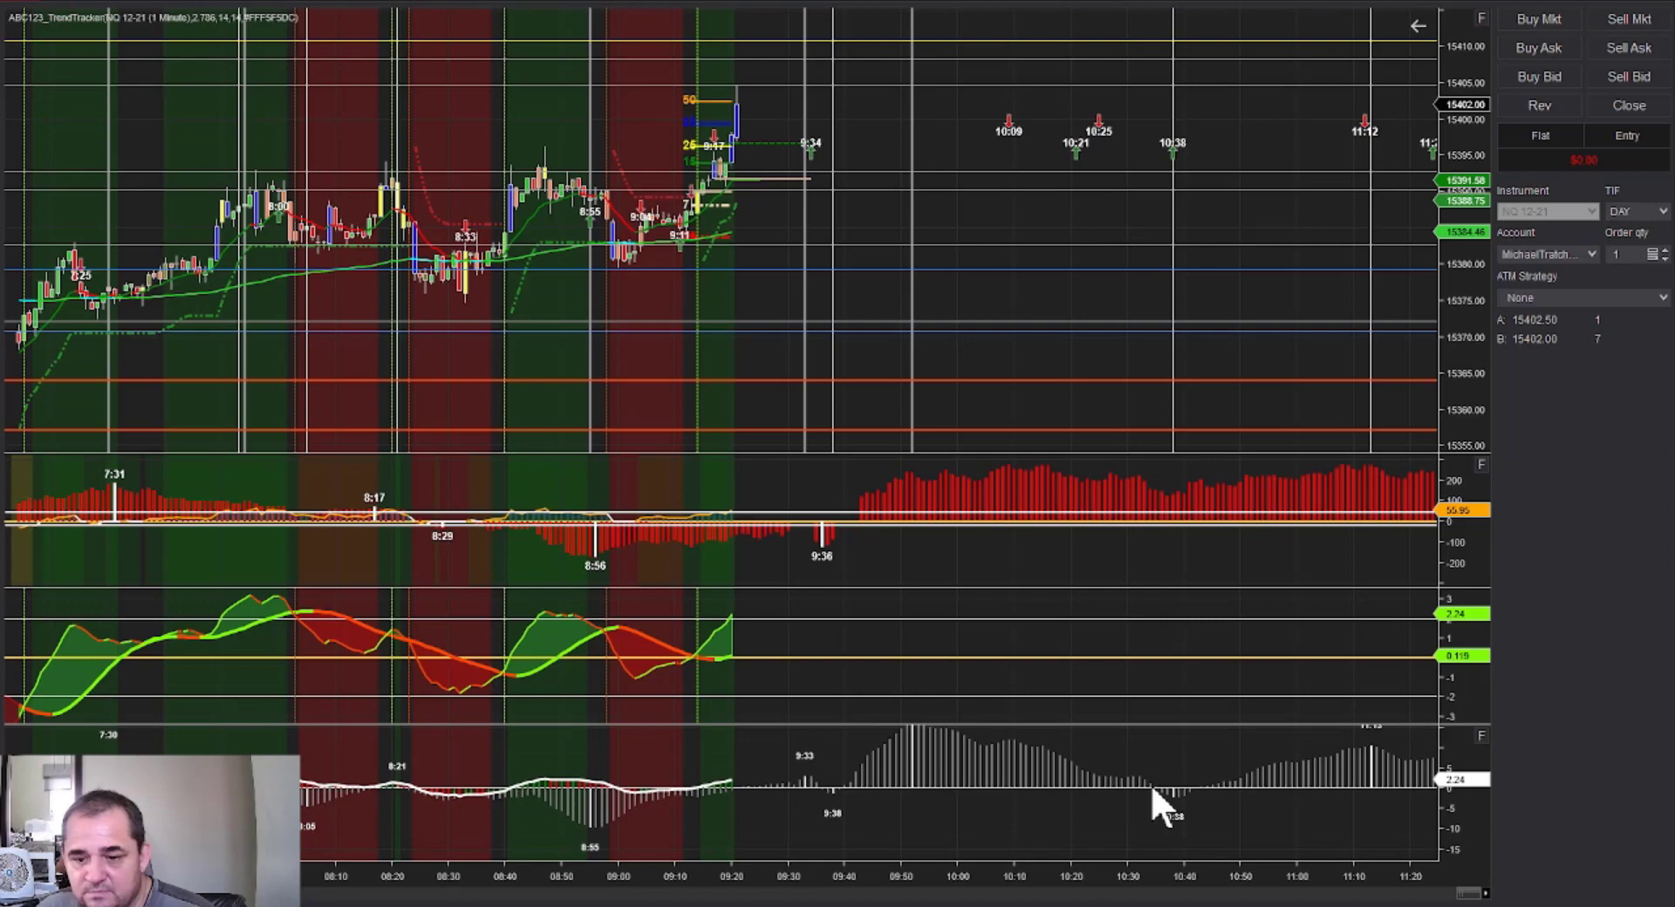
pyautogui.moveTo(1109, 764); pyautogui.dragTo(913, 805)
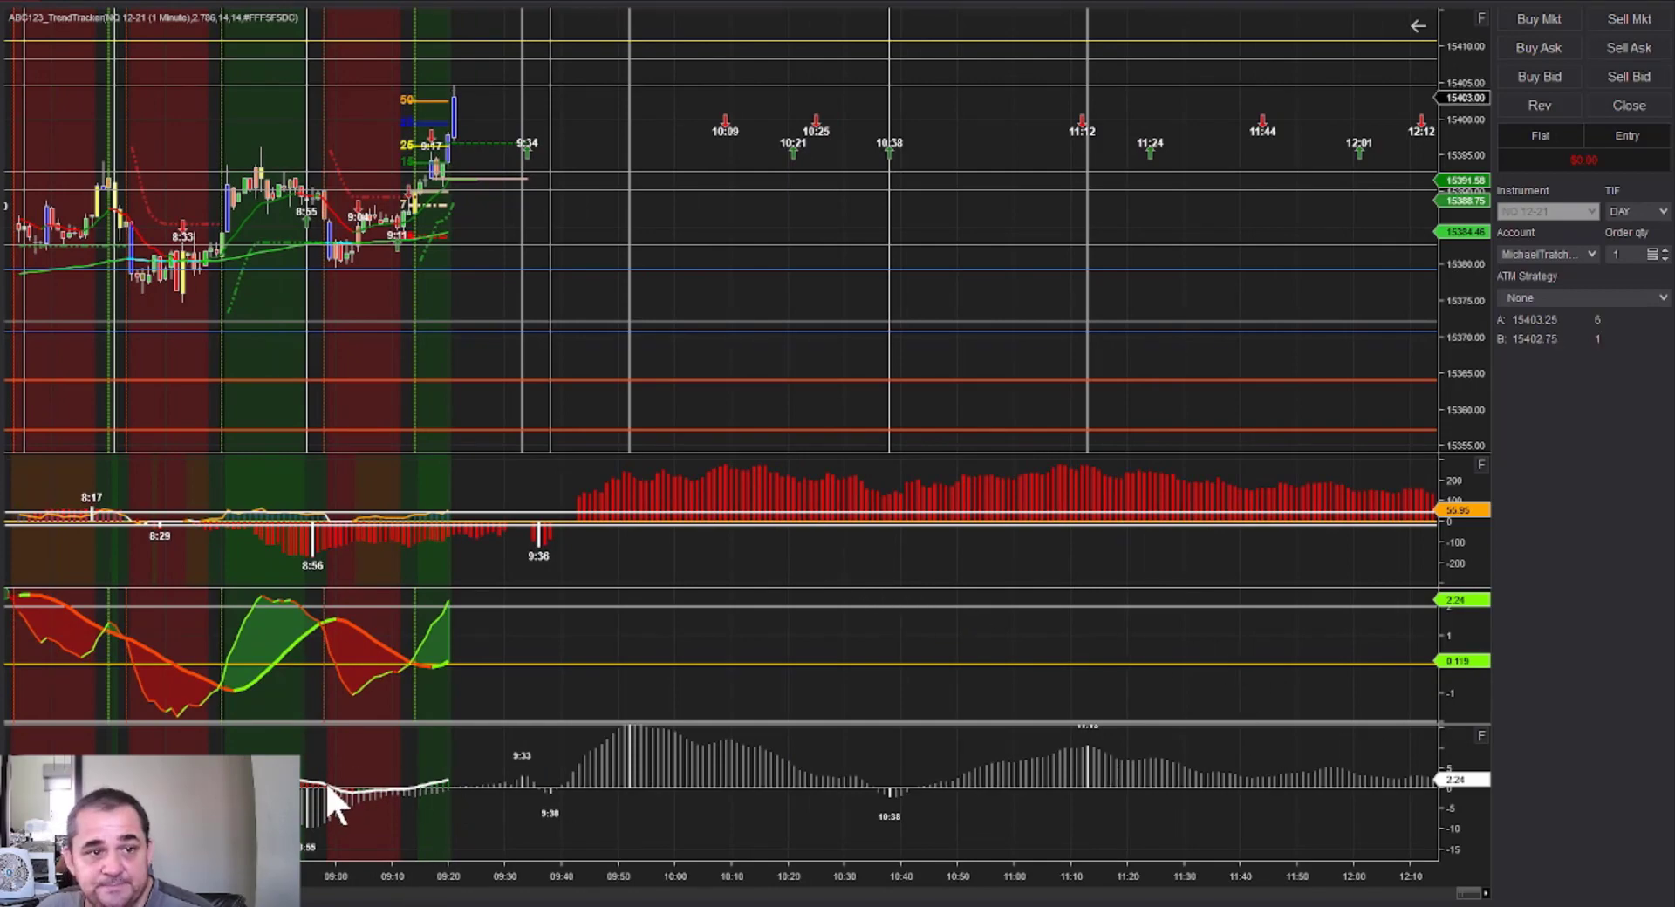
pyautogui.scroll(-5, 344, 877)
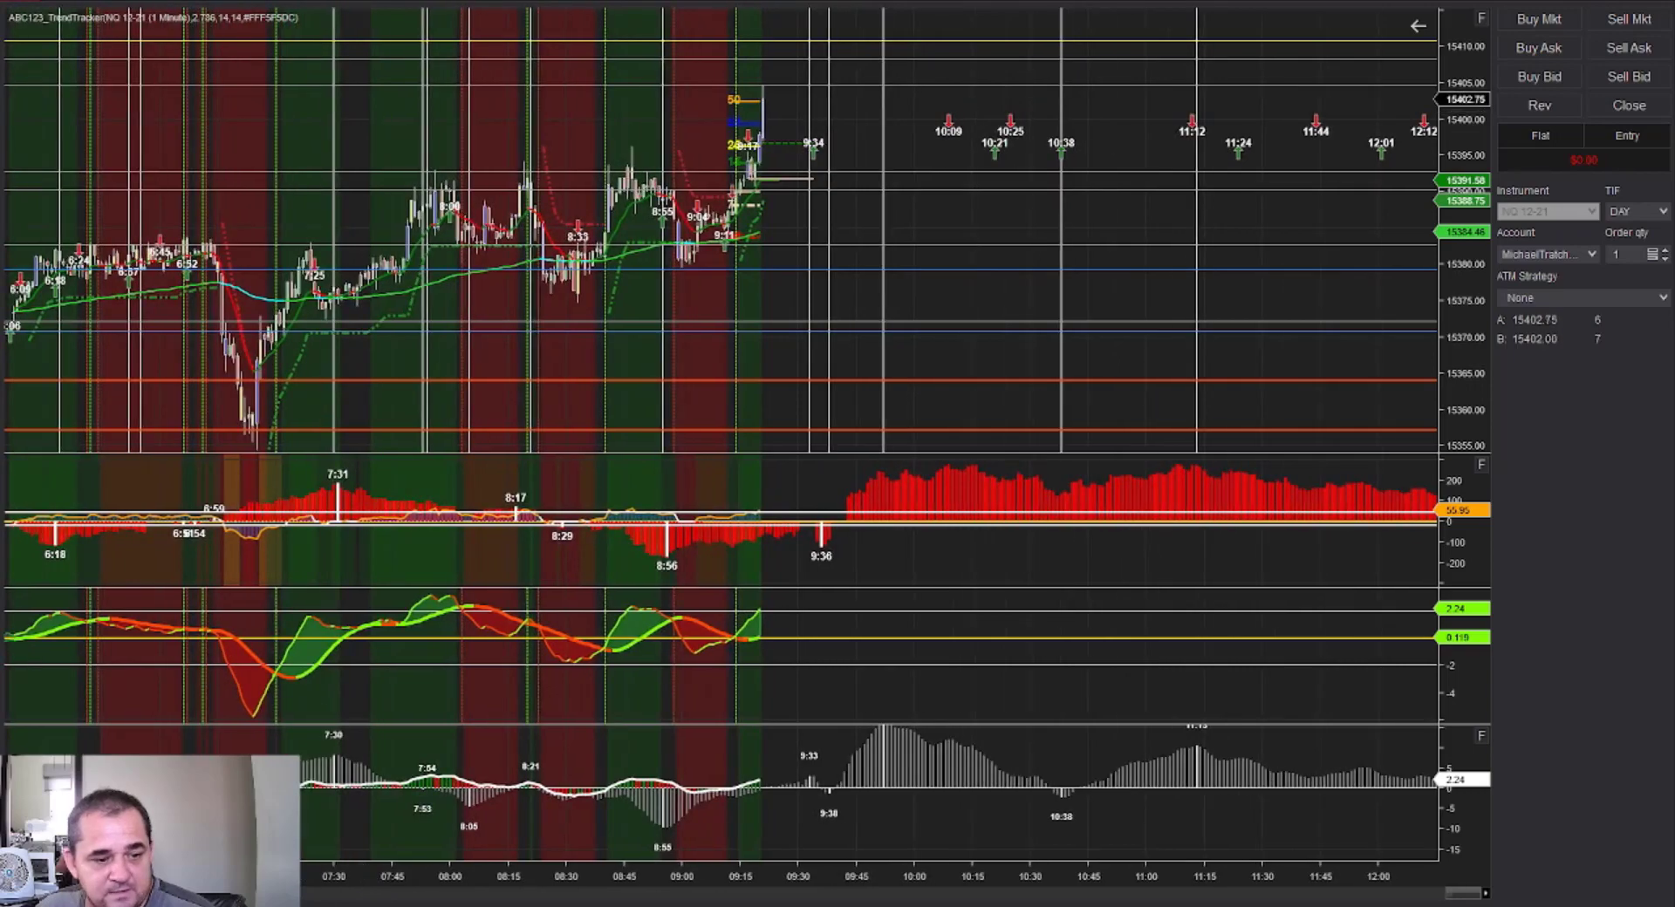
# Cycle through the daily and year-long charts, returning to the 1-minute chart
pyautogui.hotkey('alt', 'Tab')
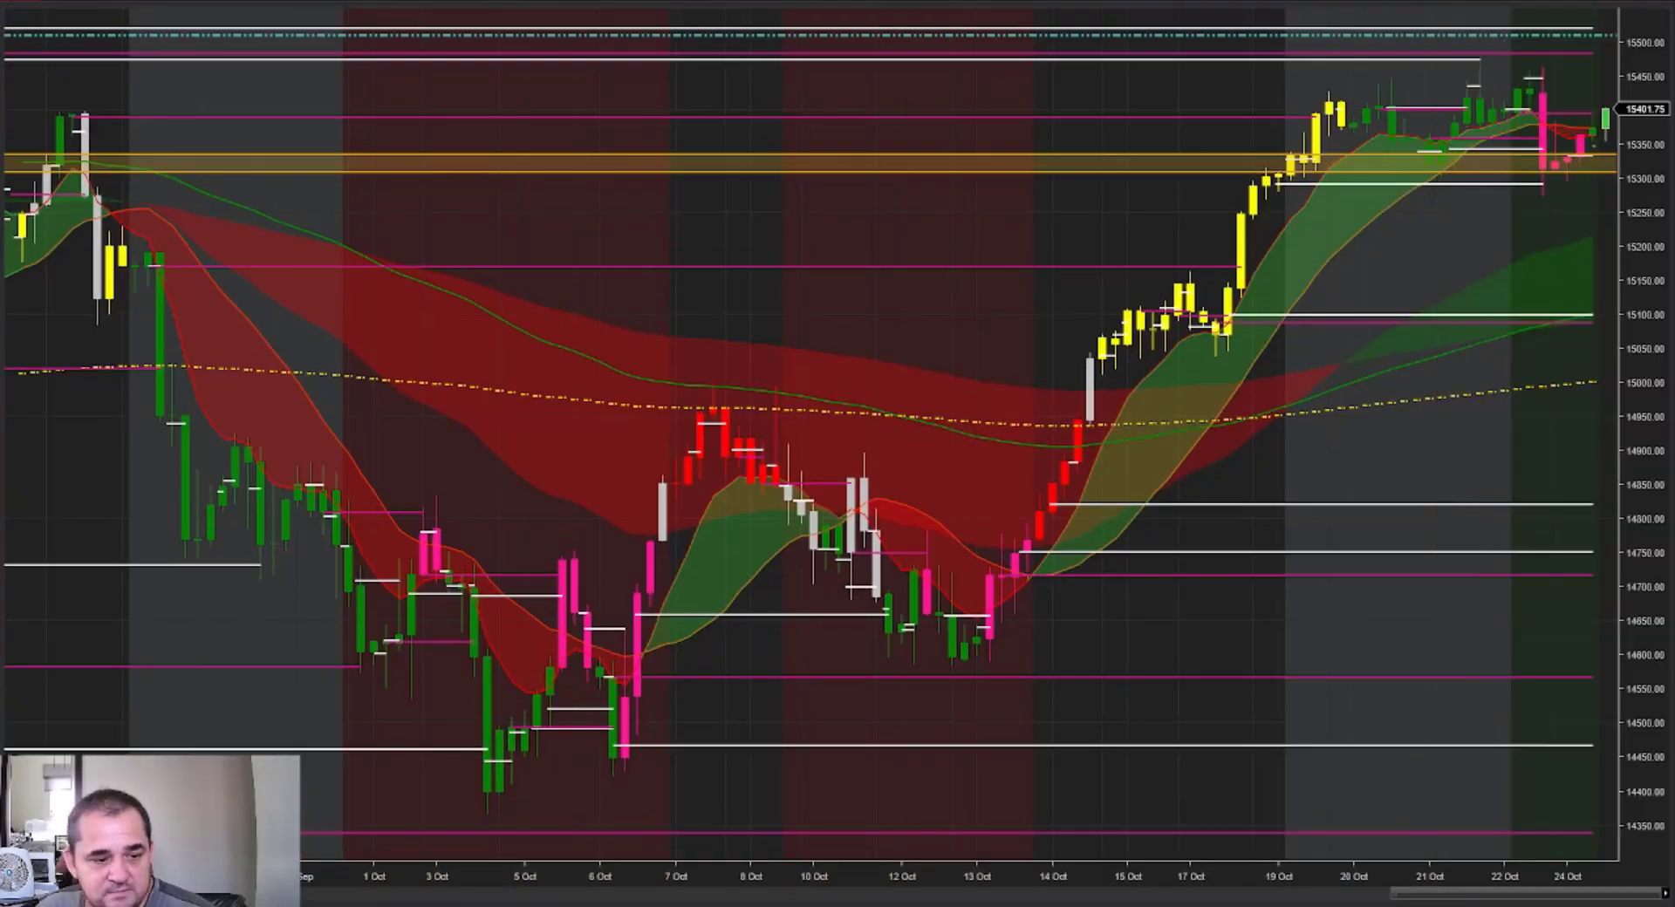
pyautogui.hotkey('alt', 'Tab')
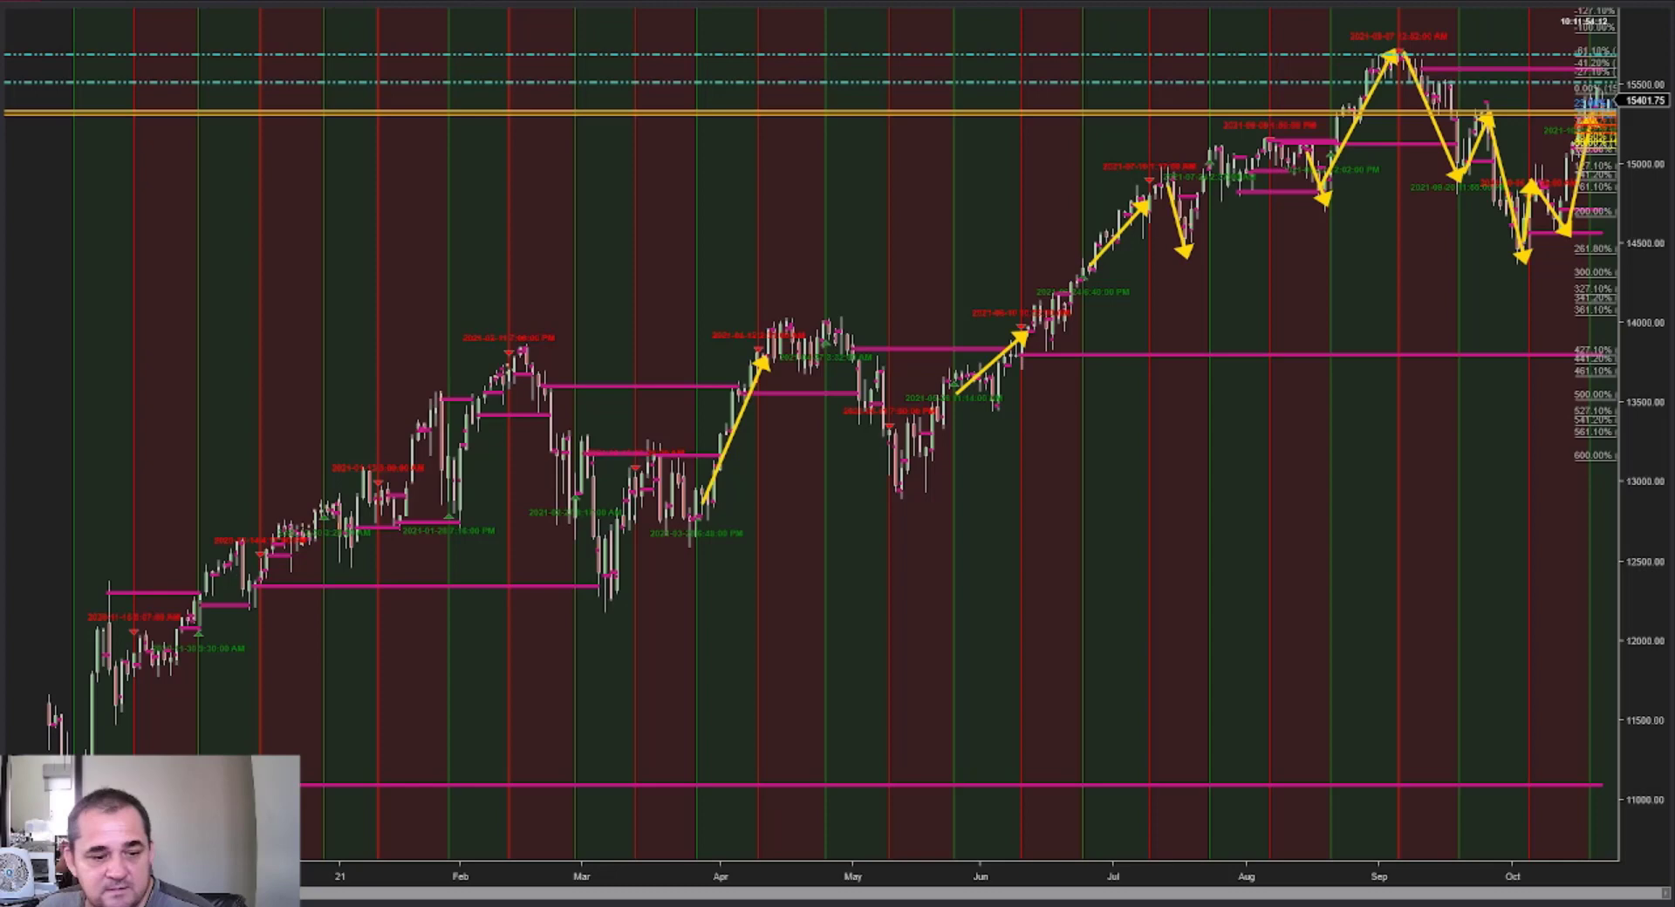
pyautogui.hotkey('alt', 'Tab')
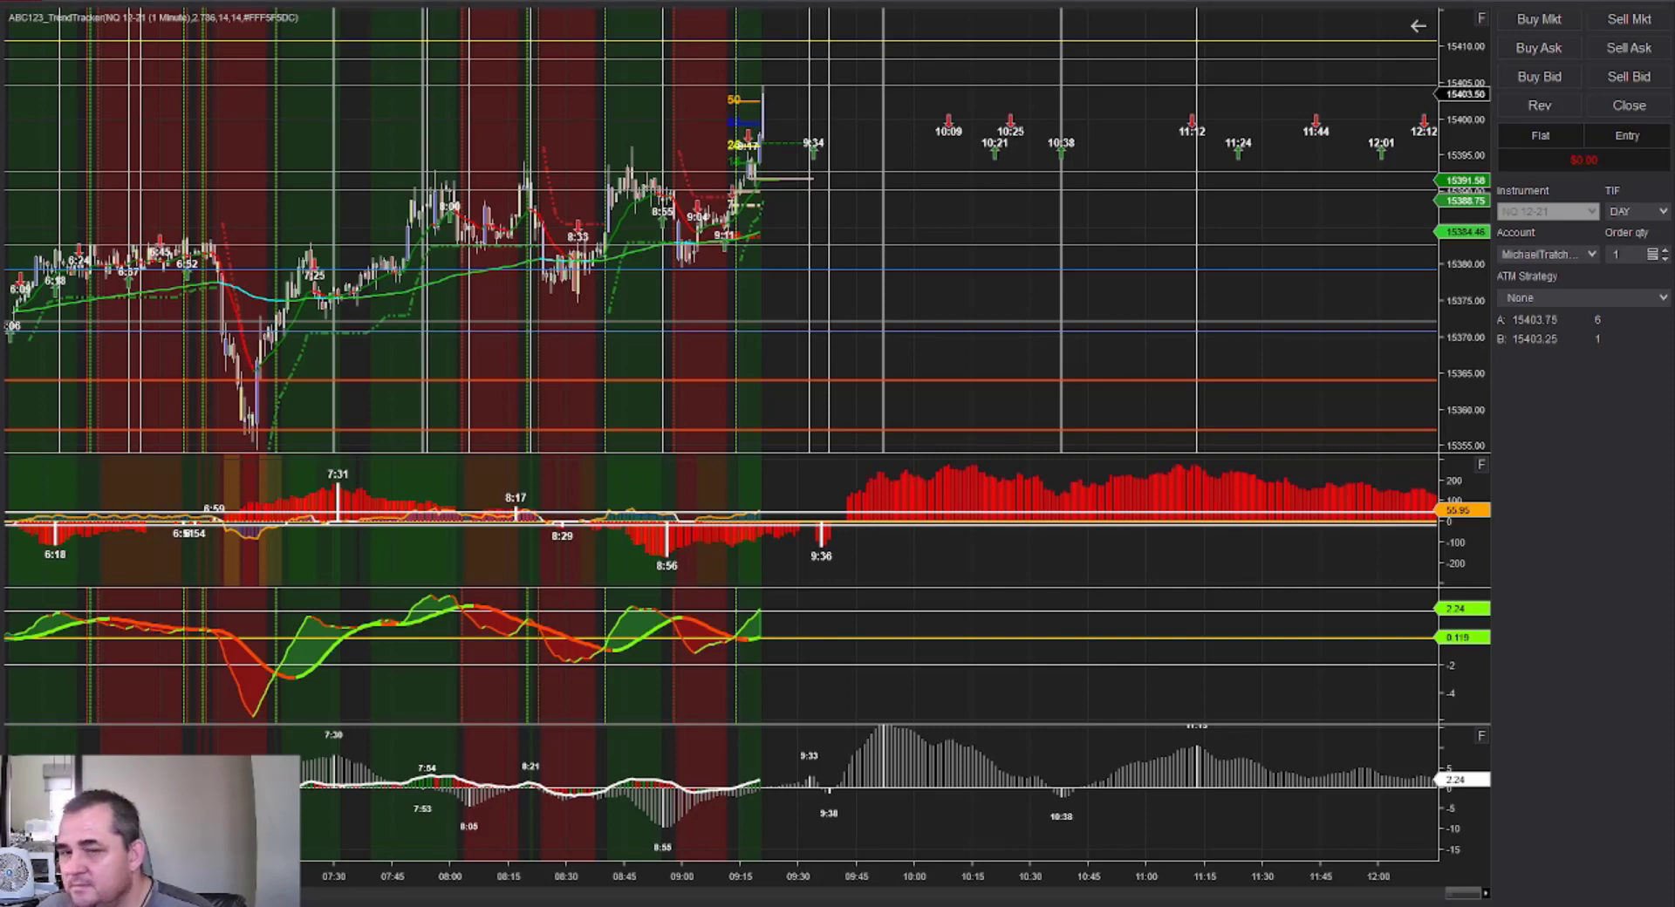
# Set Time & Sales to Always on top and park it at the left screen edge
pyautogui.moveTo(389, 228); pyautogui.dragTo(271, 34)
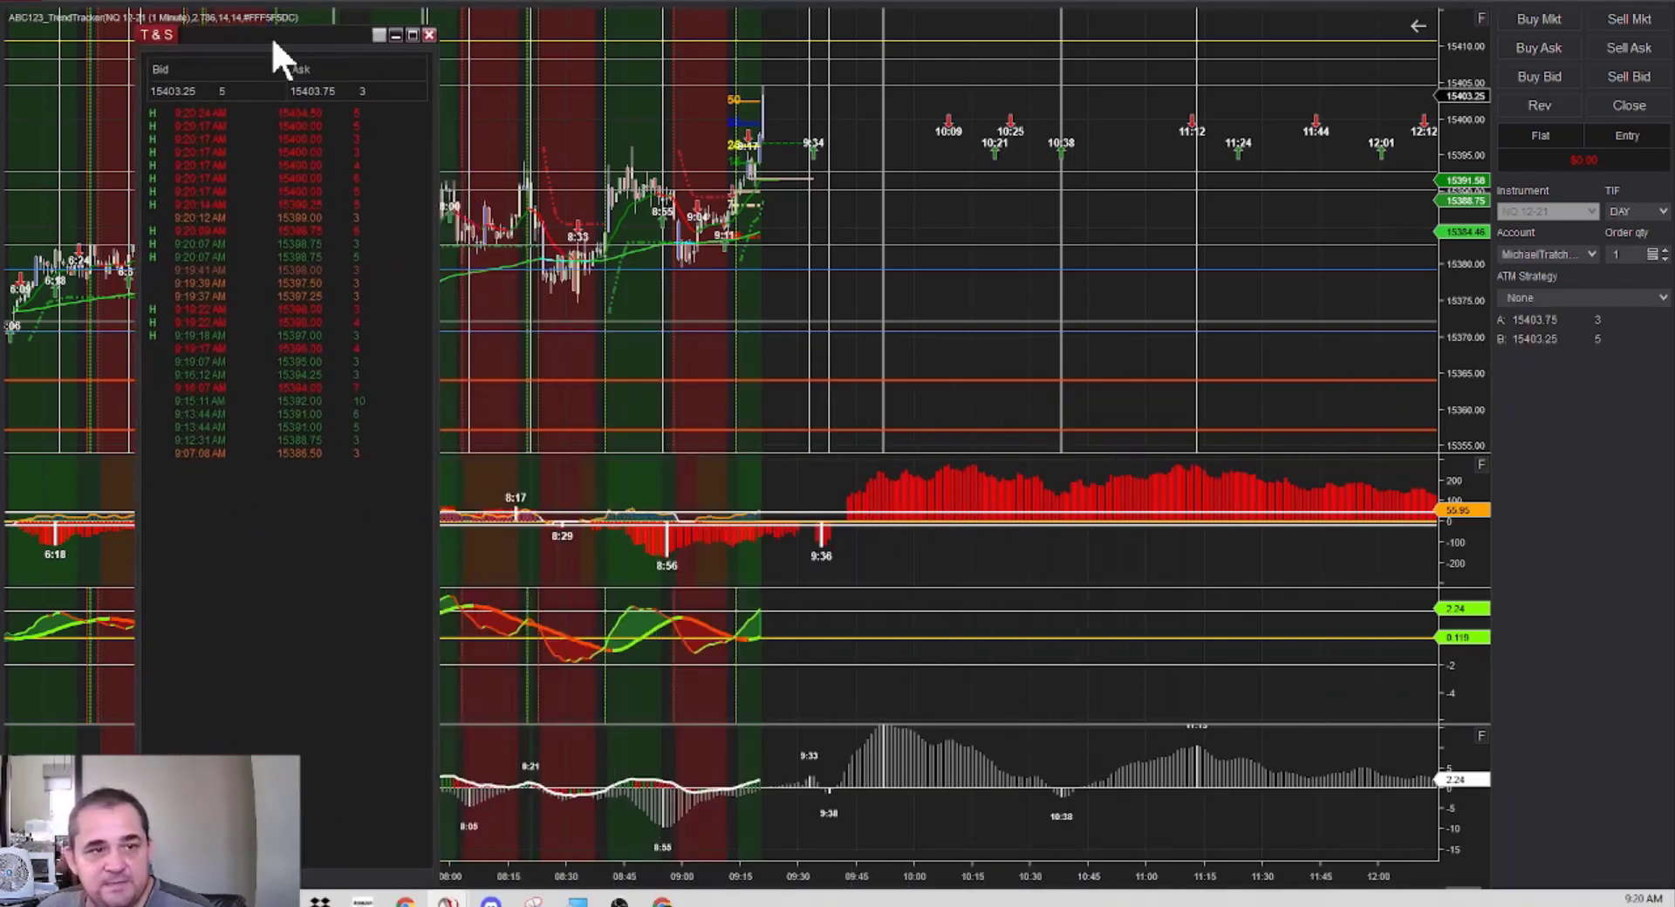
pyautogui.rightClick(225, 567)
pyautogui.click(253, 752)
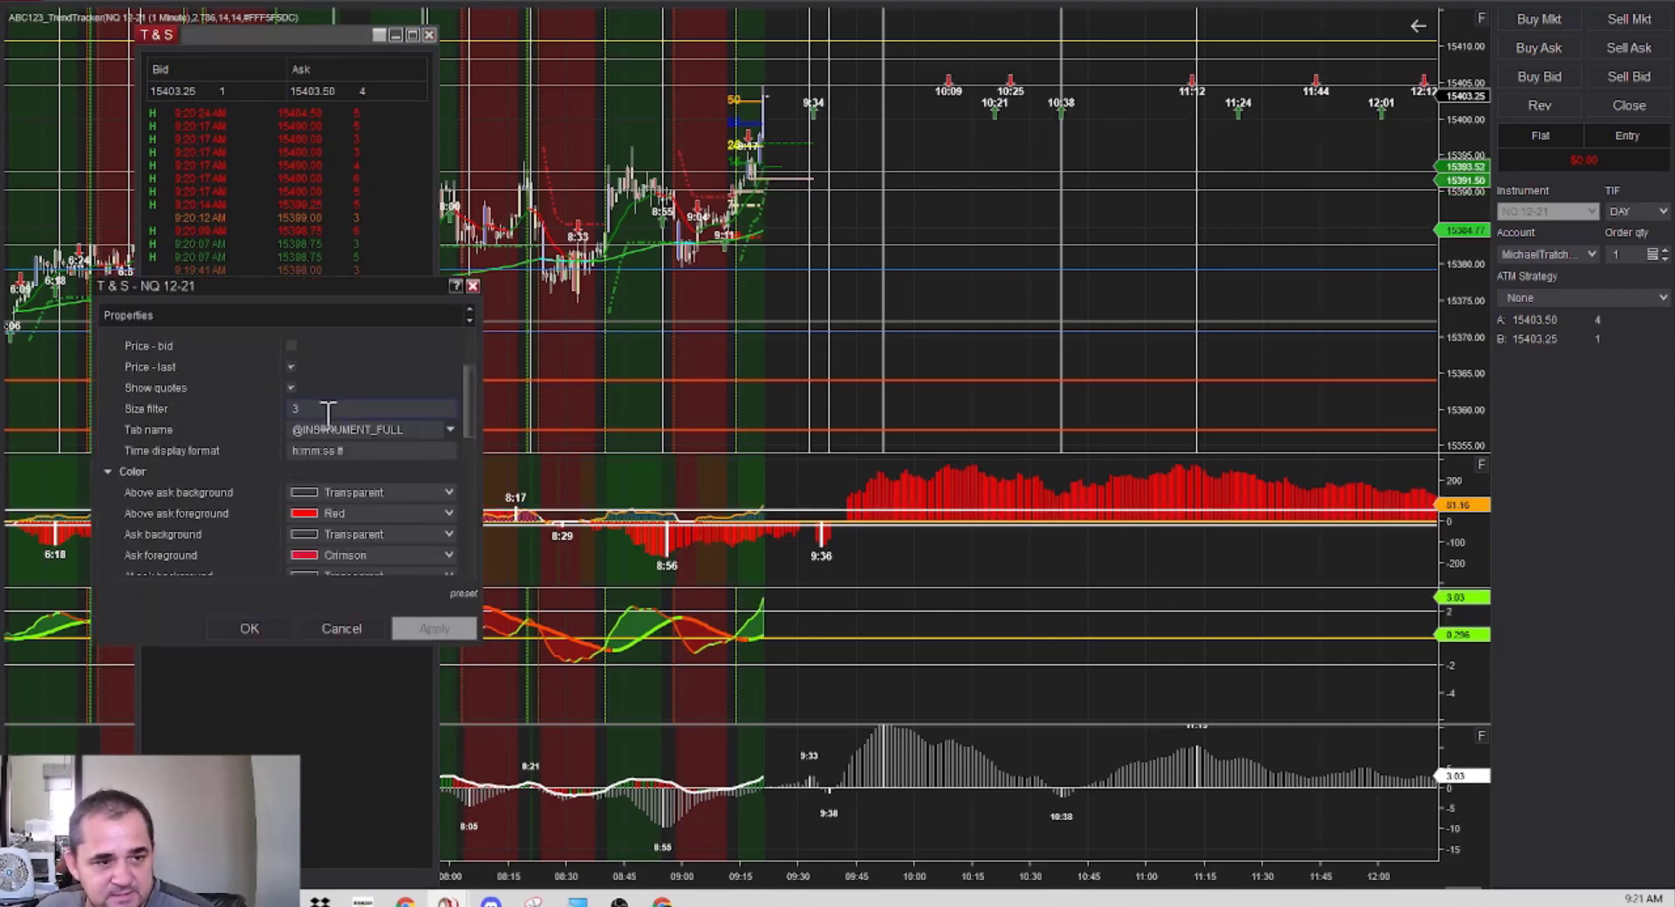
pyautogui.scroll(-10, 327, 415)
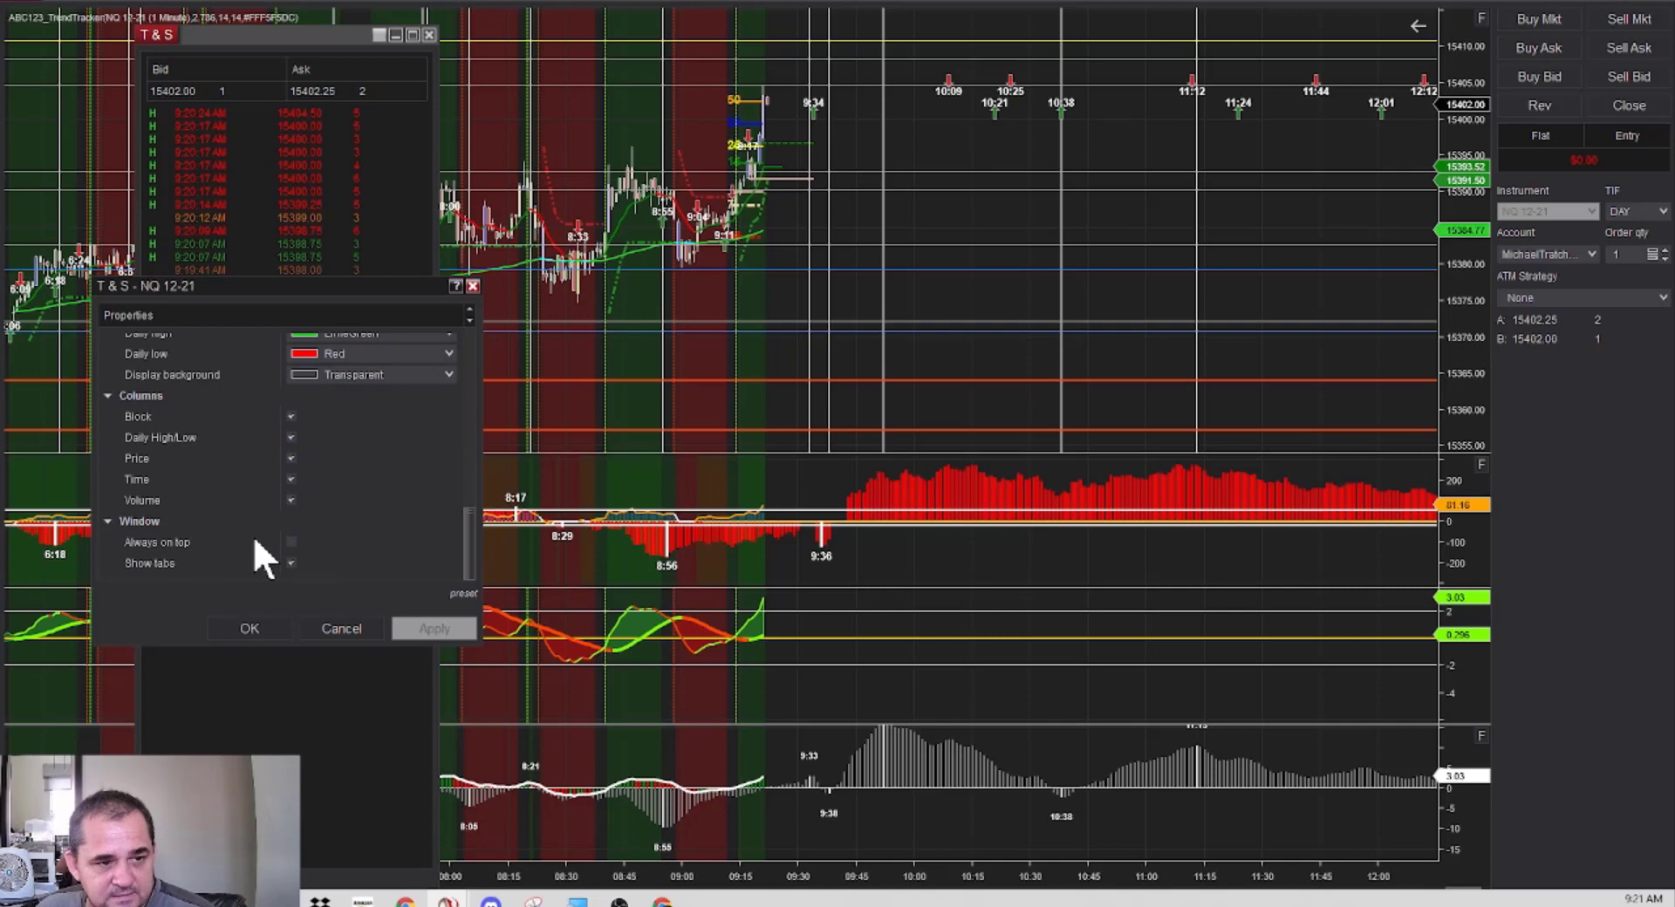
pyautogui.click(291, 542)
pyautogui.click(403, 621)
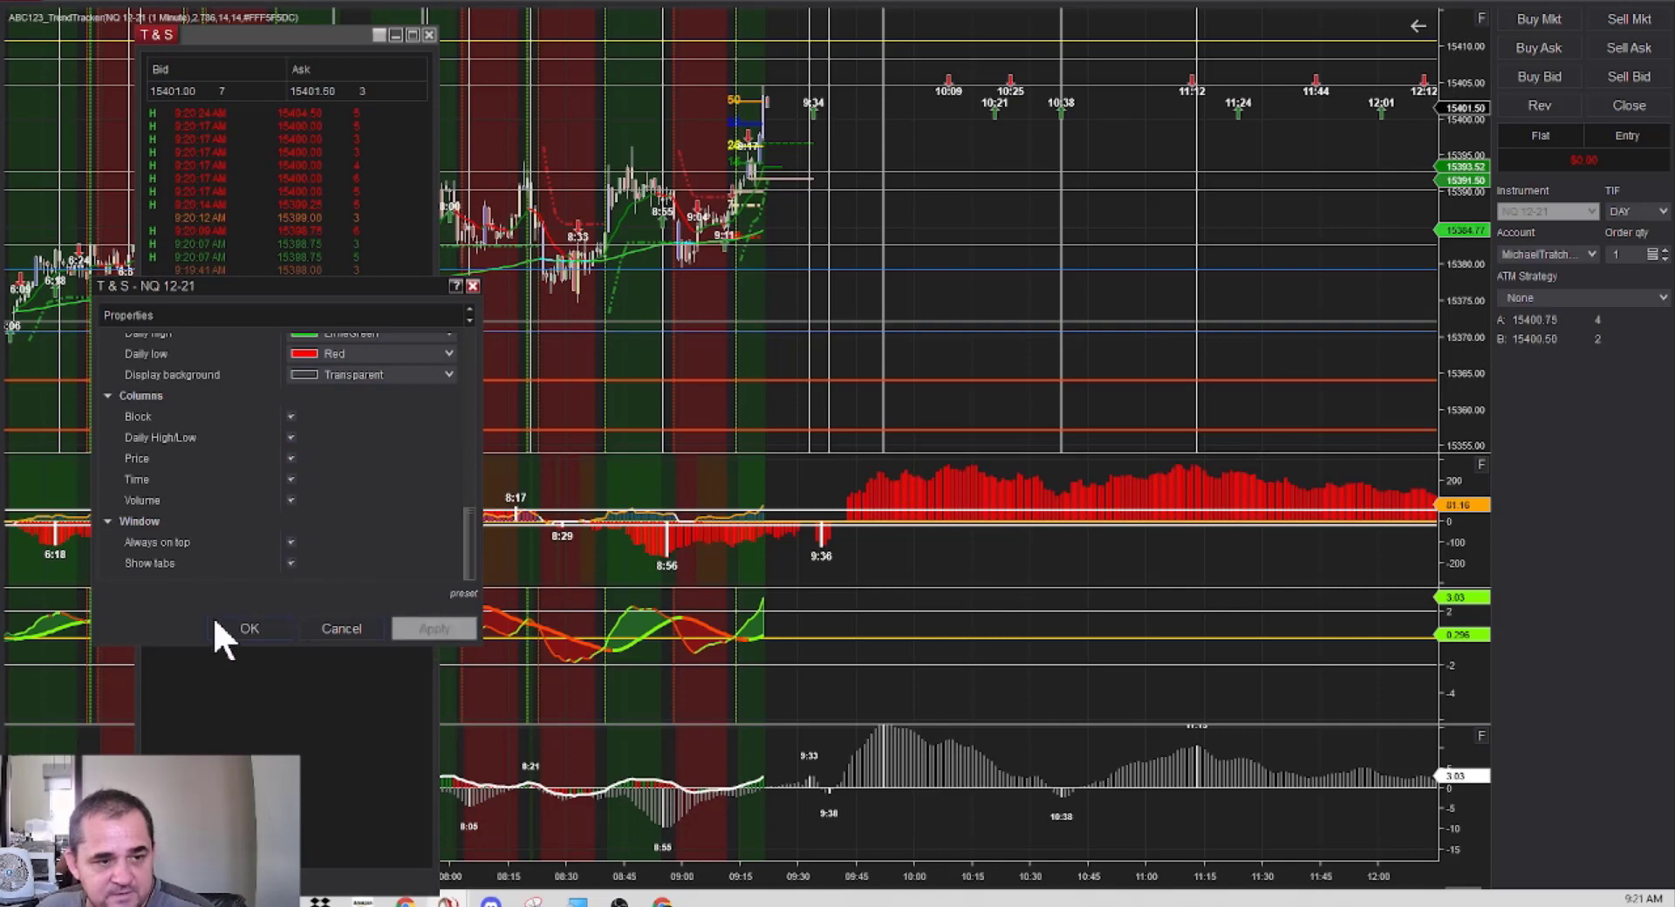
pyautogui.click(224, 625)
pyautogui.moveTo(243, 30); pyautogui.dragTo(133, 13)
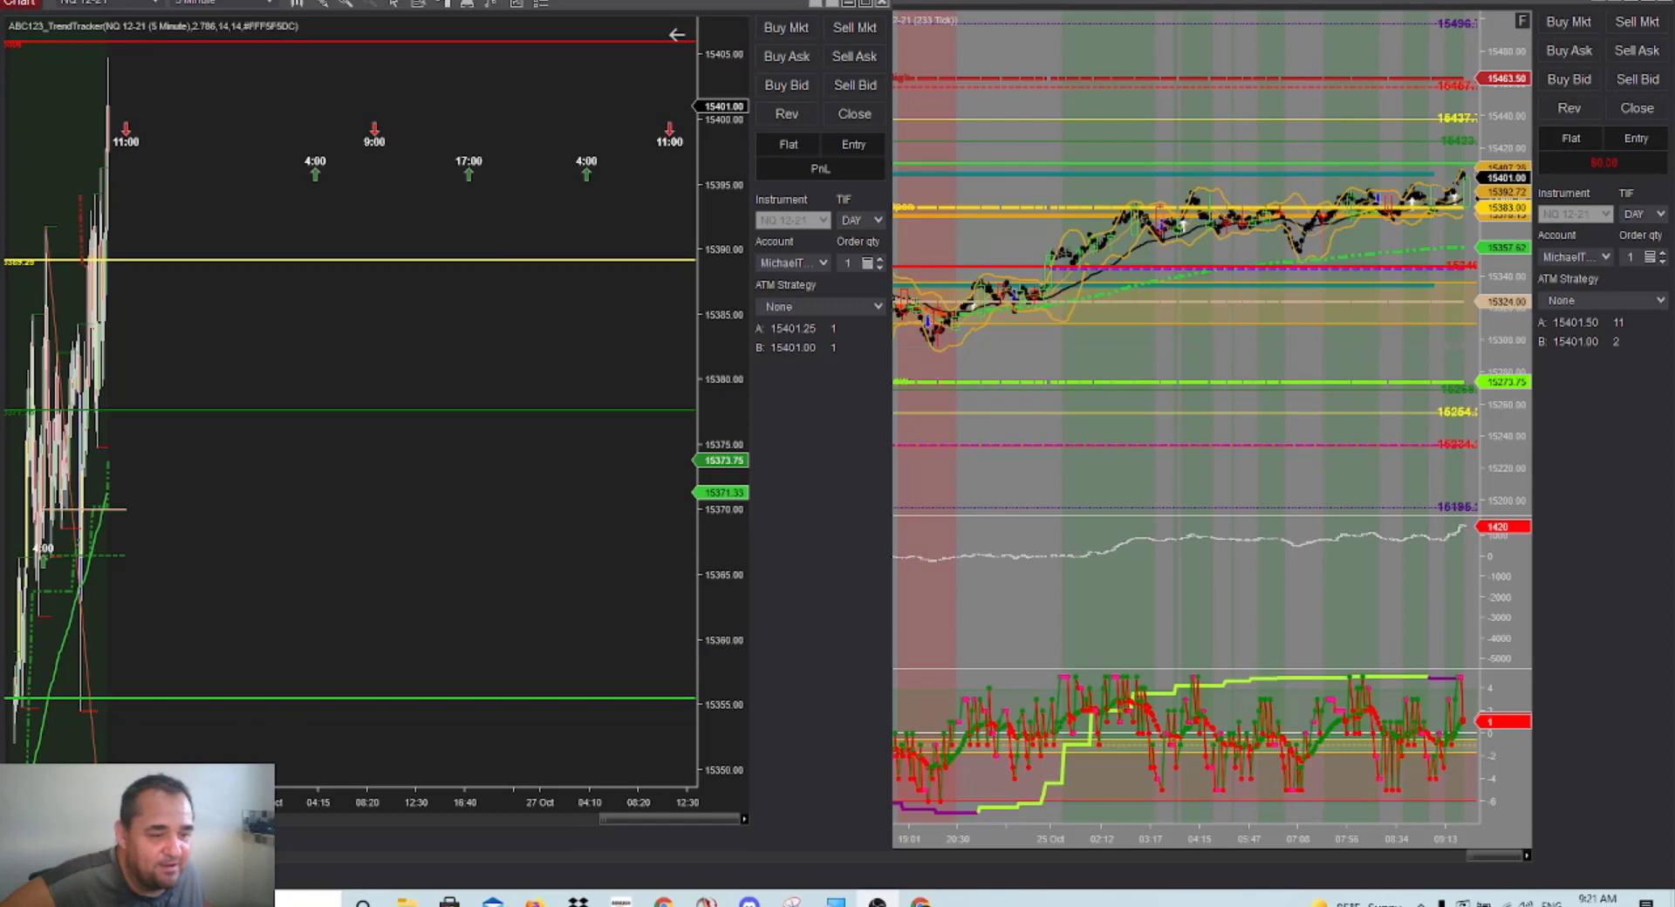
# Switch the left chart to MarketCycle and pan back to show Fib targets to 23 Oct
pyautogui.hotkey('ctrl', 'Tab')
pyautogui.hotkey('ctrl', 'Tab')
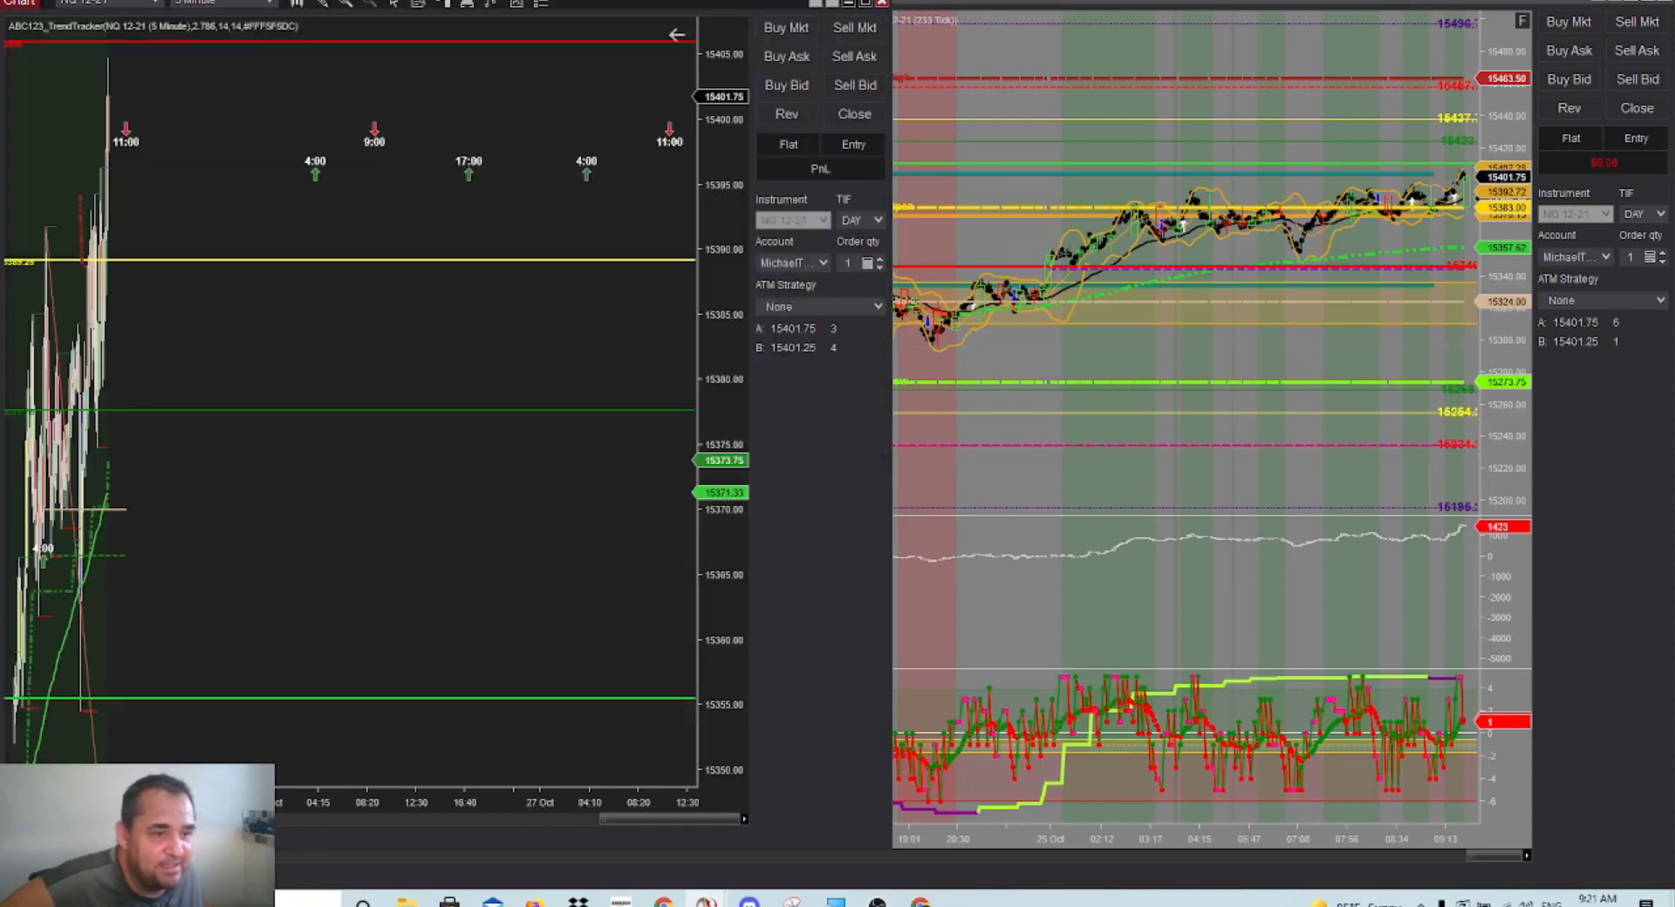
pyautogui.hotkey('ctrl', 'Tab')
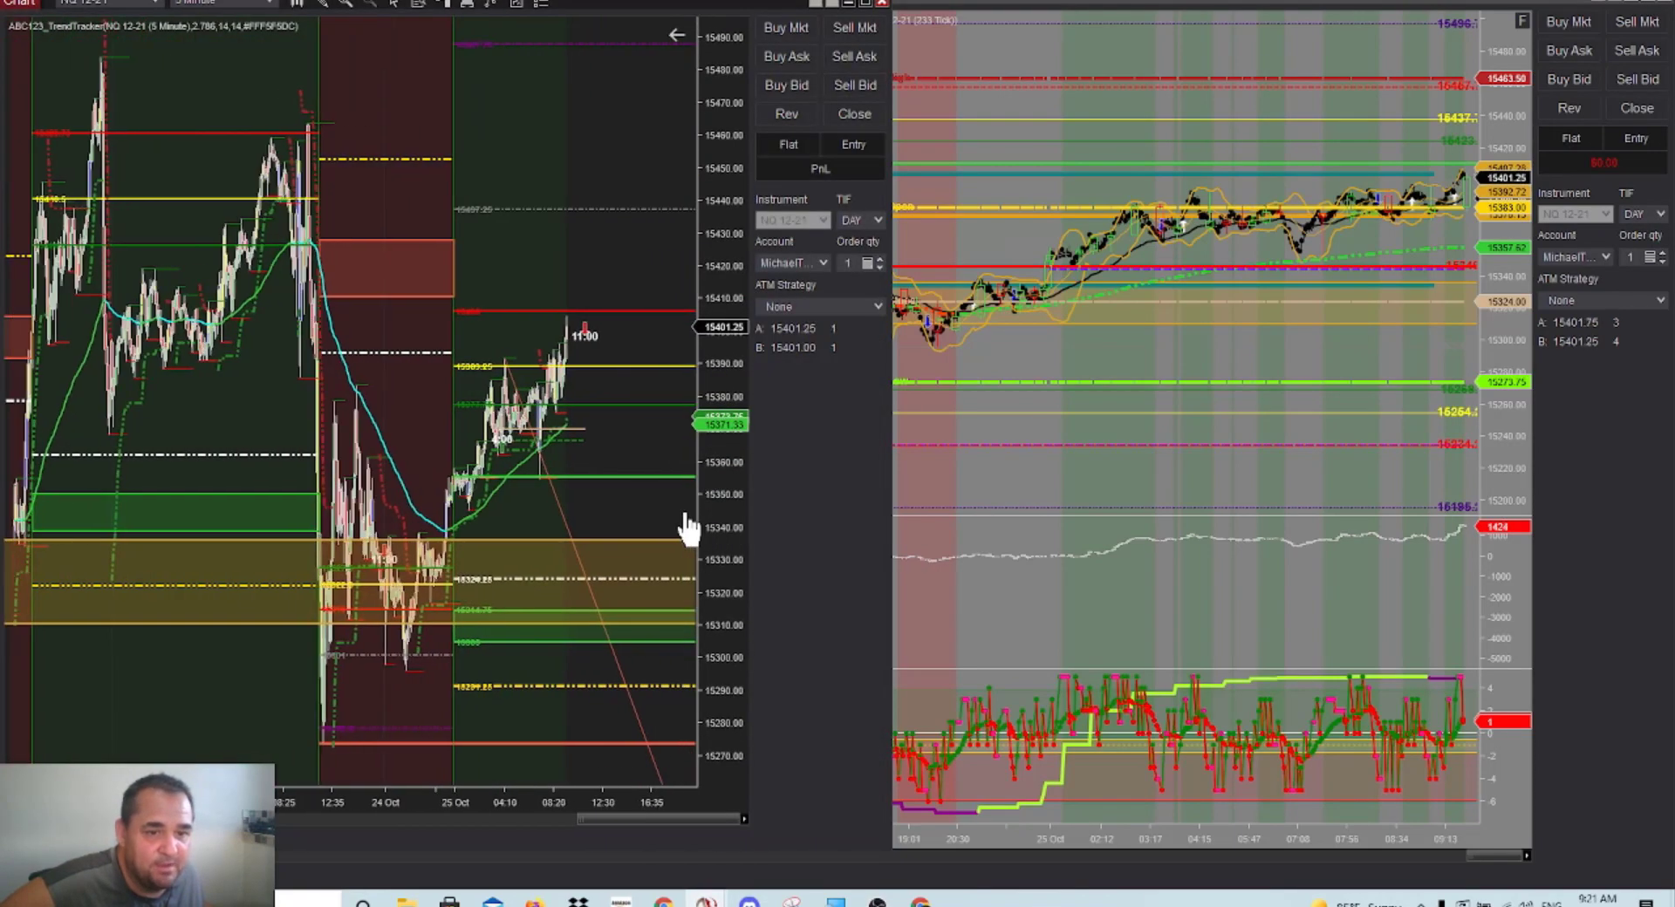
pyautogui.hotkey('ctrl', 'Tab')
pyautogui.moveTo(297, 533); pyautogui.dragTo(353, 541)
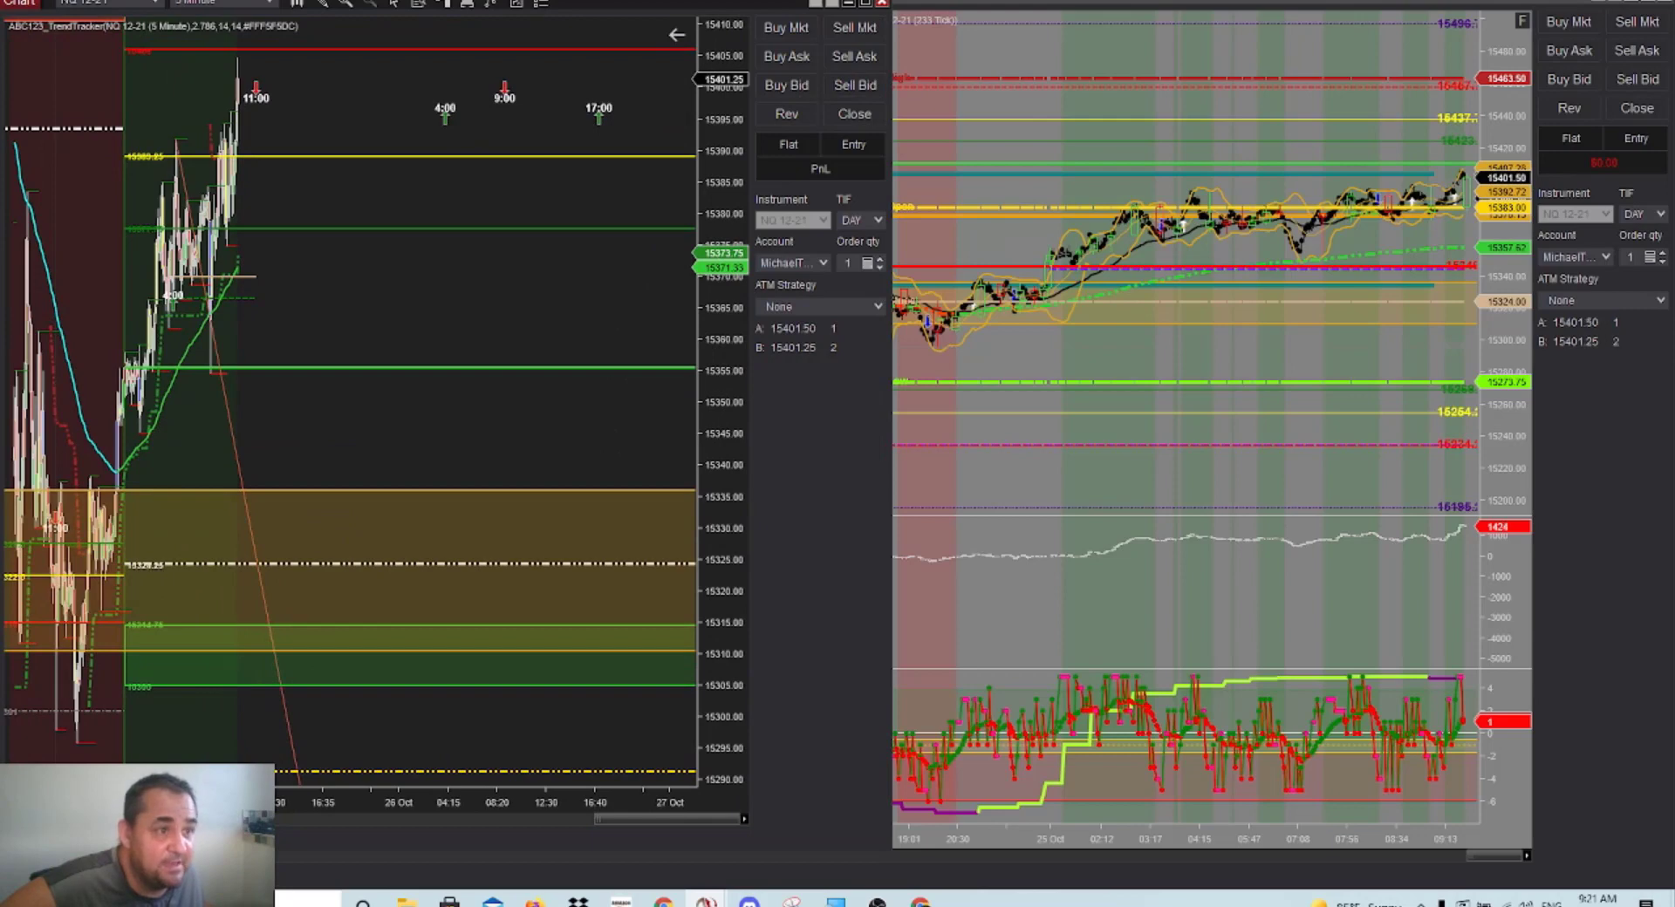
pyautogui.hotkey('ctrl', 'Tab')
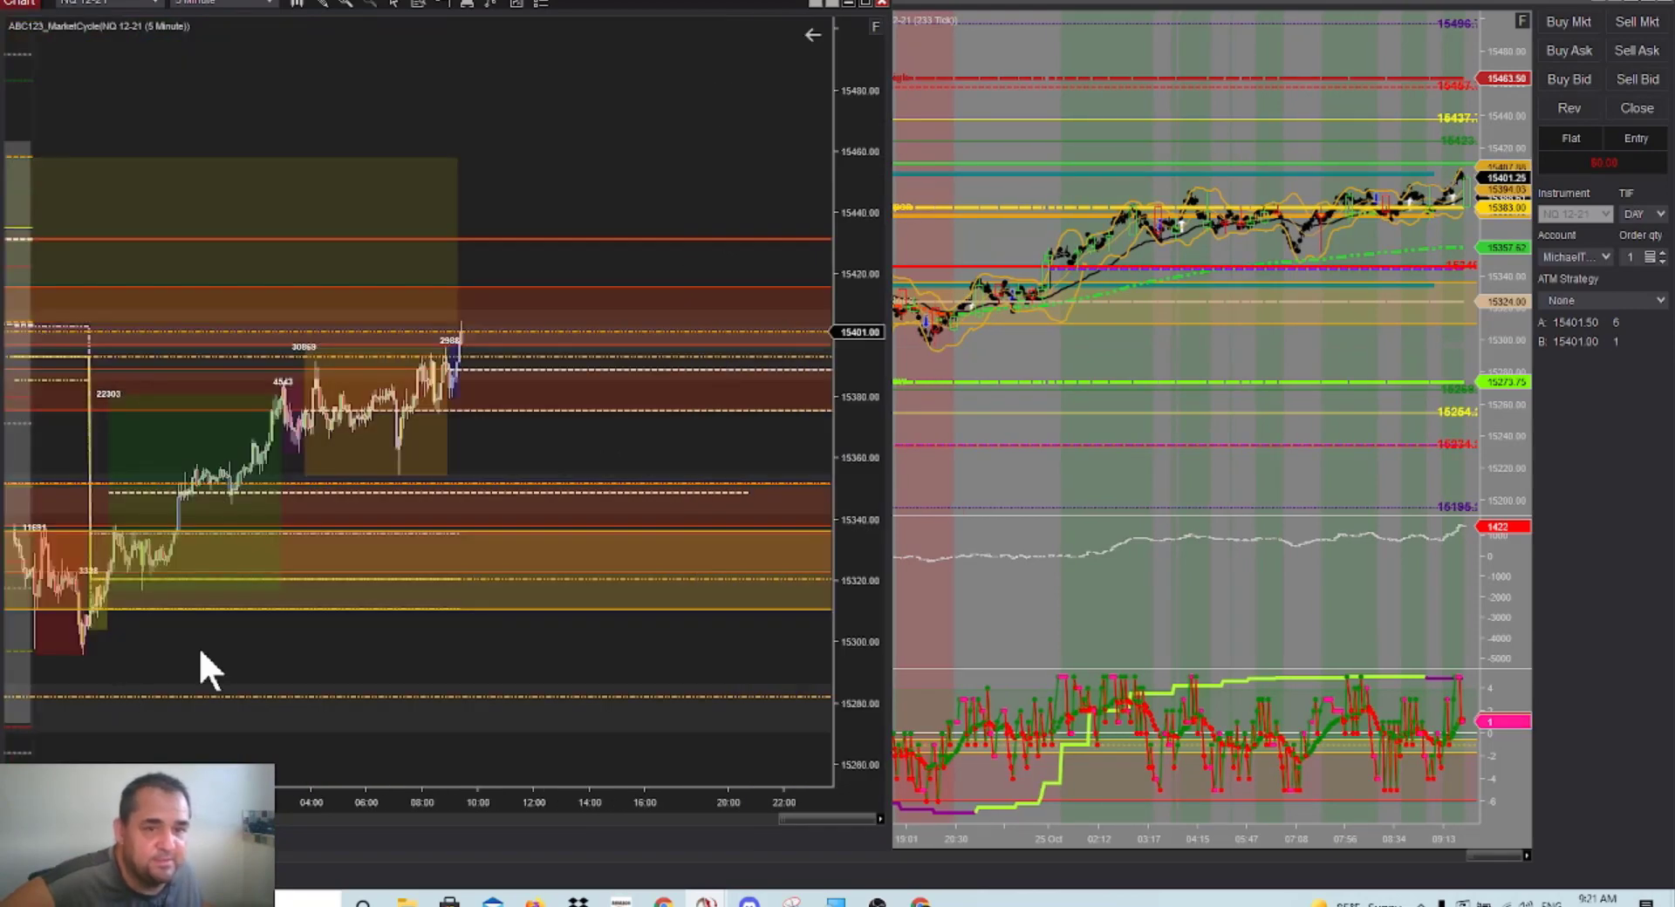
pyautogui.moveTo(475, 768)
pyautogui.mouseDown()
pyautogui.moveTo(432, 768)
pyautogui.moveTo(453, 768)
pyautogui.mouseUp()
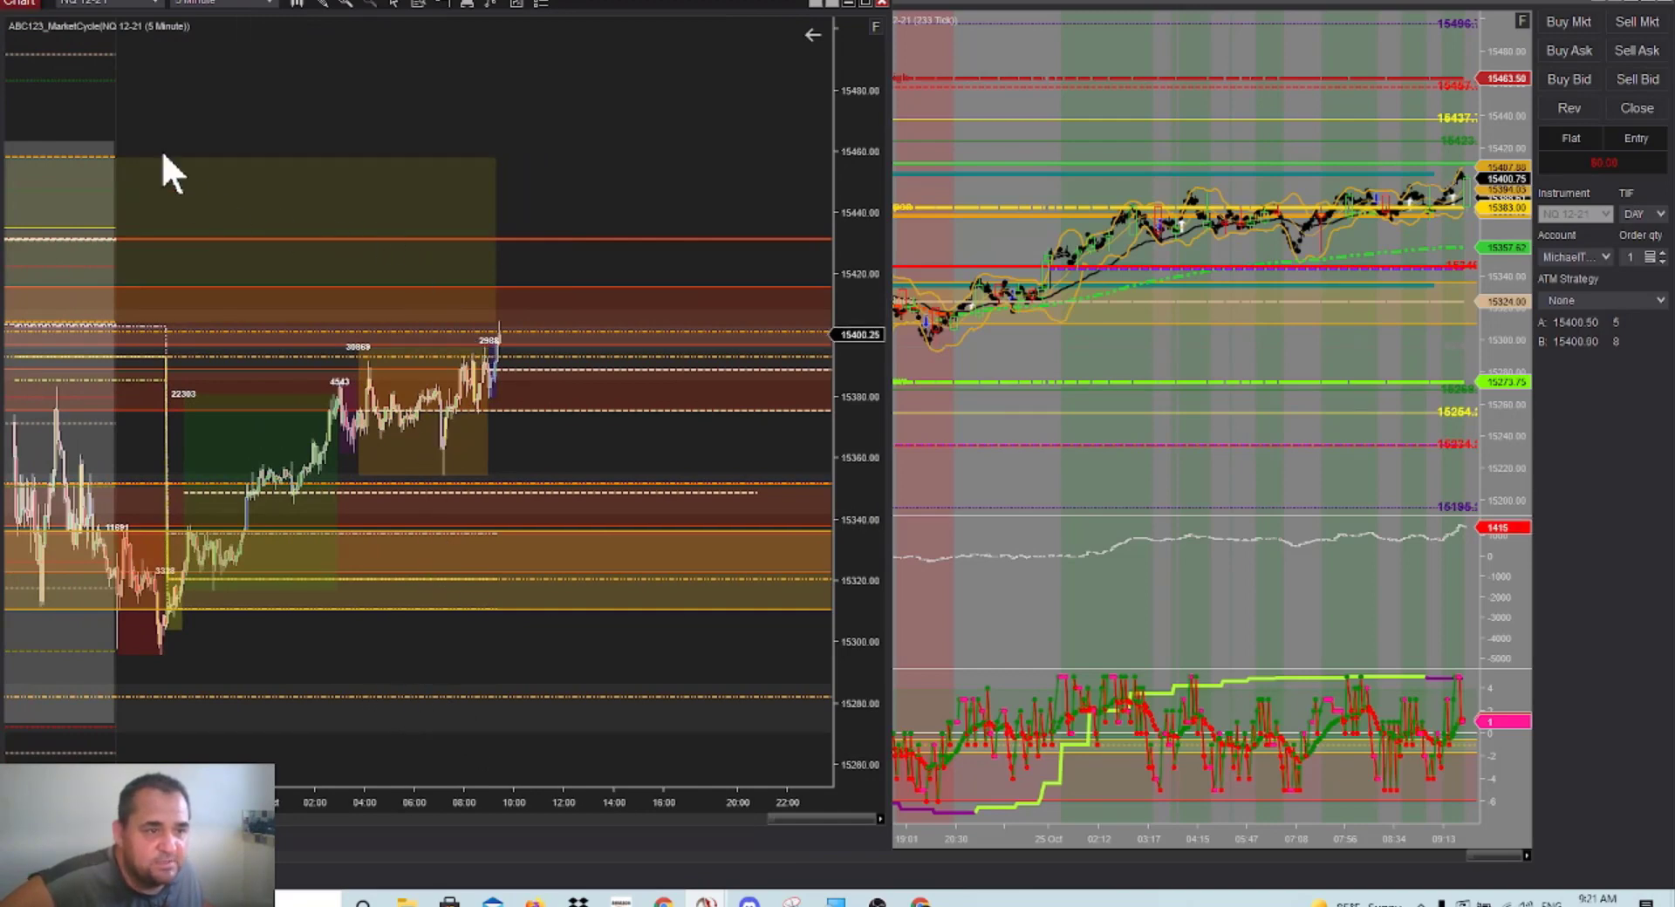
pyautogui.moveTo(161, 165); pyautogui.dragTo(595, 157)
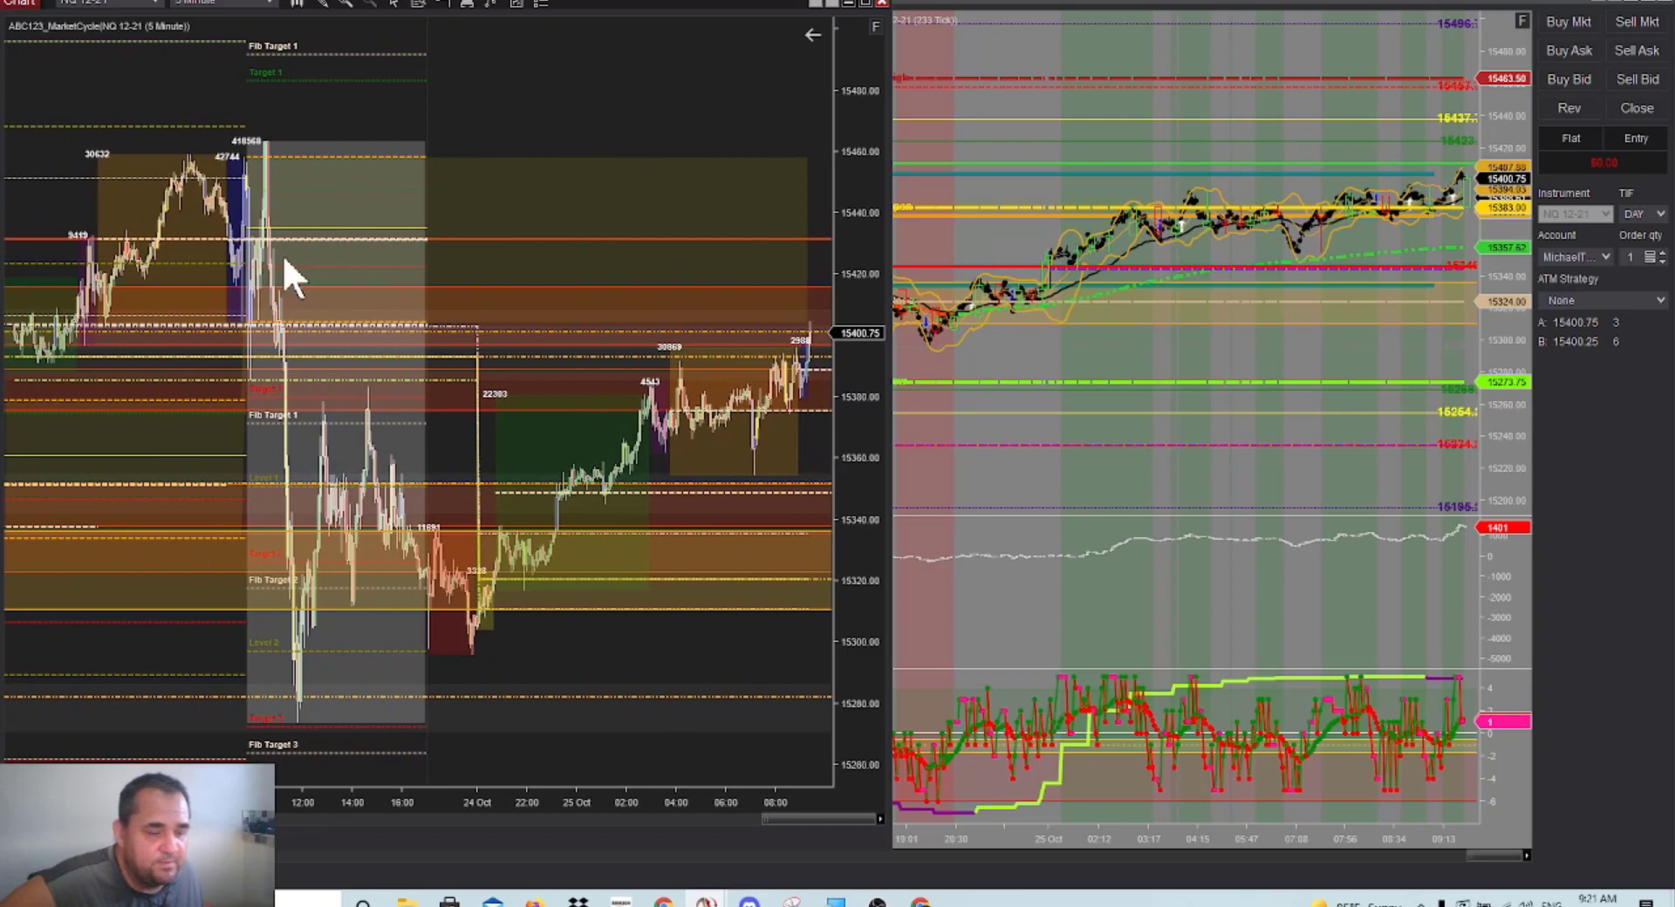
# Draw a Region Highlight Y band from about 15430 to 15460 on the 5-minute chart
pyautogui.click(322, 5)
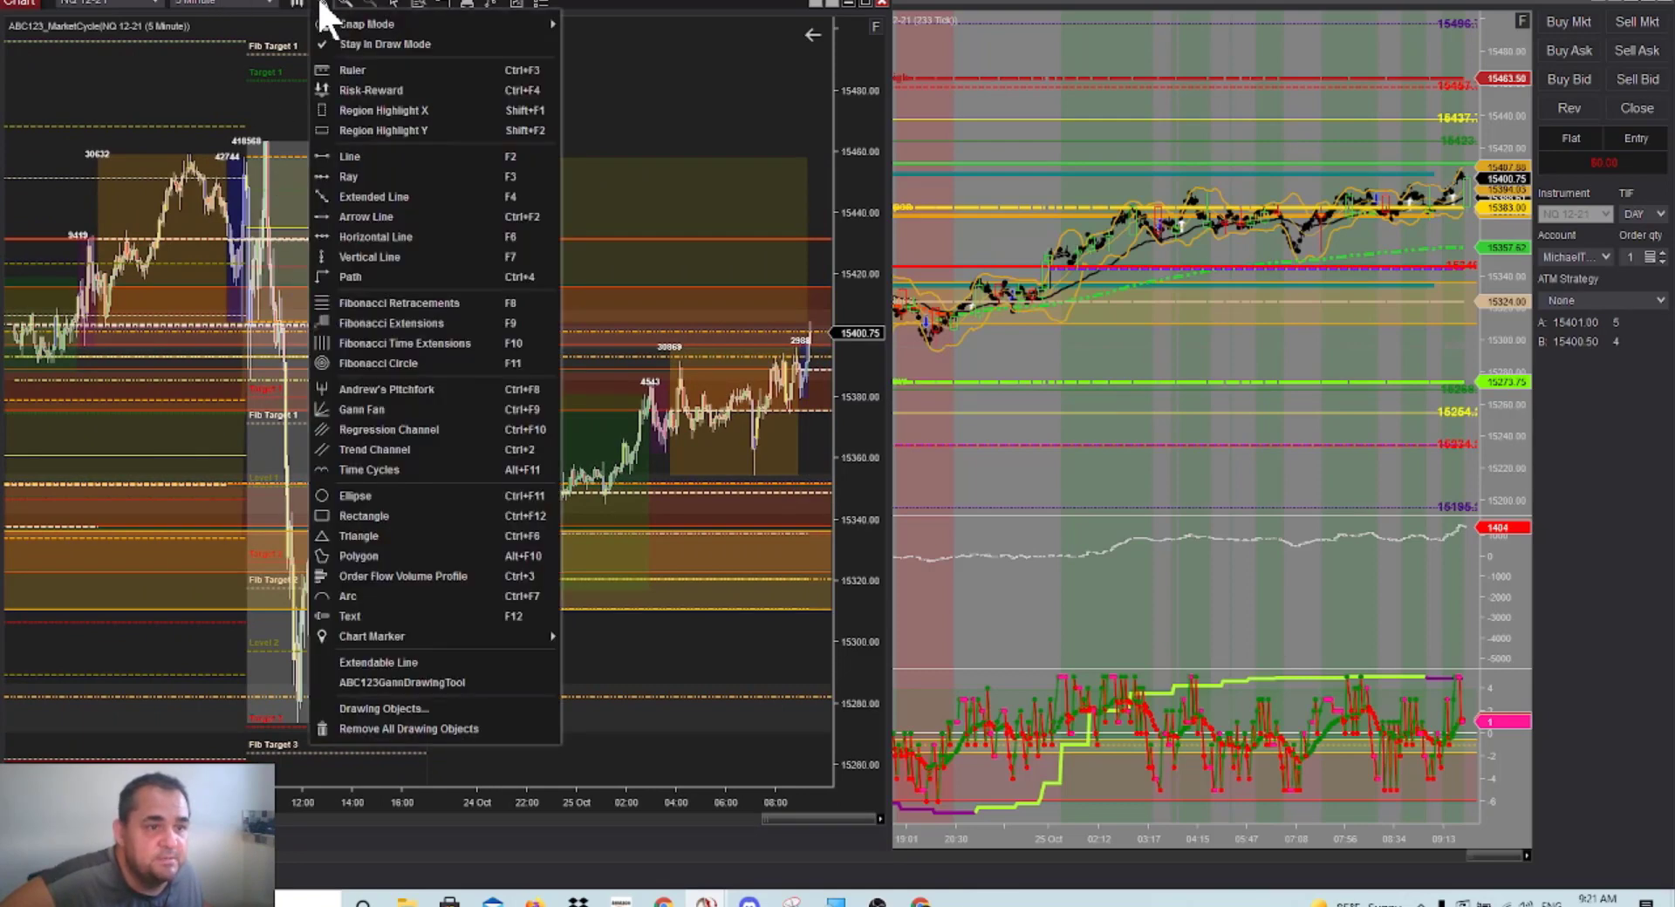
pyautogui.click(327, 124)
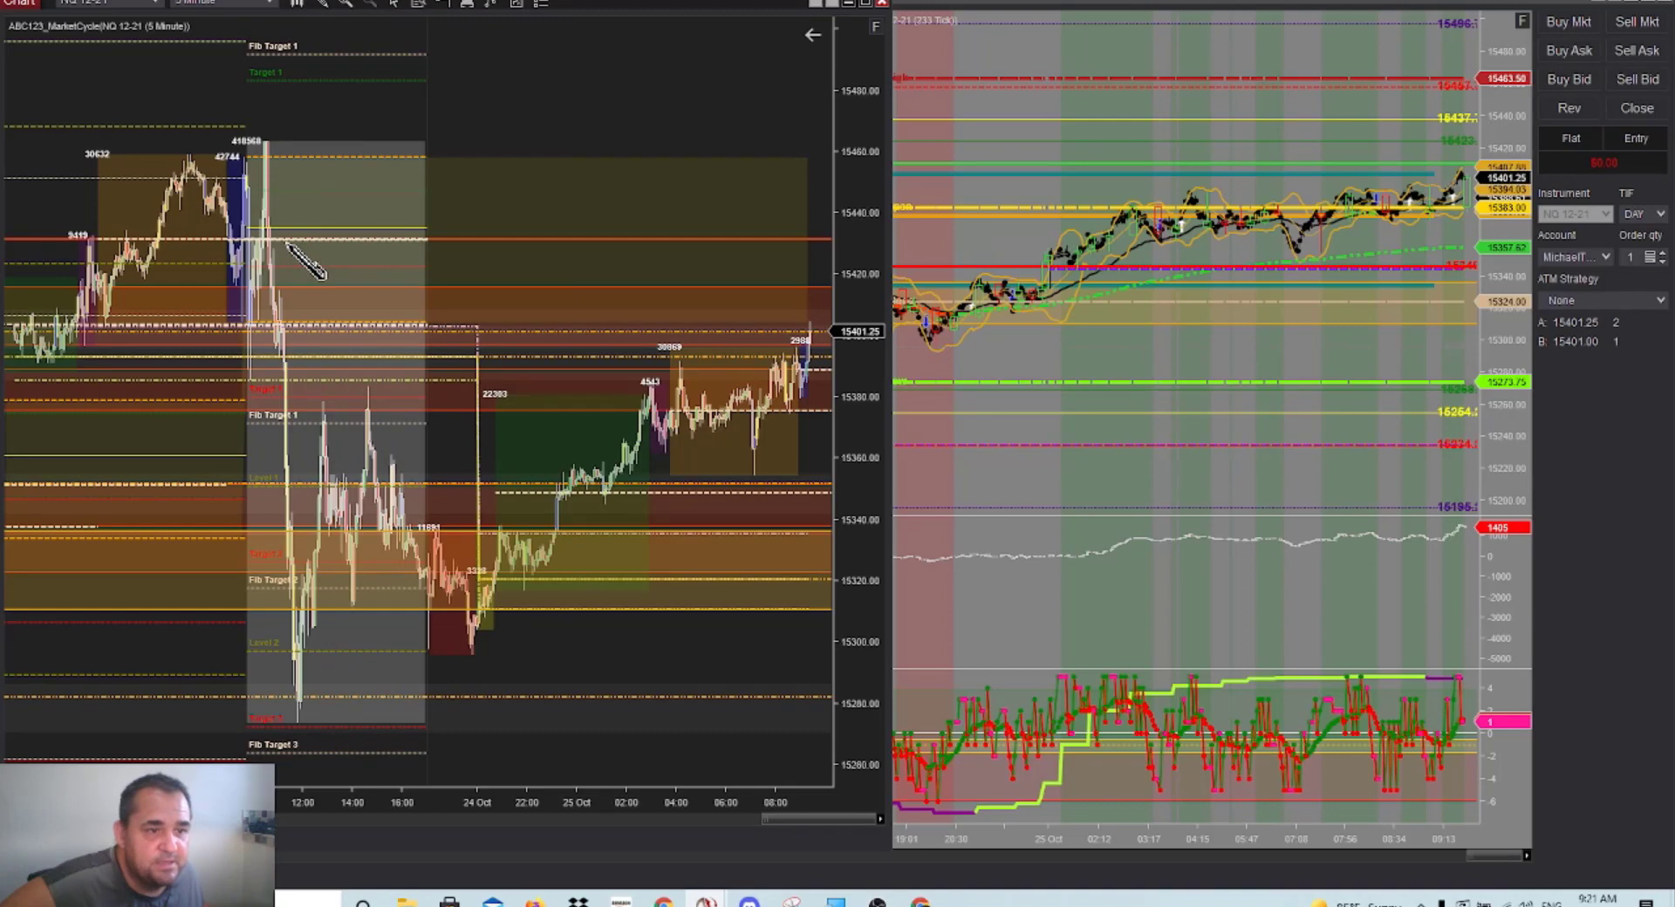
pyautogui.click(289, 243)
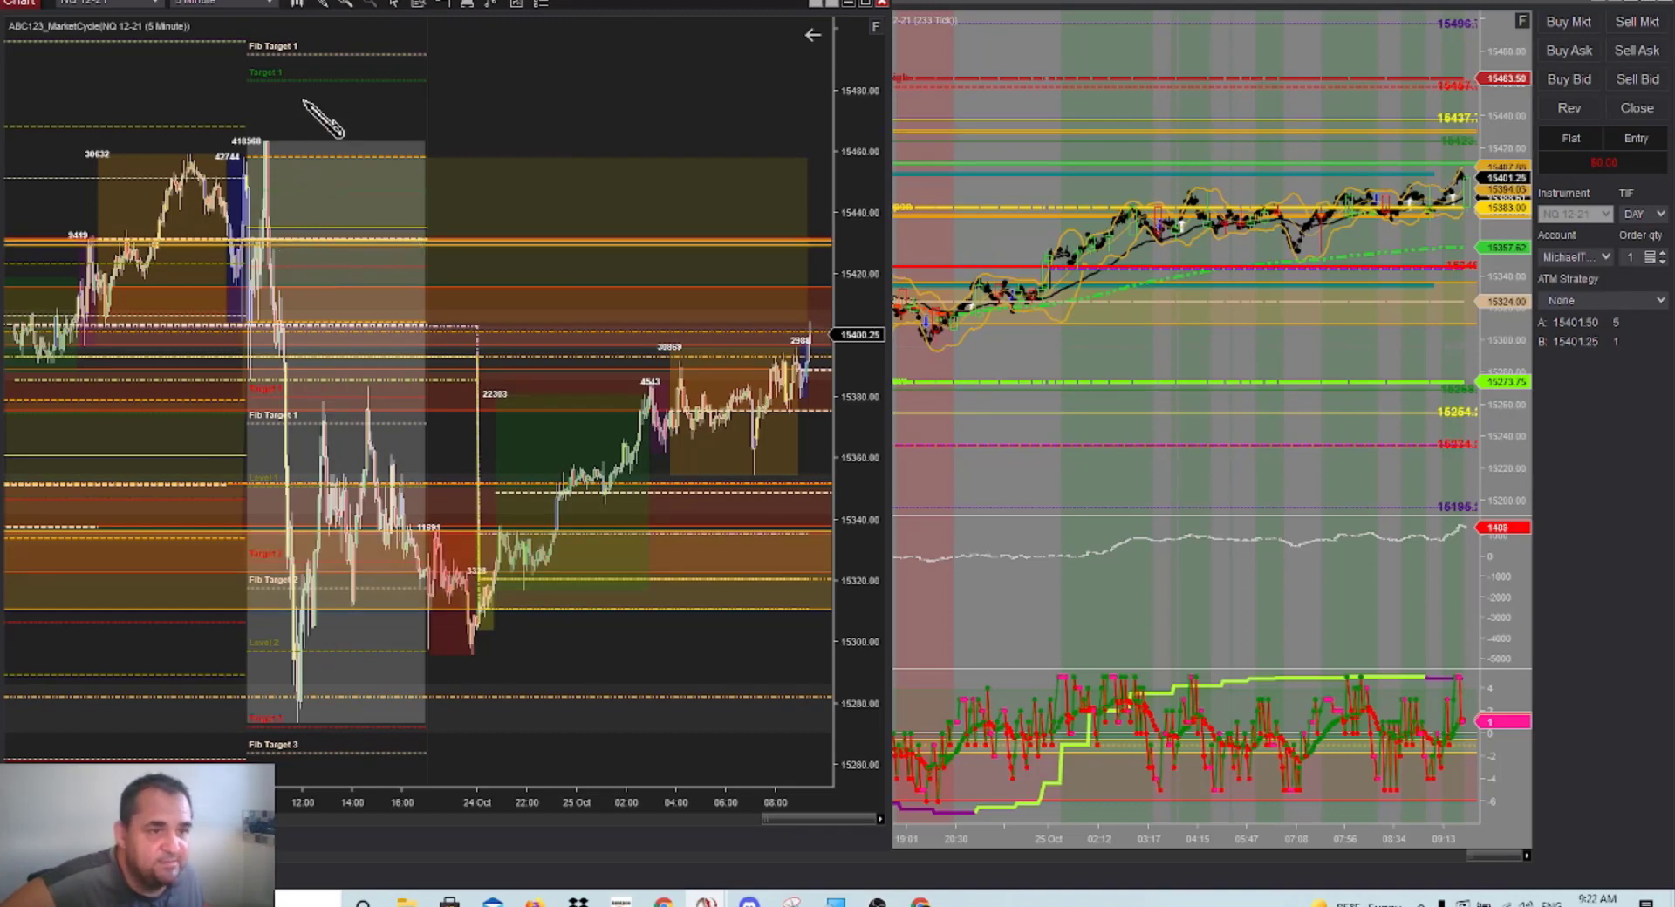
pyautogui.click(313, 141)
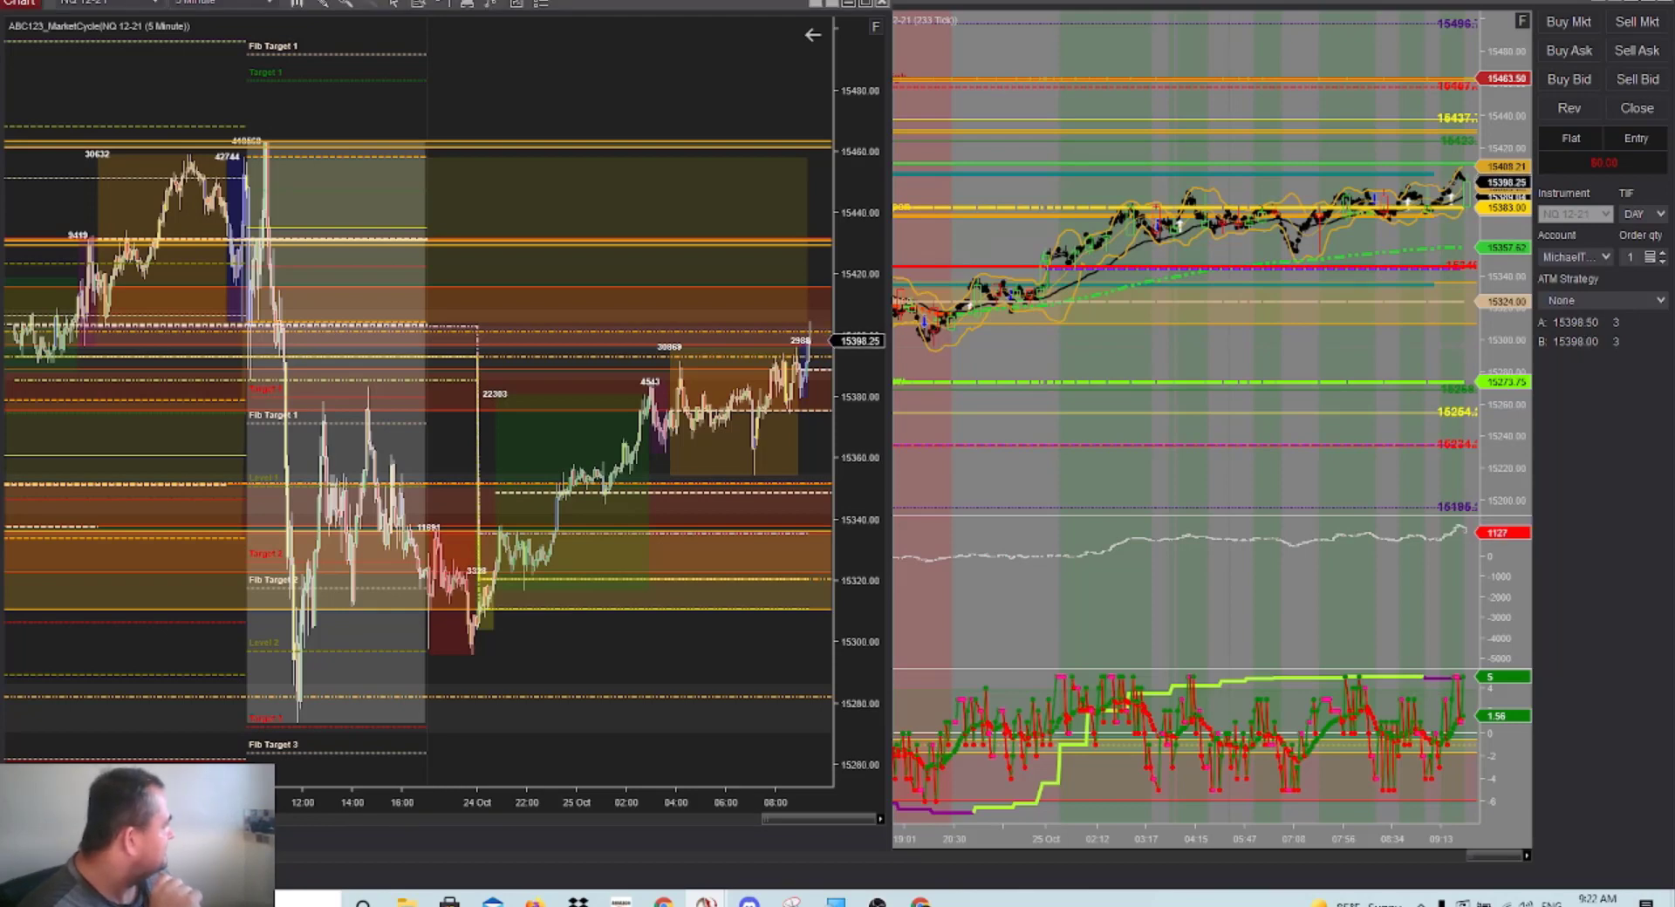
# Place Time & Sales over the charts and open its properties at the Color section
pyautogui.moveTo(0, 11); pyautogui.dragTo(583, 12)
pyautogui.rightClick(506, 266)
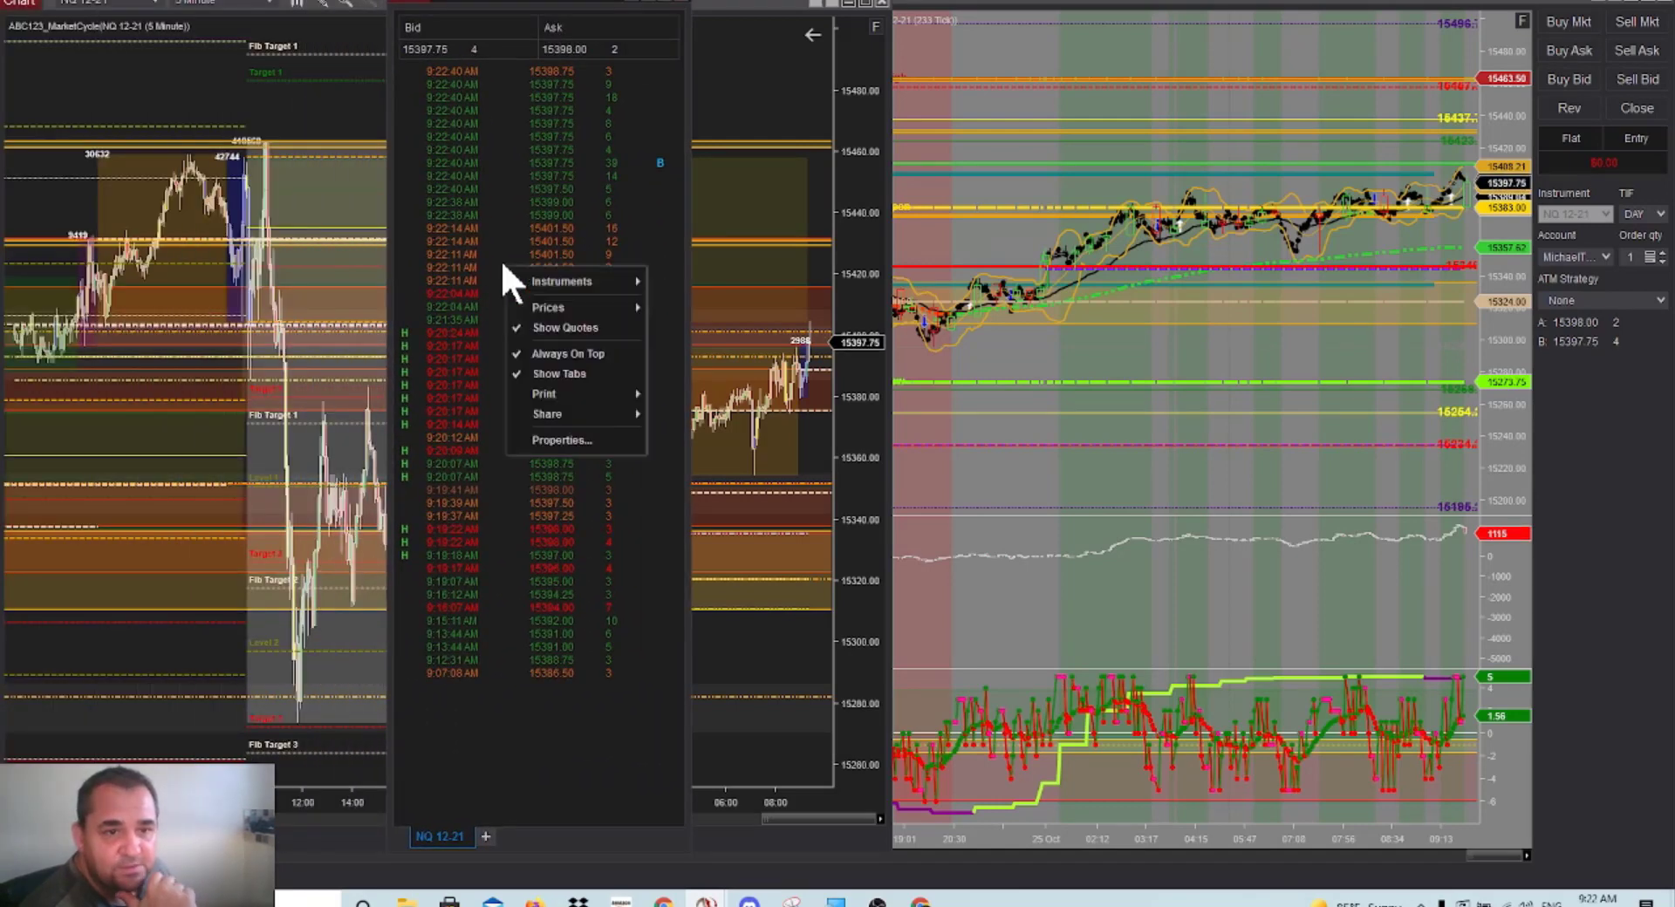
pyautogui.click(537, 440)
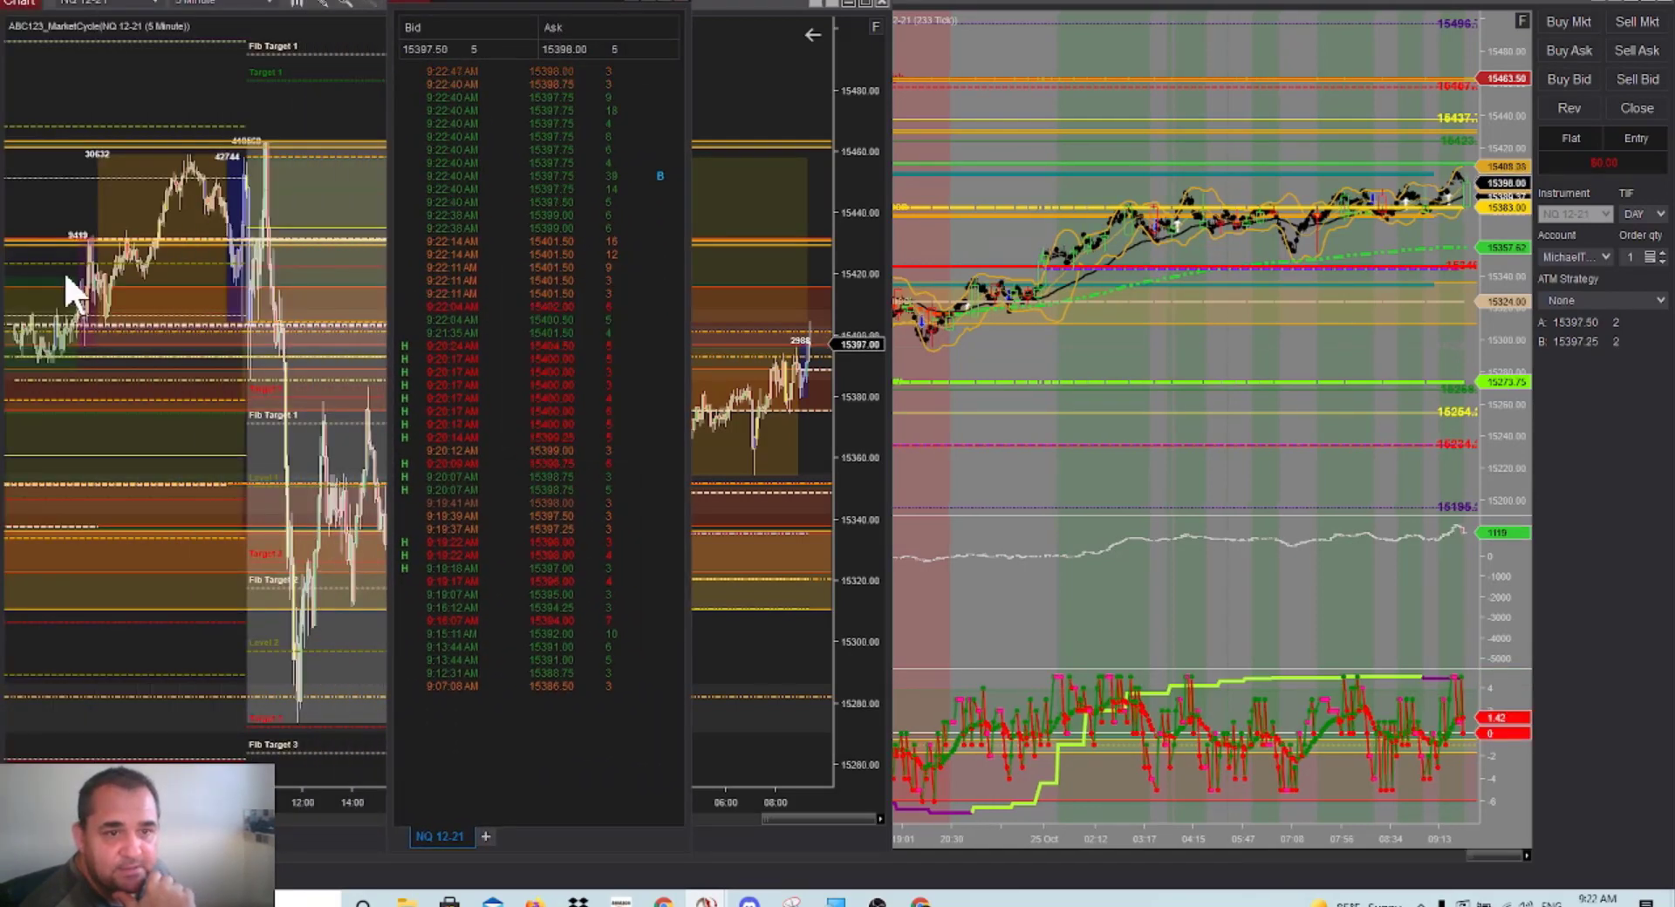
pyautogui.scroll(-8, 436, 415)
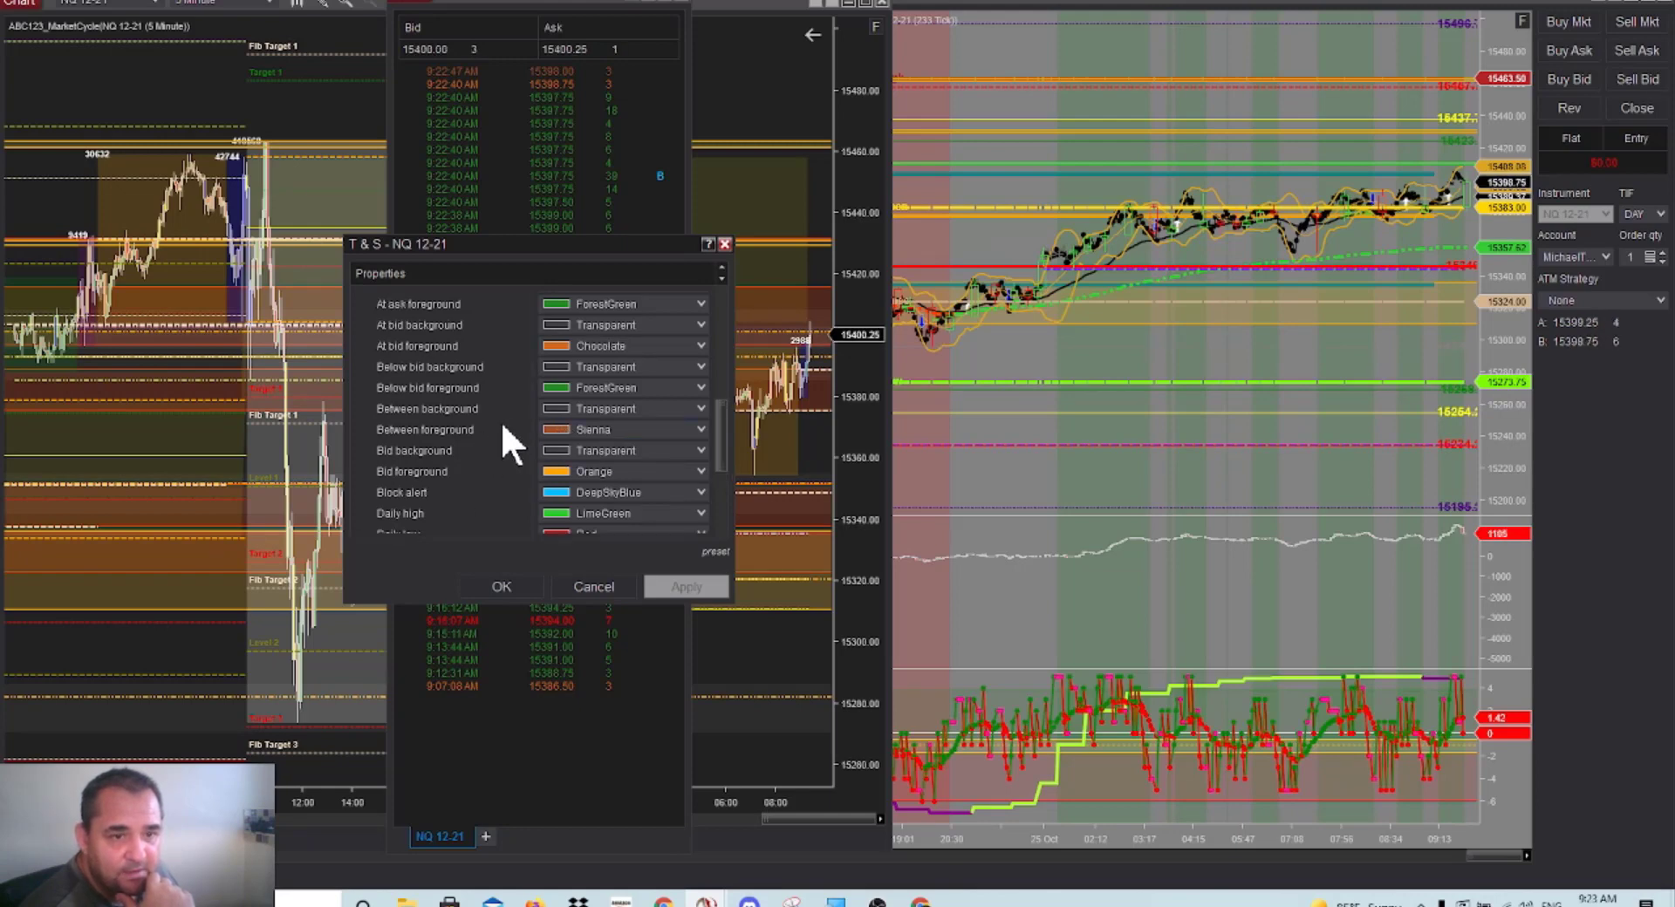
pyautogui.scroll(-2, 501, 420)
pyautogui.scroll(5, 441, 448)
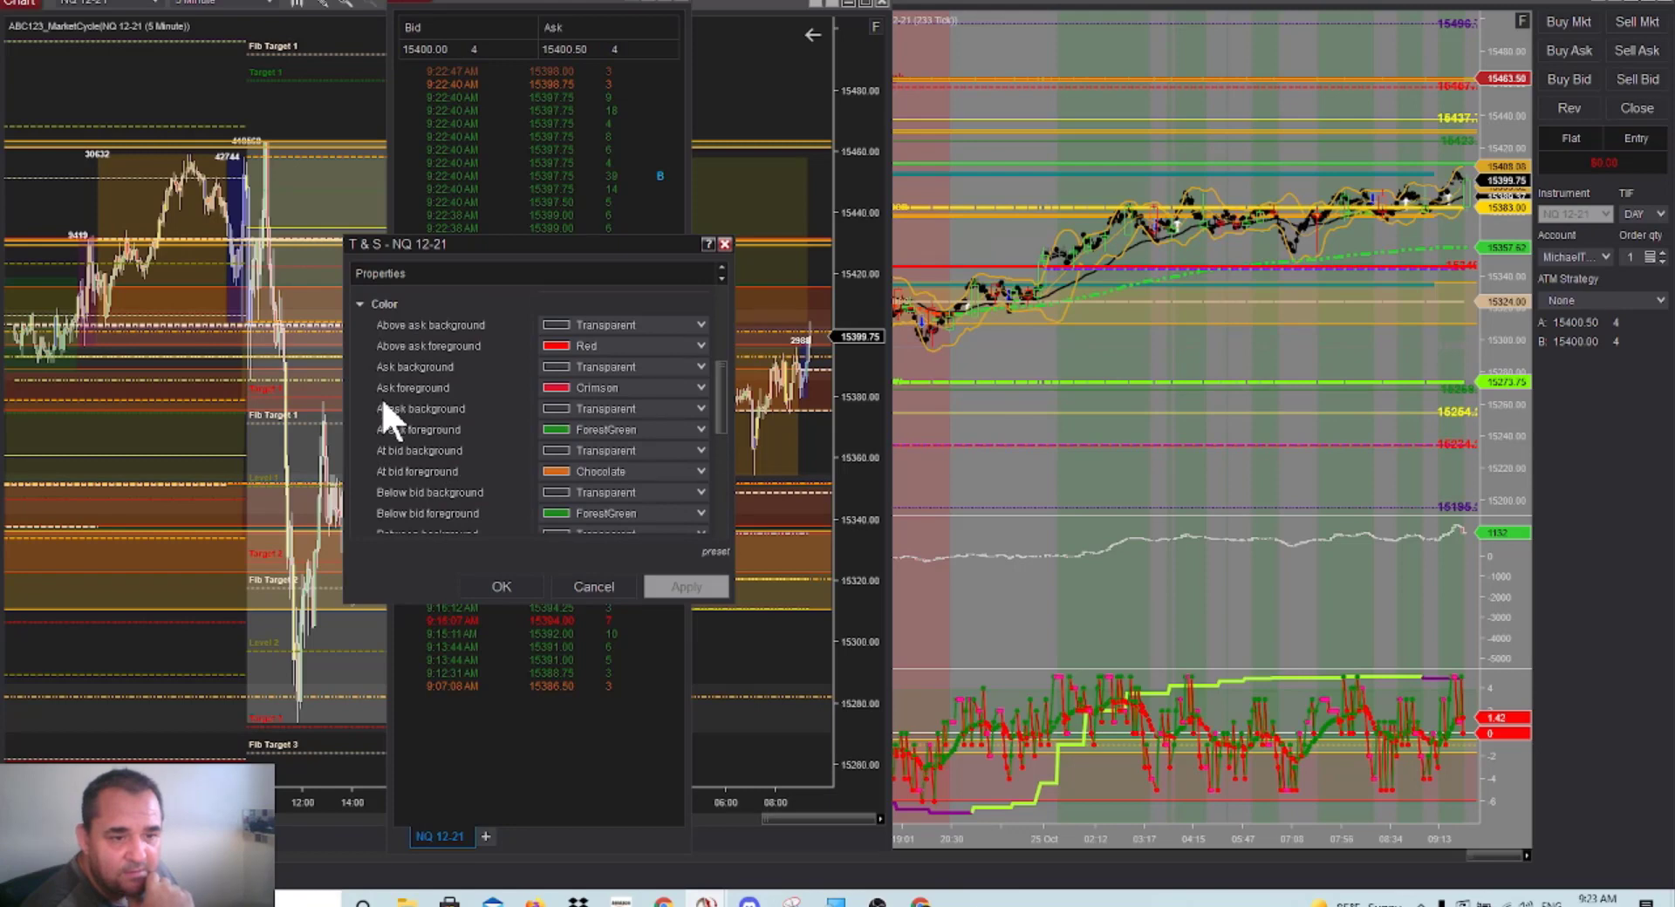
pyautogui.scroll(-1, 401, 437)
pyautogui.scroll(1, 401, 426)
pyautogui.scroll(4, 401, 426)
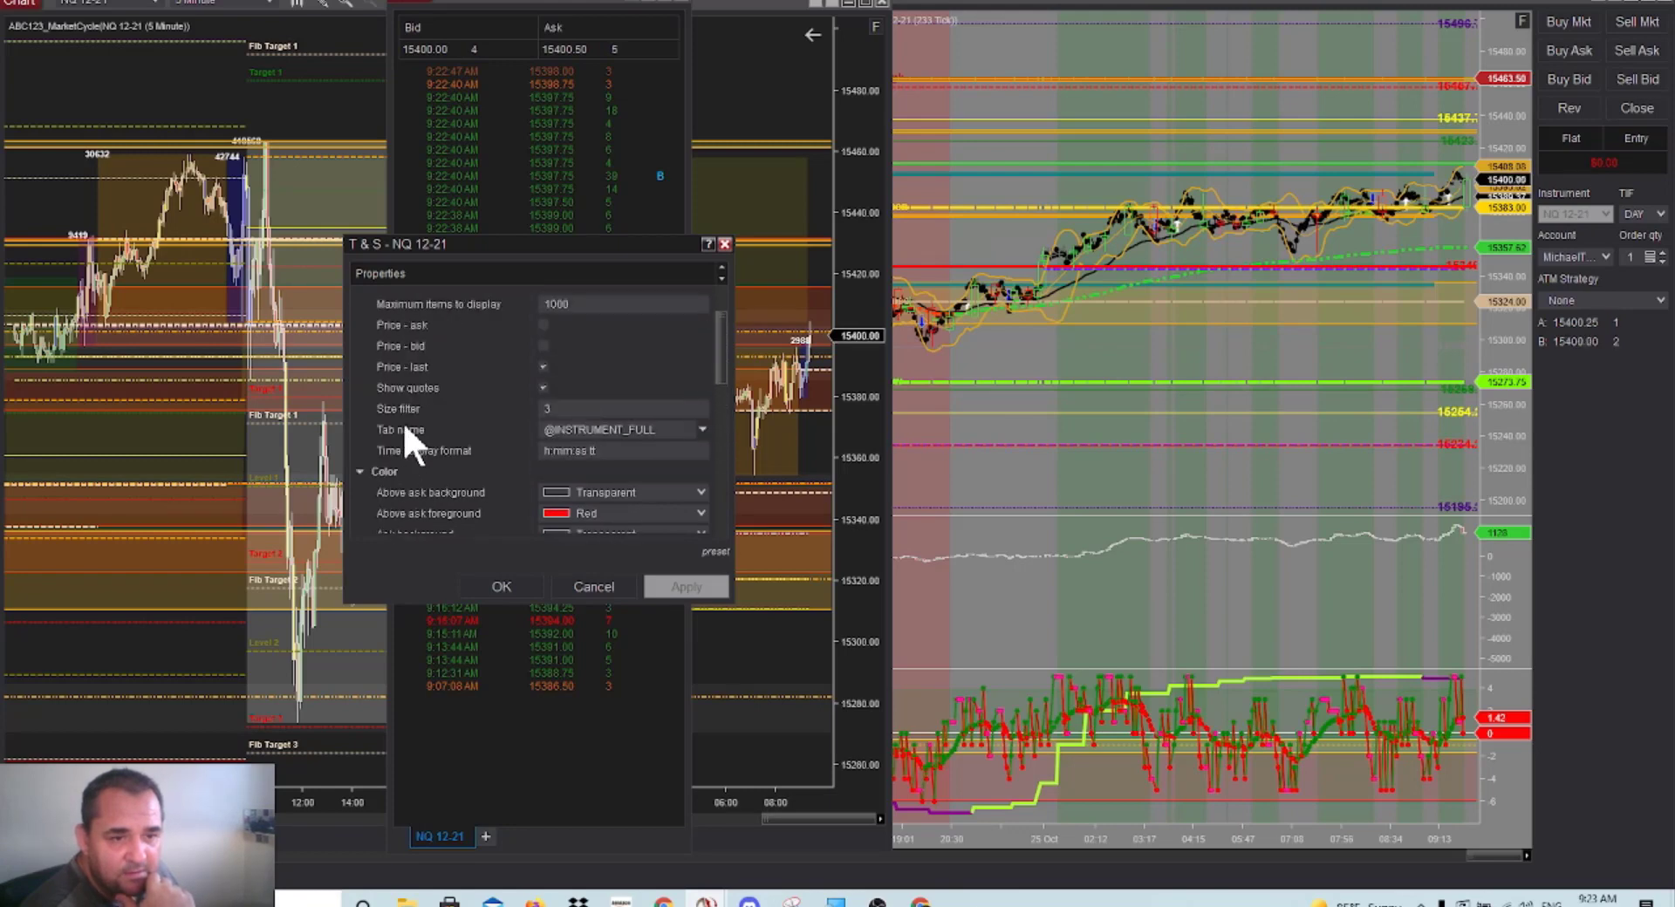
pyautogui.scroll(-2, 403, 421)
pyautogui.scroll(-1, 403, 421)
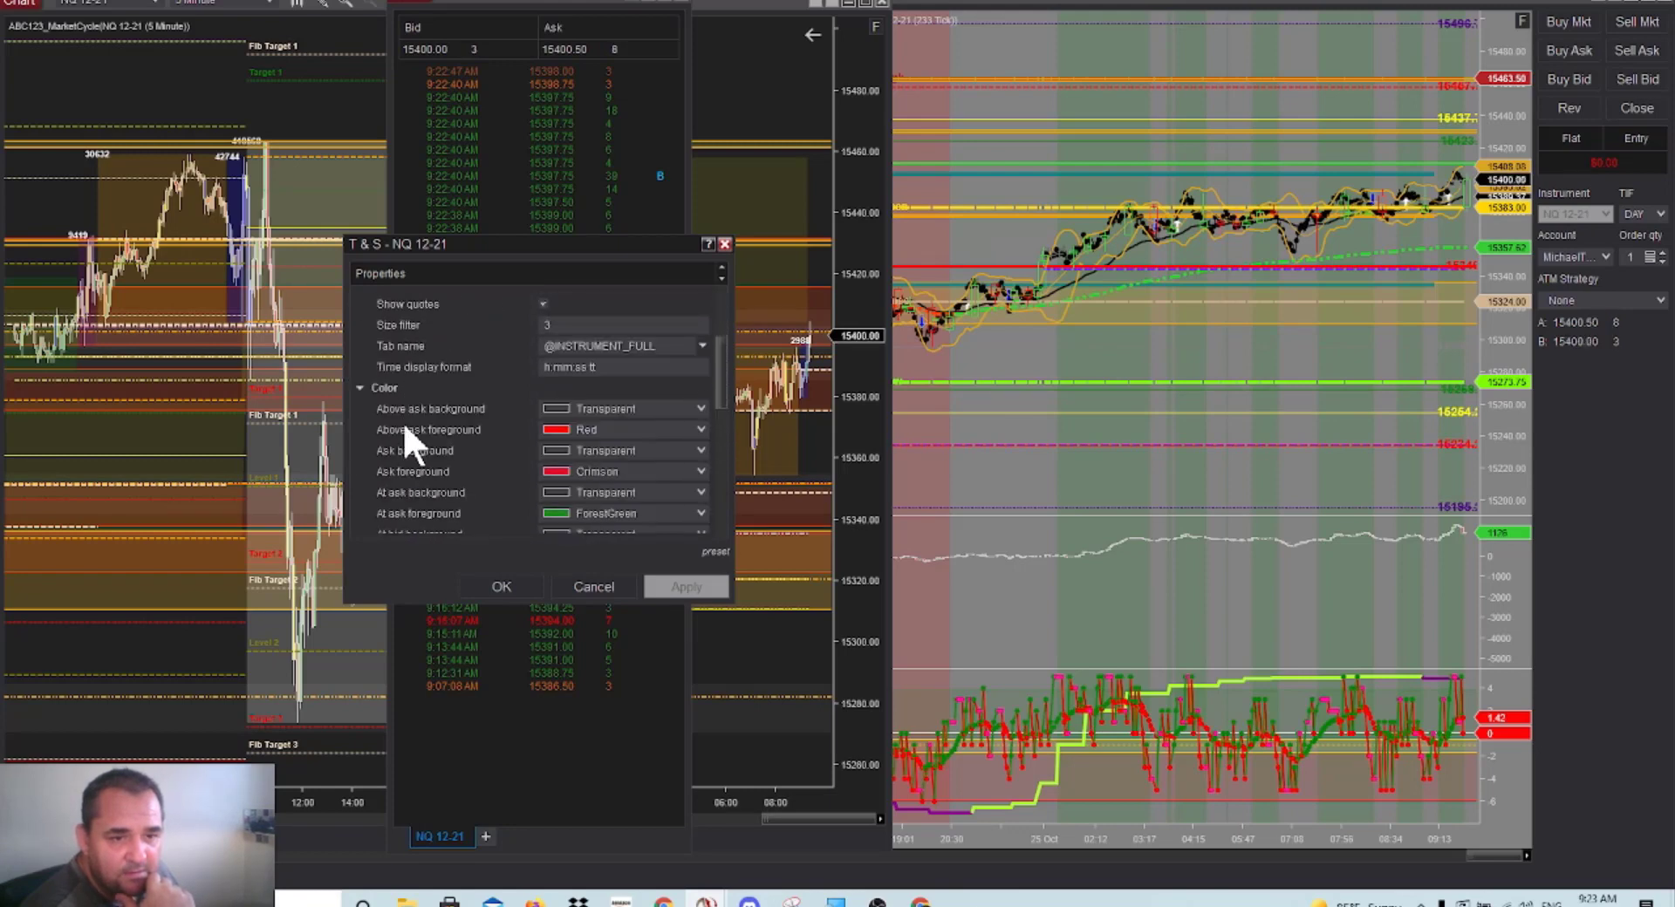
pyautogui.scroll(-1, 403, 421)
pyautogui.scroll(2, 405, 429)
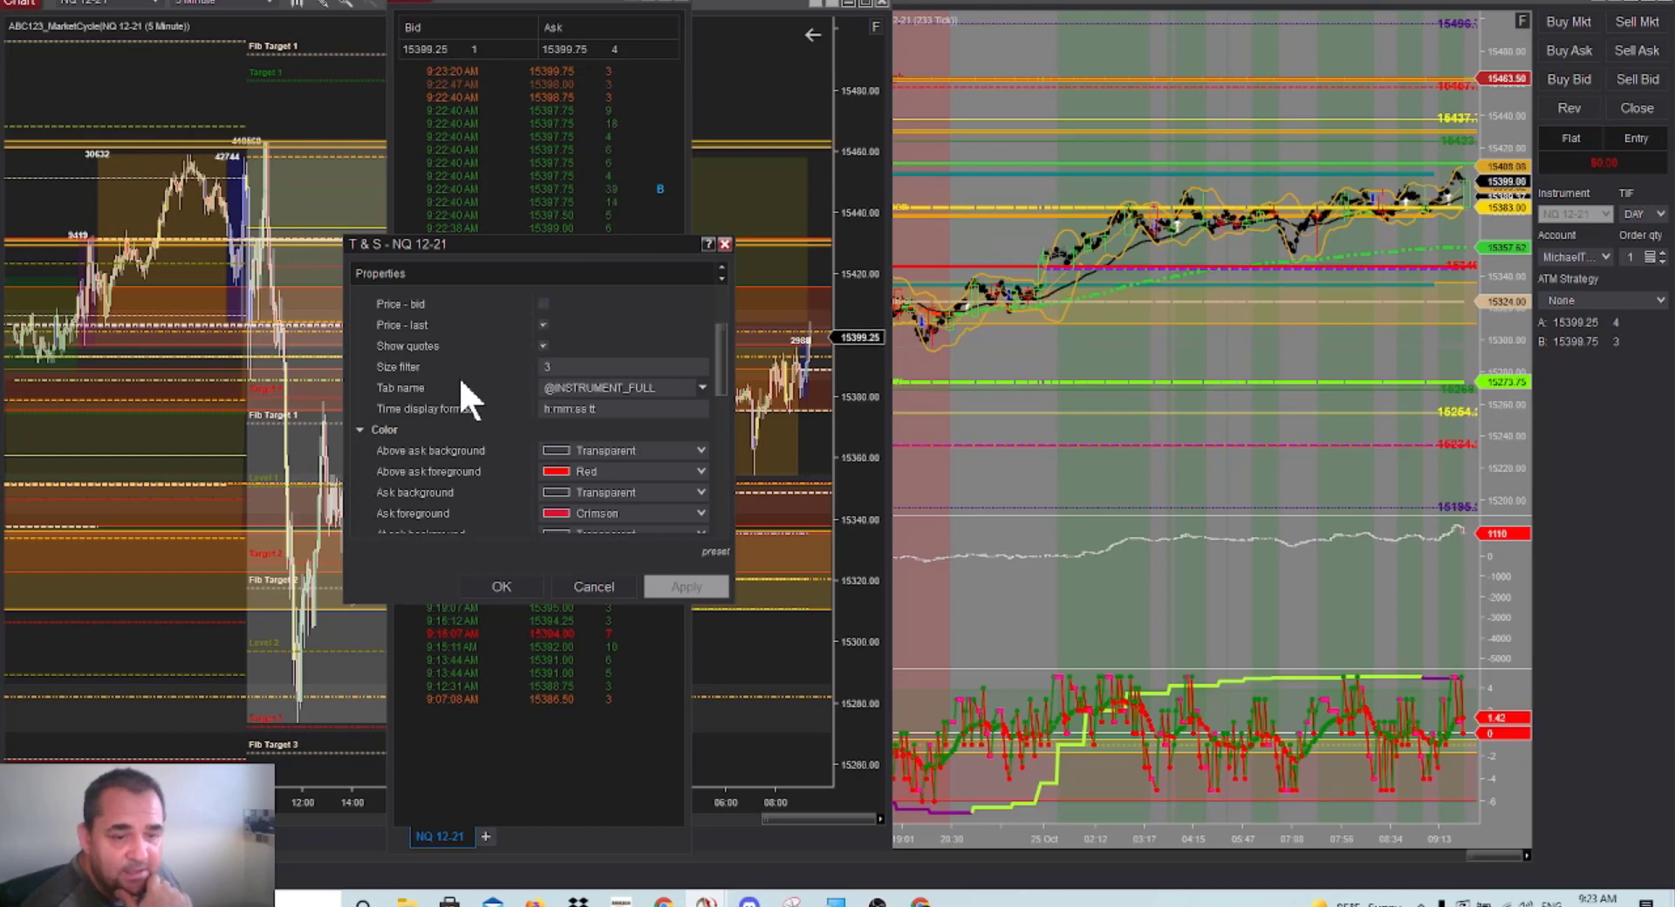
pyautogui.scroll(-2, 459, 384)
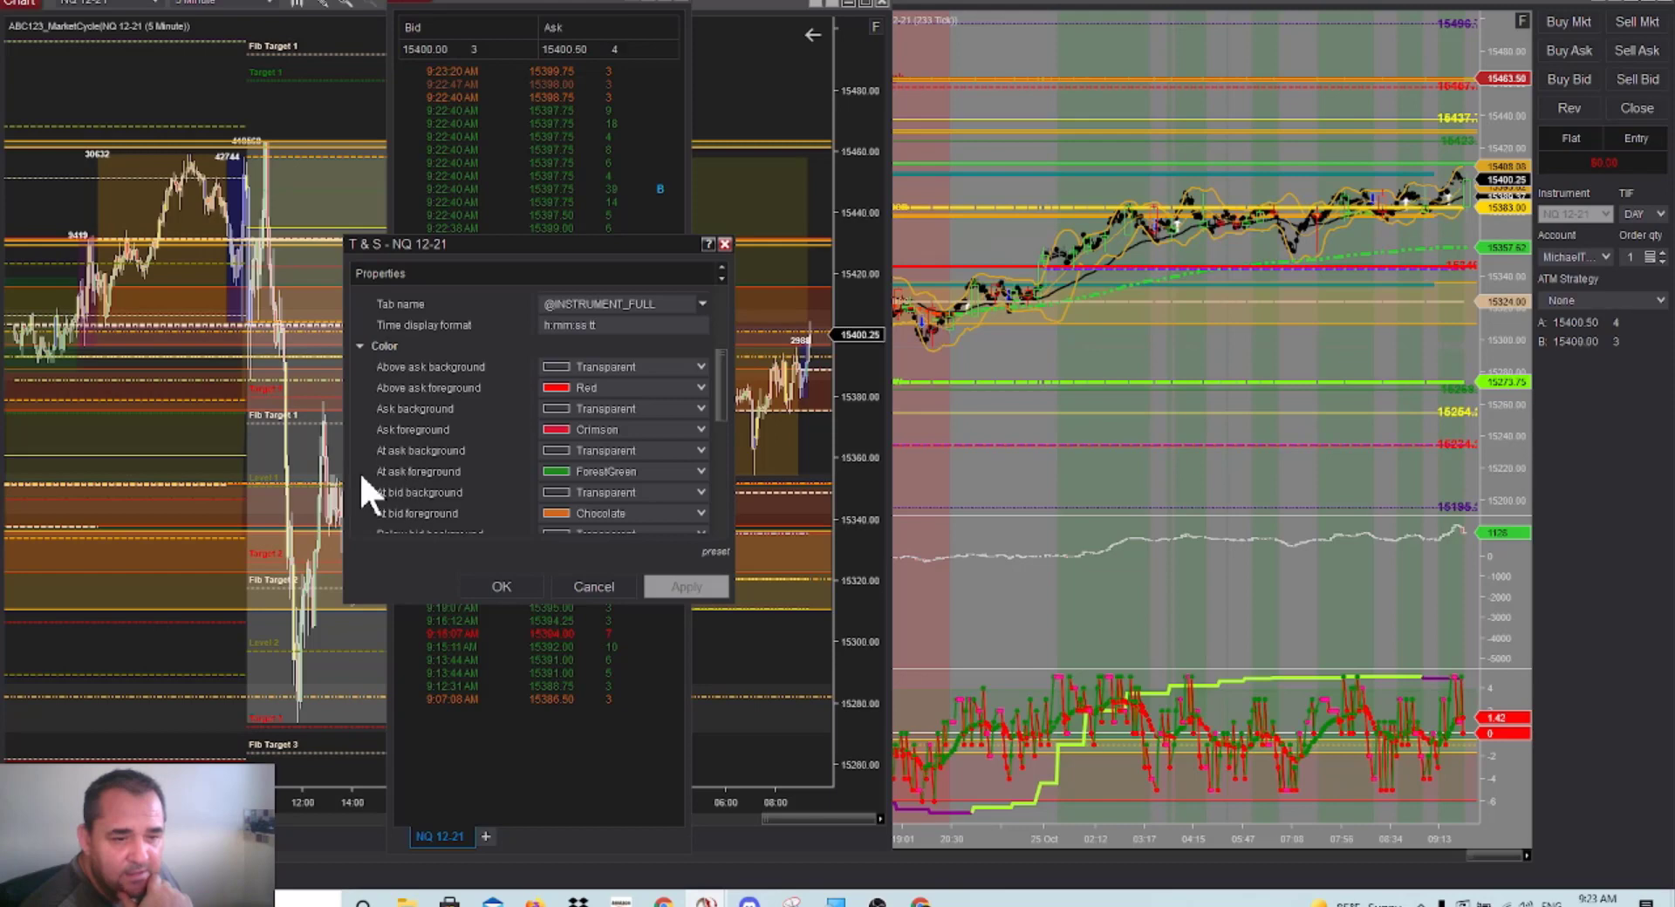
pyautogui.scroll(-2, 371, 491)
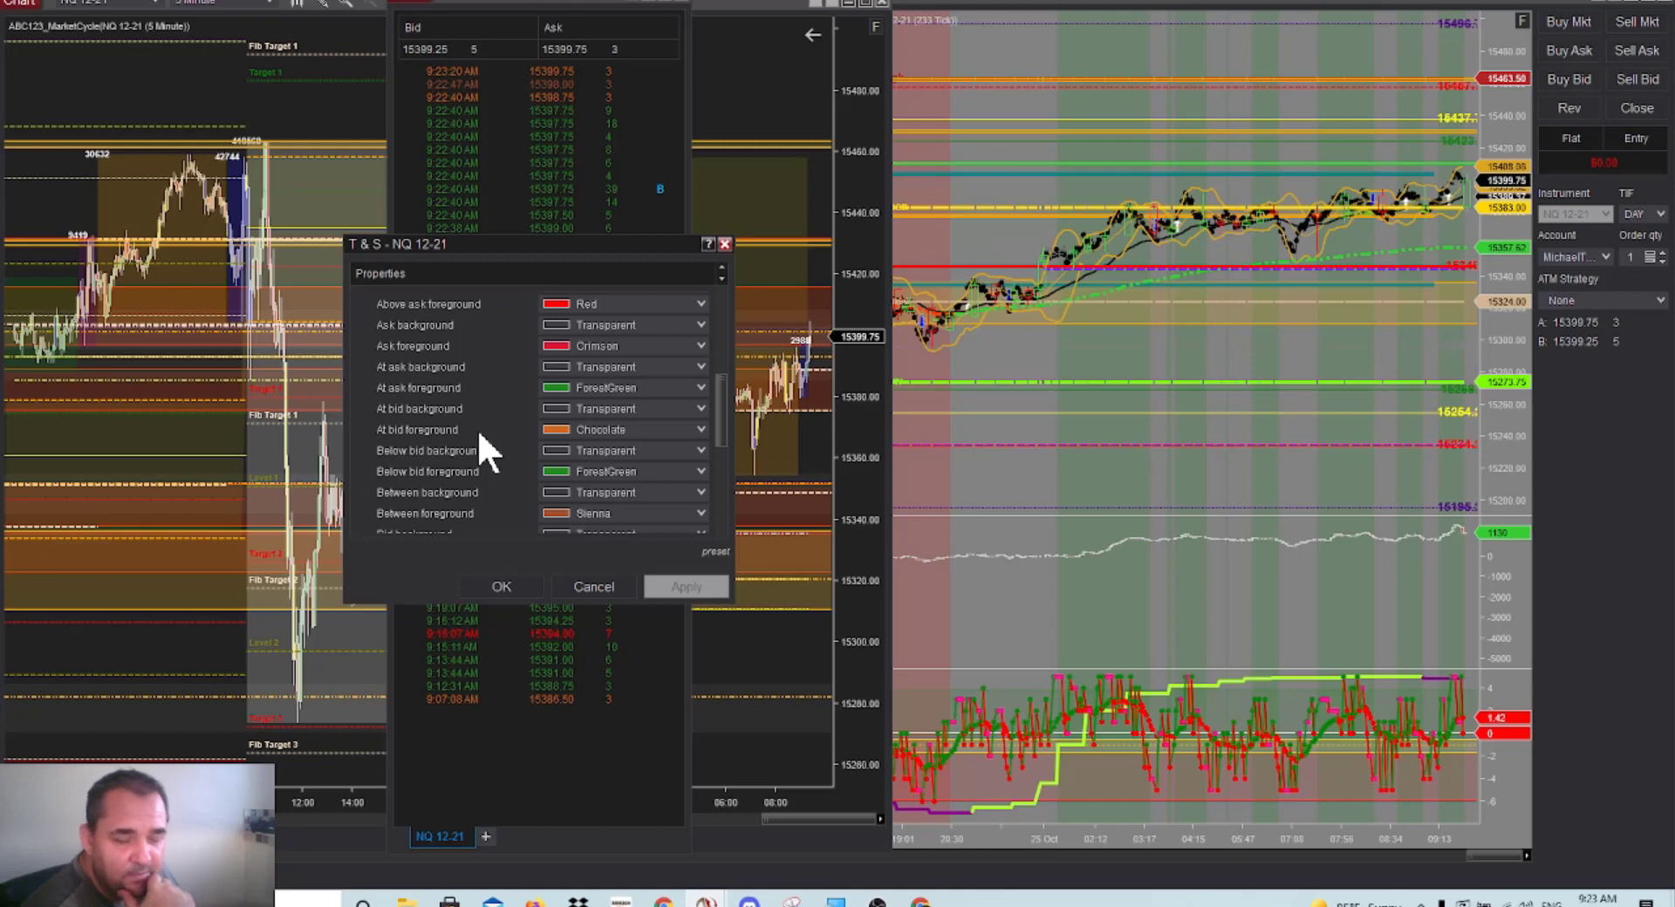
# Set the At bid foreground colour to Green
pyautogui.click(661, 431)
pyautogui.click(618, 457)
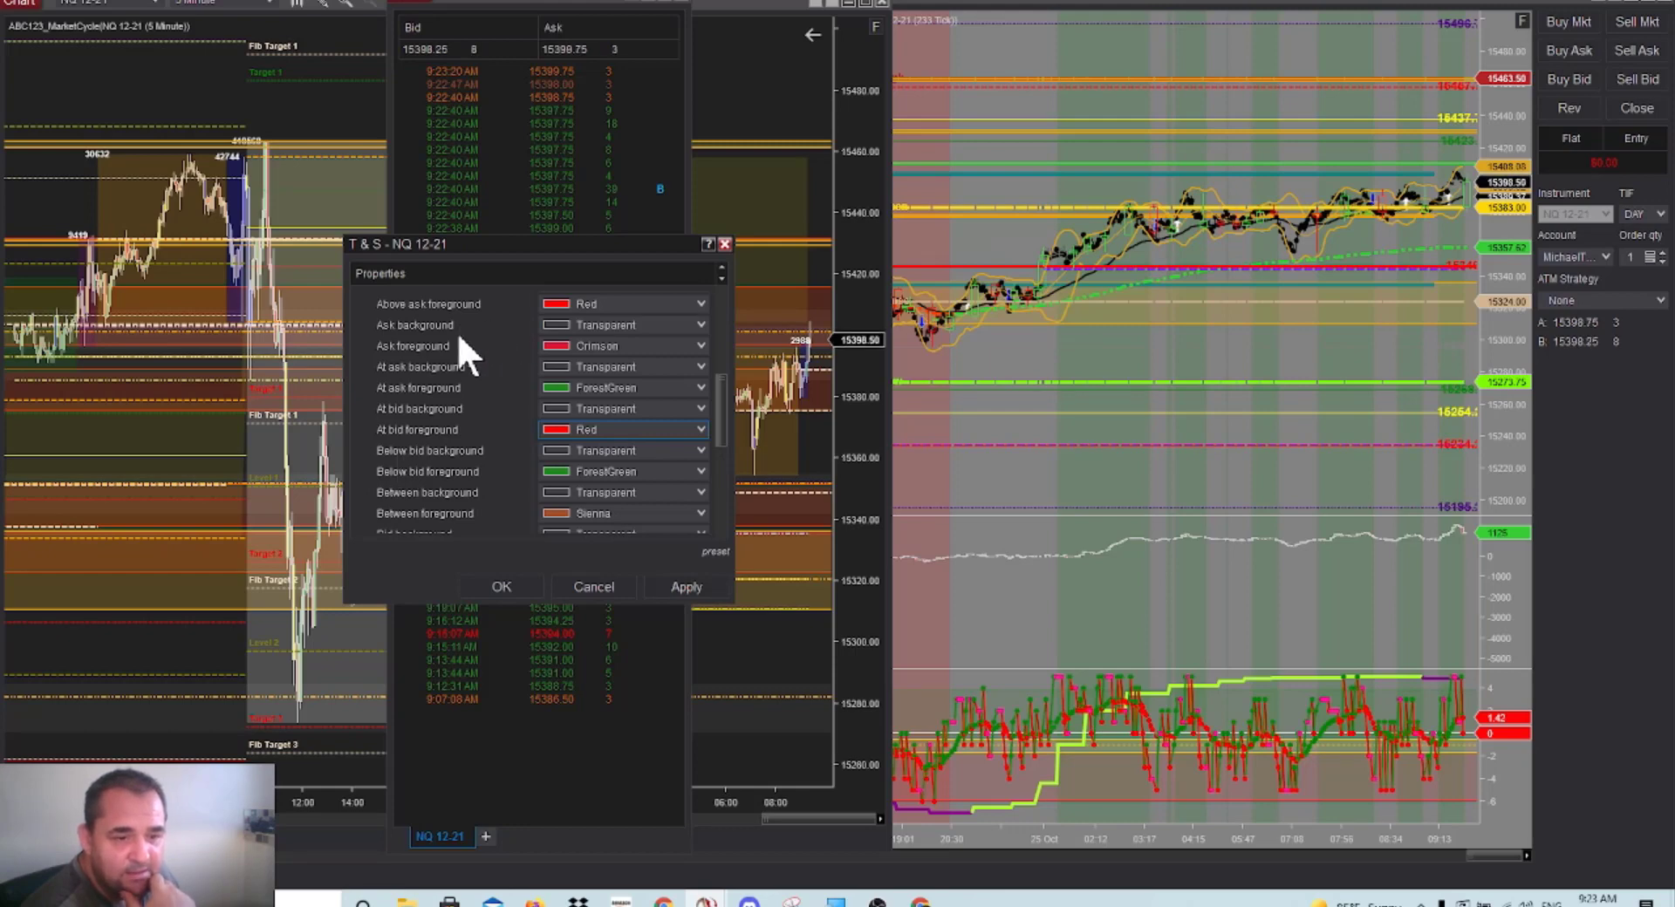
pyautogui.click(574, 431)
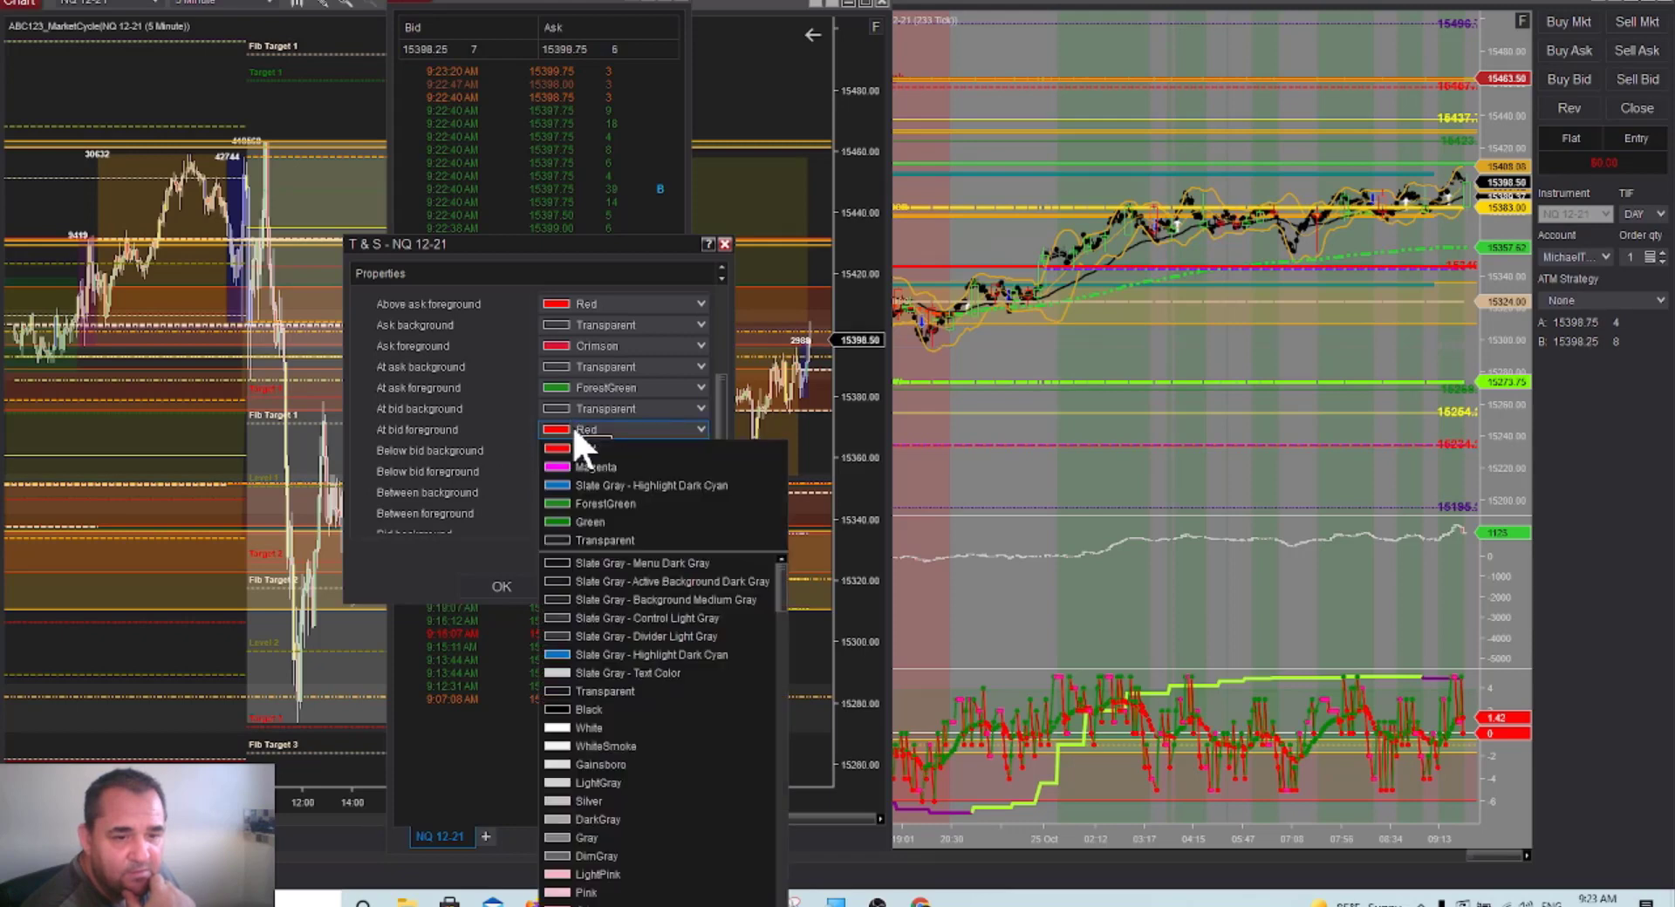
pyautogui.click(573, 521)
pyautogui.scroll(3, 489, 482)
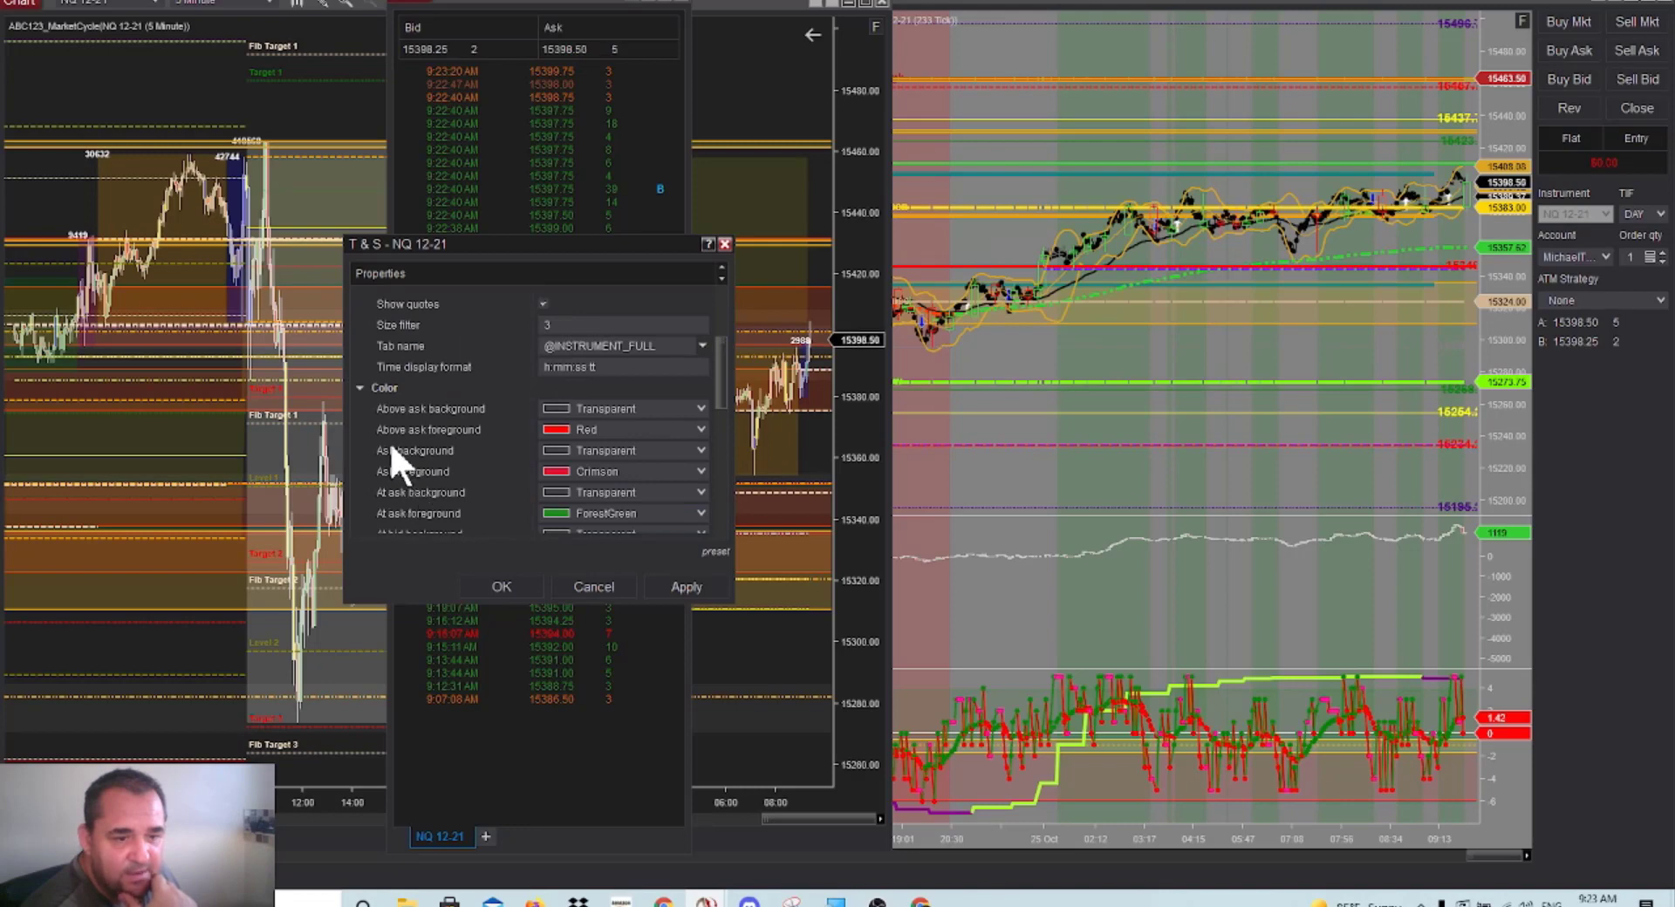
pyautogui.scroll(-2, 406, 441)
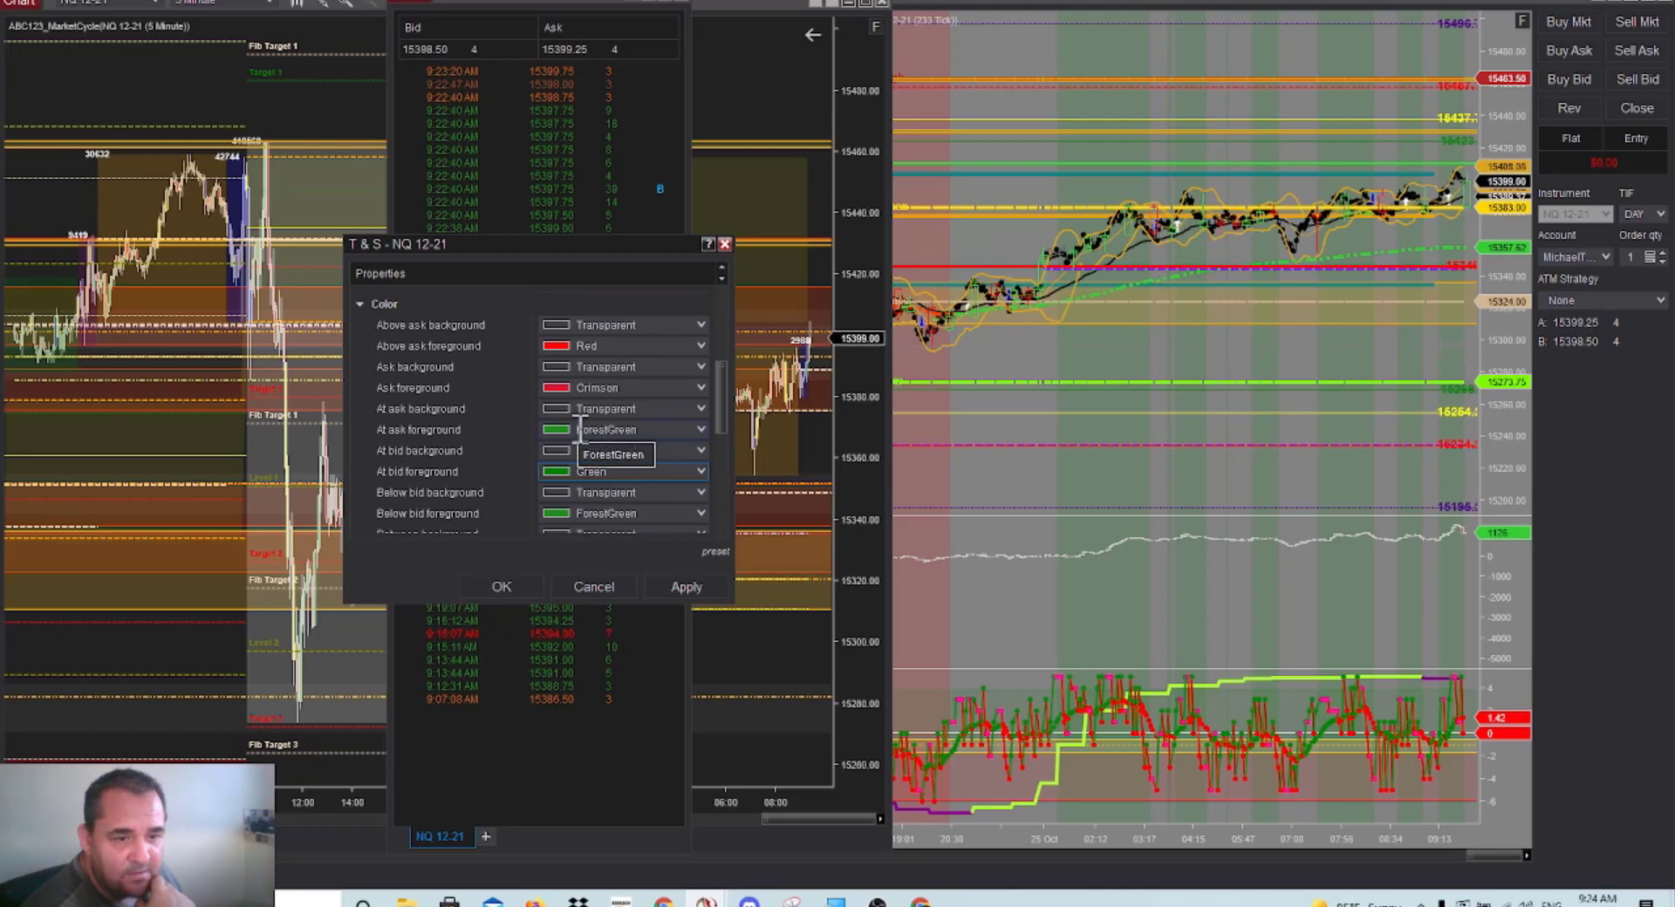
# Set the At ask foreground colour to Red, then apply and close the properties
pyautogui.click(660, 427)
pyautogui.click(611, 470)
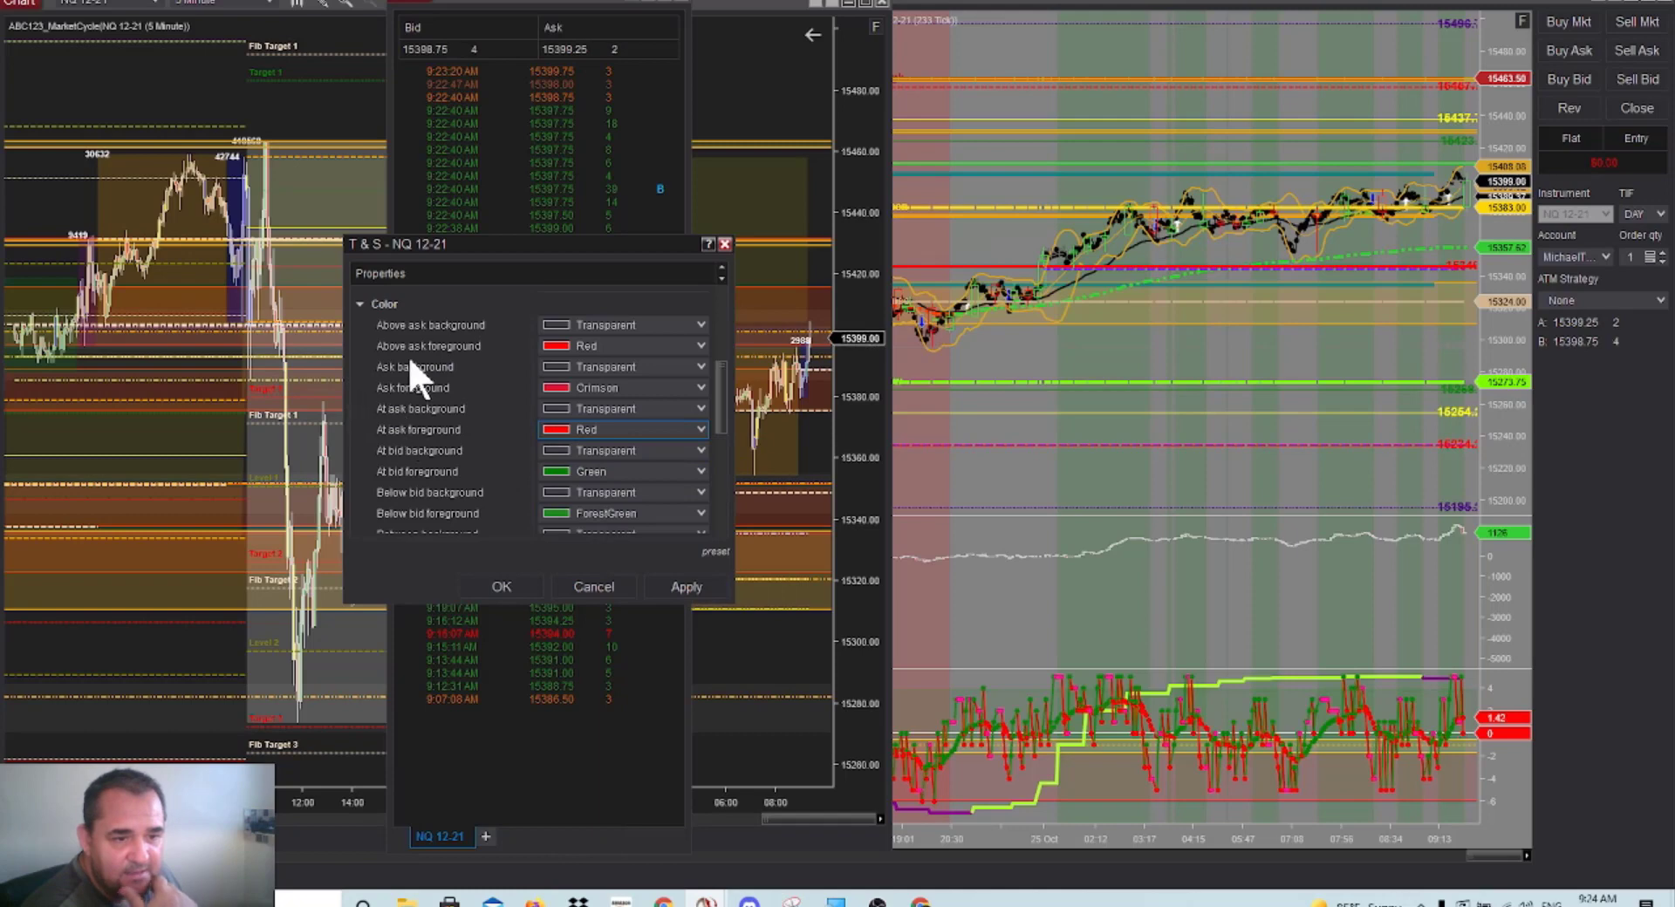
pyautogui.scroll(-2, 384, 354)
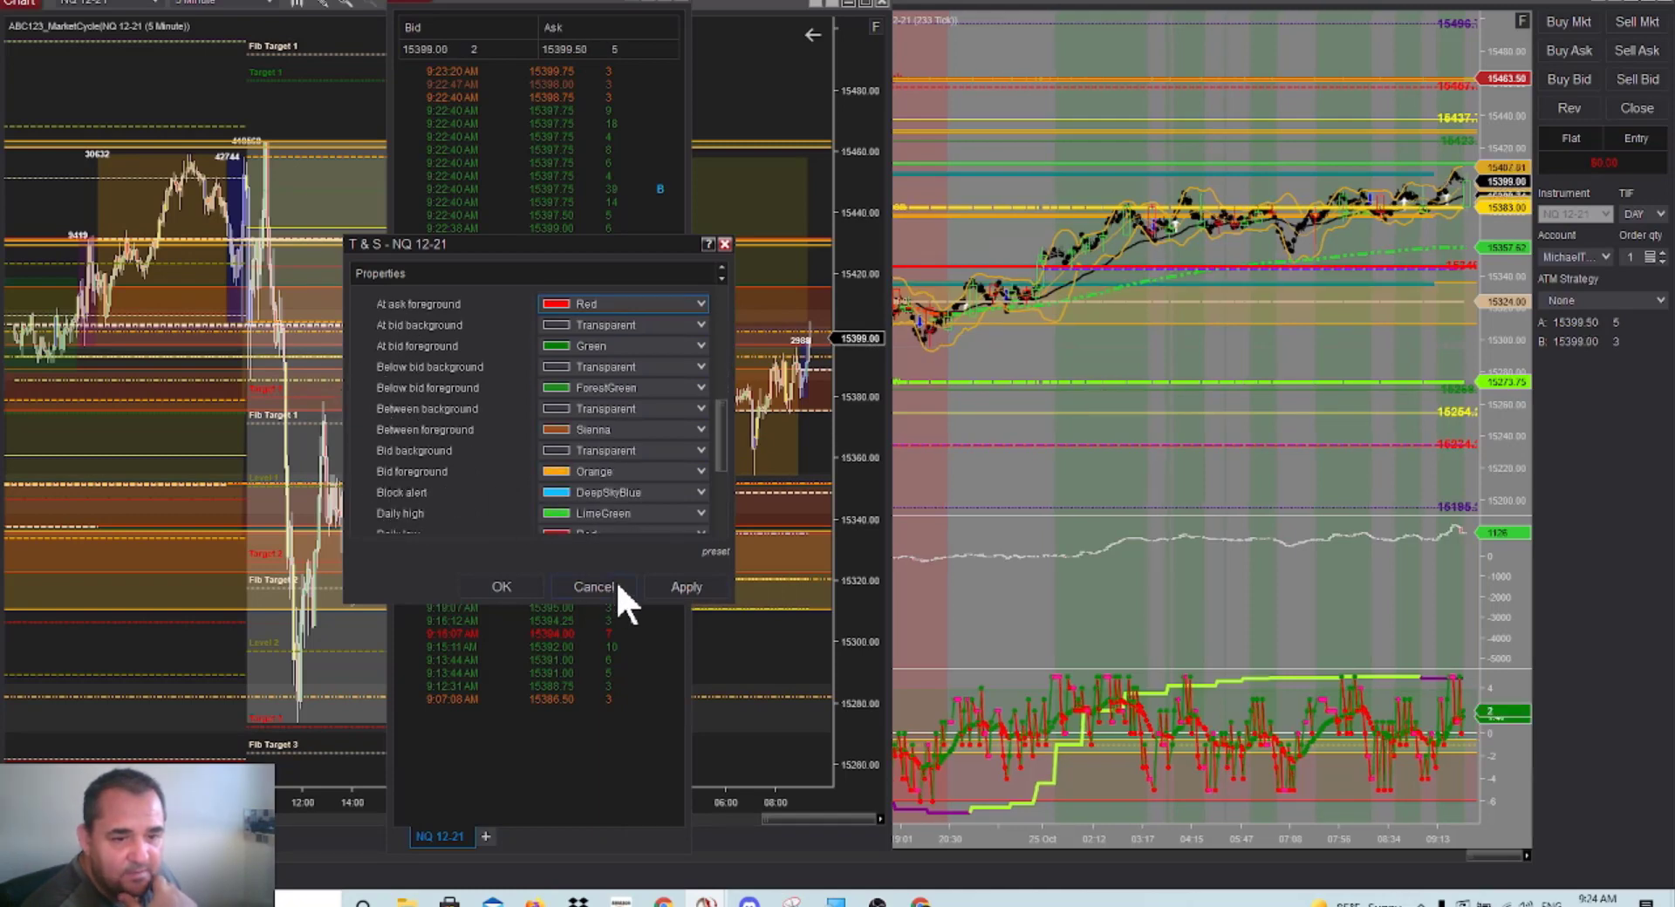
pyautogui.click(661, 583)
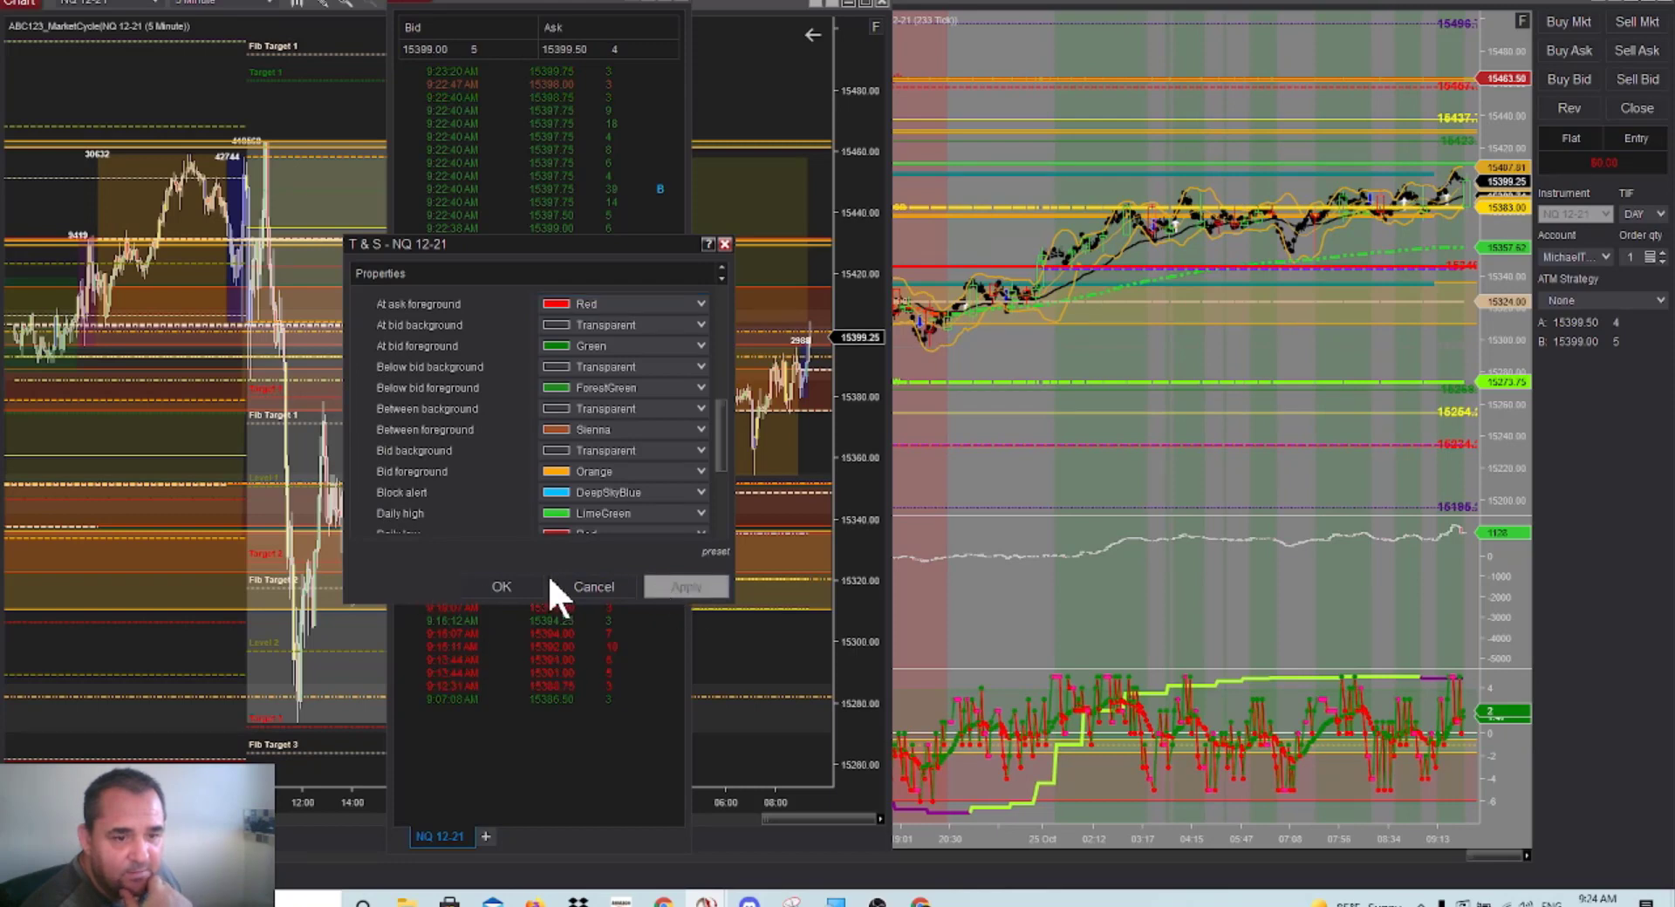
pyautogui.click(506, 586)
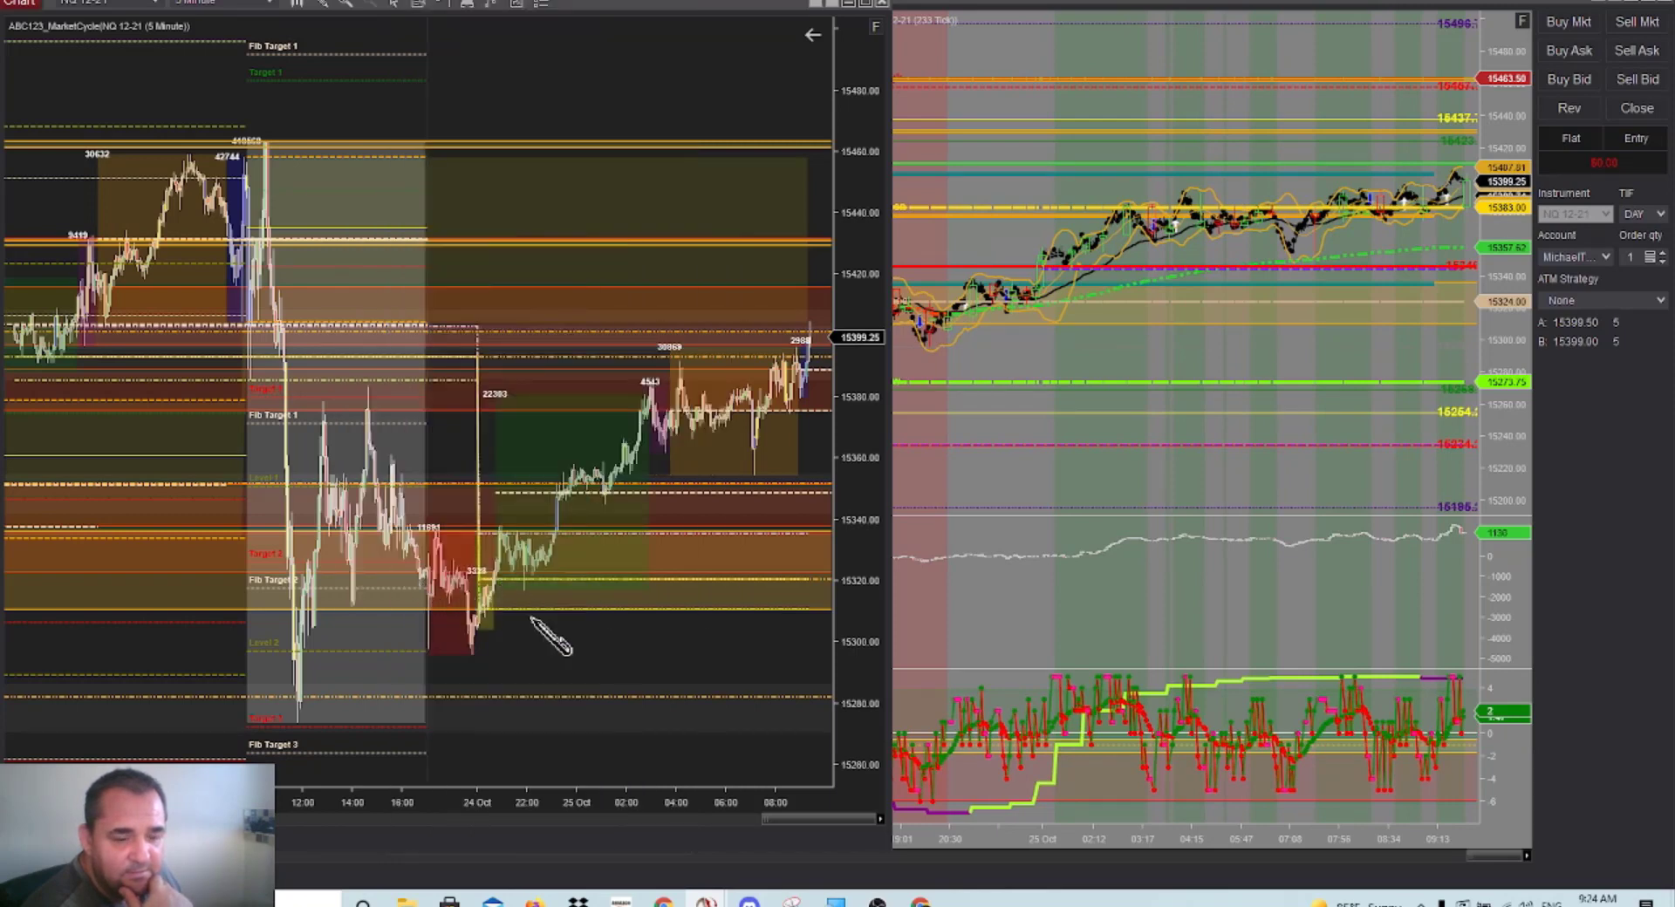
# Bring Time & Sales up from the taskbar, review trades, then move it off the left edge
pyautogui.moveTo(707, 901)
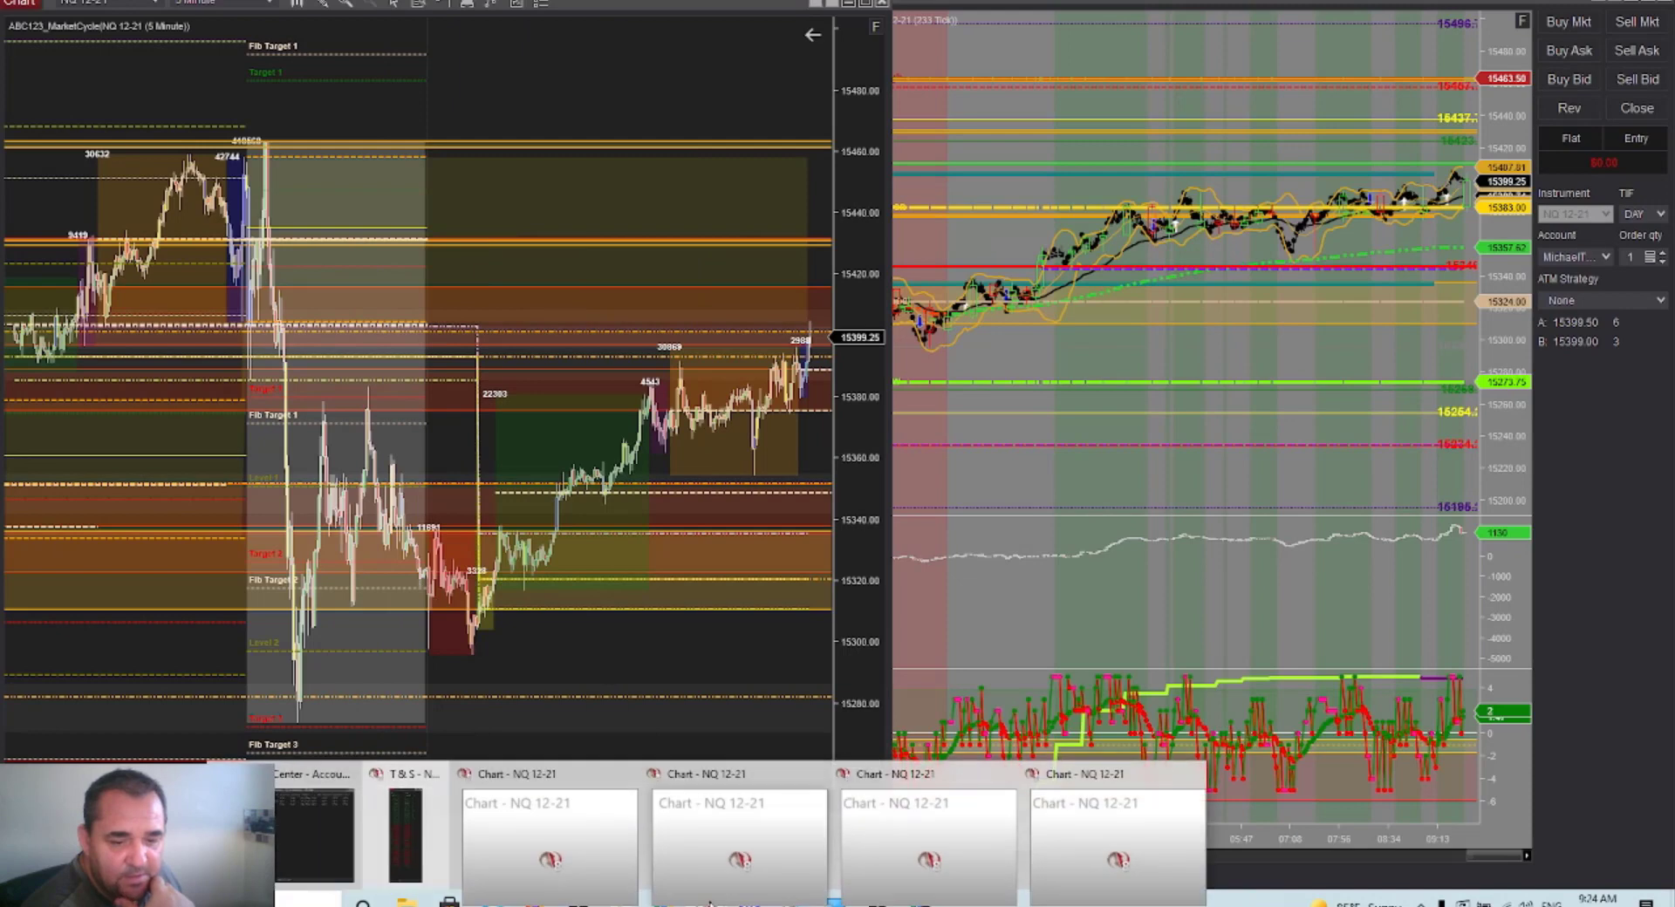
pyautogui.click(404, 839)
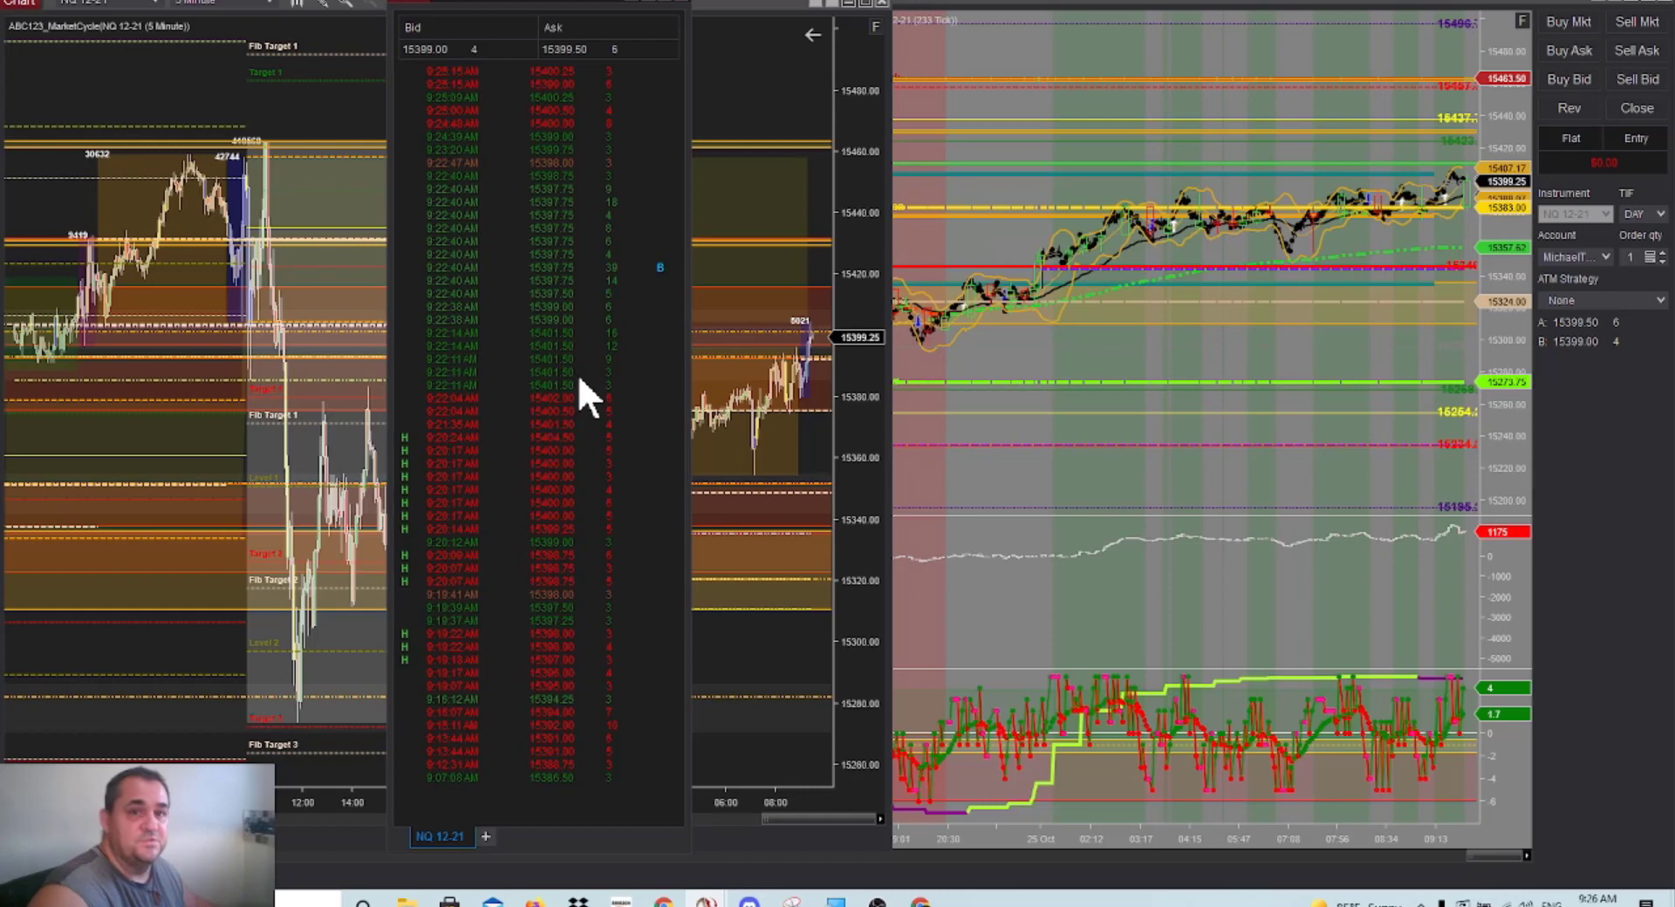
pyautogui.moveTo(515, 13); pyautogui.dragTo(0, 174)
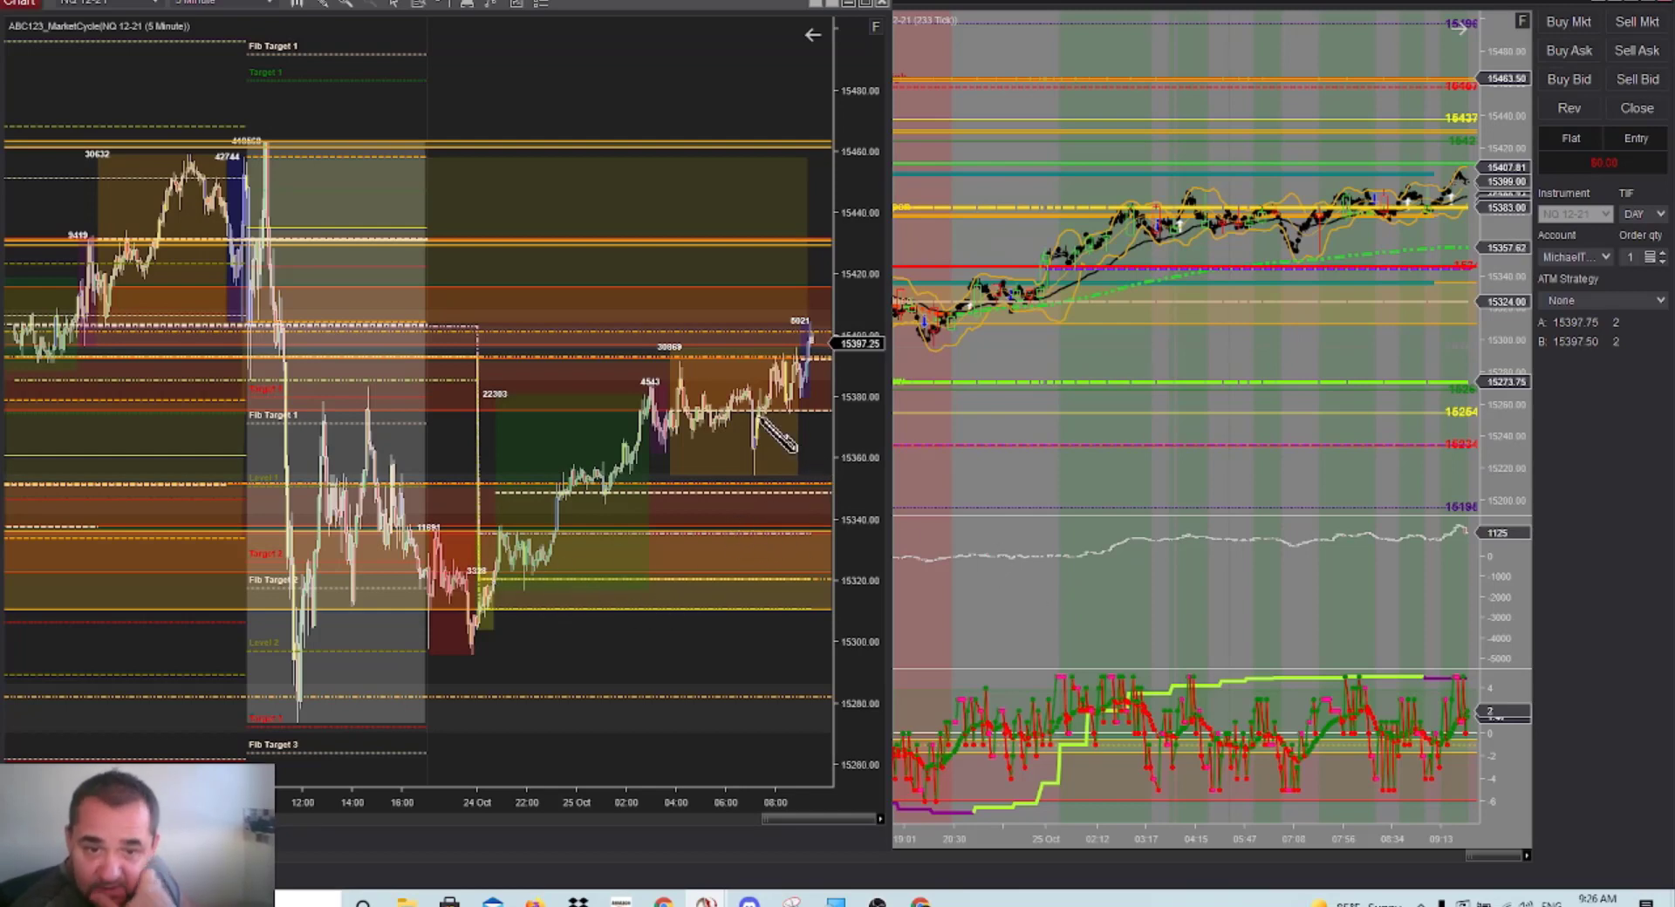
# Set the order time-in-force to GTC in the order entry controls
pyautogui.rightClick(1150, 458)
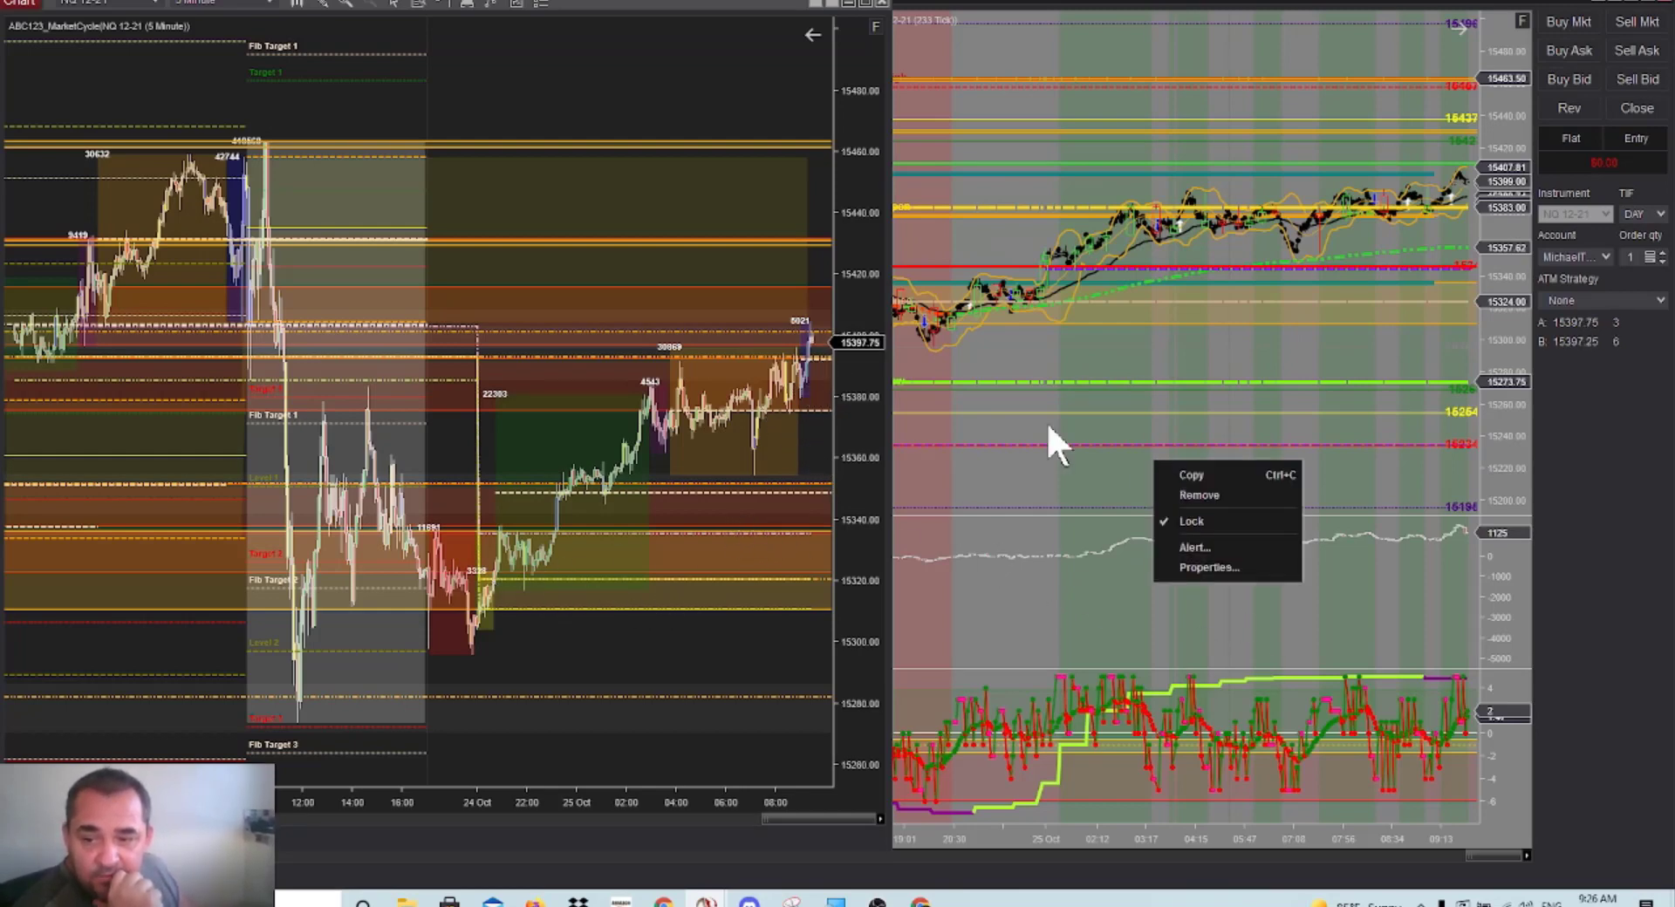
pyautogui.click(1069, 449)
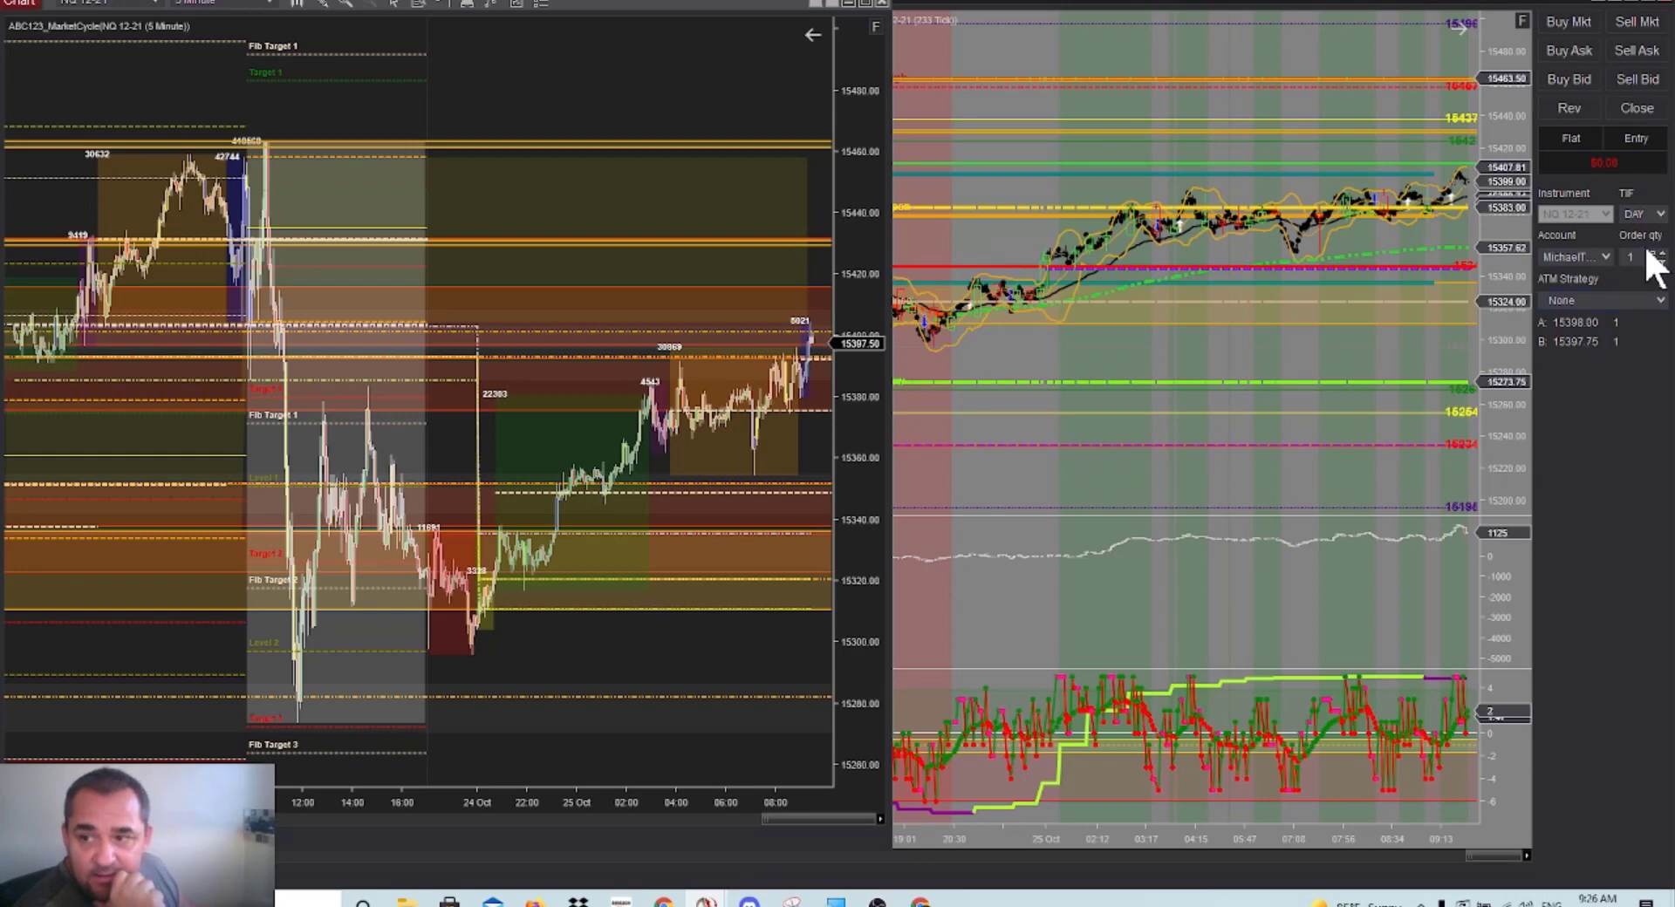
pyautogui.click(1659, 213)
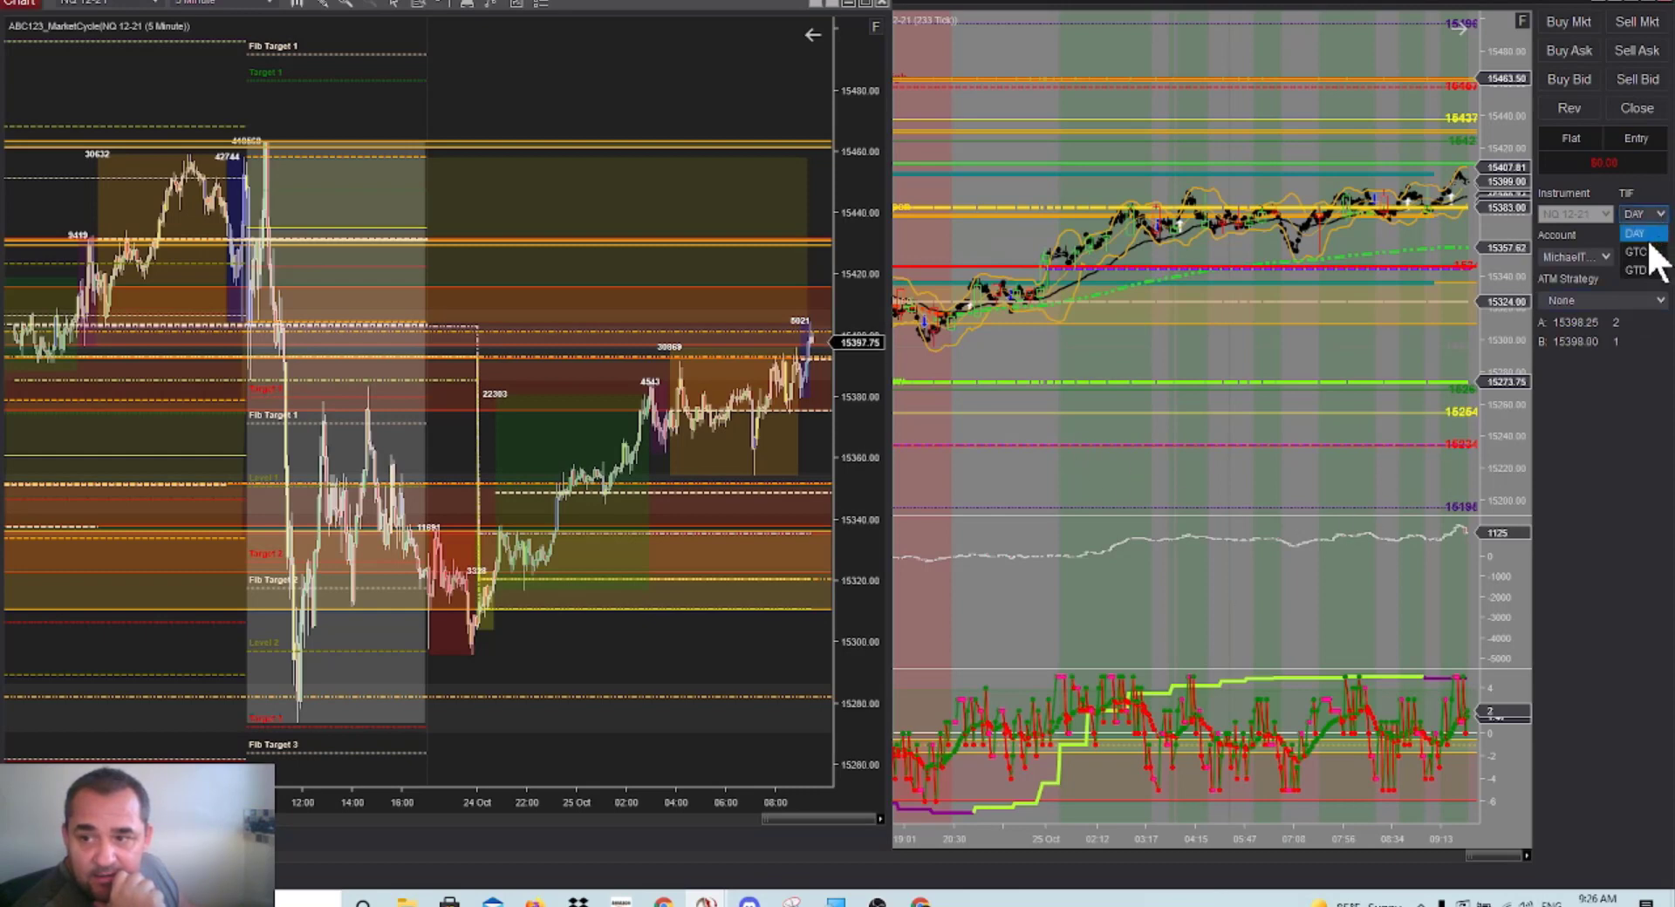
pyautogui.click(1651, 252)
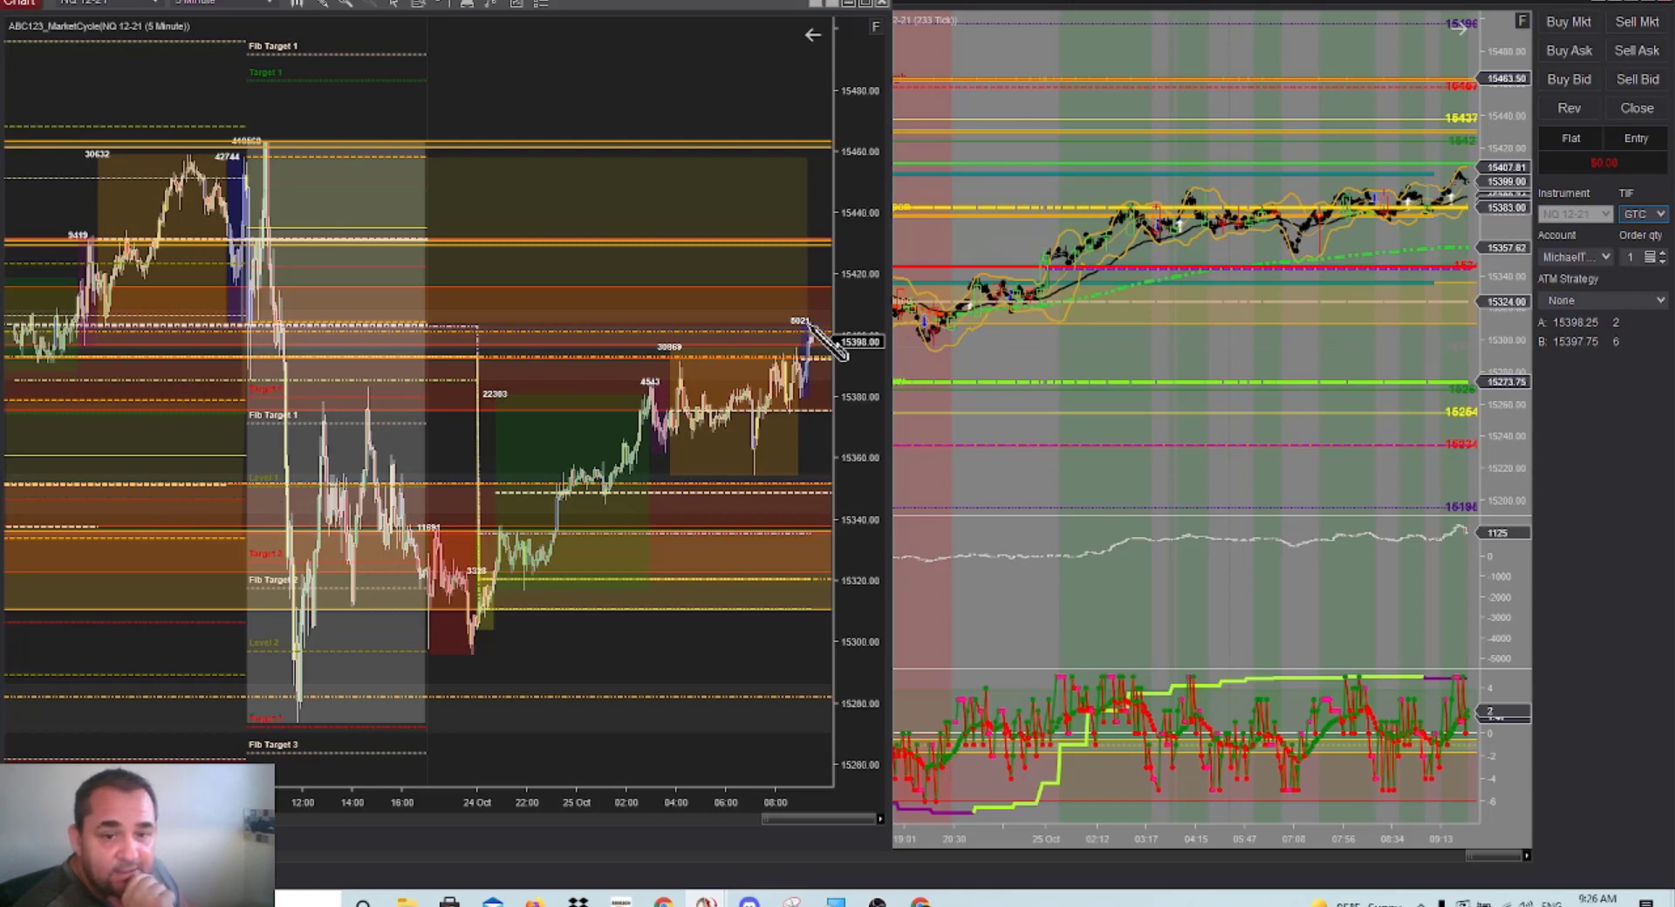
# Open and dismiss the 5-minute chart's context menu without changing anything
pyautogui.rightClick(785, 316)
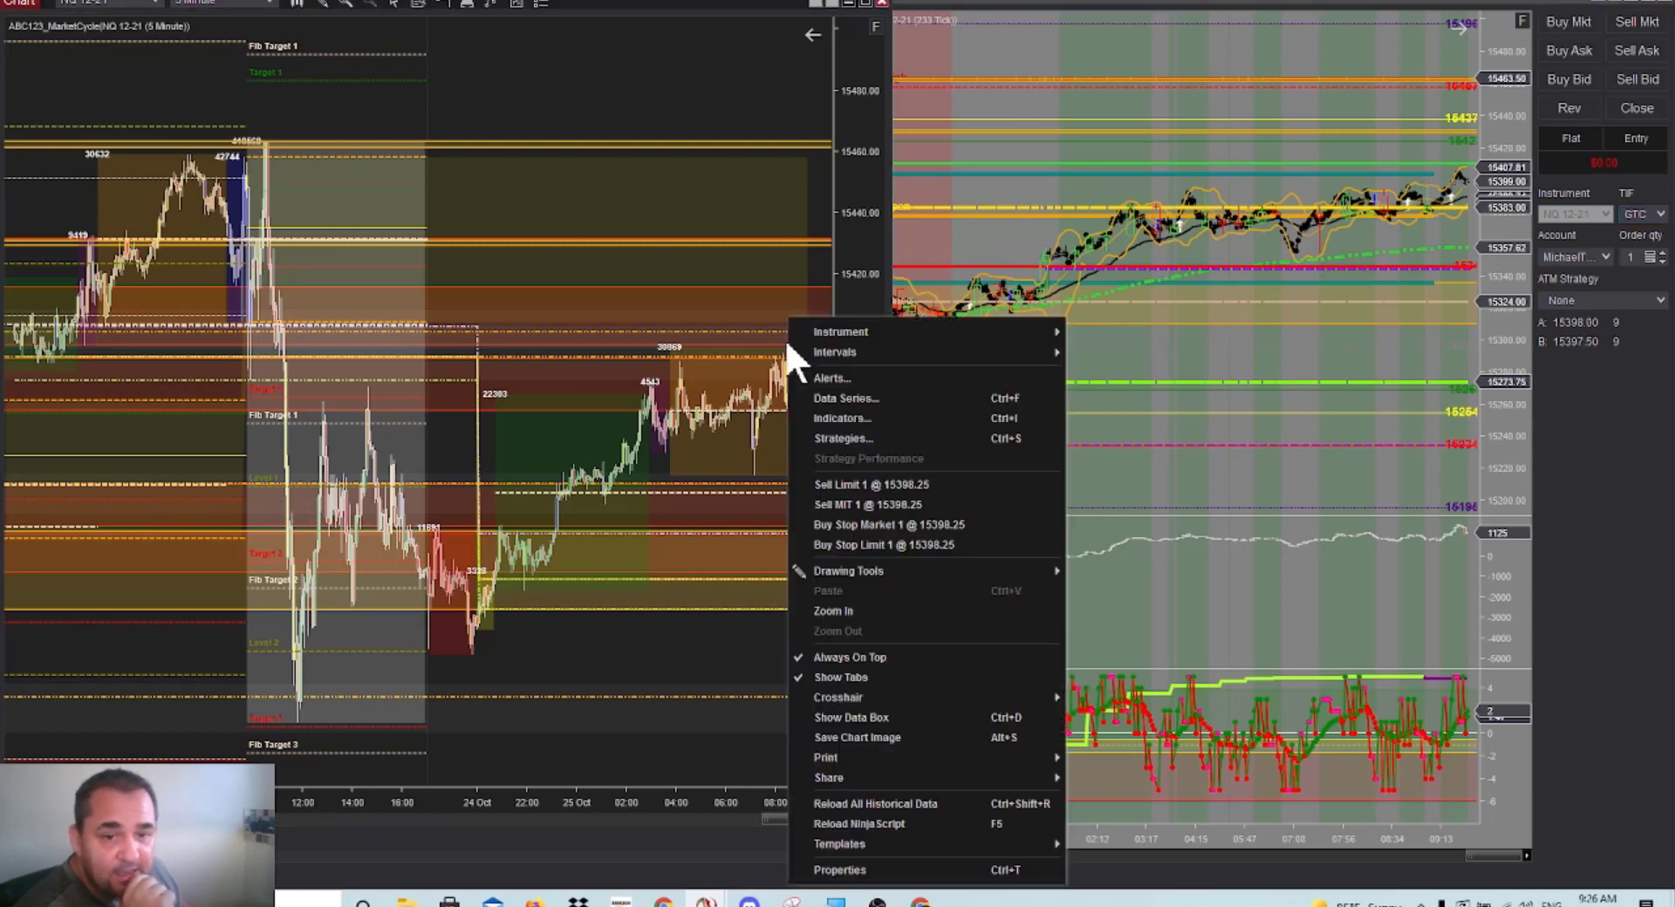
pyautogui.click(772, 338)
pyautogui.rightClick(737, 283)
pyautogui.click(730, 298)
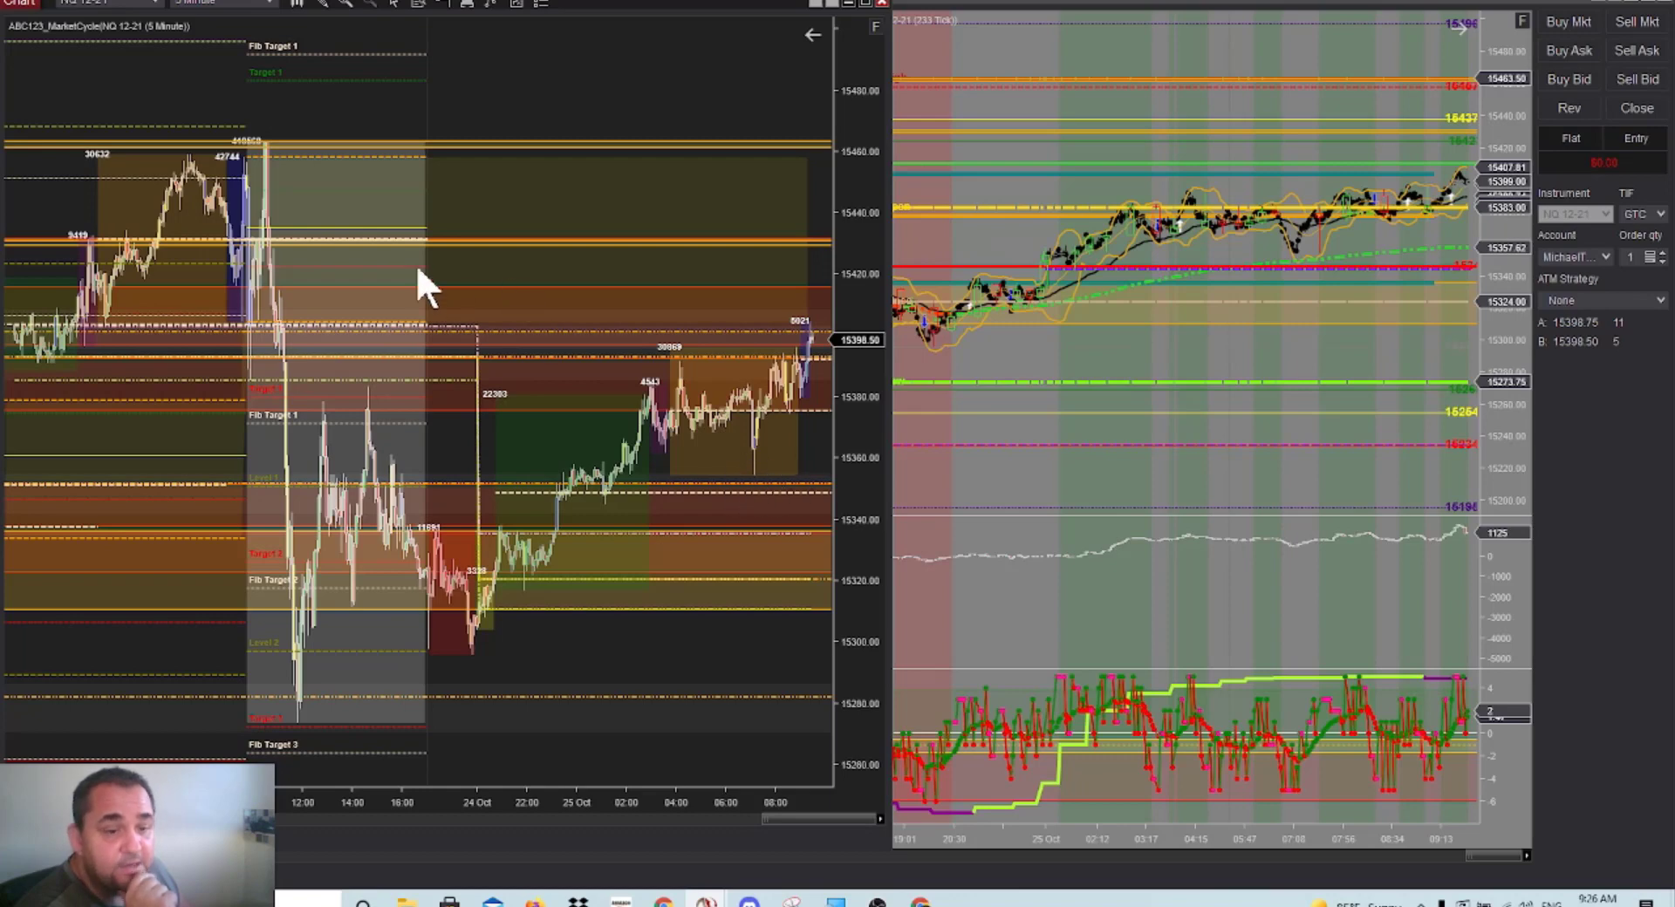
# Highlight a narrow horizontal price band on the 5-minute chart with Region Highlight Y
pyautogui.click(327, 4)
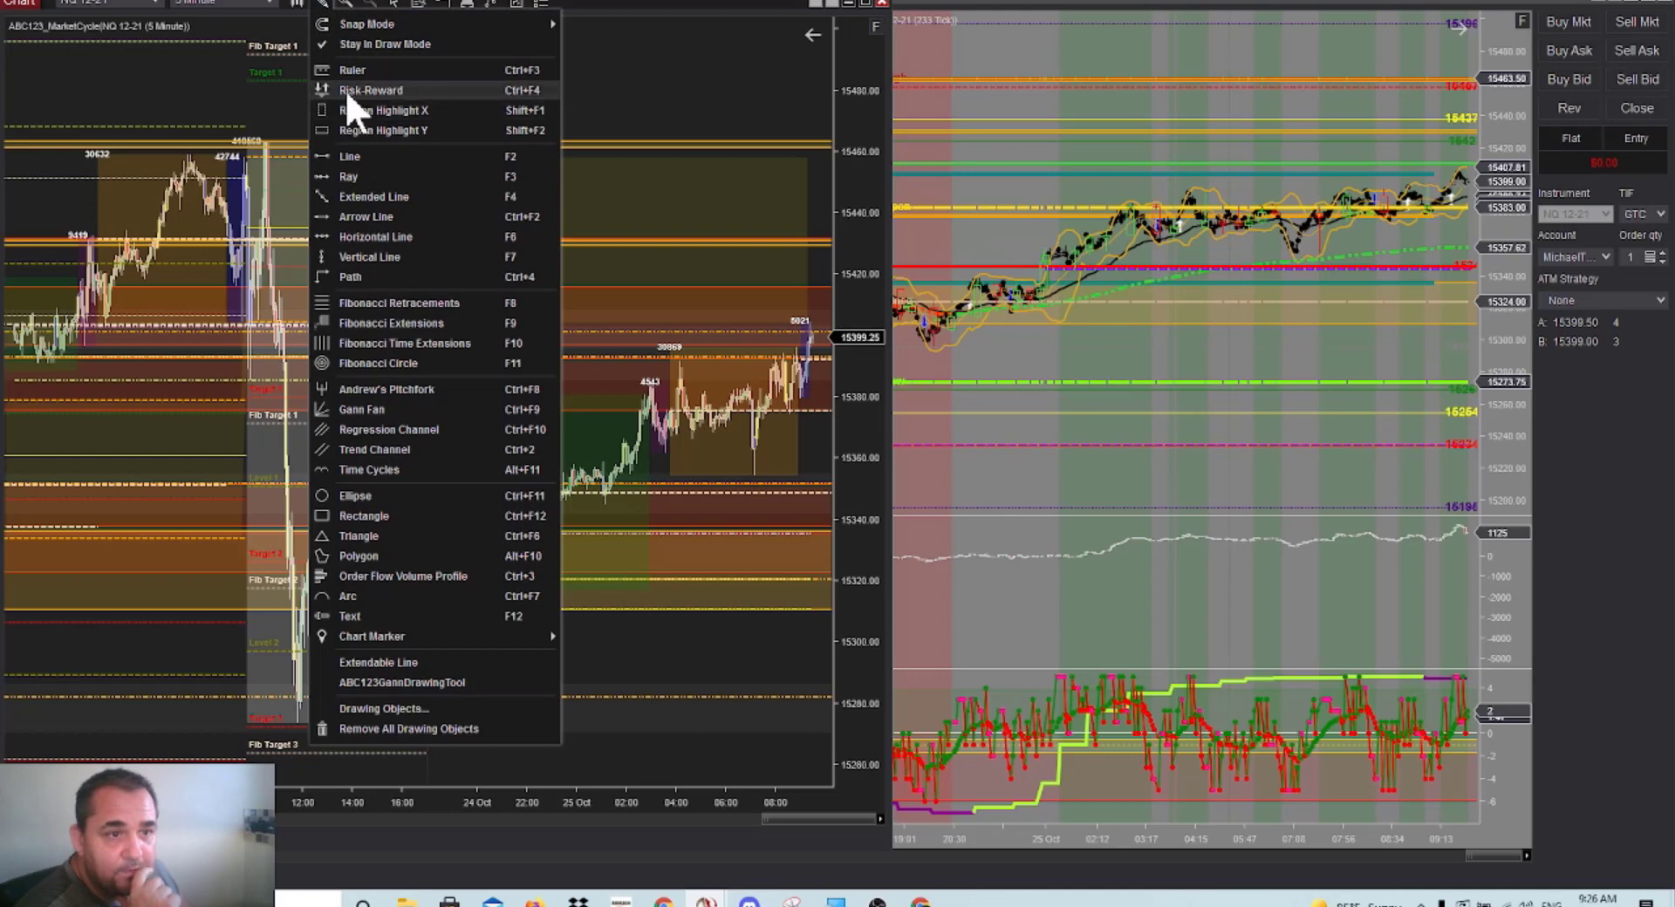
pyautogui.click(349, 126)
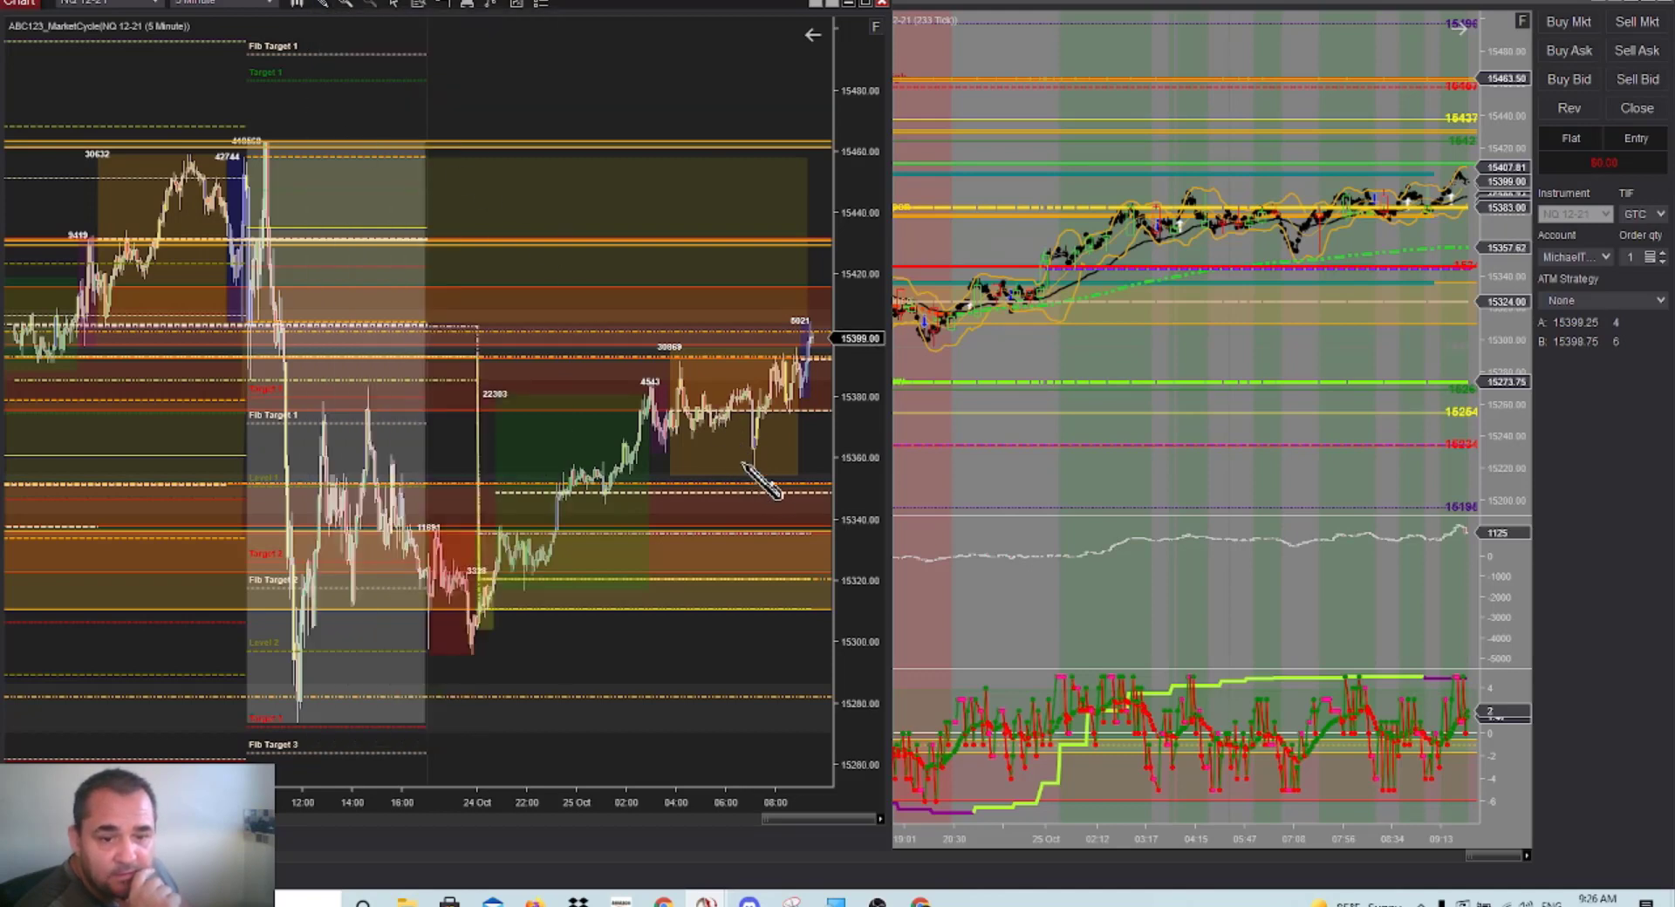
pyautogui.moveTo(741, 462); pyautogui.dragTo(744, 476)
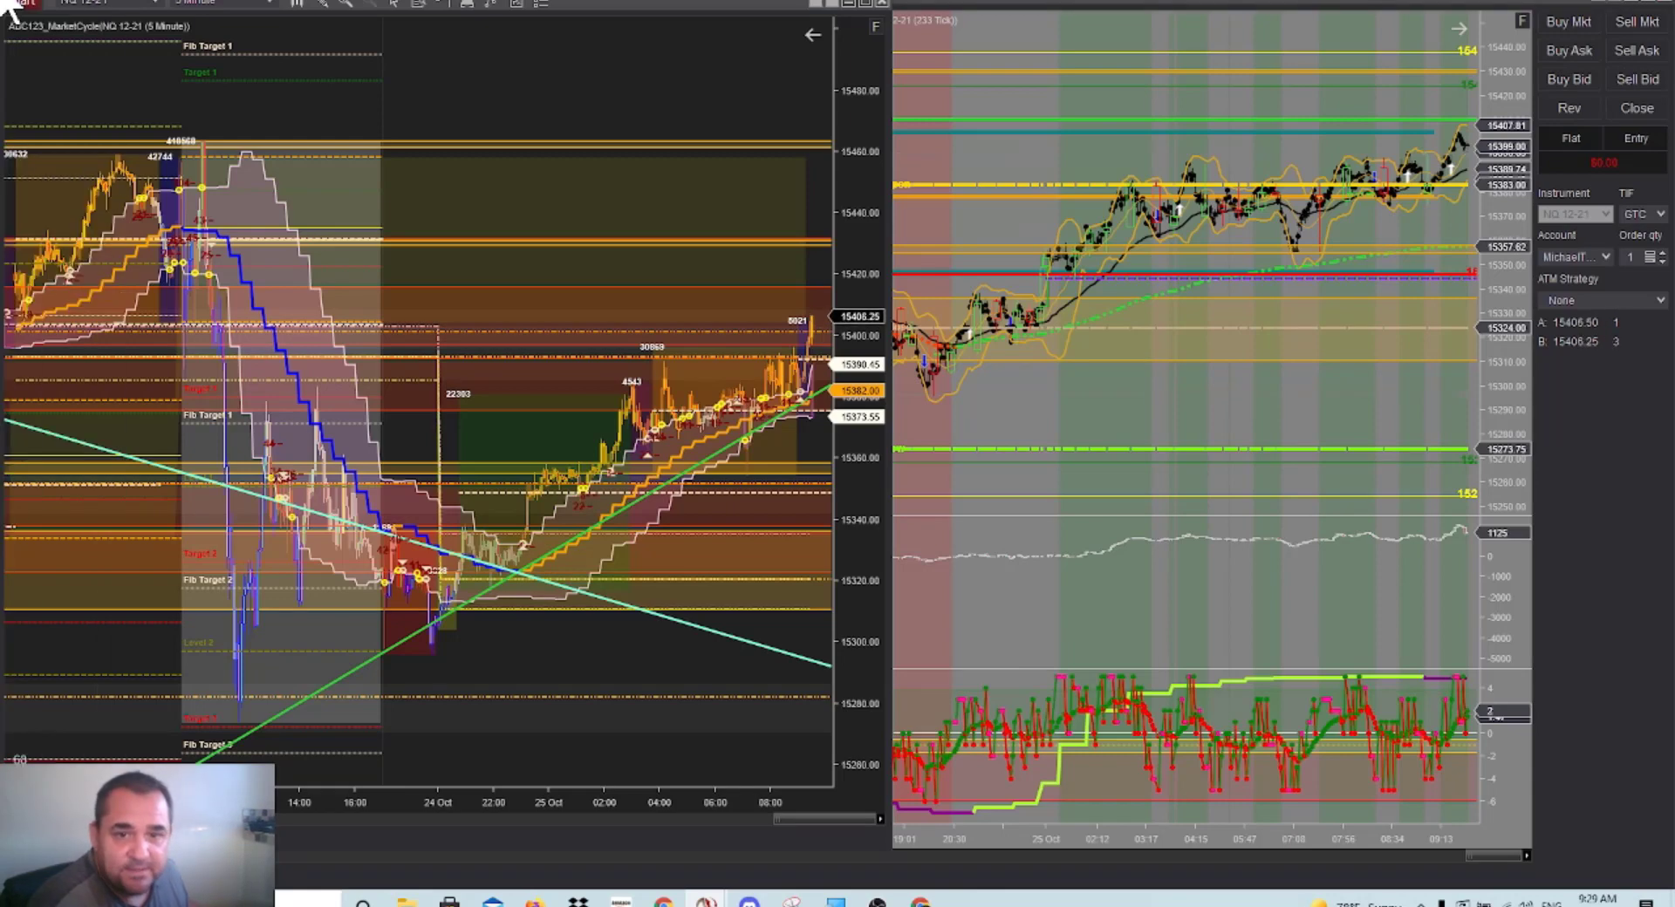
# Bring up Time & Sales, reposition it, and pan the tick chart to show space ahead
pyautogui.hotkey('alt', 'Tab')
pyautogui.moveTo(18, 104); pyautogui.dragTo(127, 26)
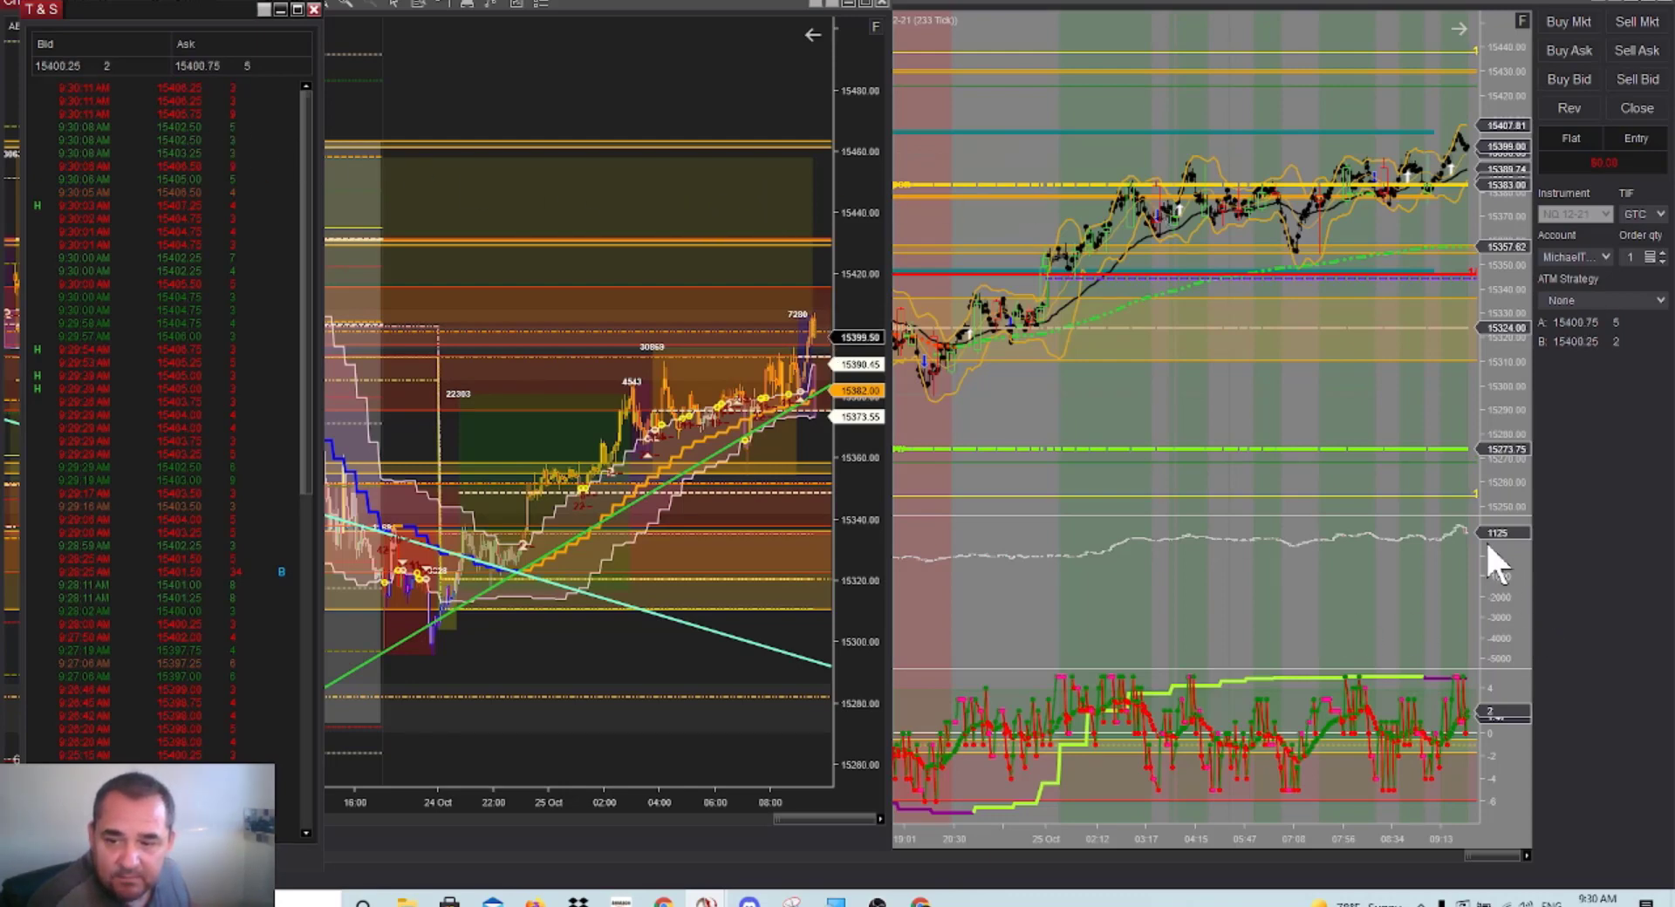
pyautogui.moveTo(1373, 568); pyautogui.dragTo(1316, 576)
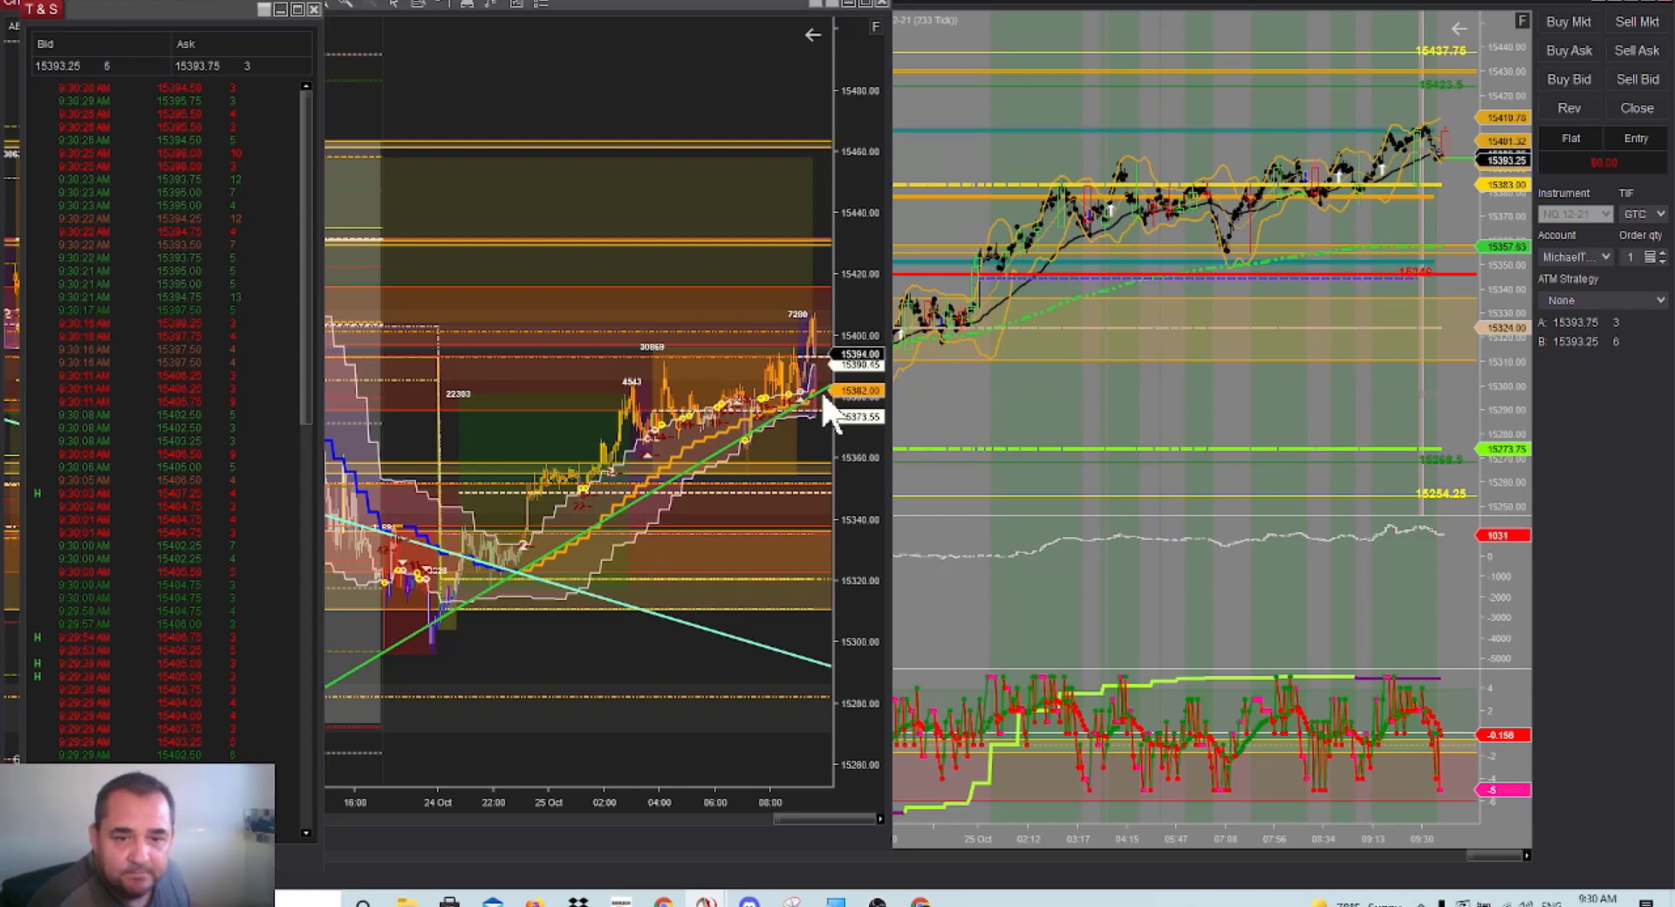
# Stretch the 5-minute price scale to about 15310–15450, then minimize Time & Sales
pyautogui.click(854, 335)
pyautogui.moveTo(851, 265); pyautogui.dragTo(852, 211)
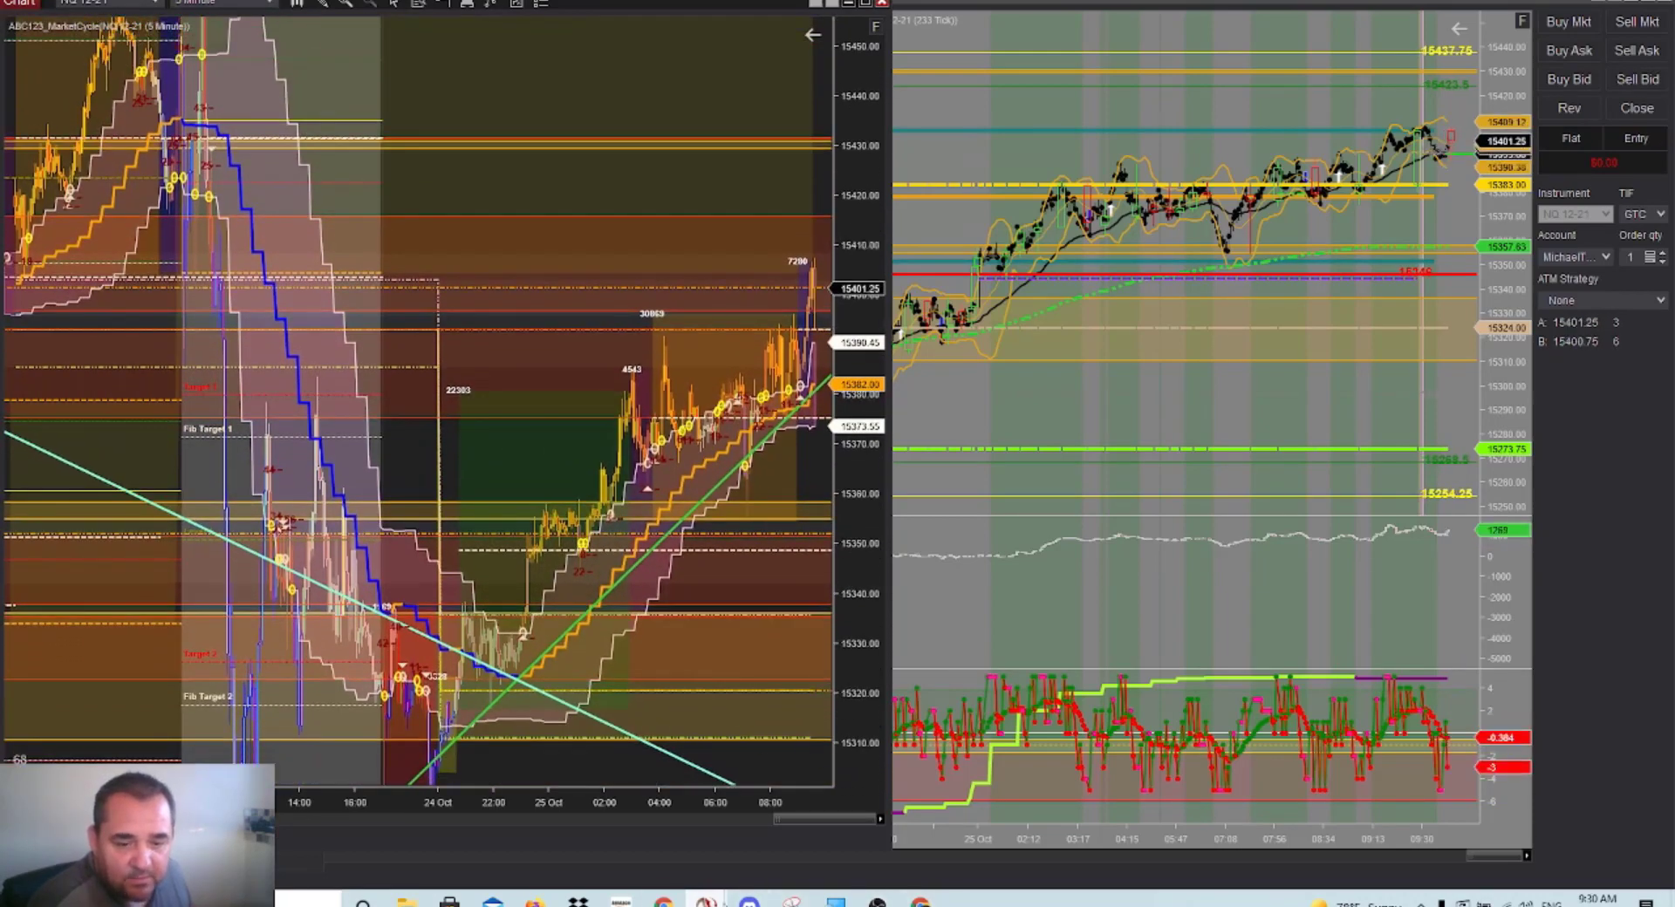
pyautogui.moveTo(707, 901)
pyautogui.click(412, 829)
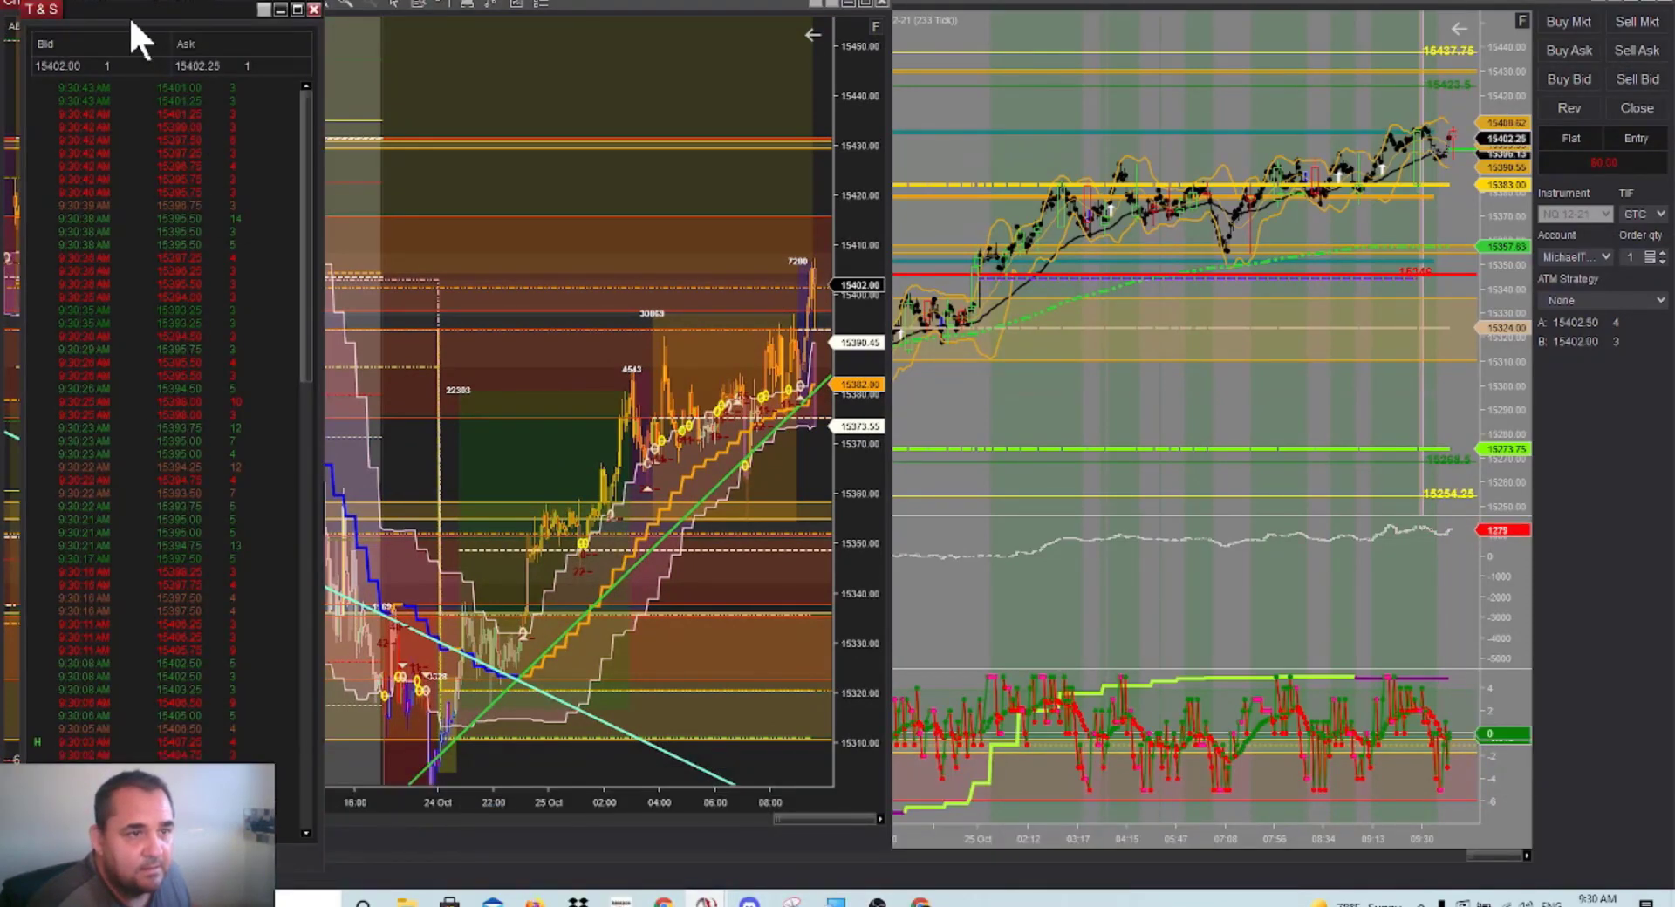
pyautogui.click(280, 9)
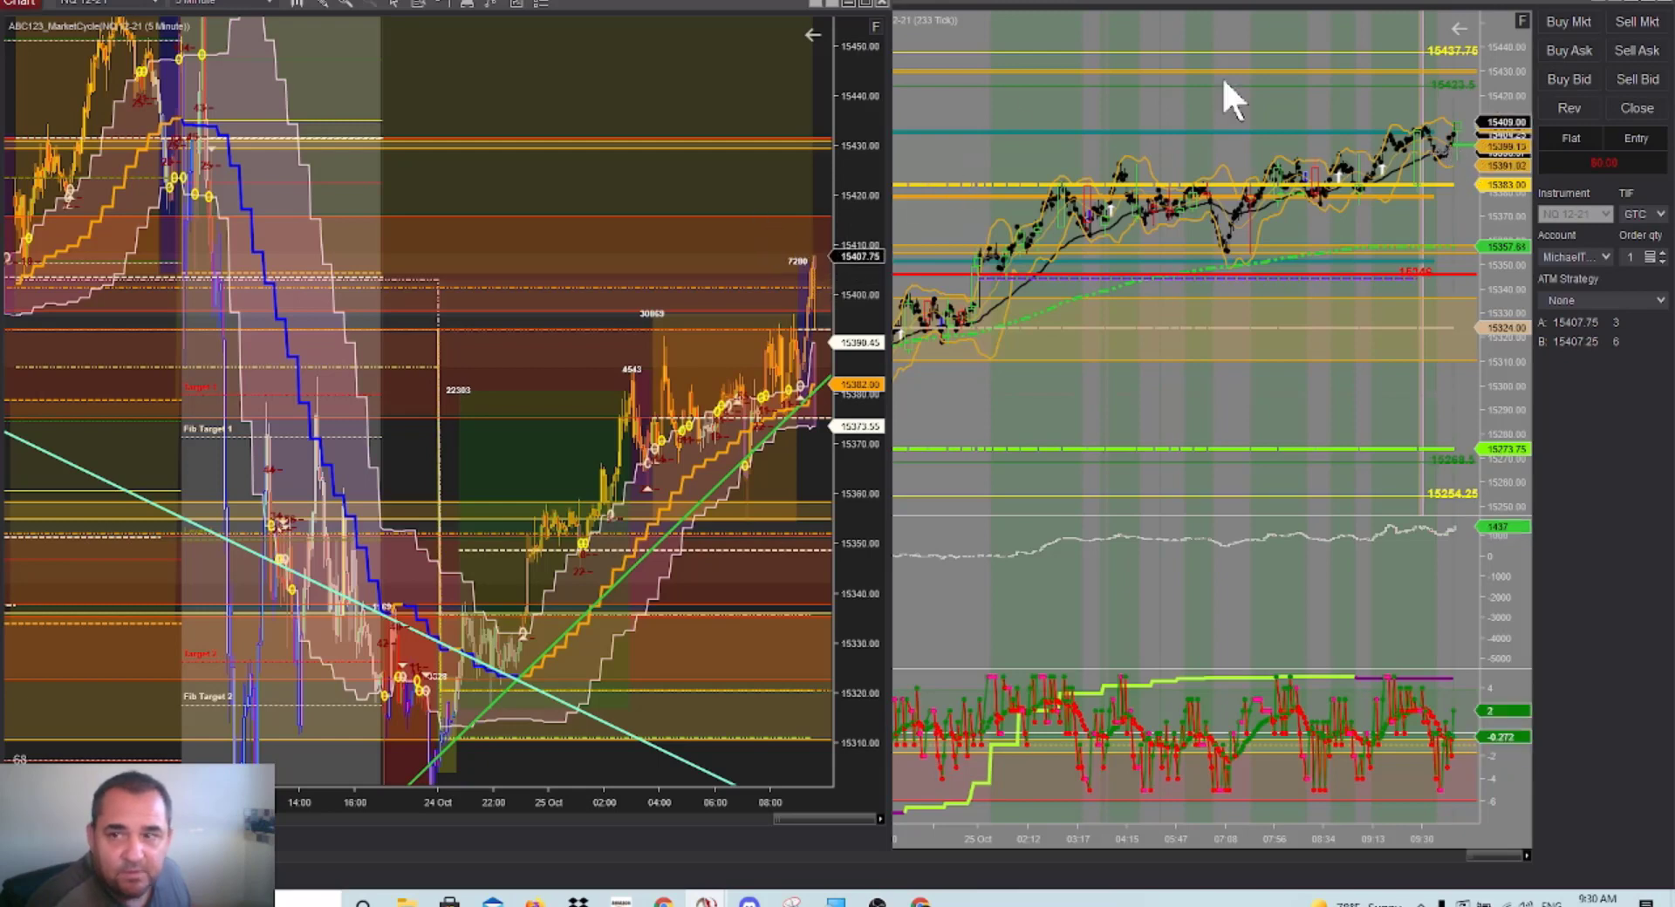
# Buy one NQ 12-21 contract at market, declining an accidental buy stop at 15428.25
pyautogui.click(1584, 24)
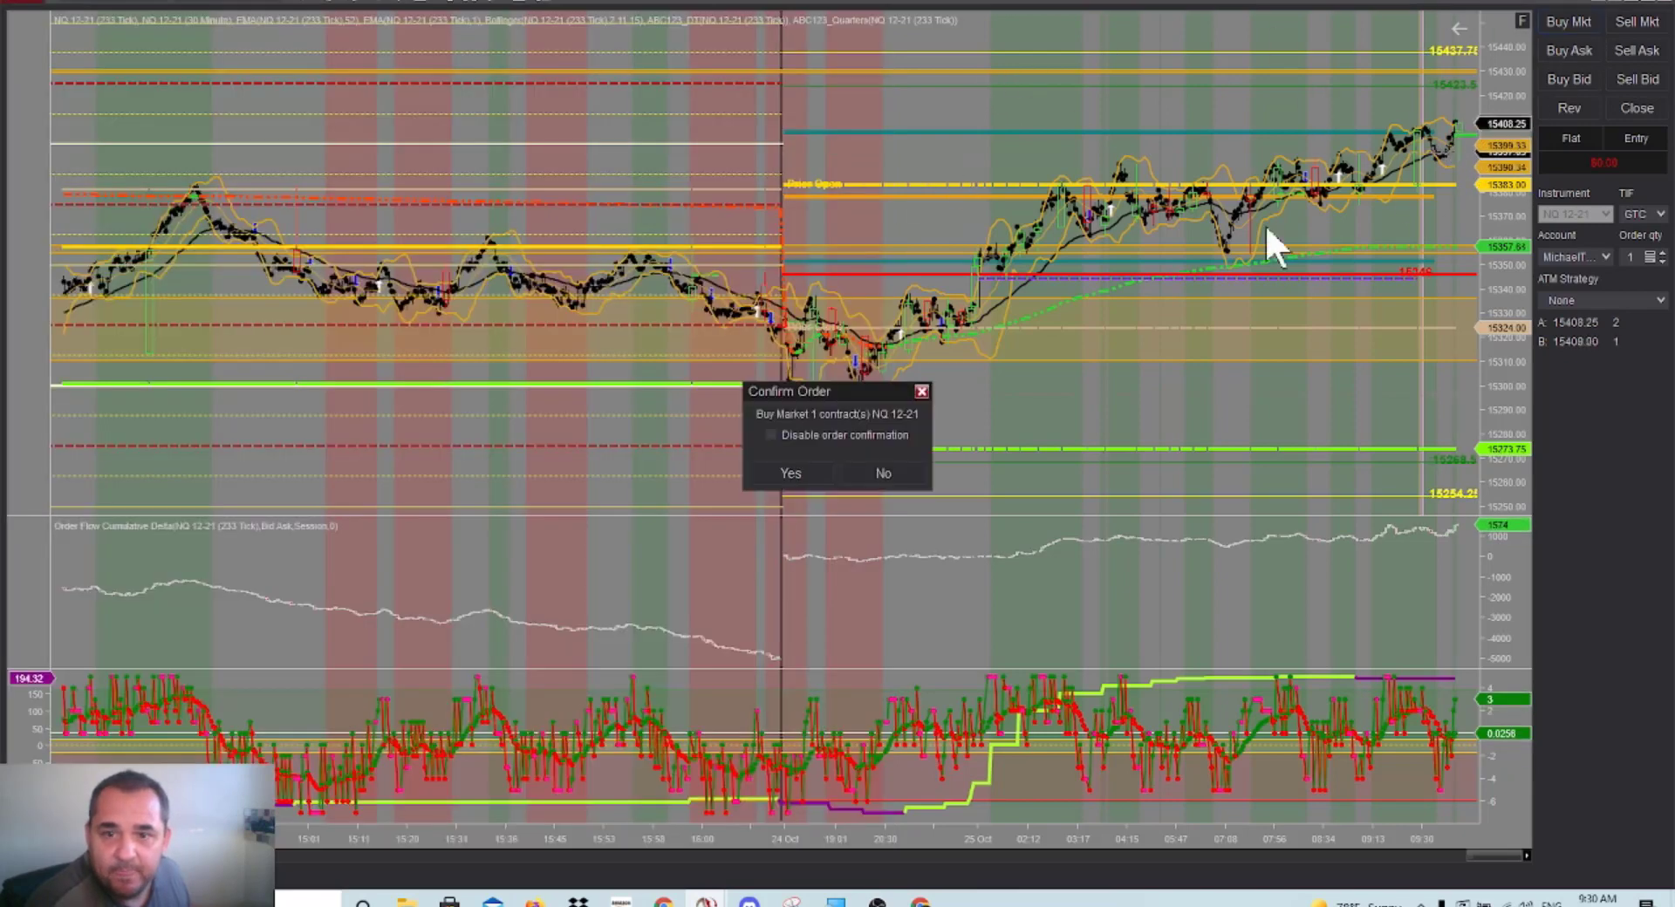
pyautogui.click(787, 470)
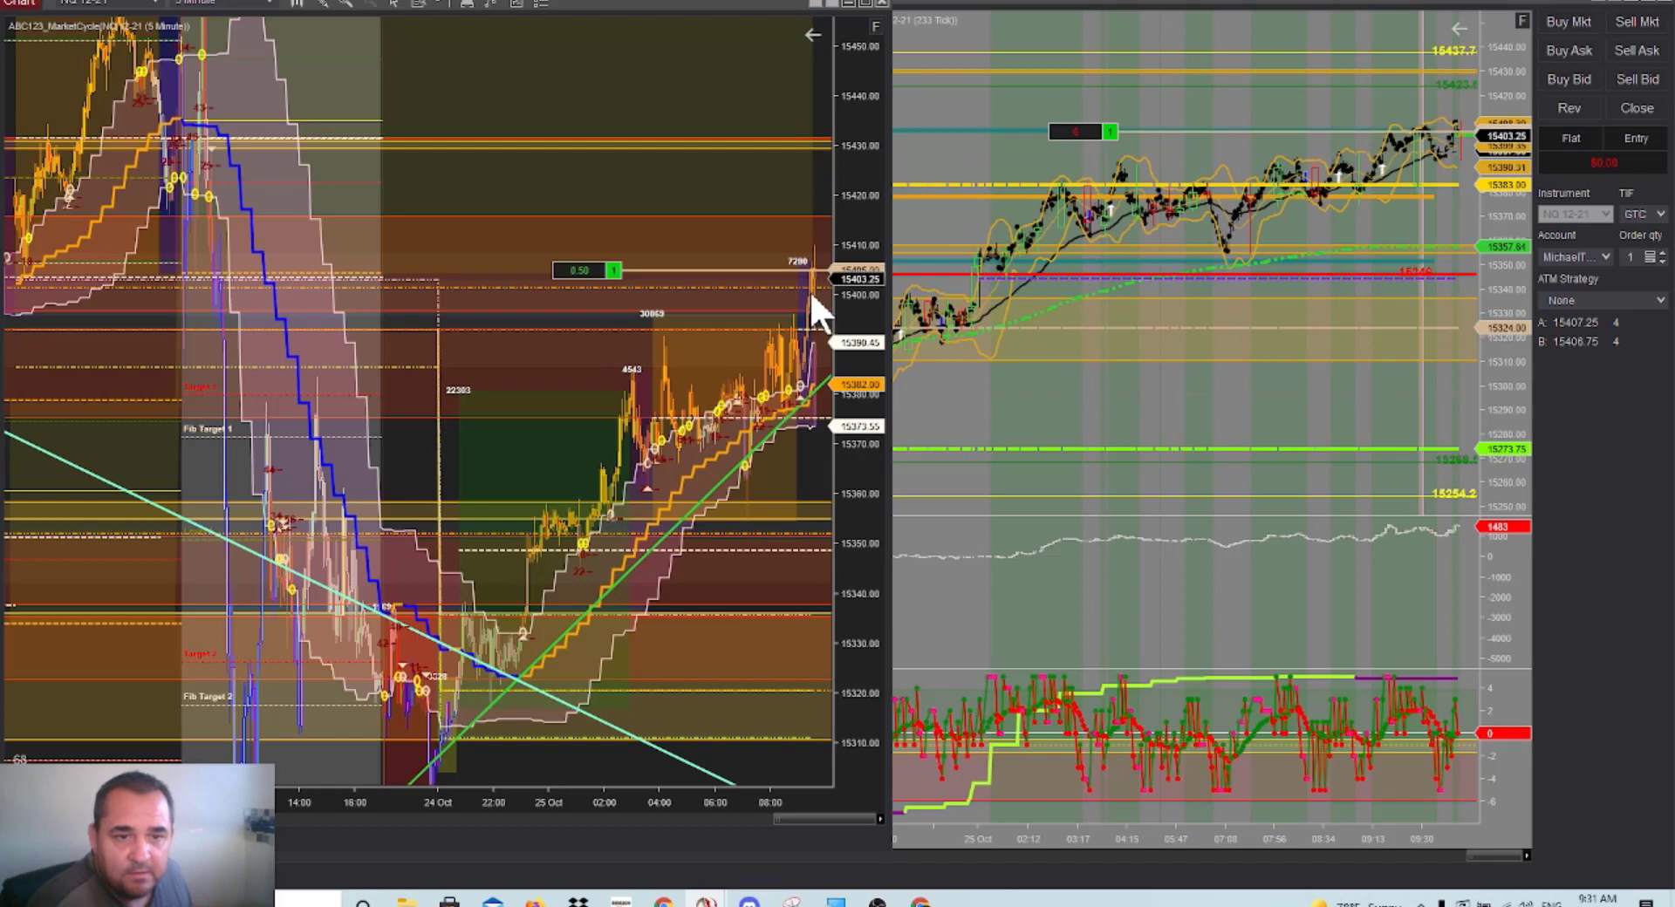
pyautogui.rightClick(811, 155)
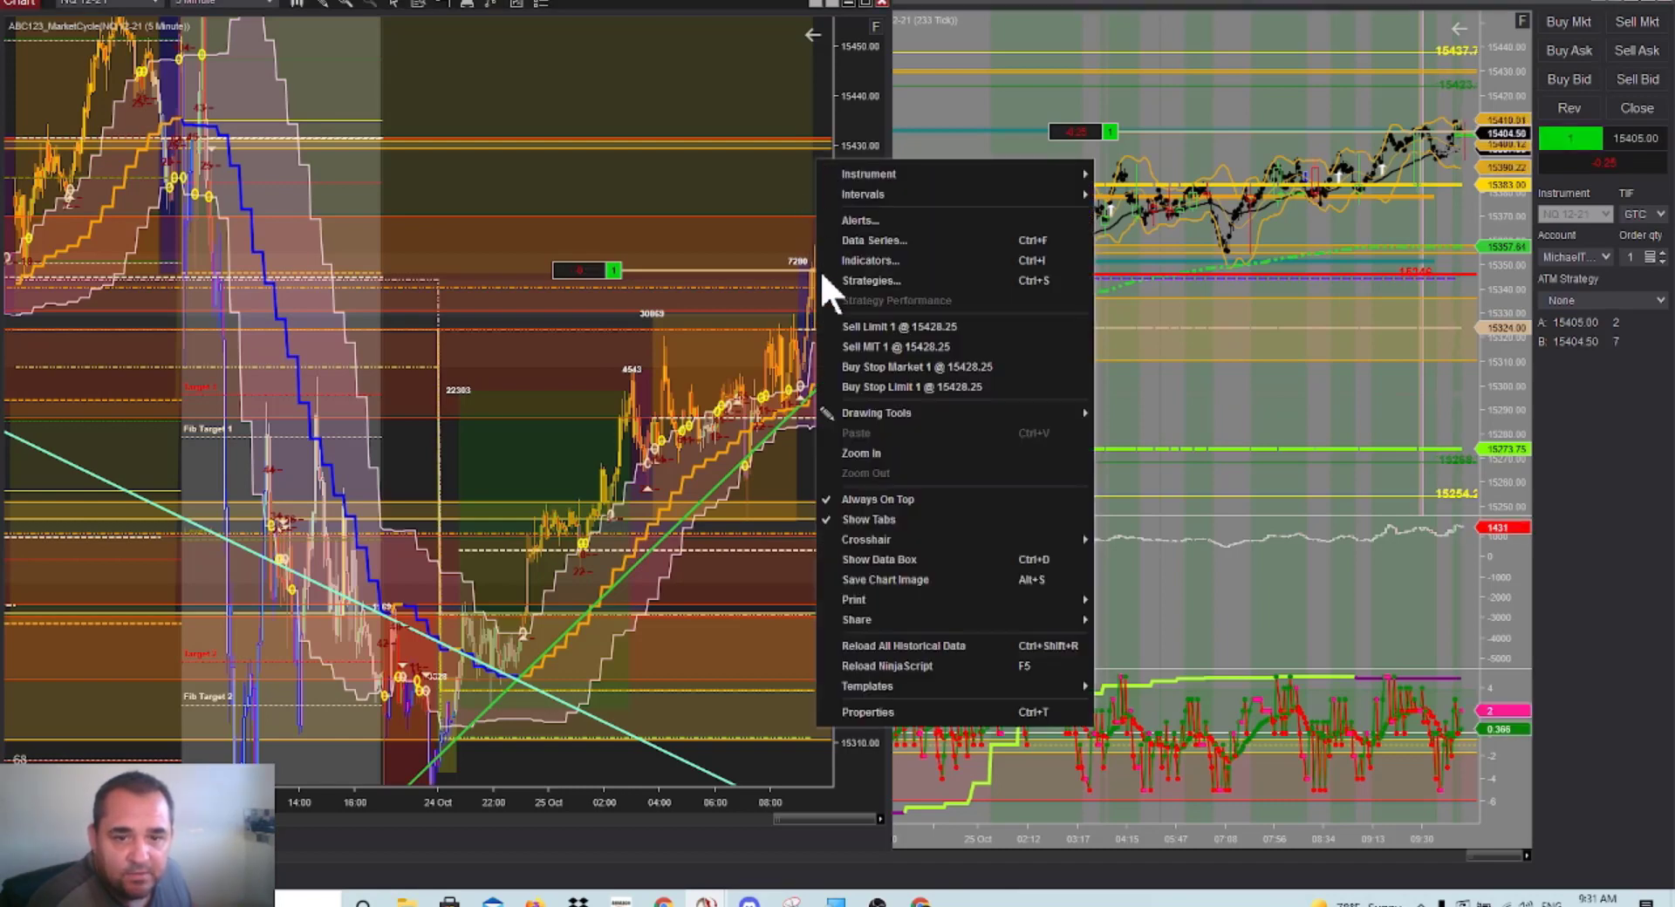
pyautogui.click(832, 363)
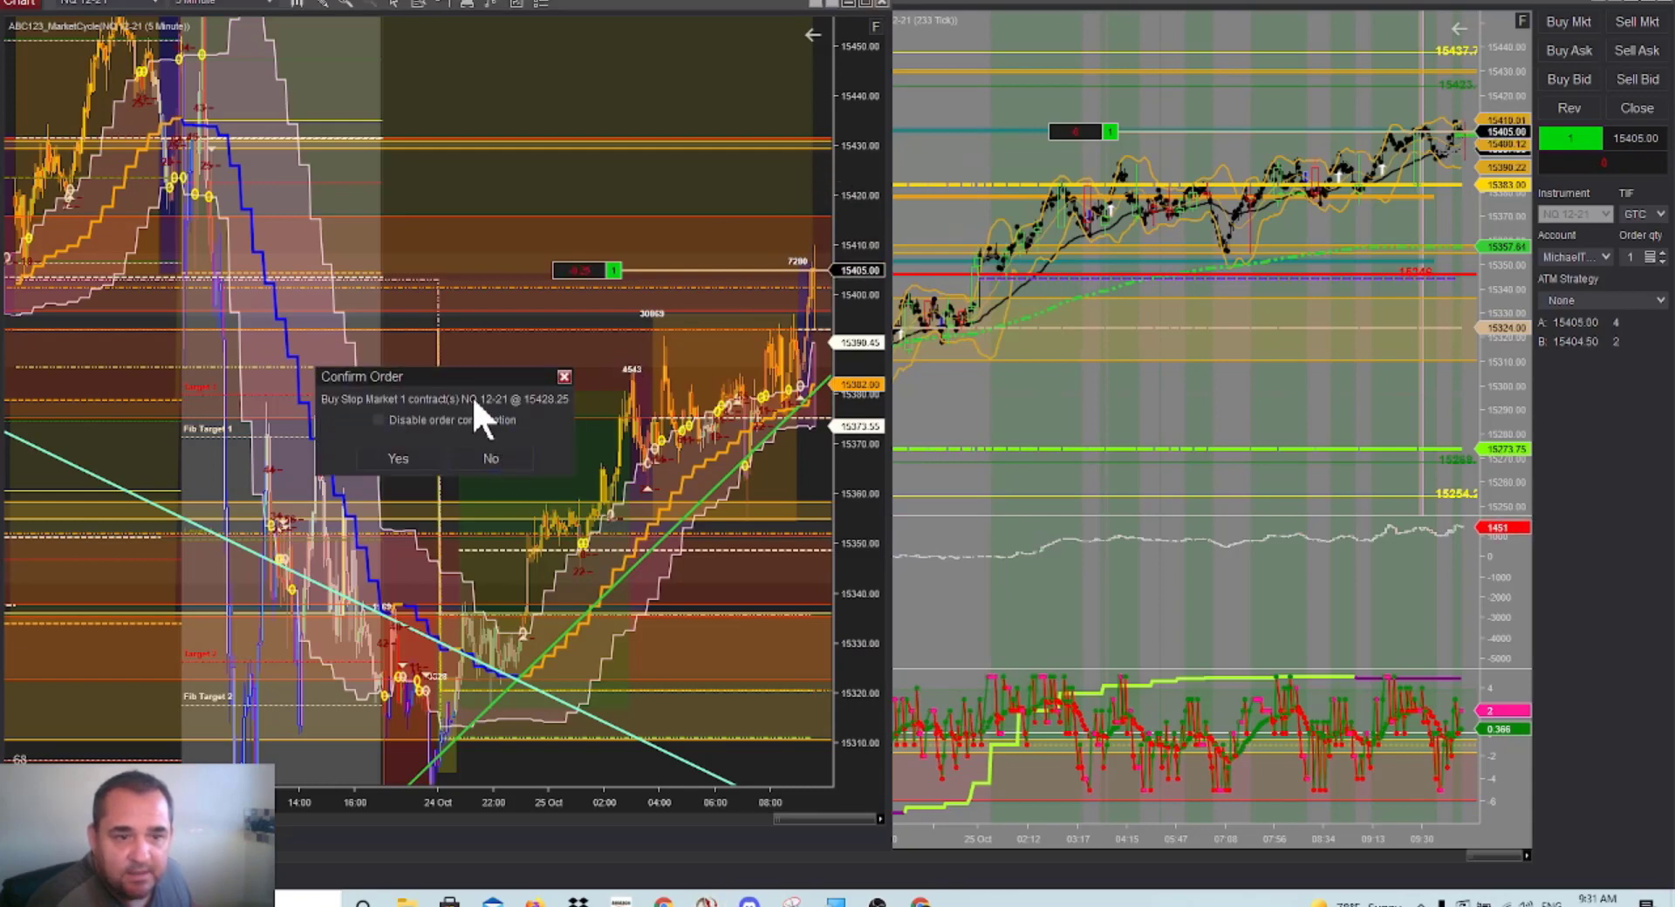
pyautogui.click(487, 458)
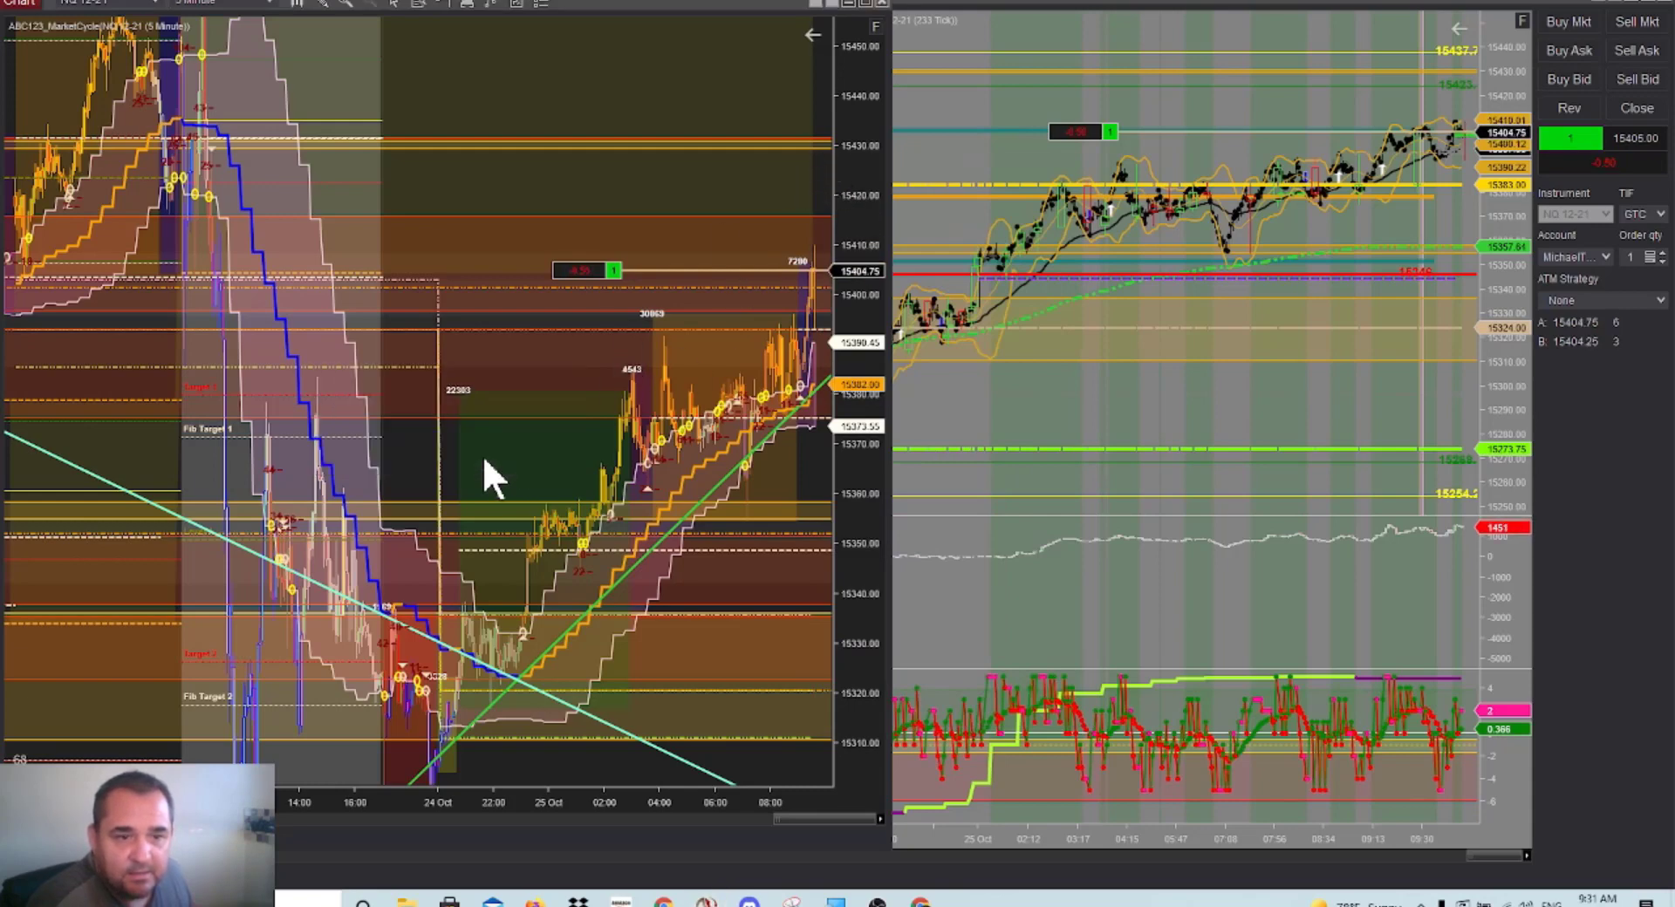
# Place a sell MIT exit at 15428.00, then close the long for $280.00 profit
pyautogui.rightClick(799, 153)
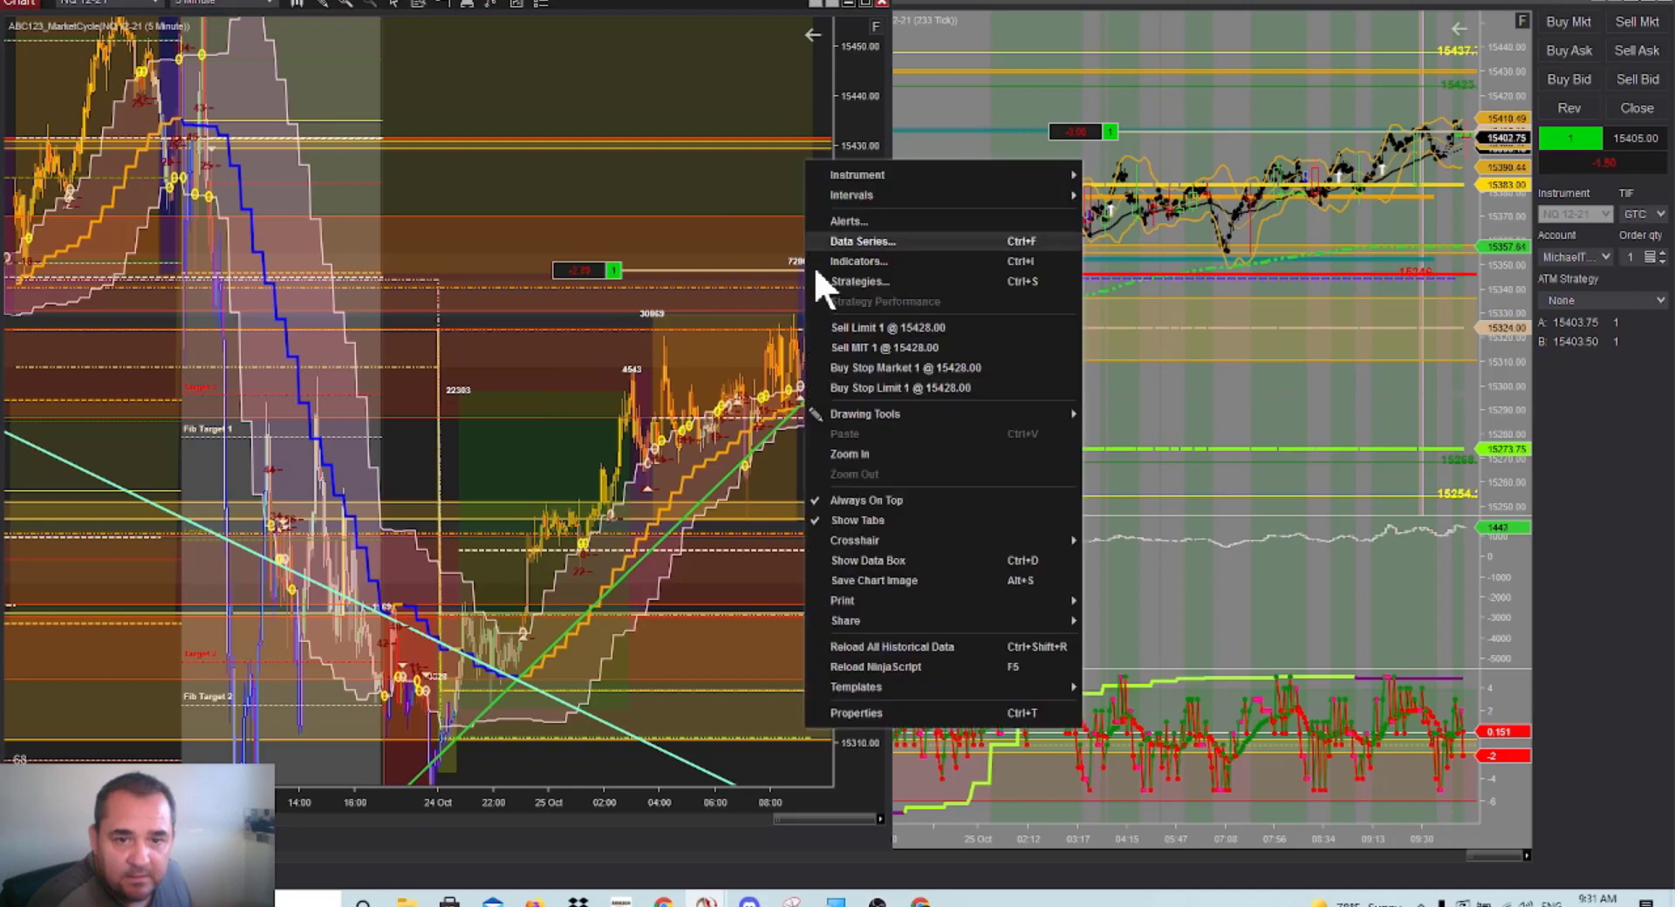
pyautogui.click(820, 353)
pyautogui.click(415, 453)
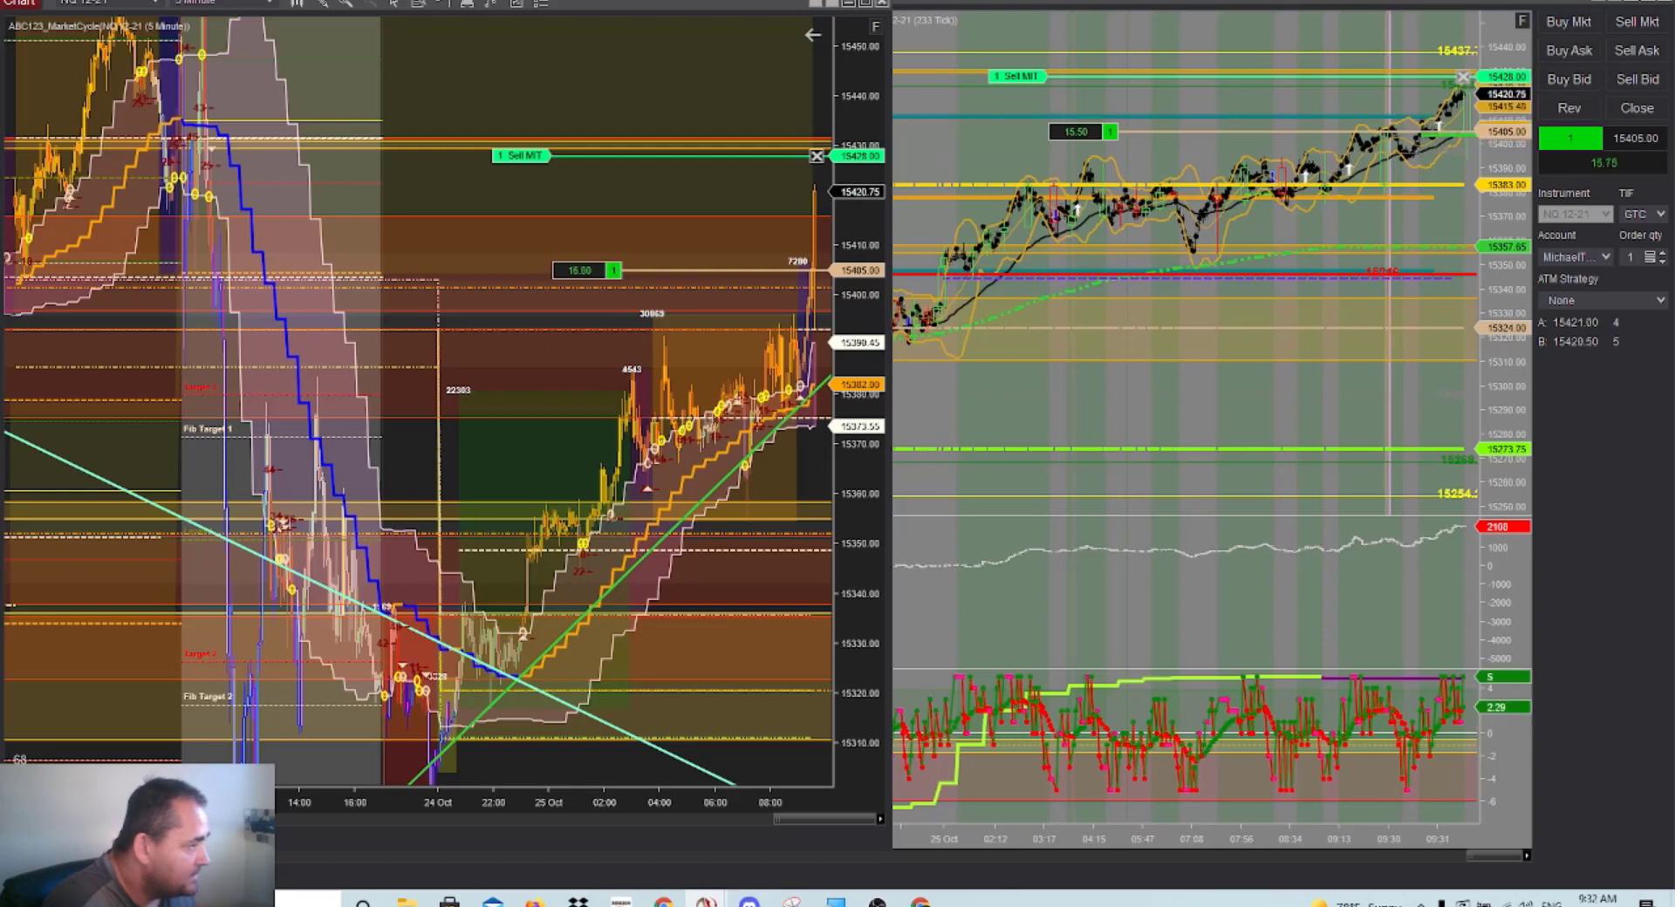
pyautogui.click(1463, 77)
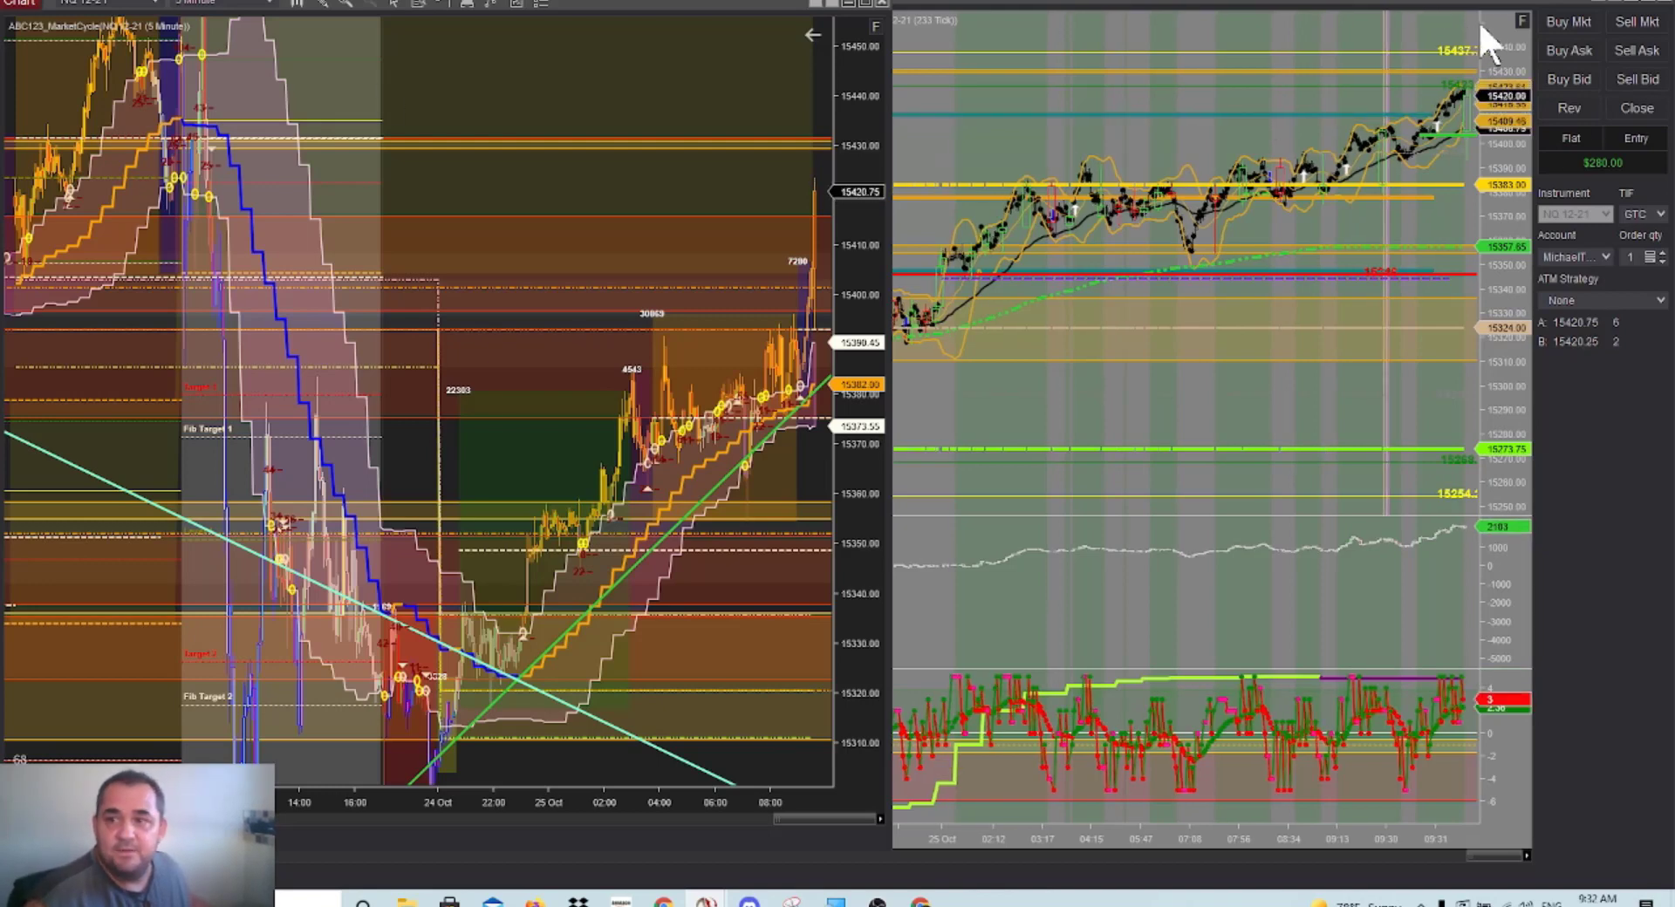
# Buy a second NQ contract at market and confirm the order
pyautogui.click(1556, 18)
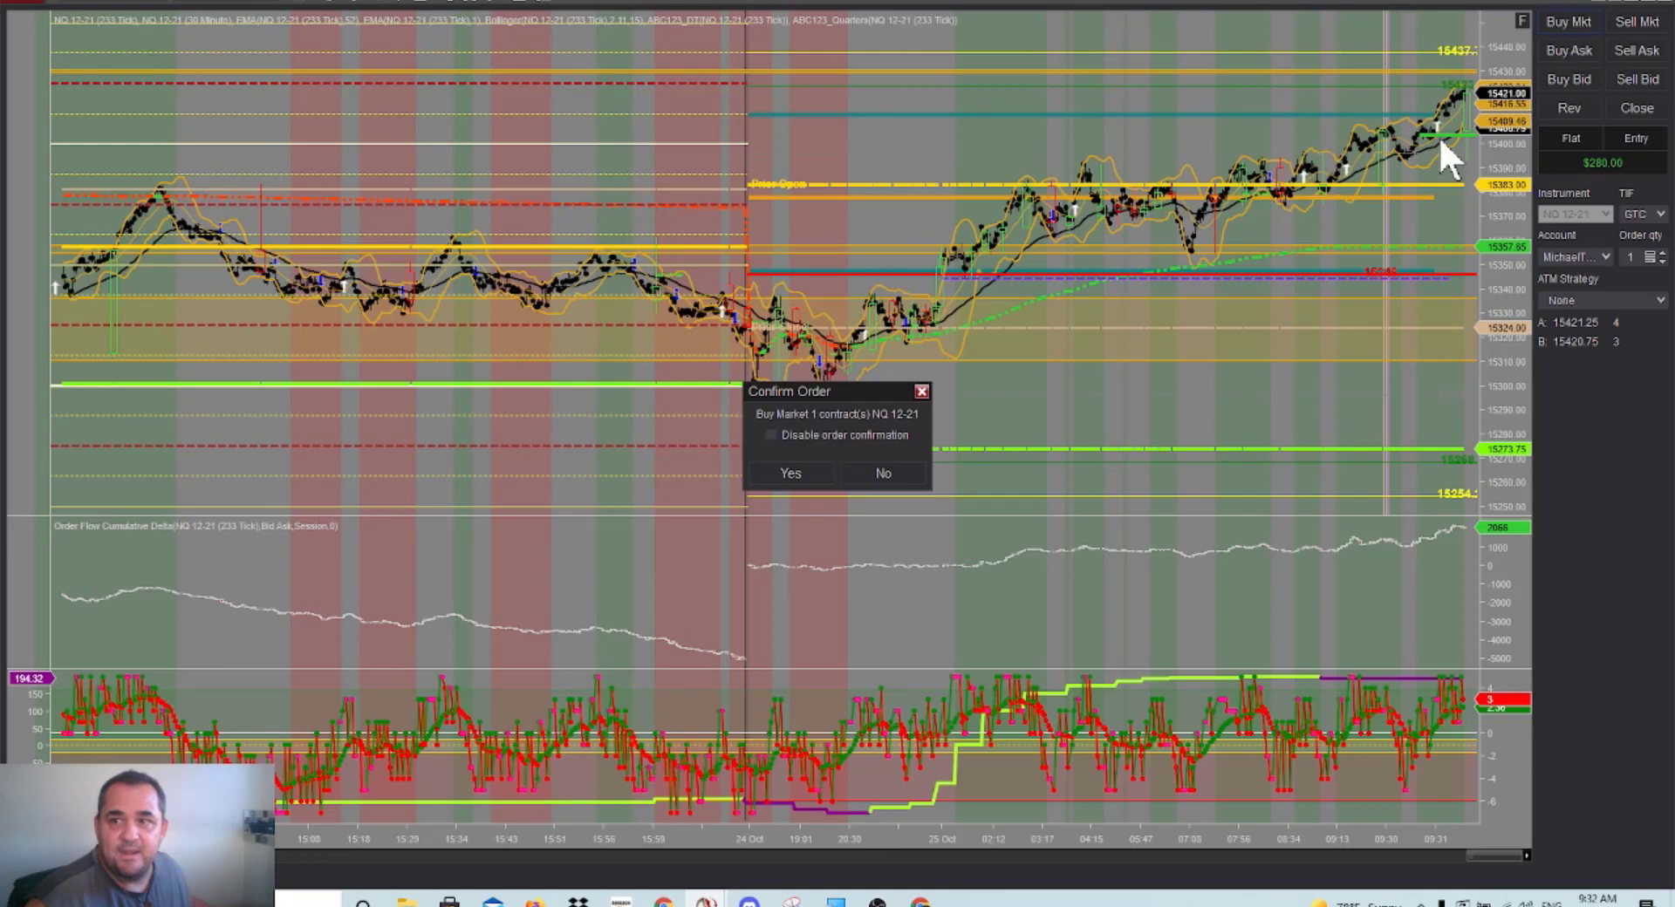
pyautogui.click(796, 471)
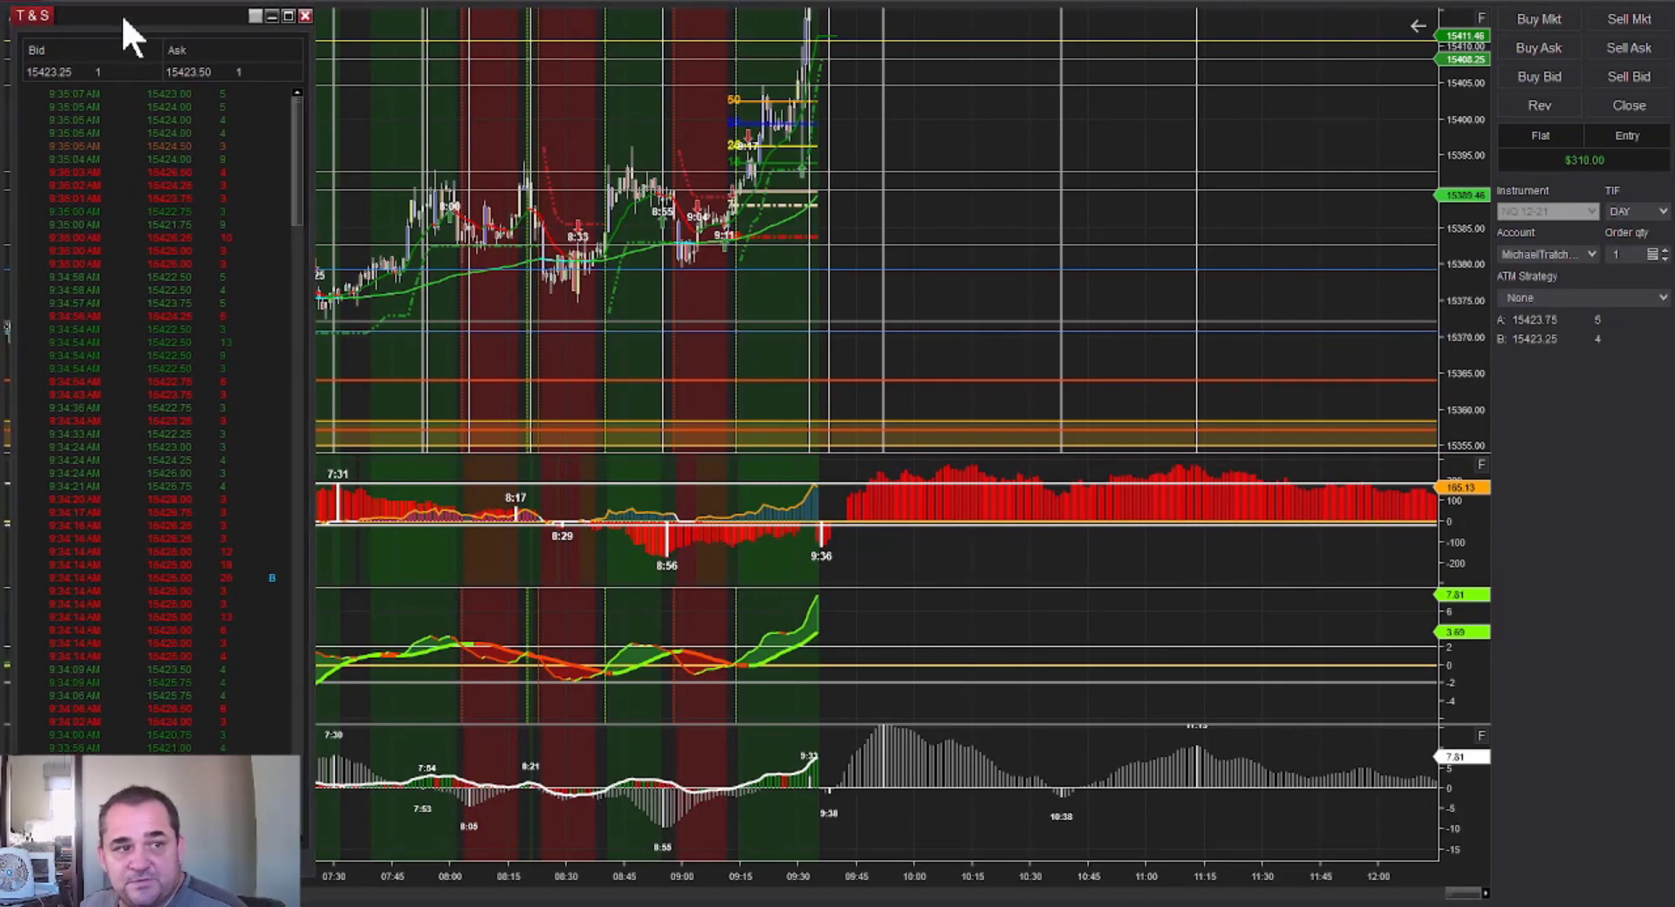
# Drag the Time & Sales list off the chart and squeeze the bottom indicator panel's price scale
pyautogui.moveTo(122, 14); pyautogui.dragTo(0, 11)
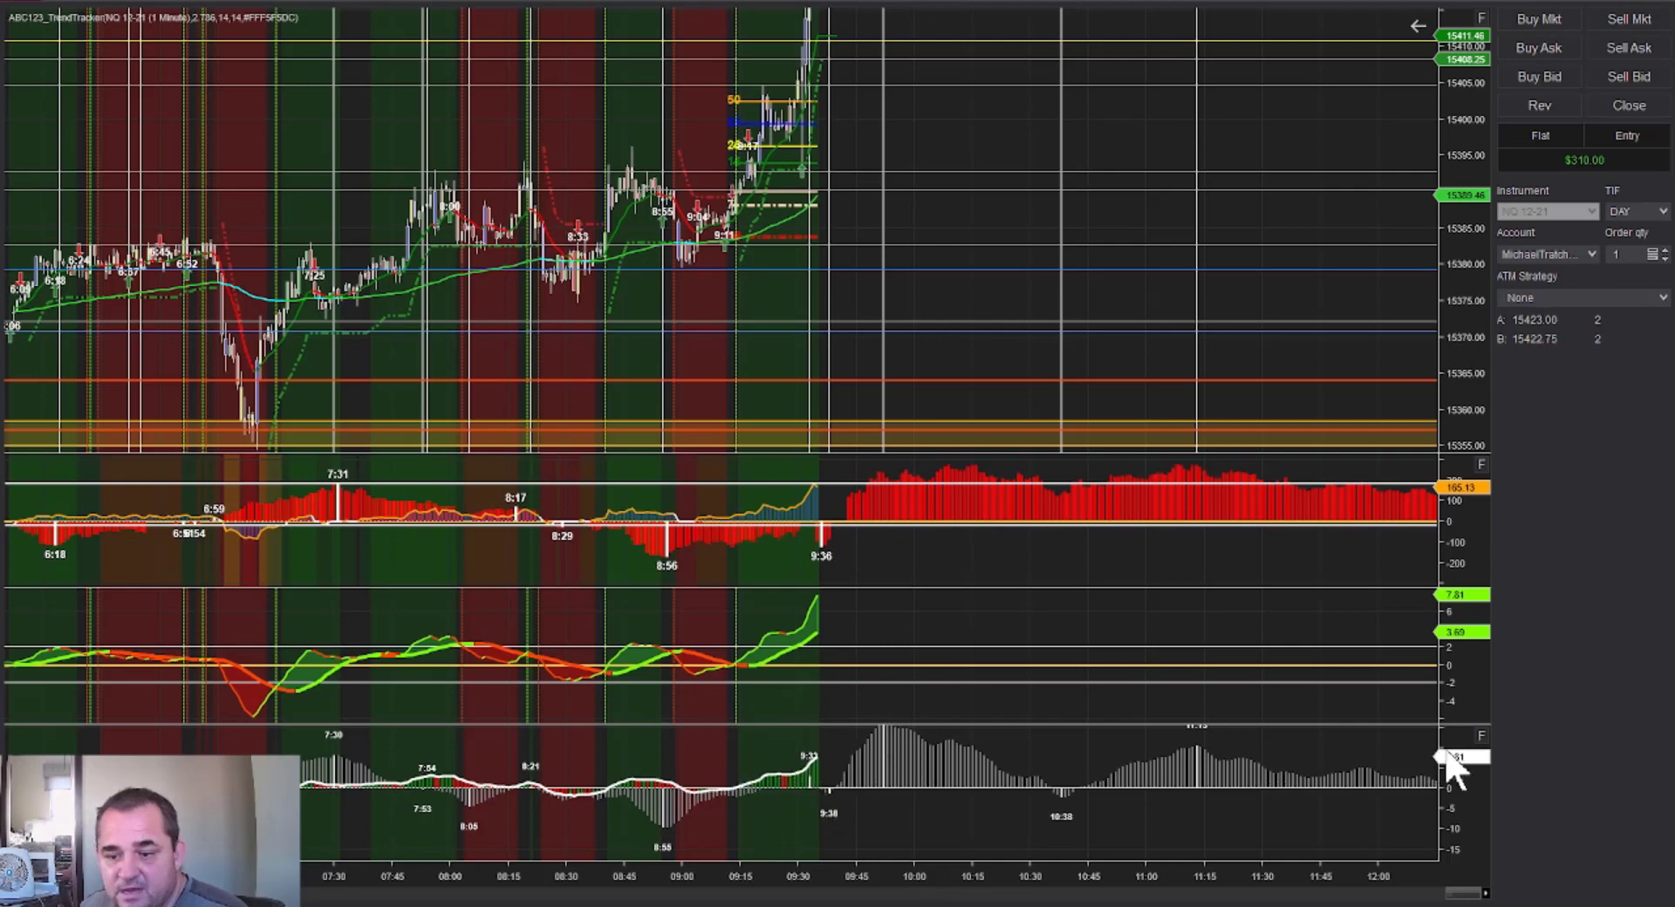
pyautogui.moveTo(1452, 772); pyautogui.dragTo(1455, 842)
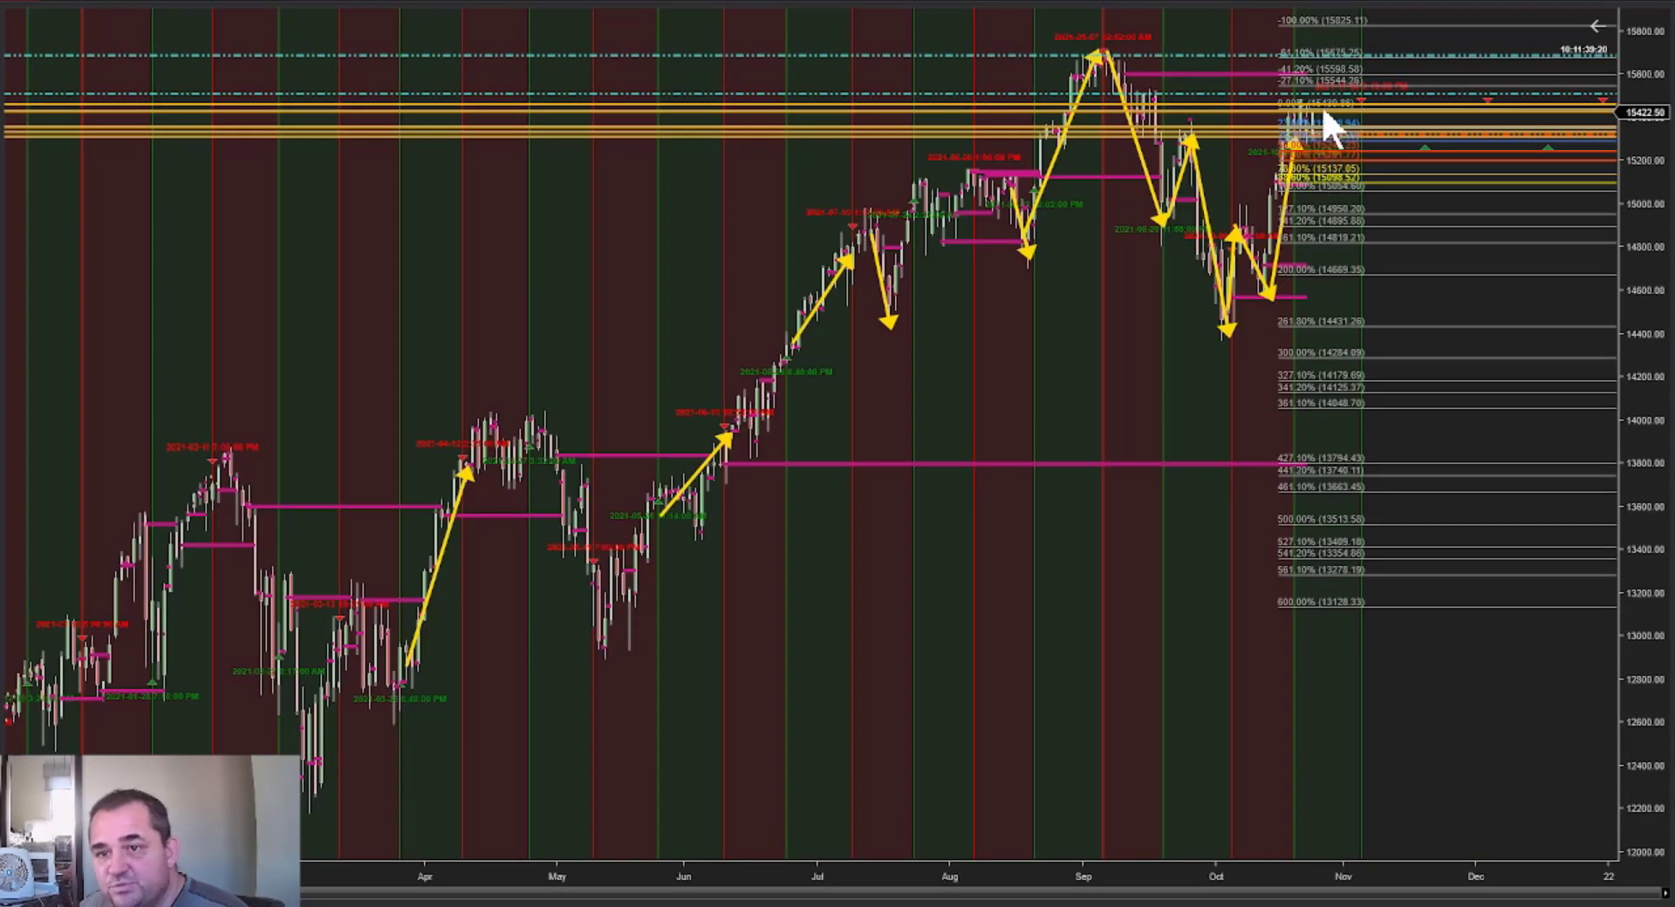
# Switch with Ctrl+Tab to the workspace with the 5-minute MarketCycle and 233-tick NQ charts
pyautogui.hotkey('ctrl', 'Tab')
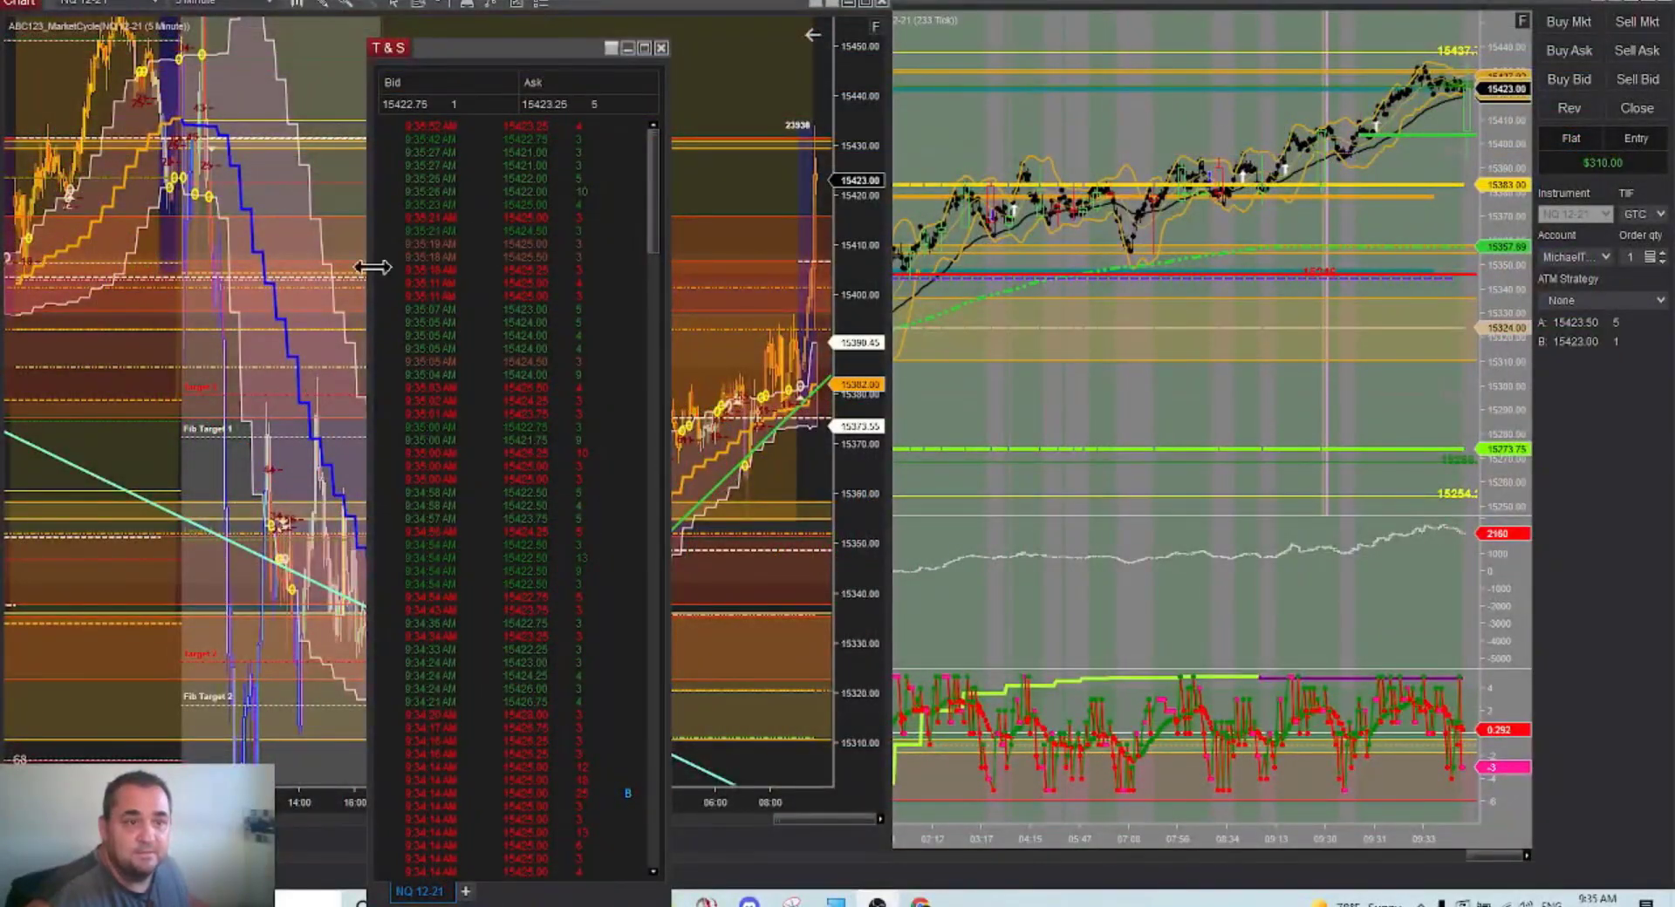
# Close the floating Time & Sales window covering the 5-minute and tick charts
pyautogui.click(504, 56)
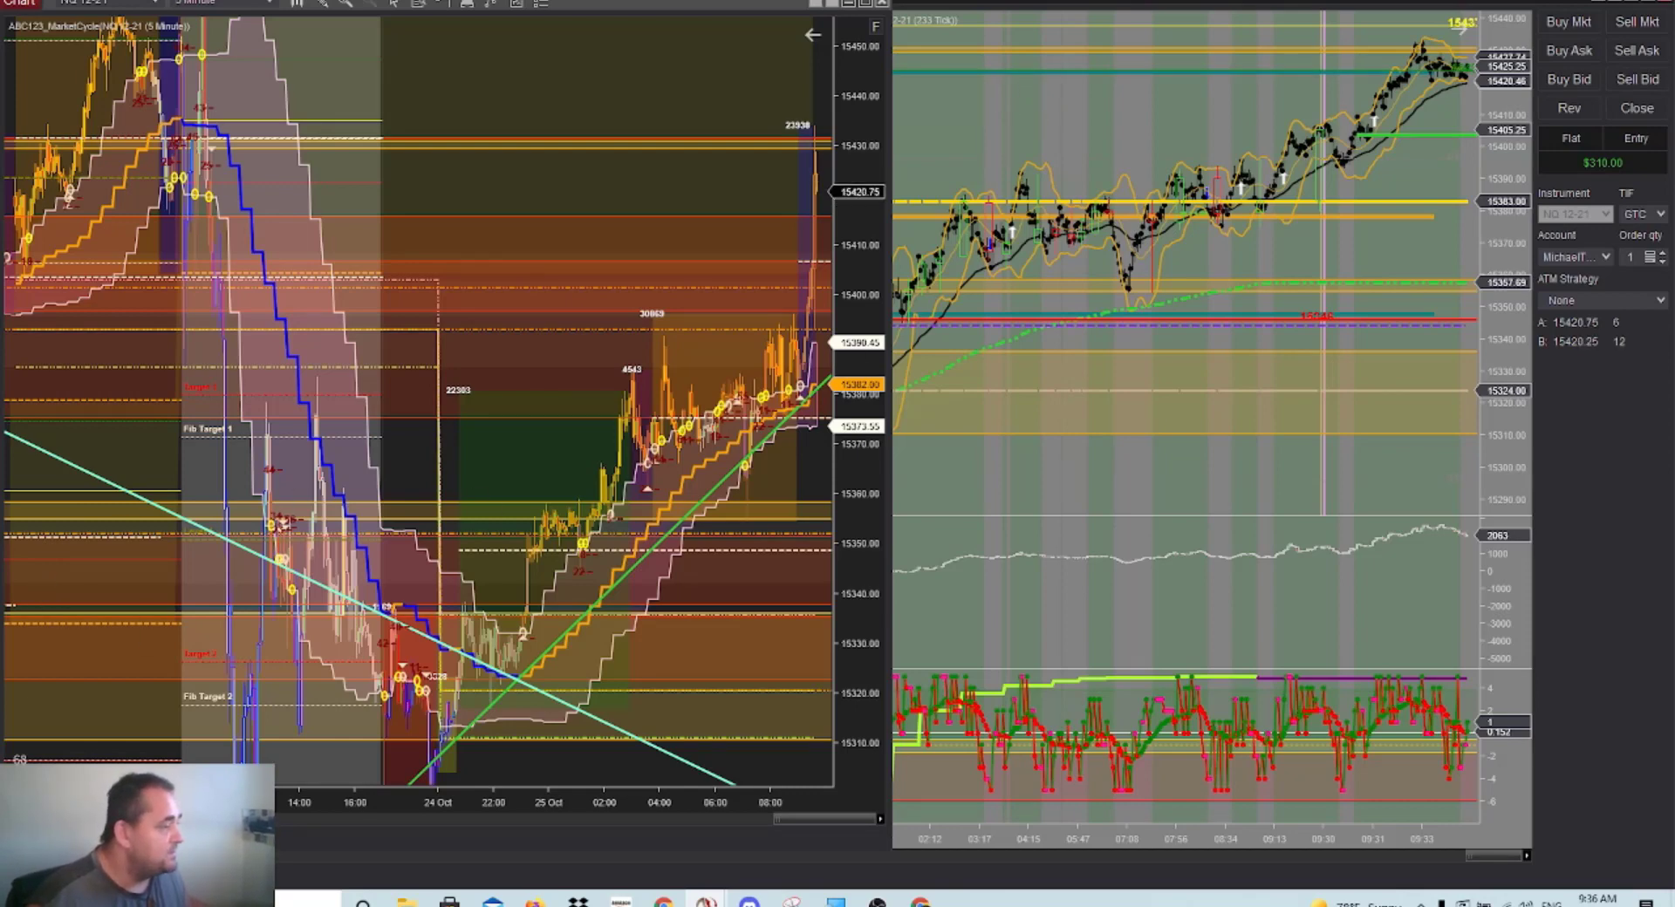
# Show Discord's general-trade-chat and move the 5-minute chart window to the top-left corner
pyautogui.hotkey('alt', 'Tab')
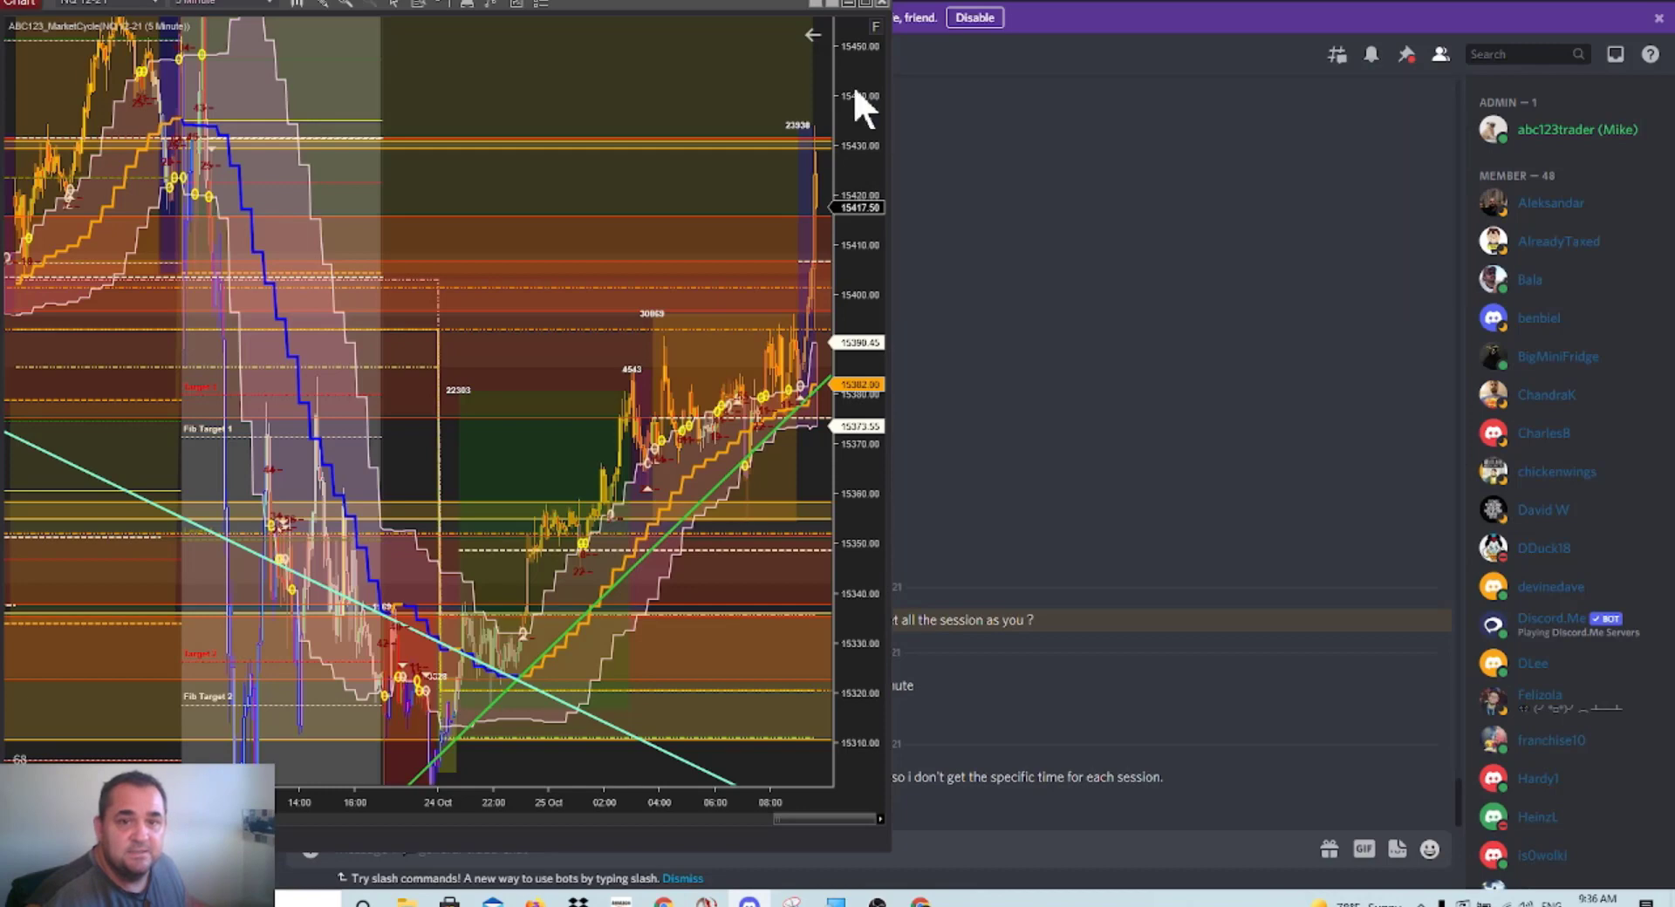
pyautogui.moveTo(793, 12); pyautogui.dragTo(234, 262)
pyautogui.click(234, 261)
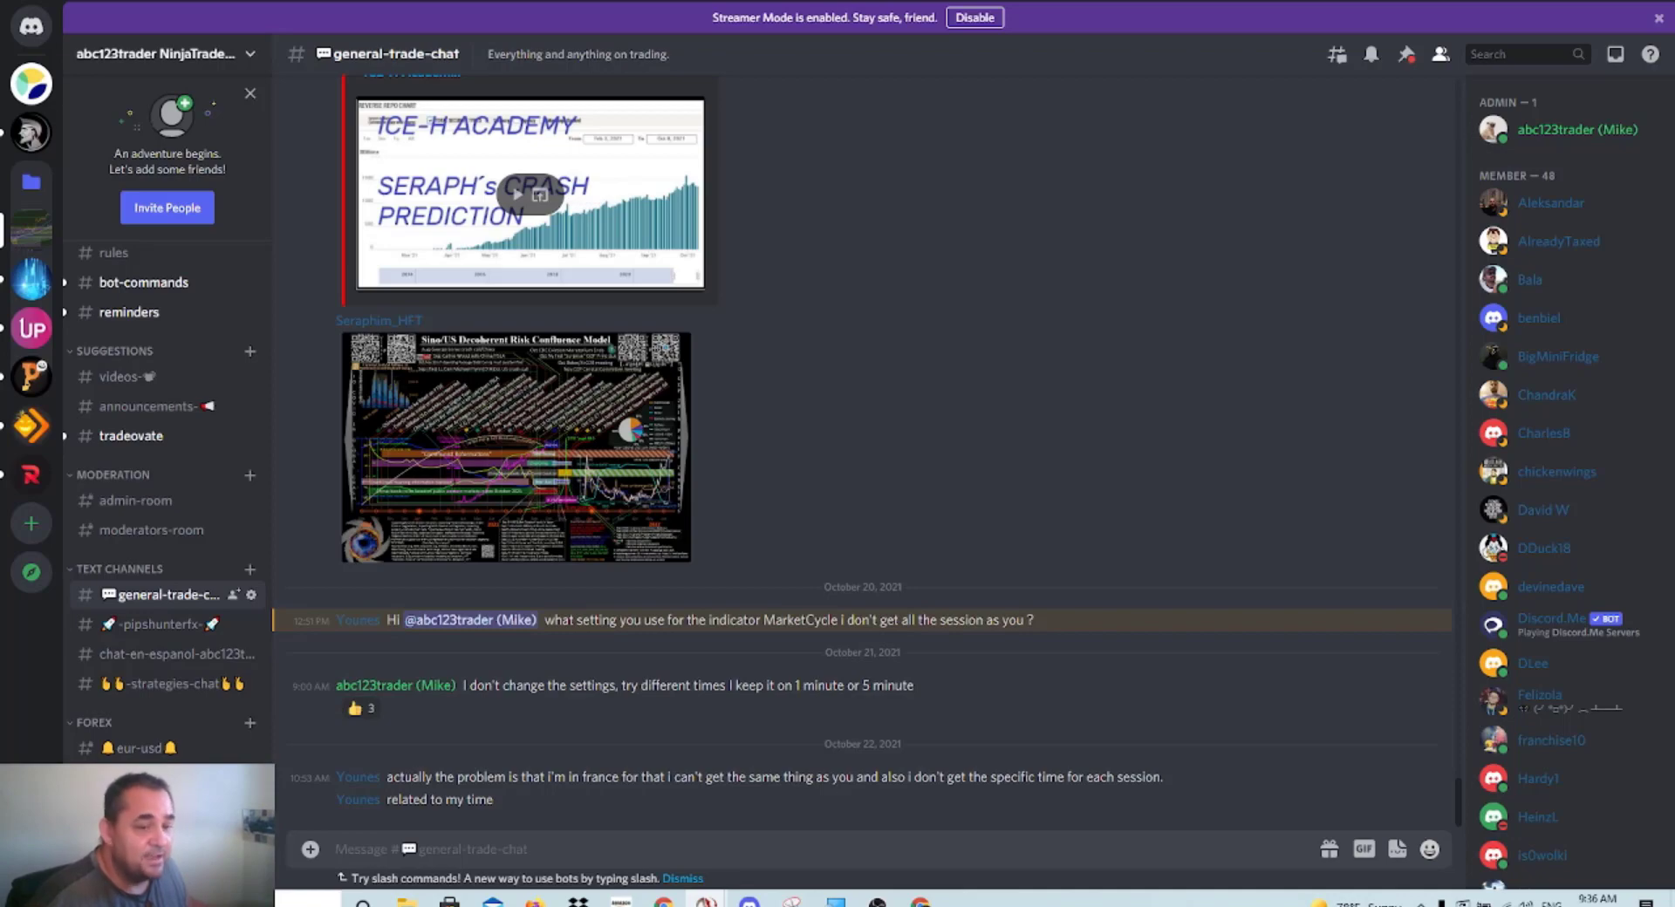
pyautogui.hotkey('alt', 'Tab')
pyautogui.moveTo(886, 310); pyautogui.dragTo(781, 4)
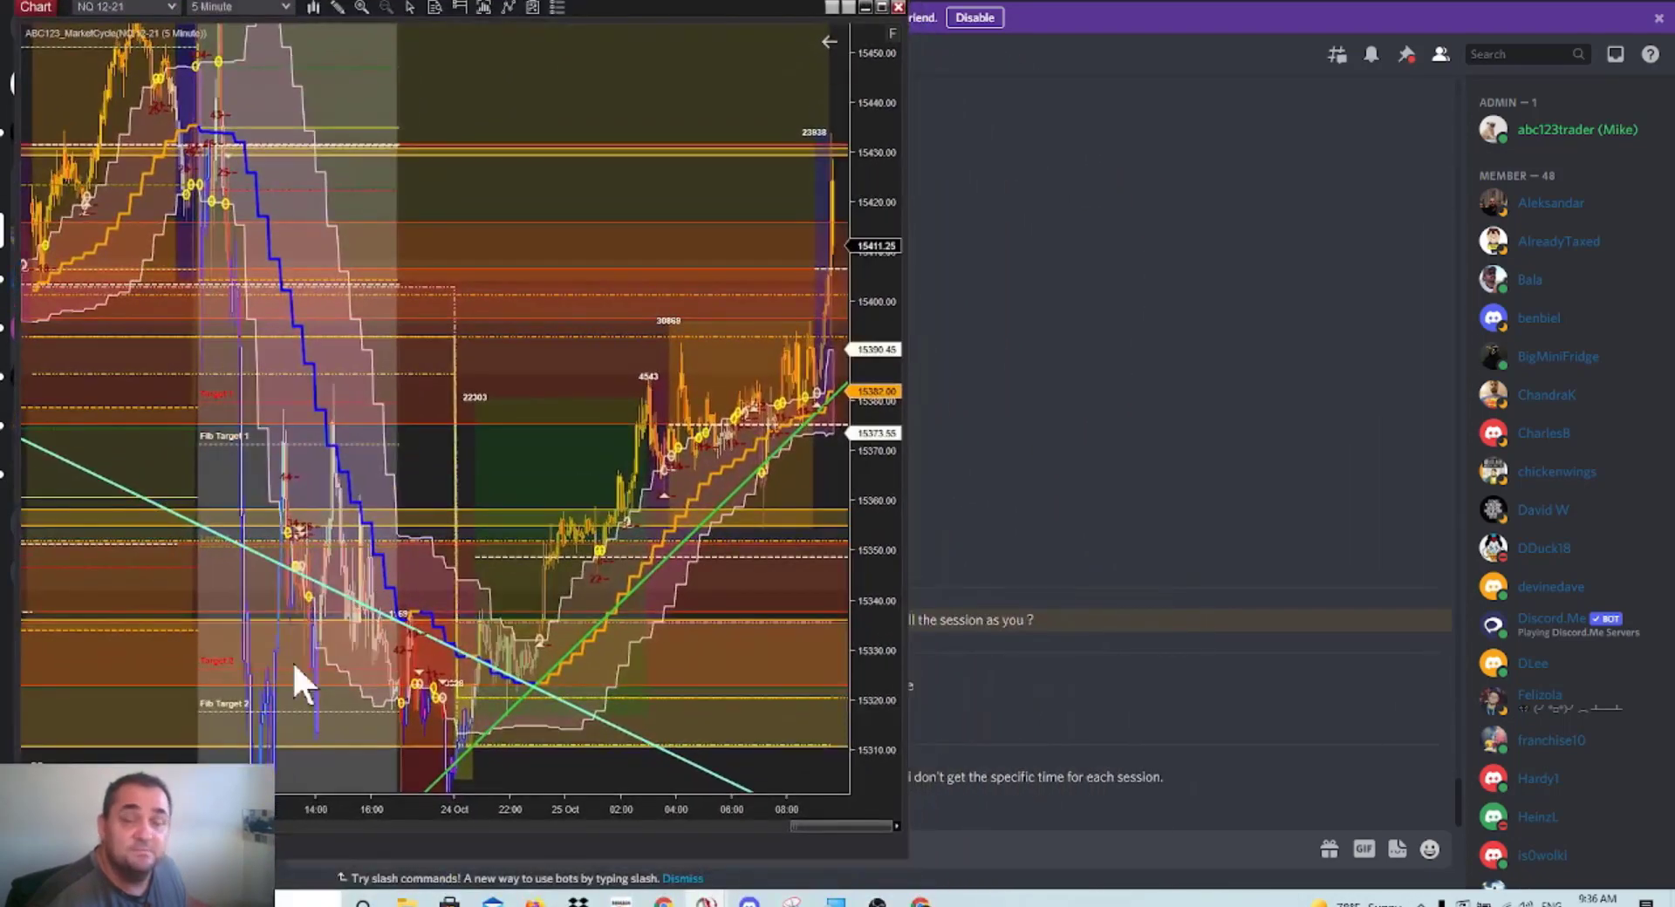